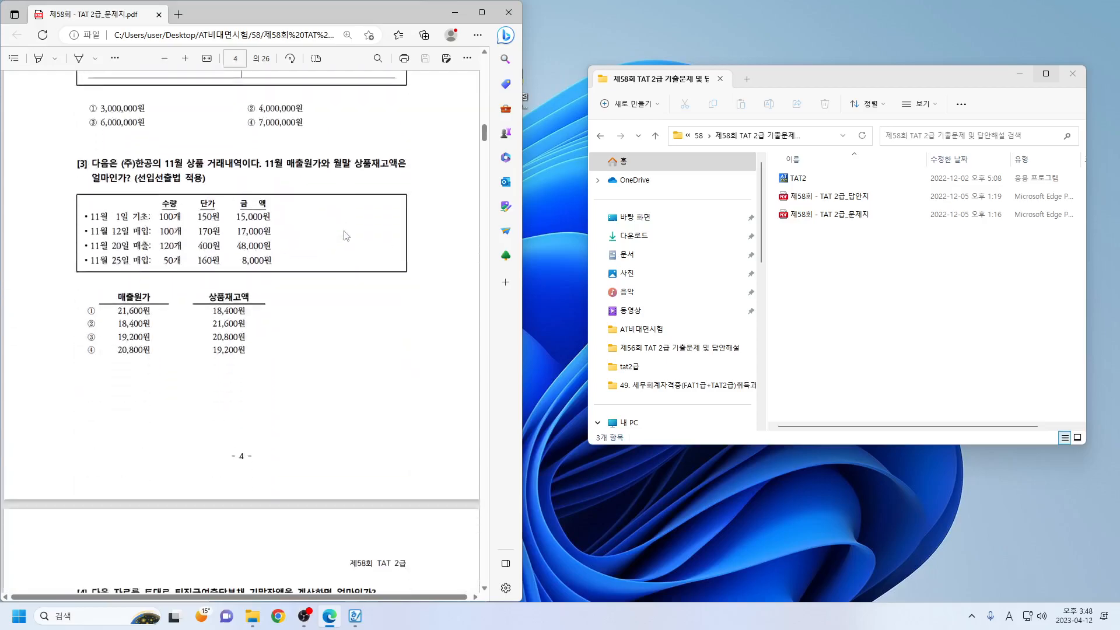
# Step: Look through the question PDF for the practical exam section (실무수행평가) on page 8 and enlarge it for reading
pyautogui.scroll(-20, 348, 236)
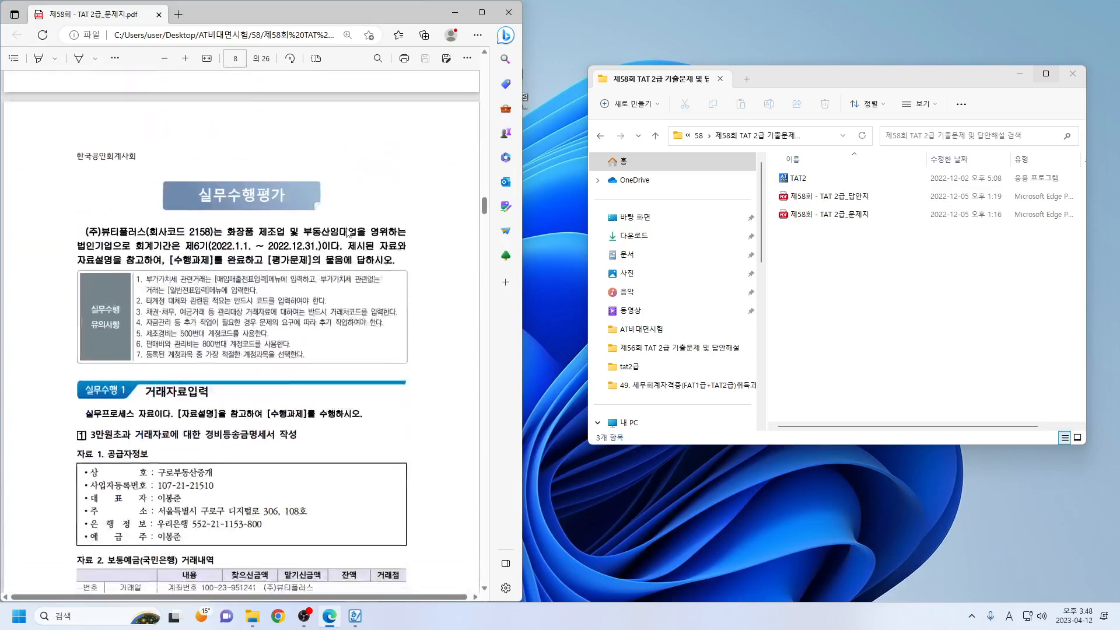
pyautogui.scroll(-10, 351, 231)
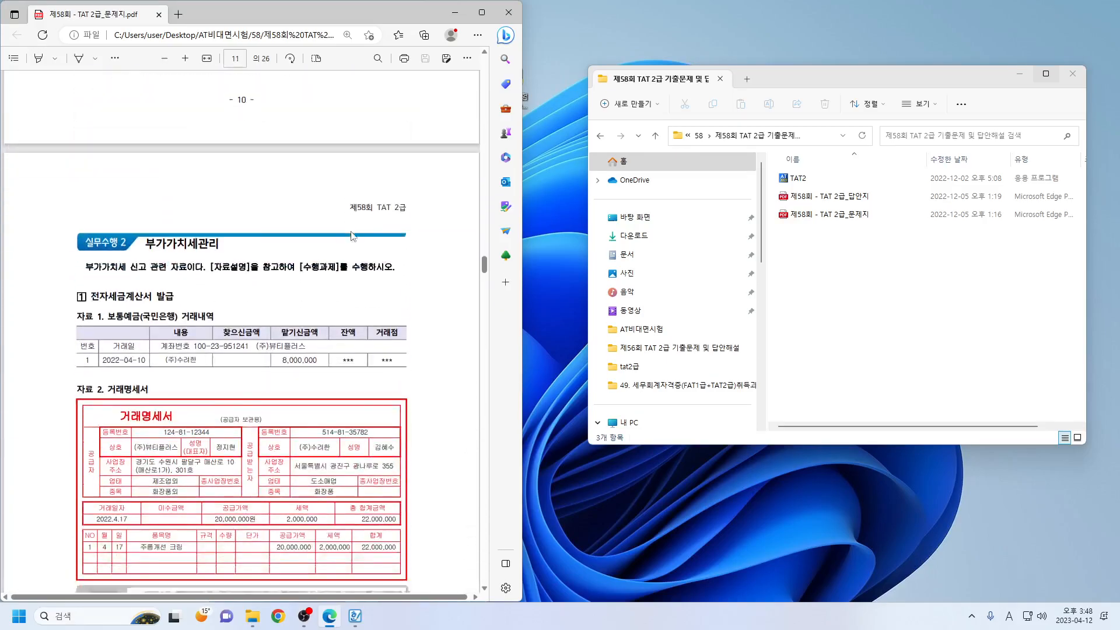
pyautogui.scroll(3, 352, 229)
pyautogui.scroll(20, 353, 229)
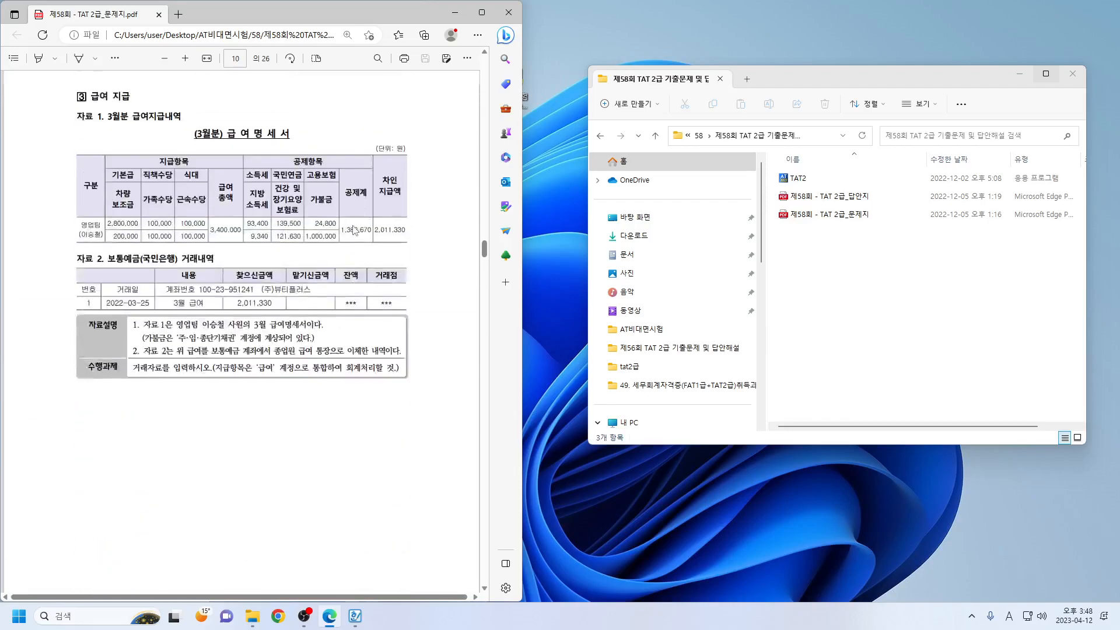
pyautogui.scroll(4, 354, 229)
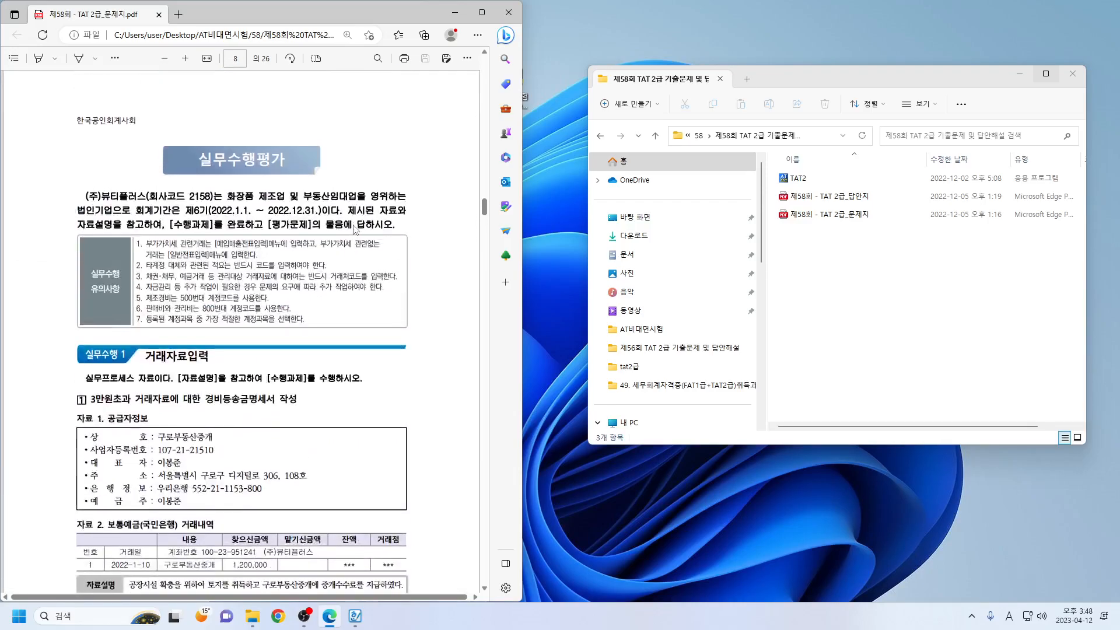
pyautogui.scroll(2, 177, 146)
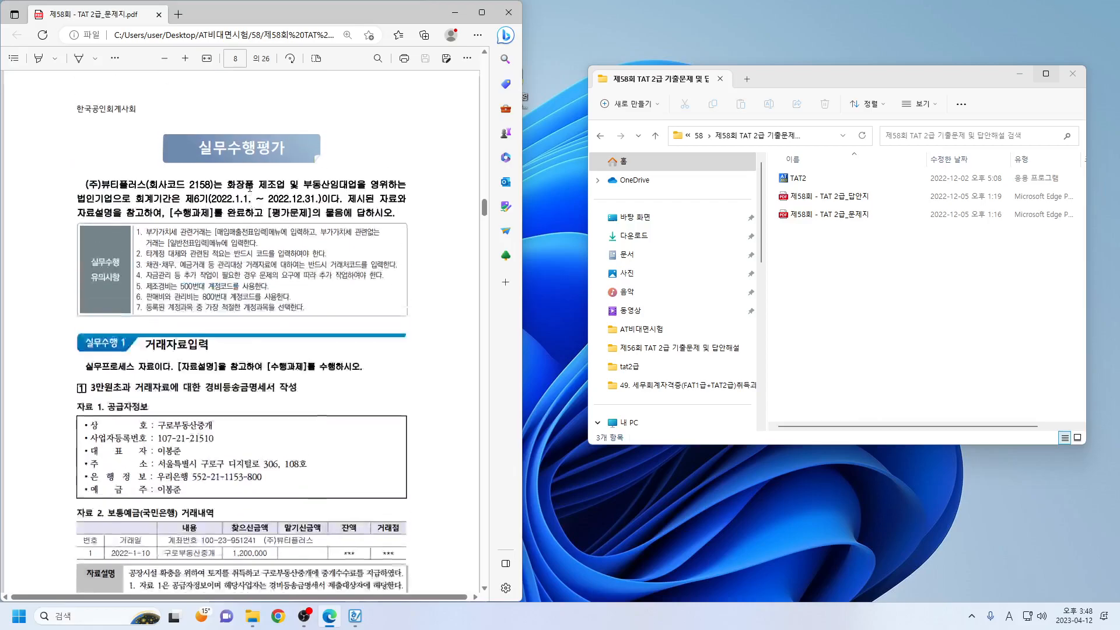
pyautogui.click(185, 58)
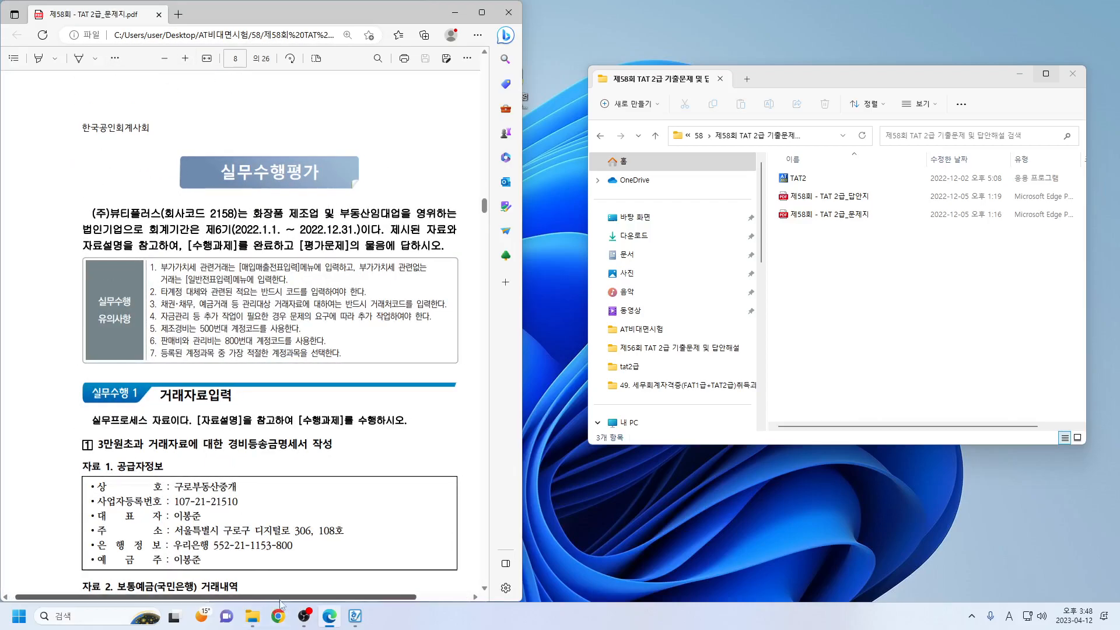
pyautogui.hscroll(1, 288, 585)
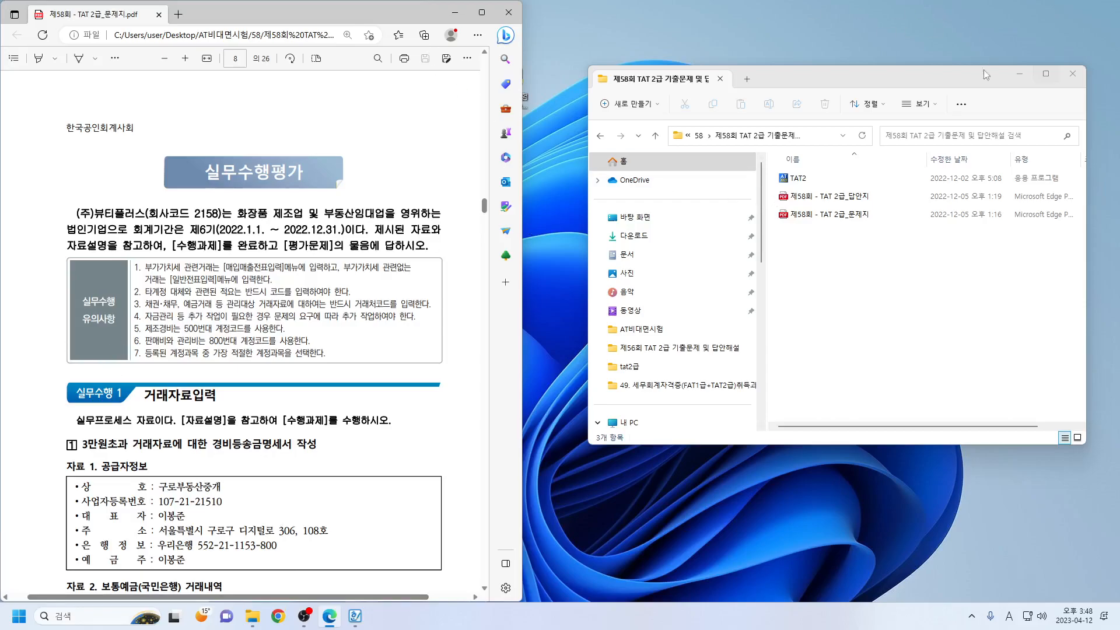
# Step: Install the 58th TAT level 2 exam from the TAT2 file, launch it, and move its login window clear of the desktop centre
pyautogui.click(830, 182)
pyautogui.doubleClick(830, 184)
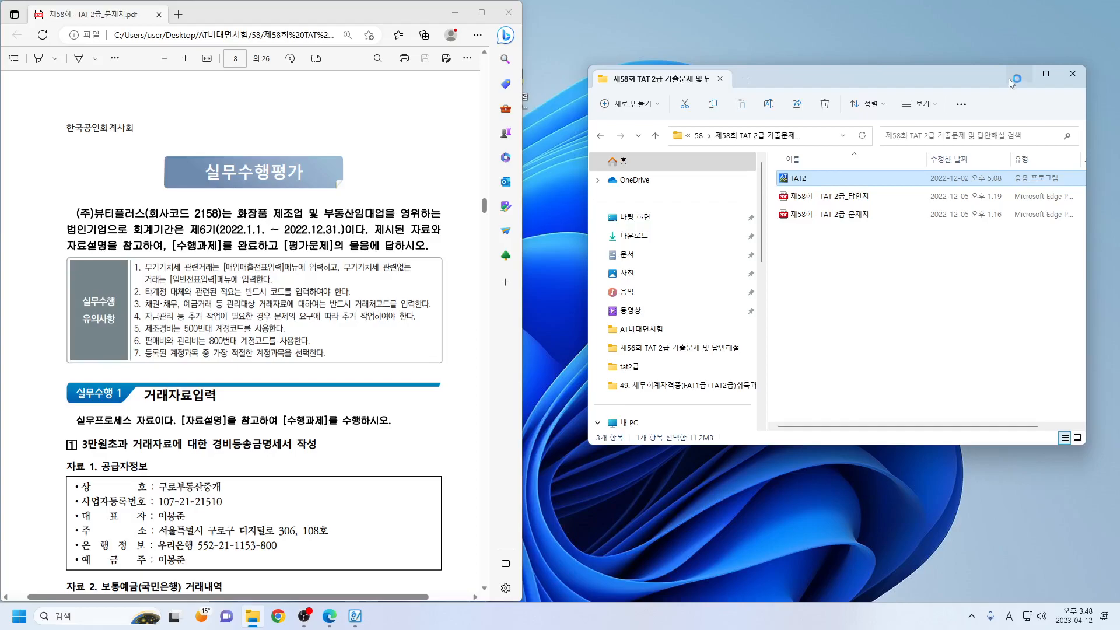
pyautogui.click(1008, 78)
pyautogui.click(459, 9)
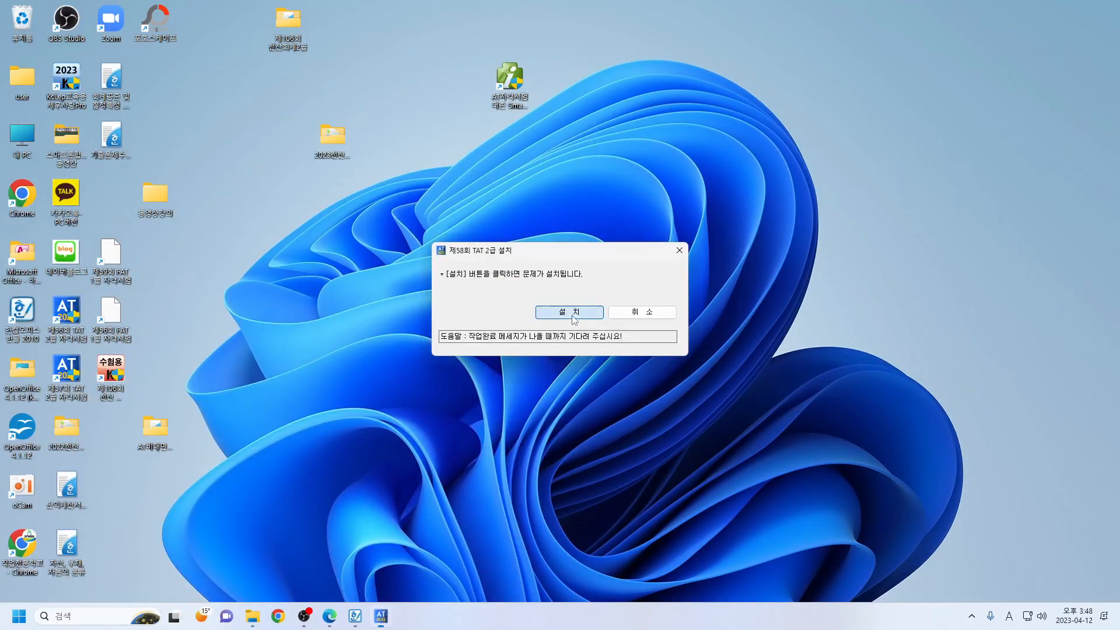
pyautogui.click(572, 315)
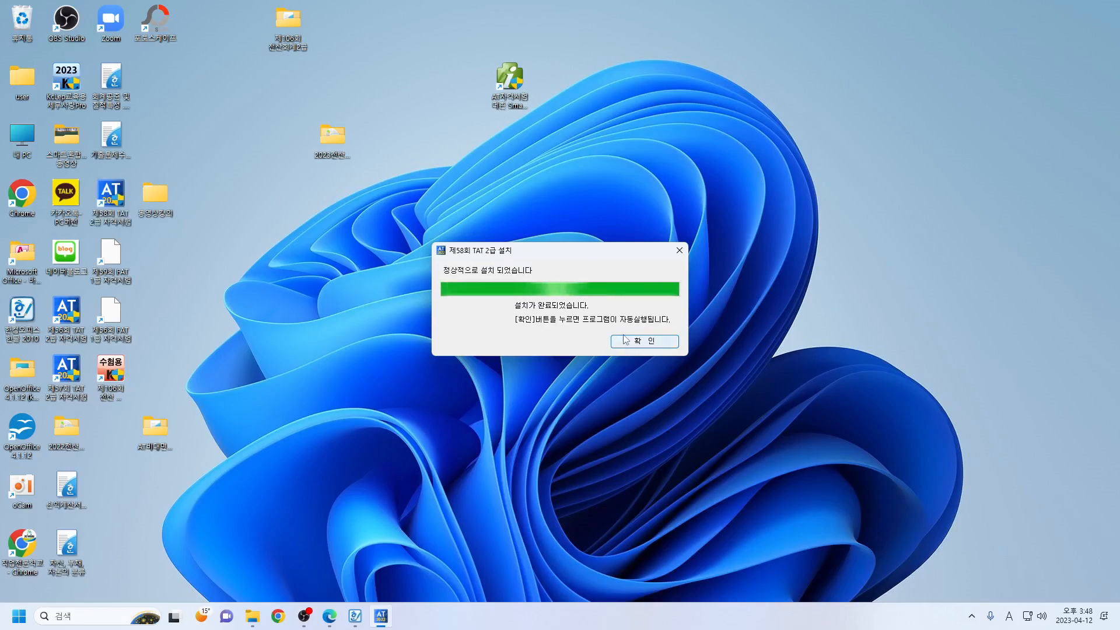
pyautogui.click(625, 340)
pyautogui.click(697, 434)
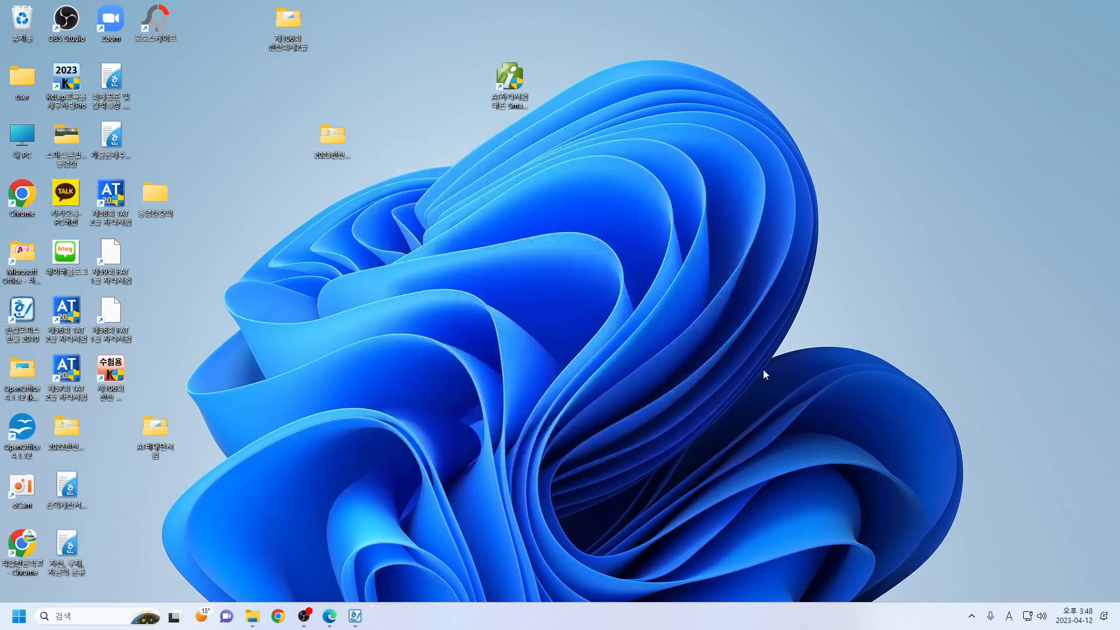
pyautogui.moveTo(296, 170); pyautogui.dragTo(889, 64)
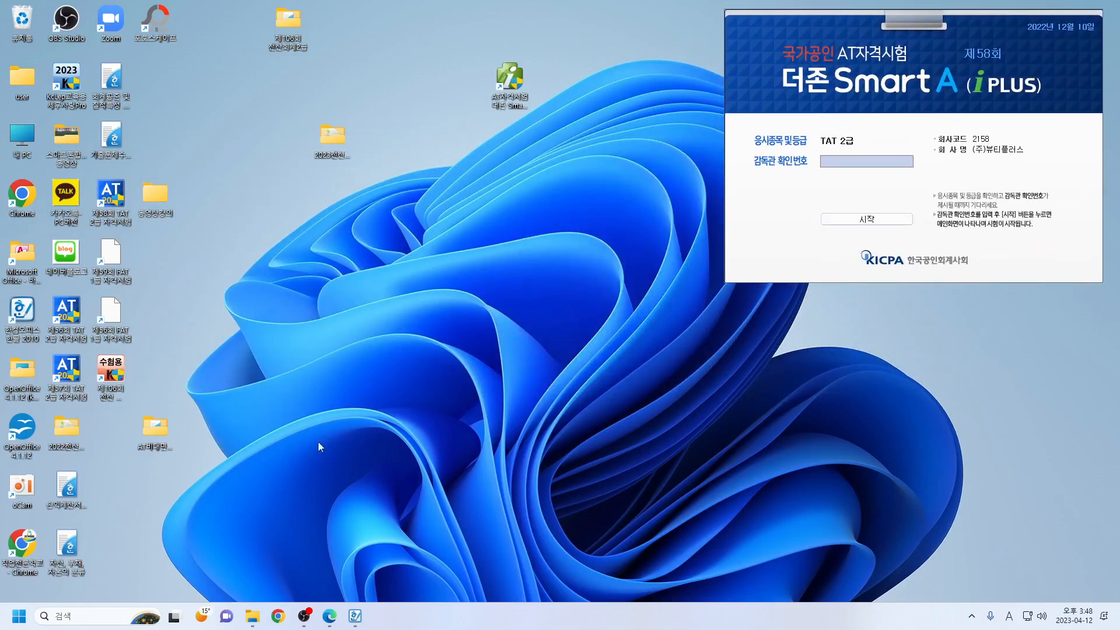
# Step: Switch to the Hangul document with the exam codes and copy the supervisor confirmation code for the 58회 row under TAT2
pyautogui.click(361, 619)
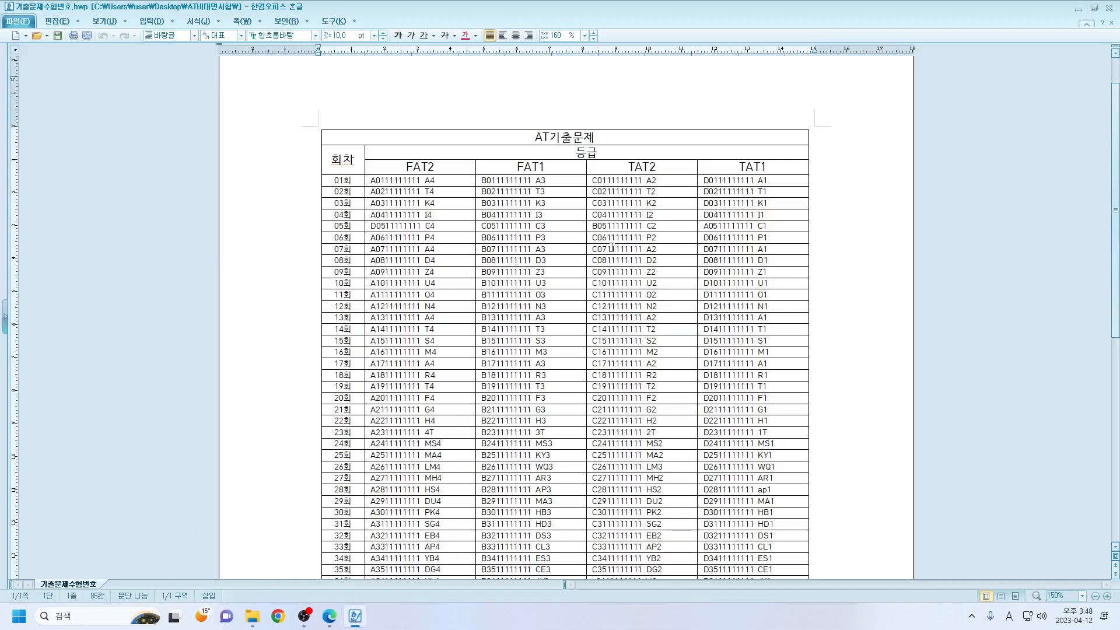
pyautogui.moveTo(640, 169); pyautogui.dragTo(646, 363)
pyautogui.scroll(-7, 649, 471)
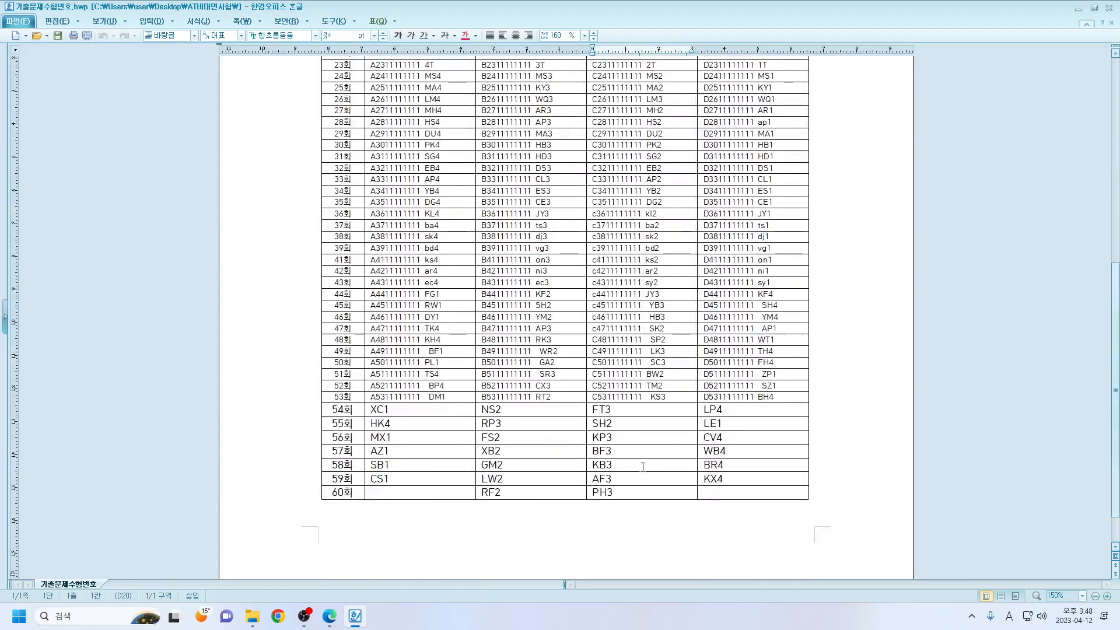
pyautogui.moveTo(344, 469); pyautogui.dragTo(606, 468)
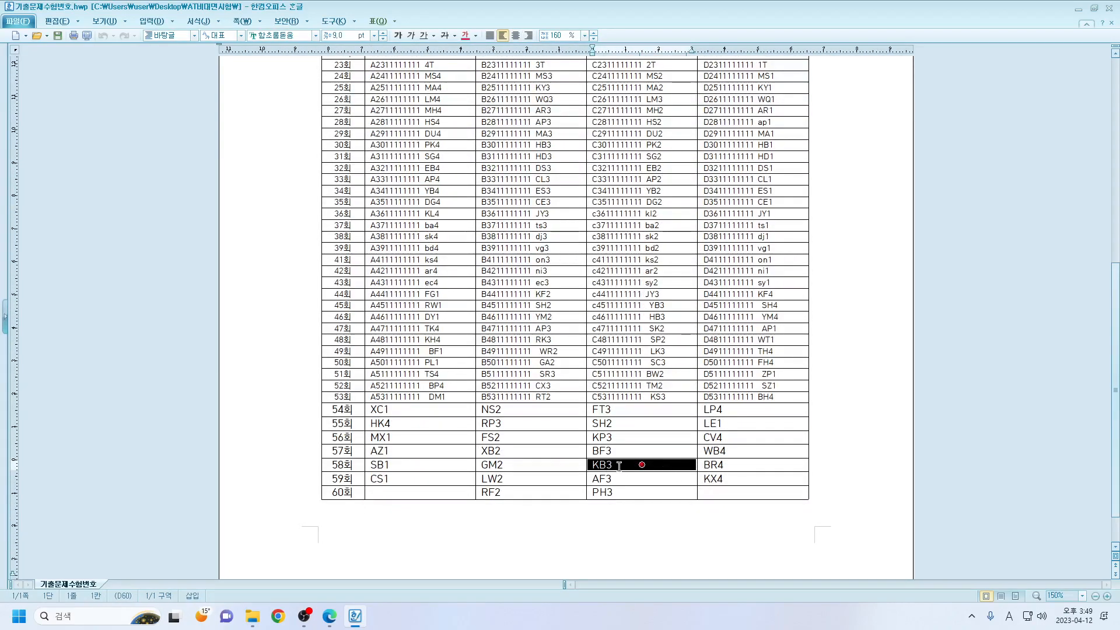
pyautogui.click(614, 466)
pyautogui.moveTo(593, 464); pyautogui.dragTo(630, 466)
pyautogui.hotkey('ctrl', 'c')
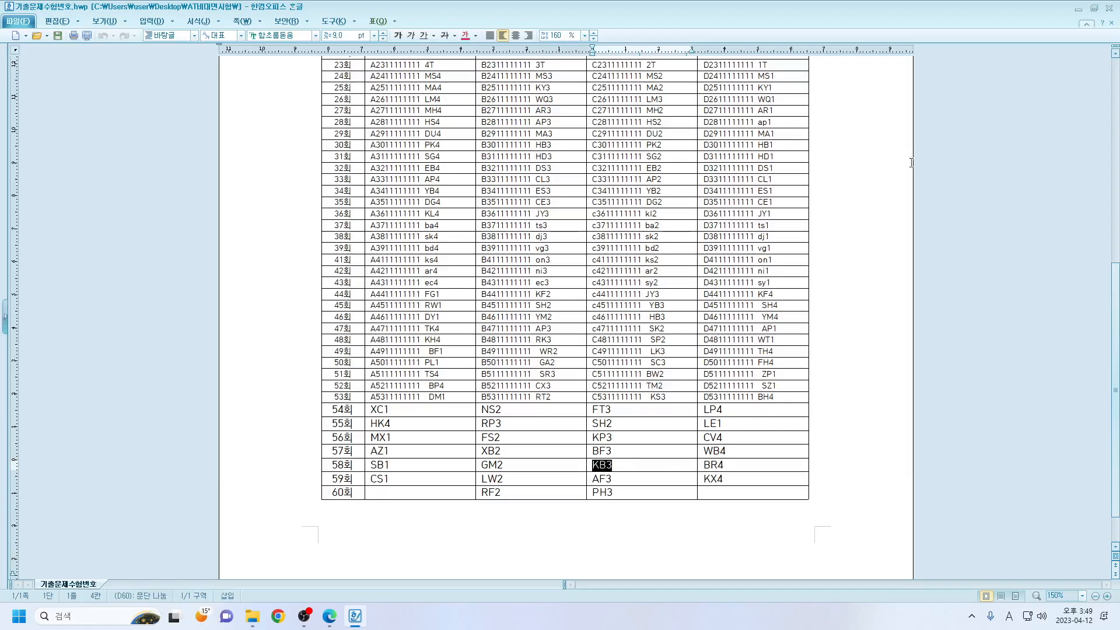
# Step: Paste the supervisor confirmation code (감독관 확인번호) into the exam login, start the exam, and reposition the Smart A window beside the PDF area
pyautogui.click(1078, 9)
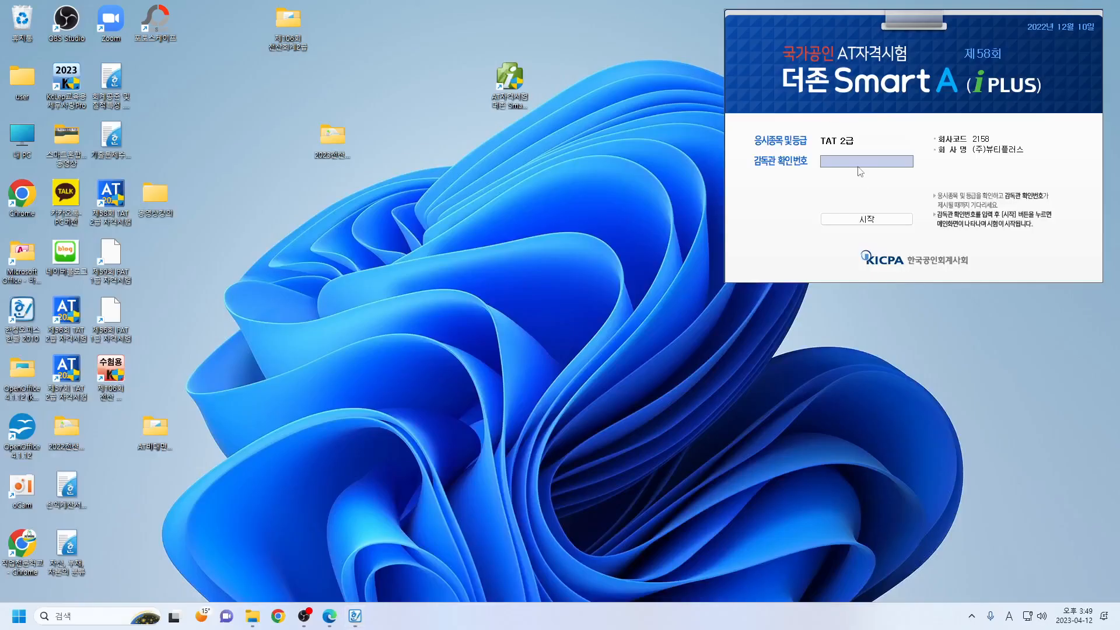
pyautogui.hotkey('ctrl', 'v')
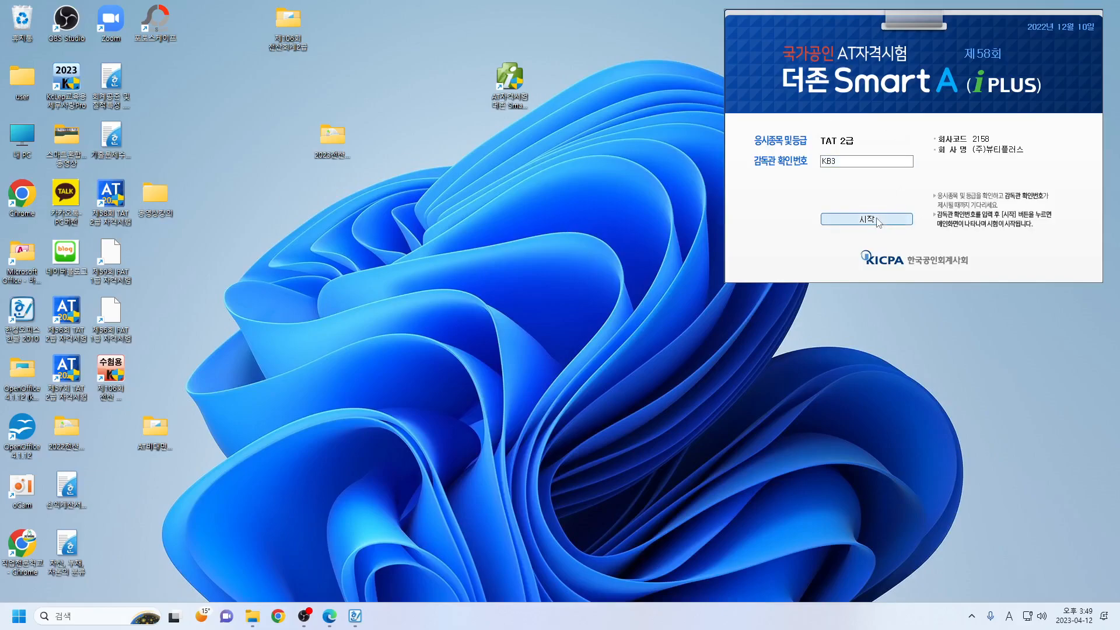
pyautogui.click(876, 220)
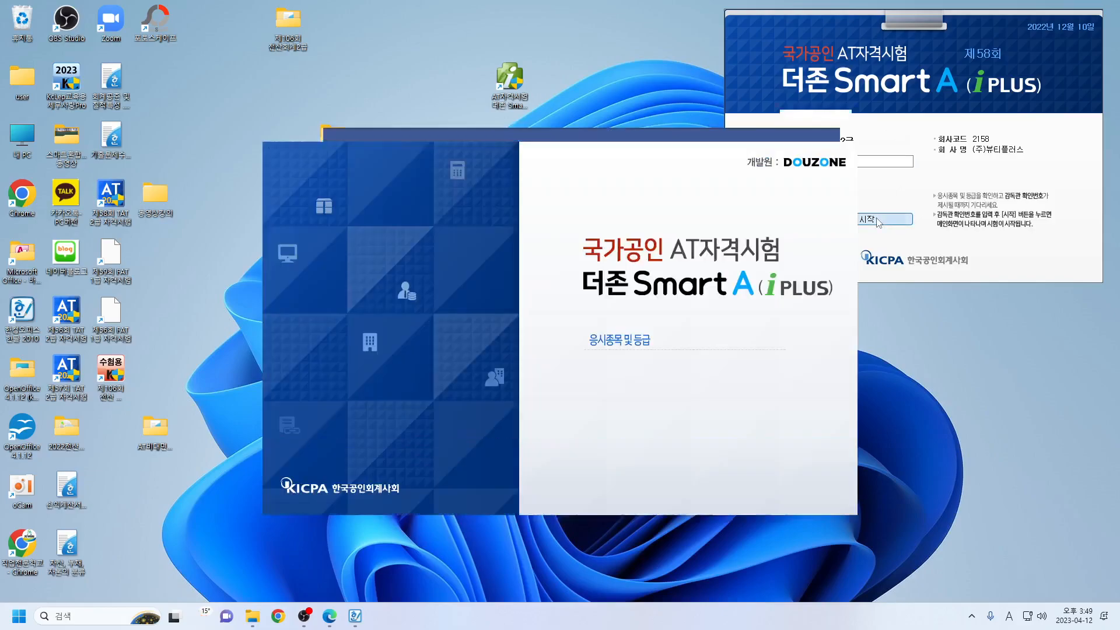
pyautogui.moveTo(679, 99); pyautogui.dragTo(935, 15)
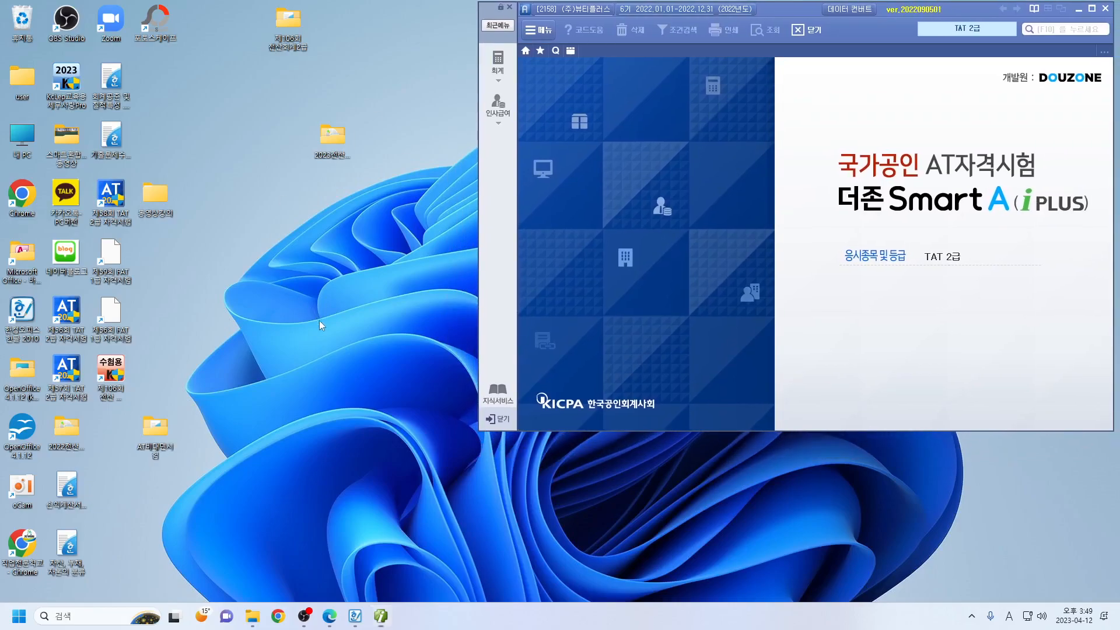
# Step: Return to the question PDF and read practical task 1's supplier details, bank transaction, explanation and instructions on page 8
pyautogui.click(329, 616)
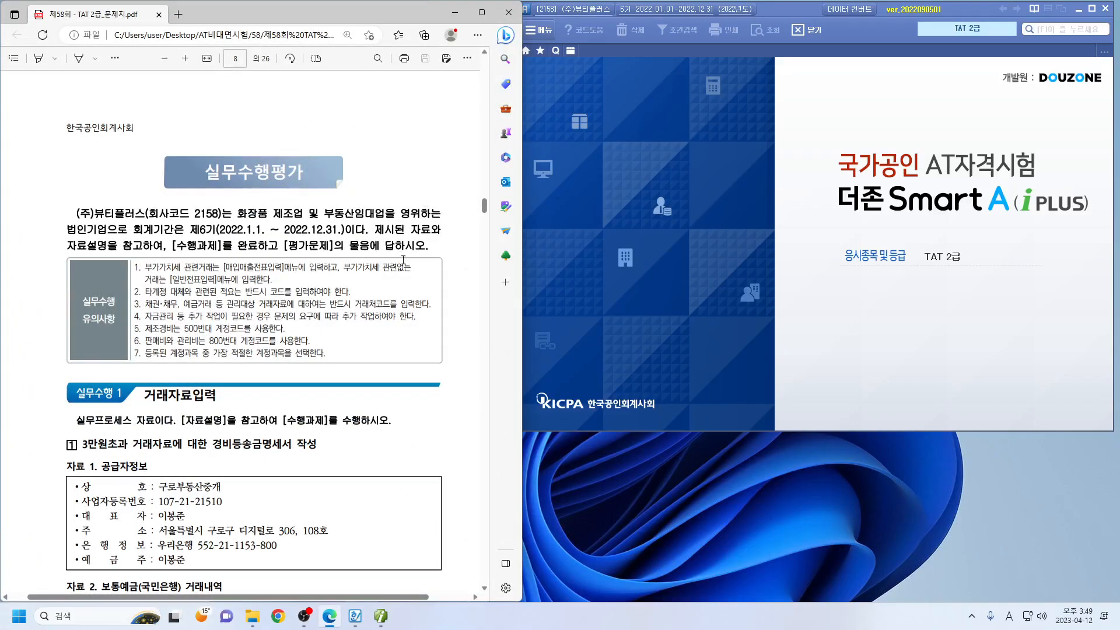
pyautogui.scroll(-5, 404, 260)
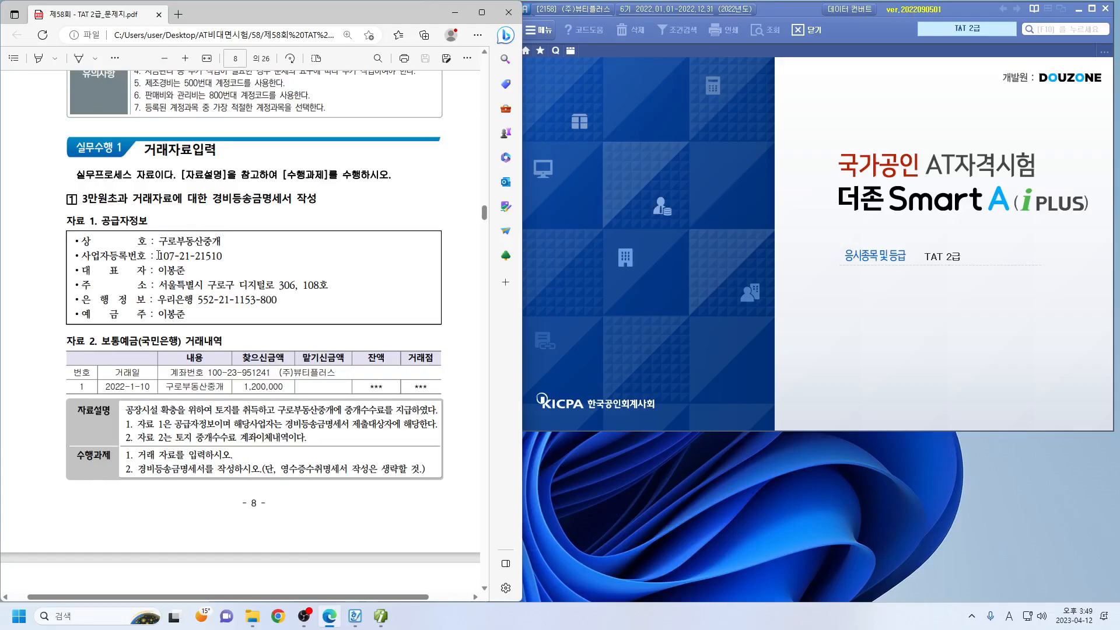
pyautogui.scroll(-1, 211, 298)
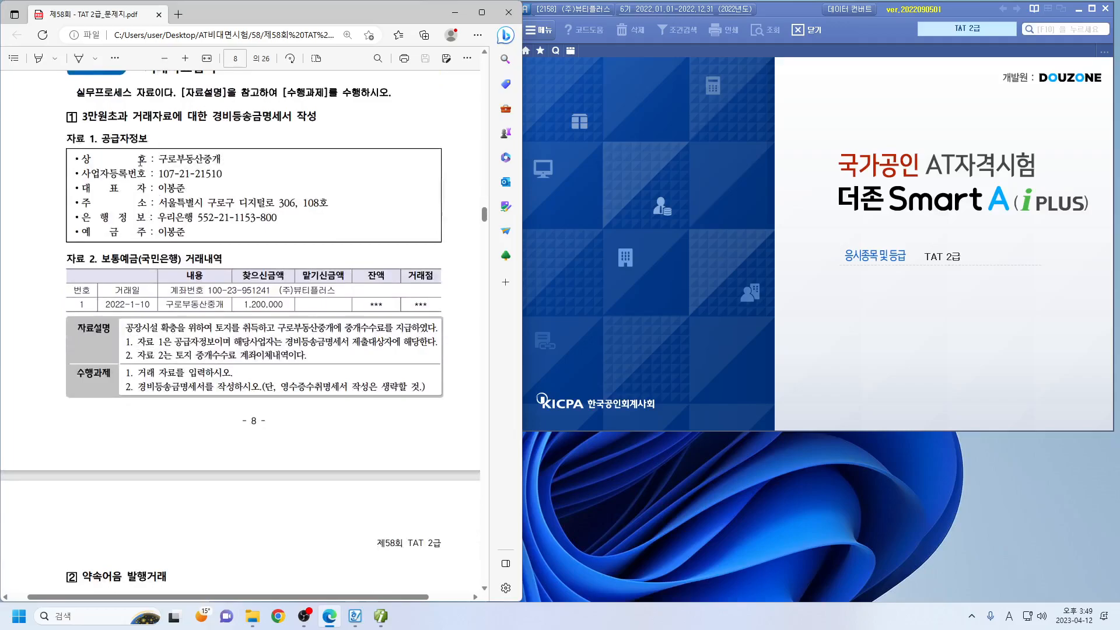
pyautogui.moveTo(82, 159); pyautogui.dragTo(217, 232)
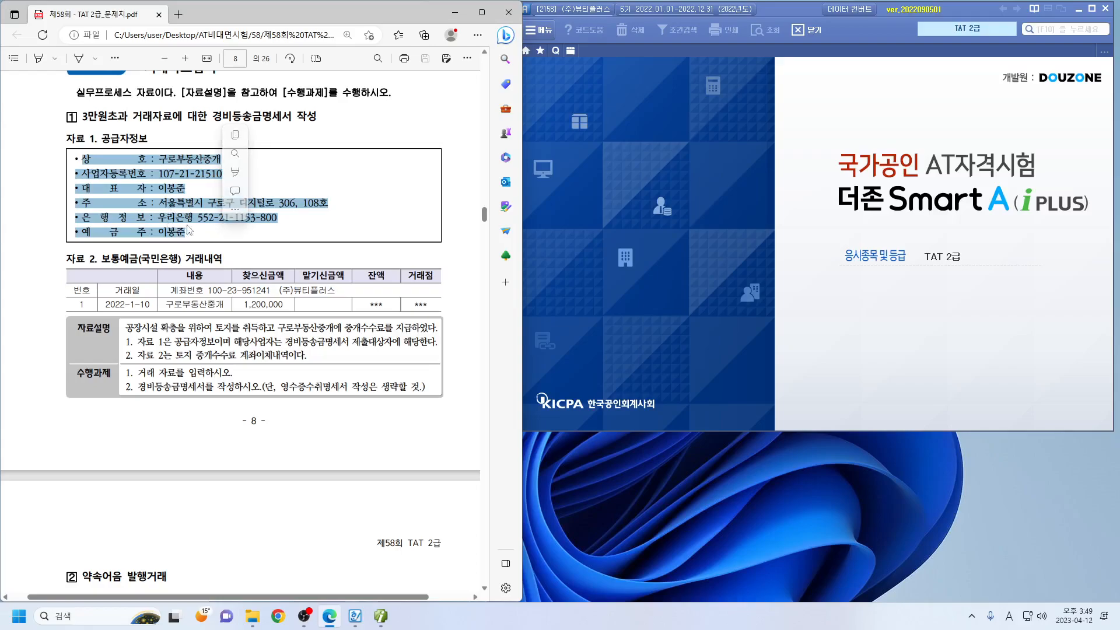
pyautogui.click(186, 331)
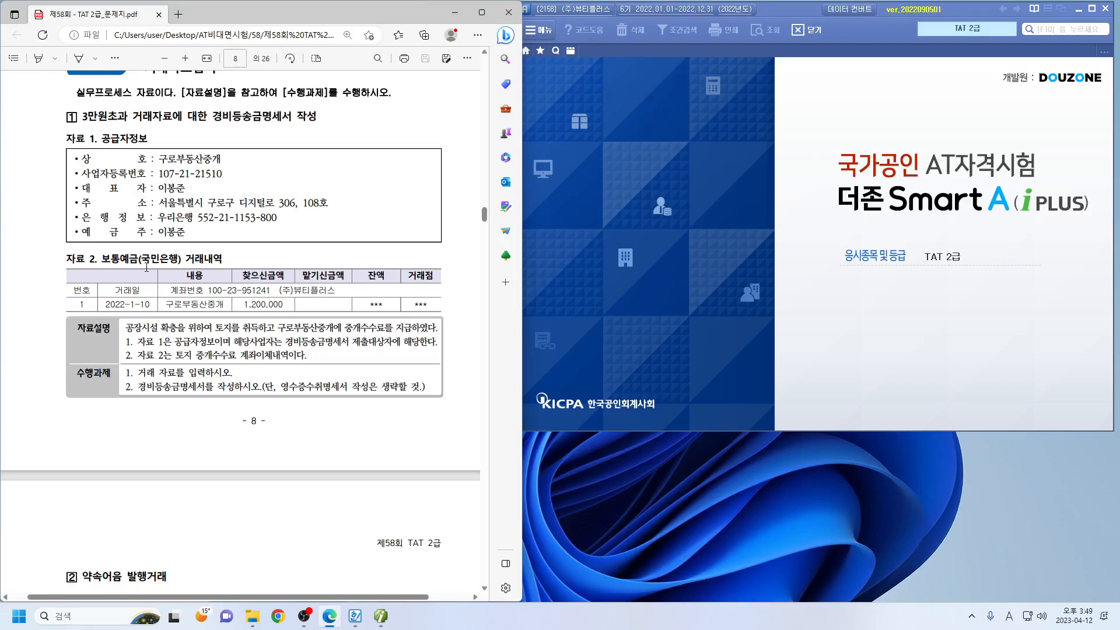
pyautogui.moveTo(239, 276); pyautogui.dragTo(278, 277)
pyautogui.click(204, 341)
pyautogui.scroll(-3, 204, 342)
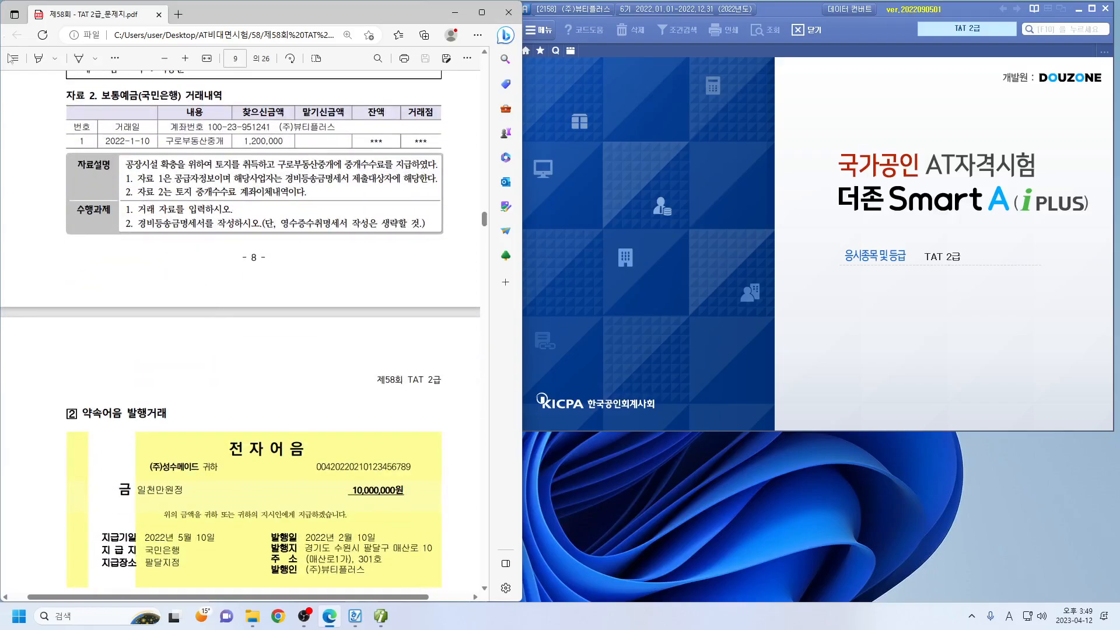
pyautogui.click(185, 58)
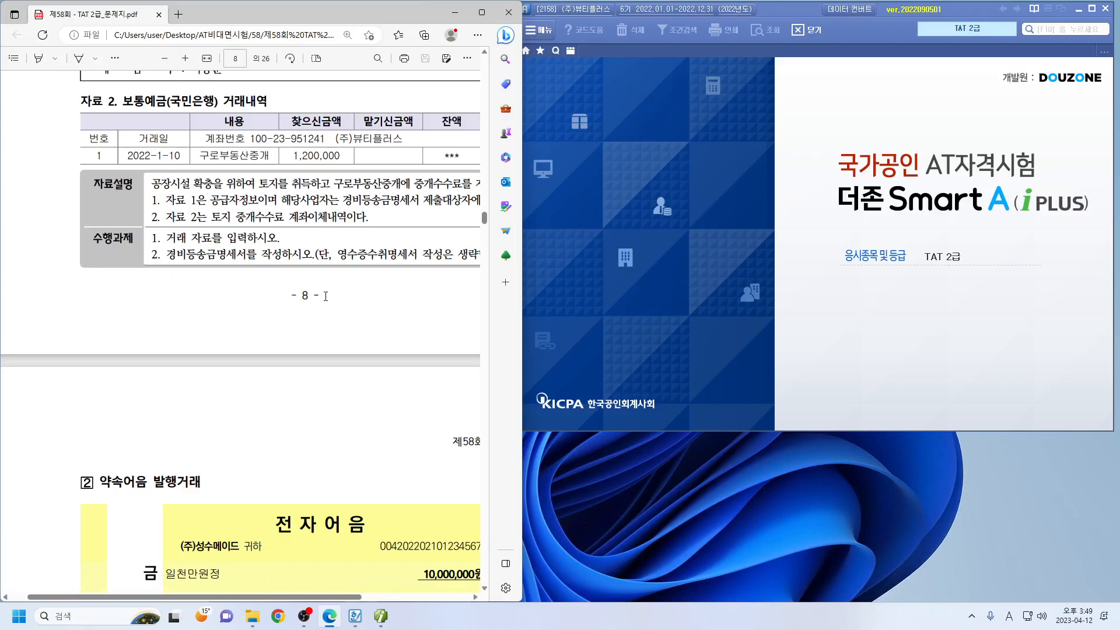
pyautogui.moveTo(244, 597); pyautogui.dragTo(294, 600)
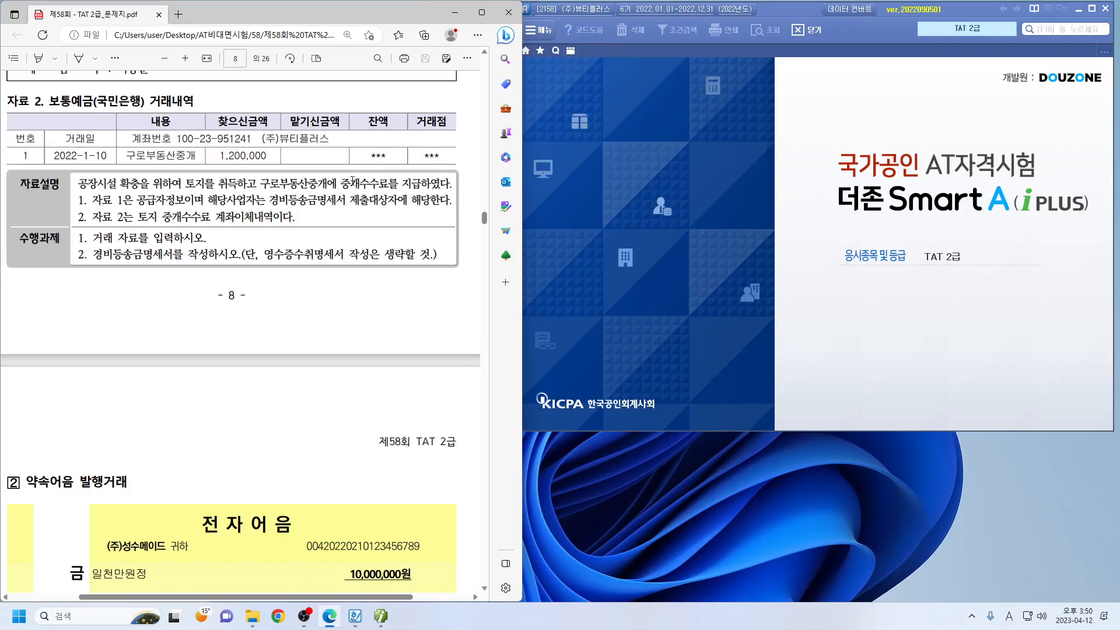
pyautogui.doubleClick(193, 184)
pyautogui.click(311, 312)
# Step: Switch to Smart A, open general voucher entry (일반전표입력) in the accounting module, and set the date to January 10
pyautogui.click(666, 96)
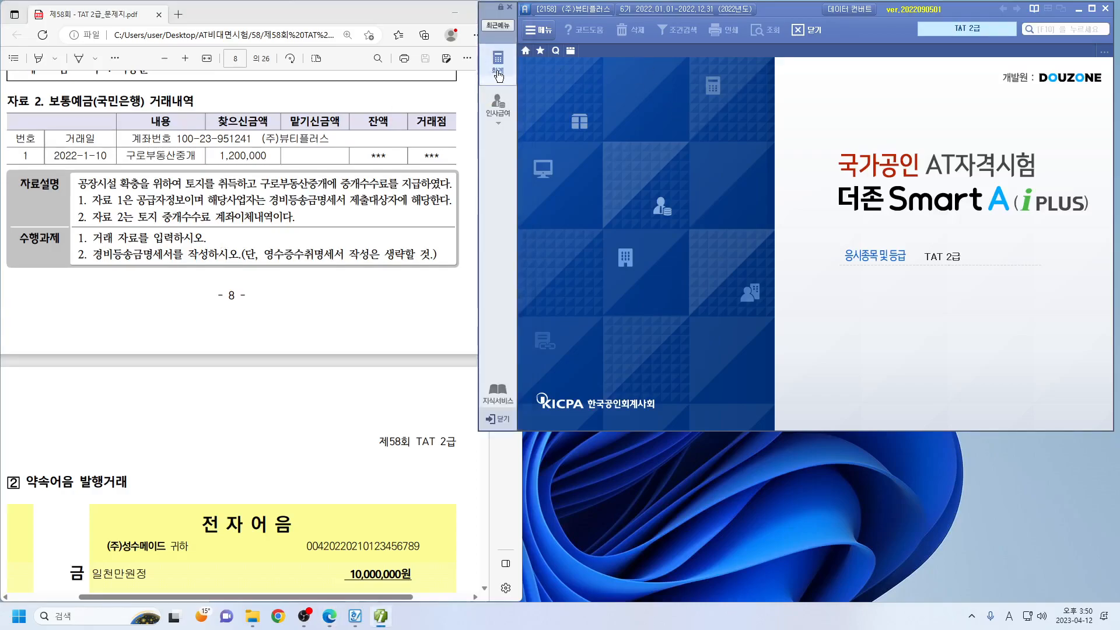
pyautogui.click(497, 72)
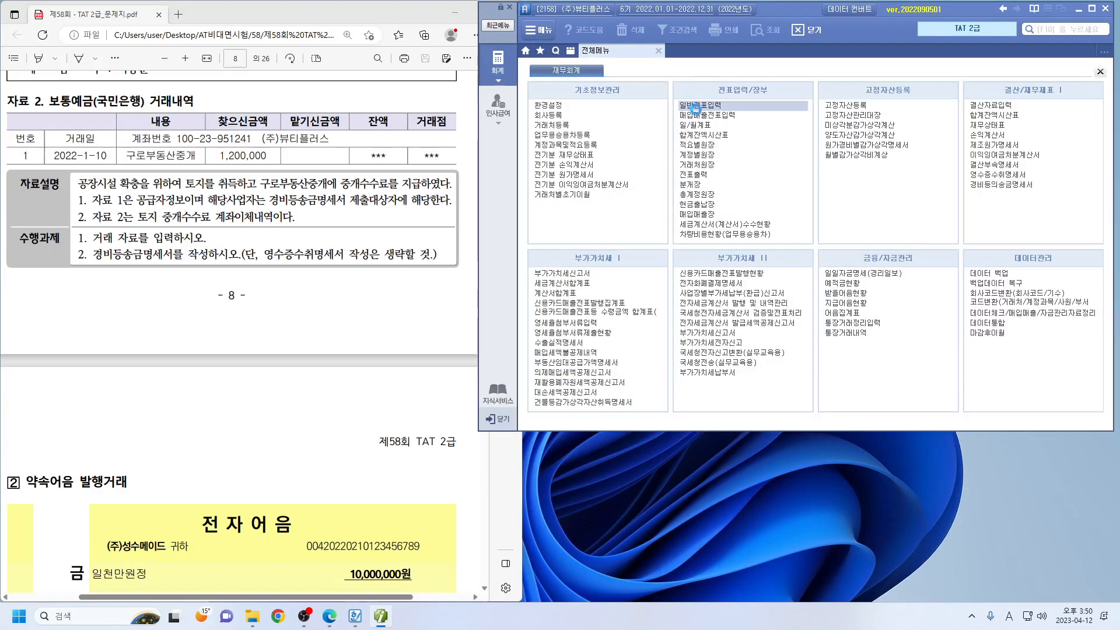
pyautogui.click(695, 110)
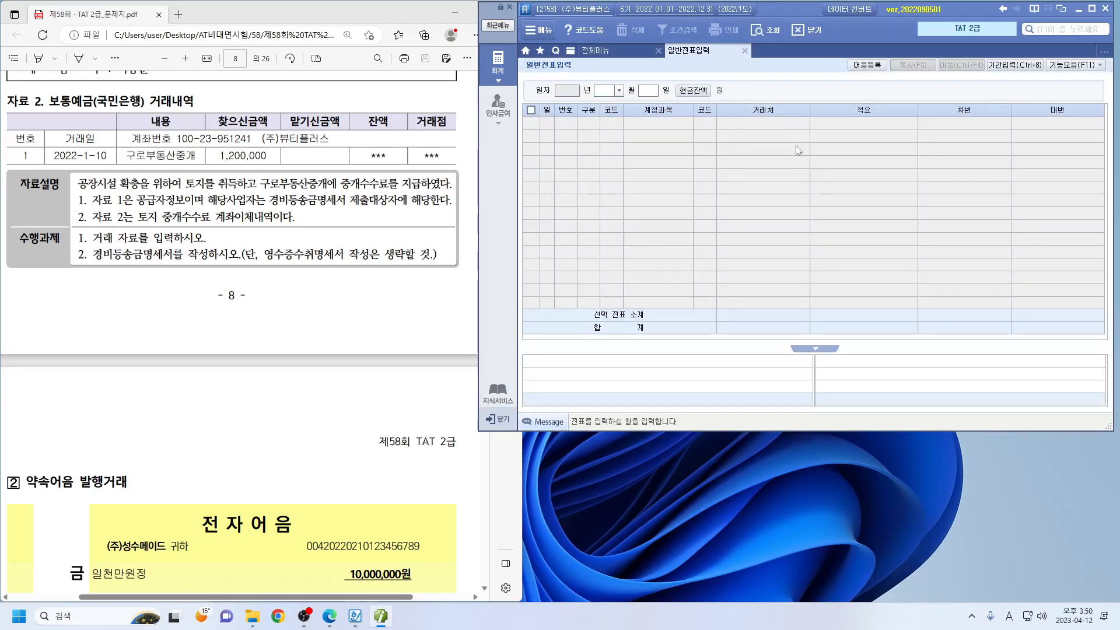
pyautogui.click(603, 90)
pyautogui.write('0110')
pyautogui.press('Return')
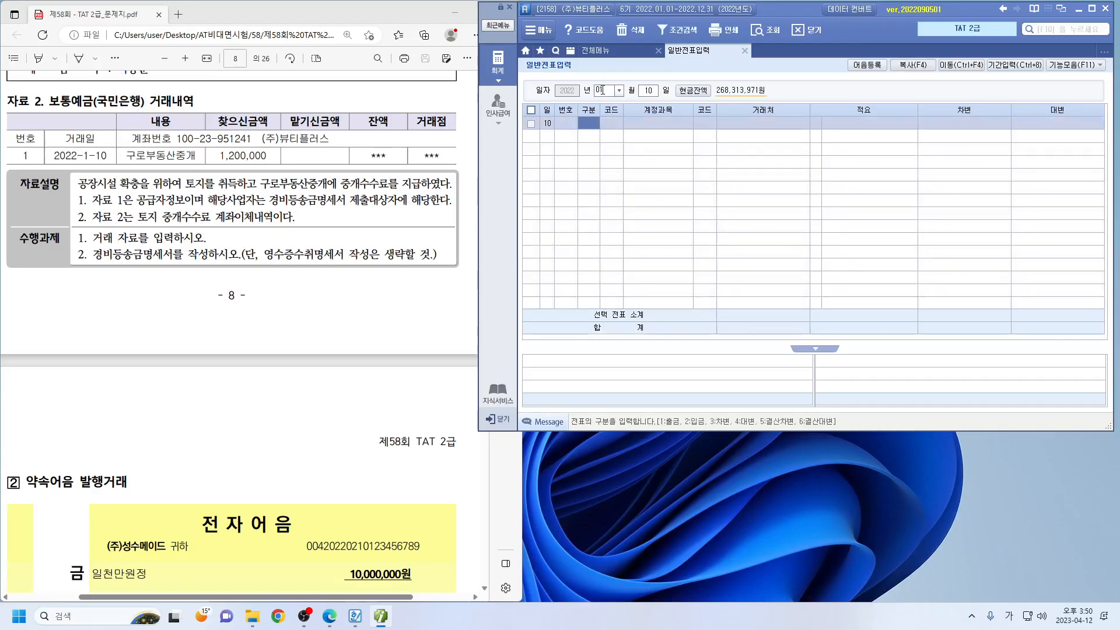
# Step: Enter a debit (차변) line for the land account (토지) with an amount of 1,200,000 and no trading partner or description
pyautogui.write('3토지')
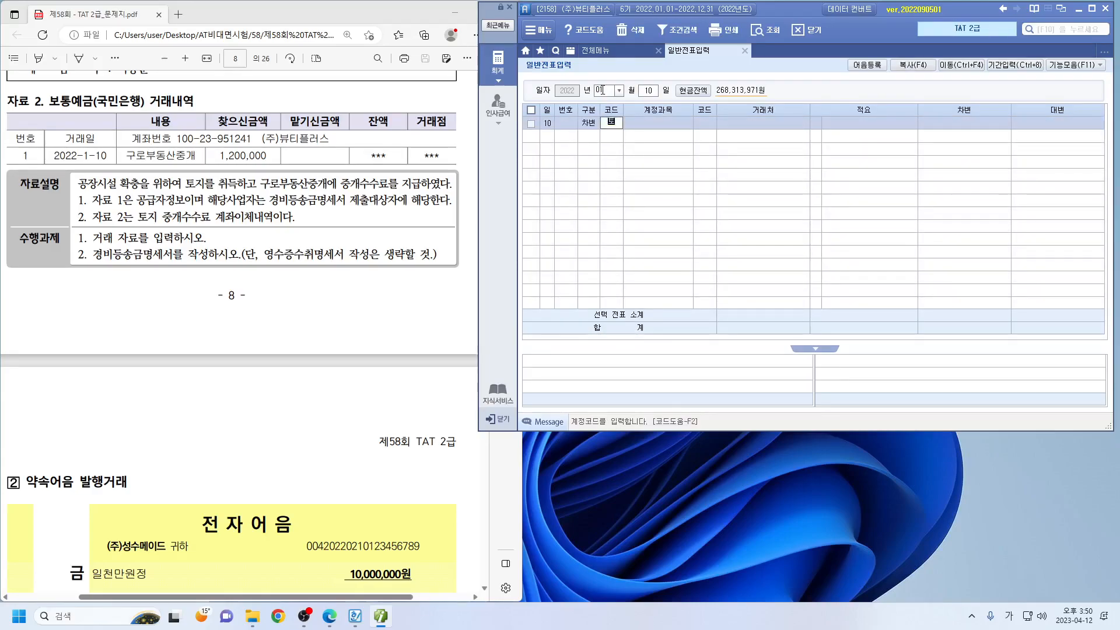
pyautogui.press('Return')
pyautogui.press('Return')
pyautogui.press('Return')
pyautogui.press('Return')
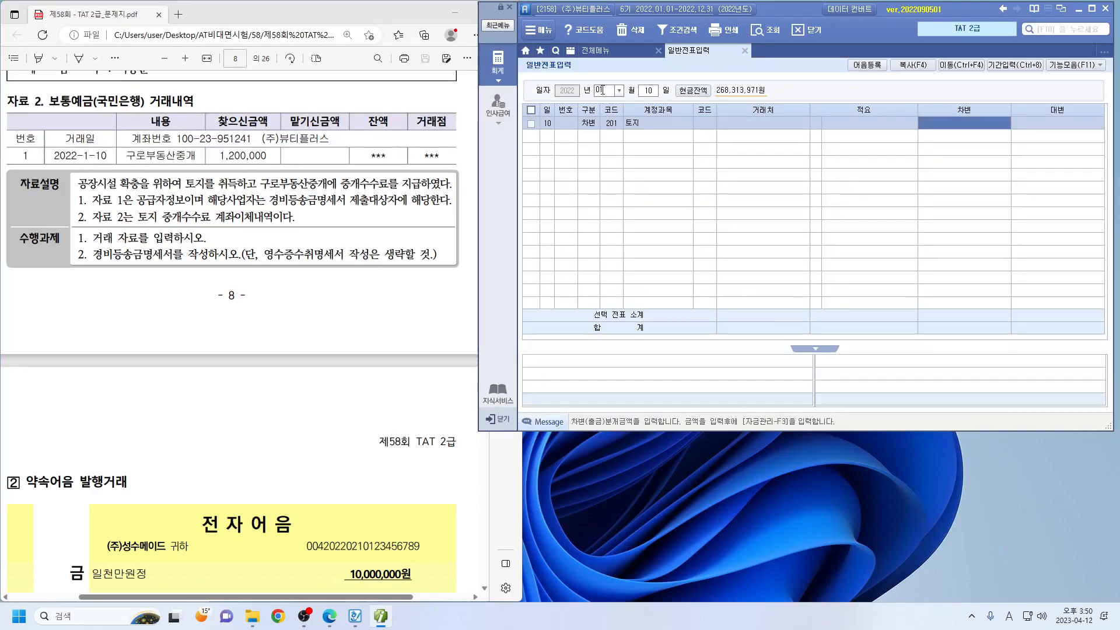
pyautogui.write('1200000')
pyautogui.press('Return')
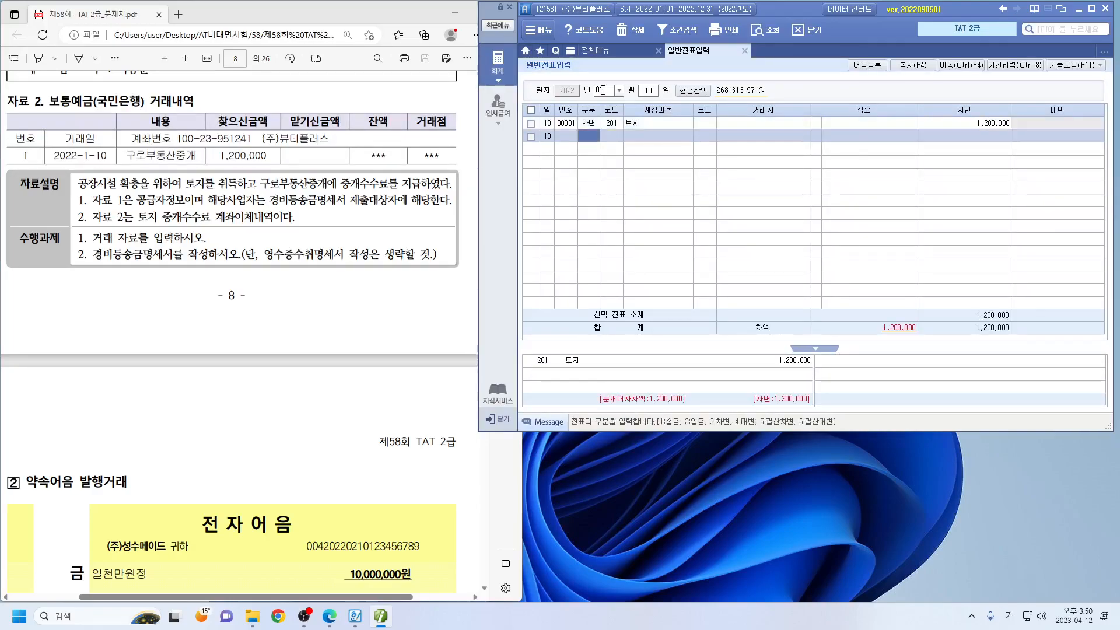
# Step: Enter a credit (대변) line for ordinary deposits (보통예금) of 1,200,000 with 국민은행(보통) as the trading partner
pyautogui.write('4보통')
pyautogui.press('Return')
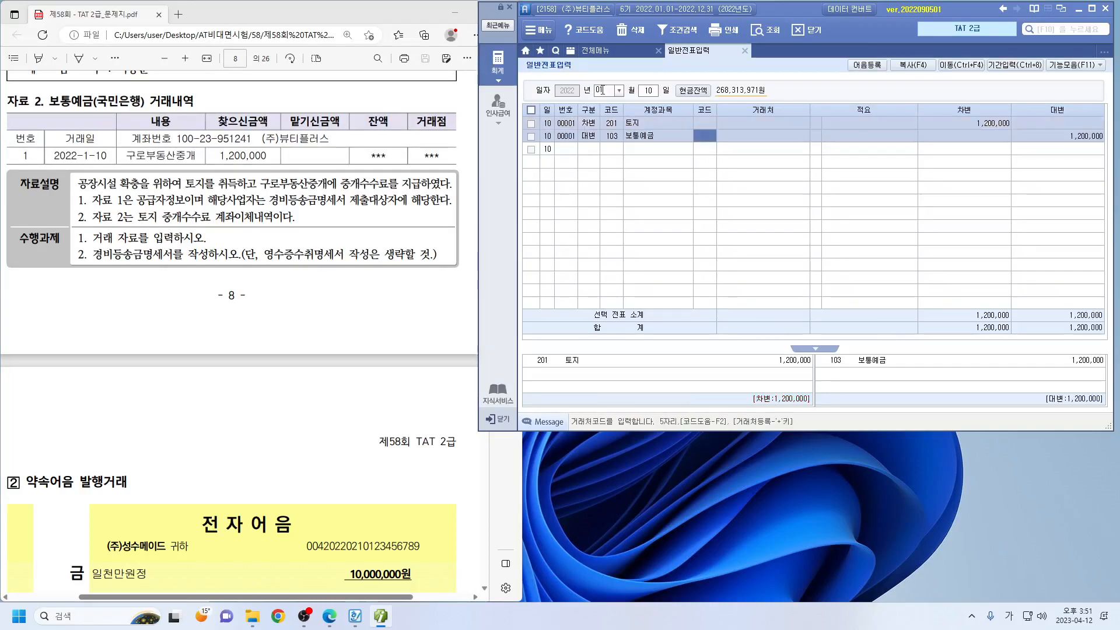
pyautogui.write('국민')
pyautogui.press('Return')
pyautogui.press('Return')
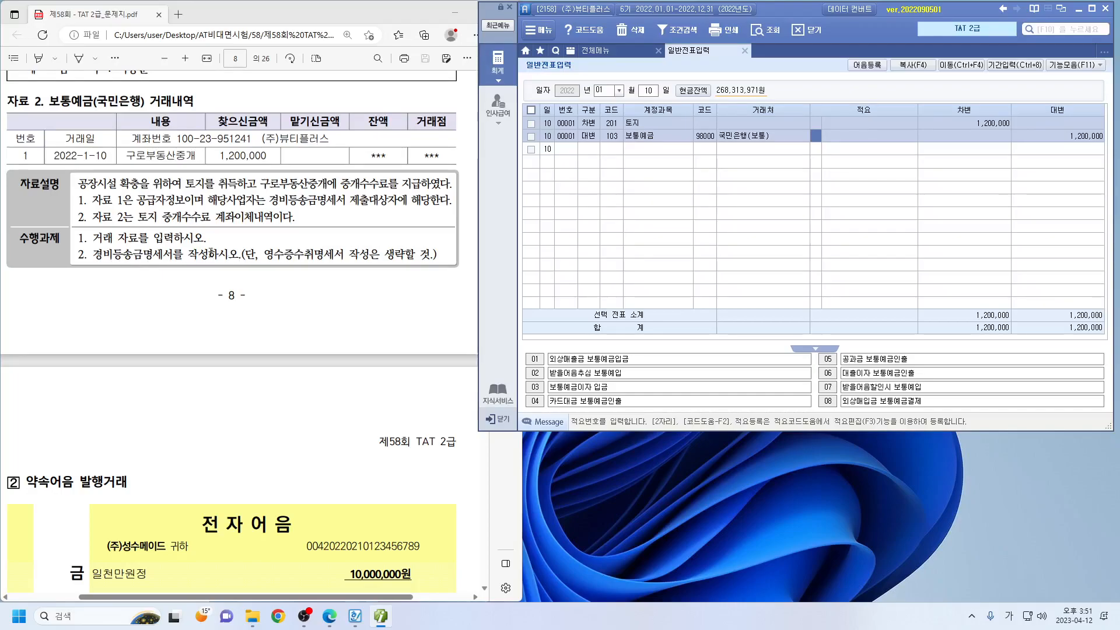
# Step: Open the expense remittance statement (경비등의송금명세서) and bring the supplier information on page 8 of the question PDF into view
pyautogui.click(597, 50)
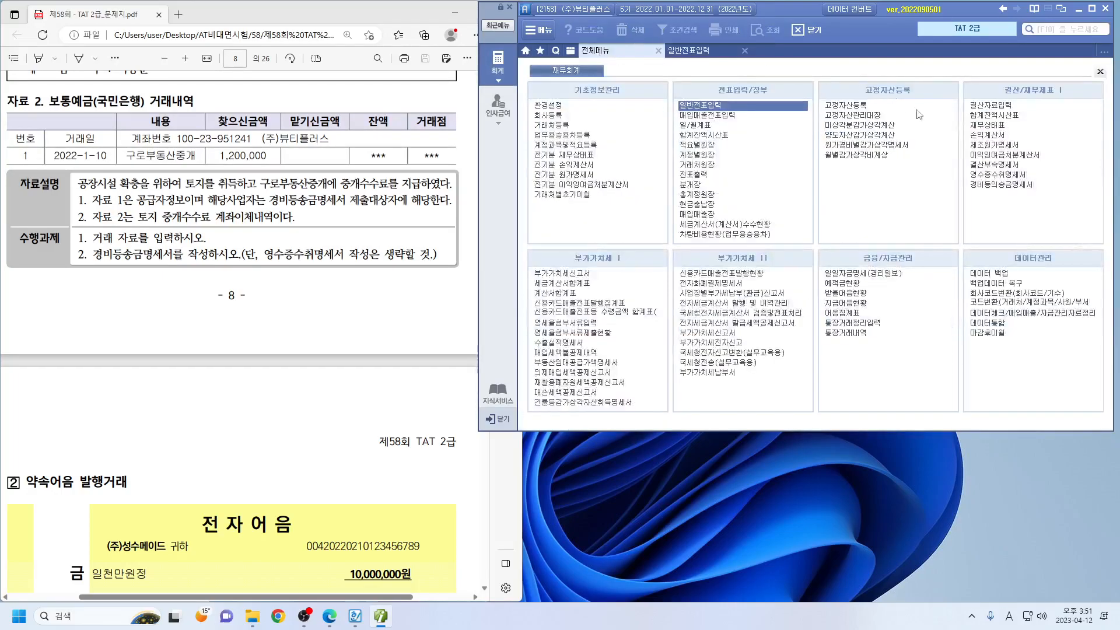
pyautogui.click(998, 185)
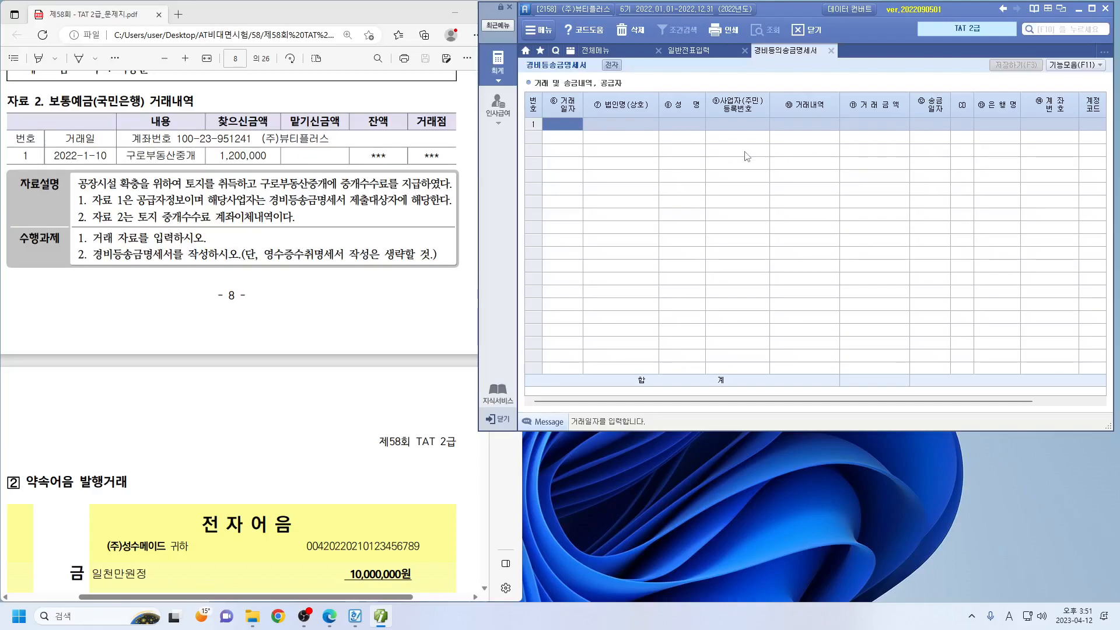
pyautogui.click(346, 302)
pyautogui.scroll(3, 346, 301)
pyautogui.scroll(3, 304, 274)
pyautogui.scroll(-2, 114, 267)
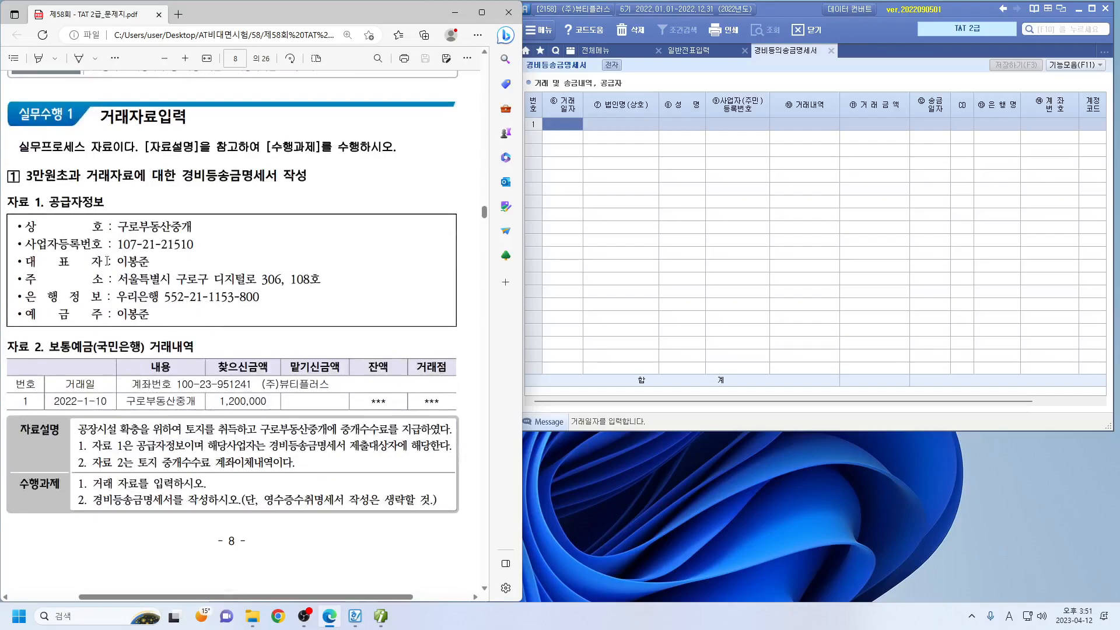
# Step: In row 1 of the remittance statement, enter the transaction date 2022-01-10 and the company name 구로부동산중개
pyautogui.click(577, 135)
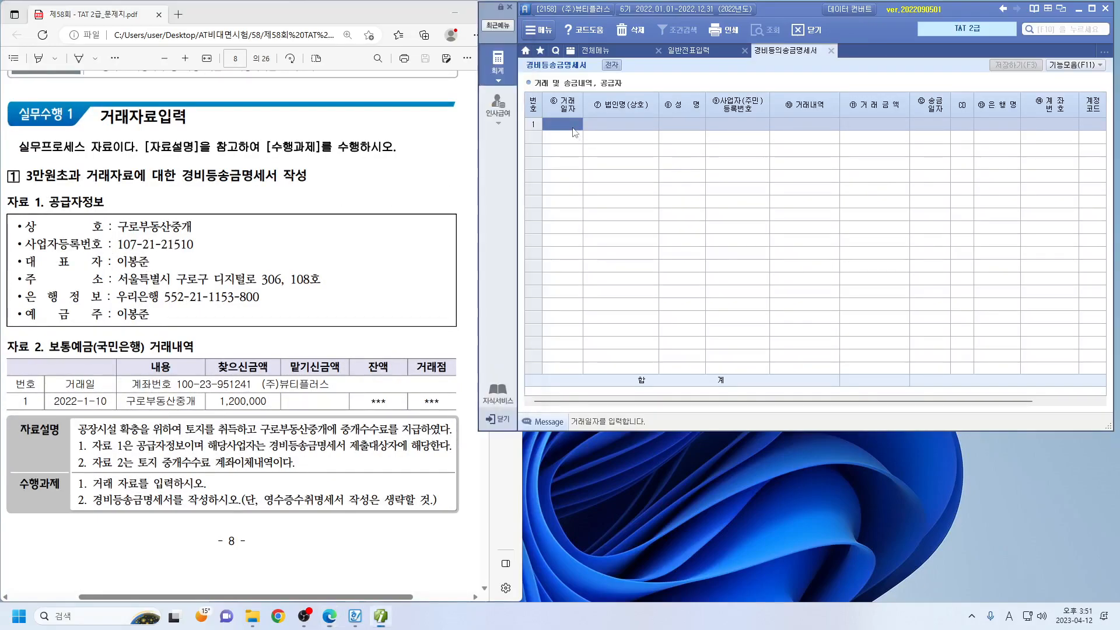
pyautogui.write('20')
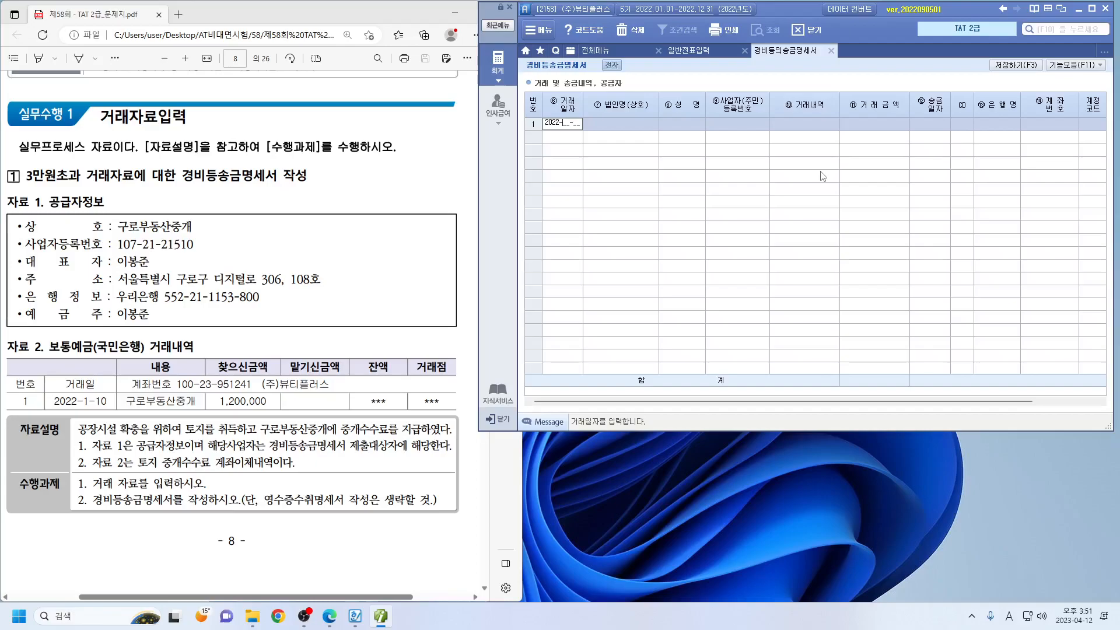
pyautogui.write('22-01-10')
pyautogui.press('Return')
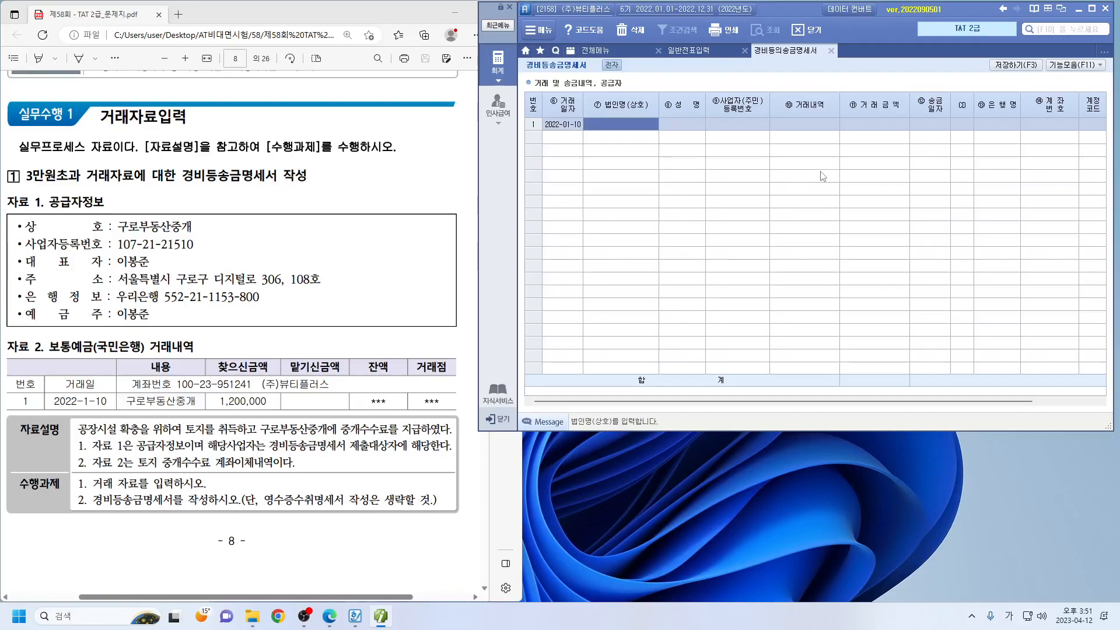
pyautogui.write('구로')
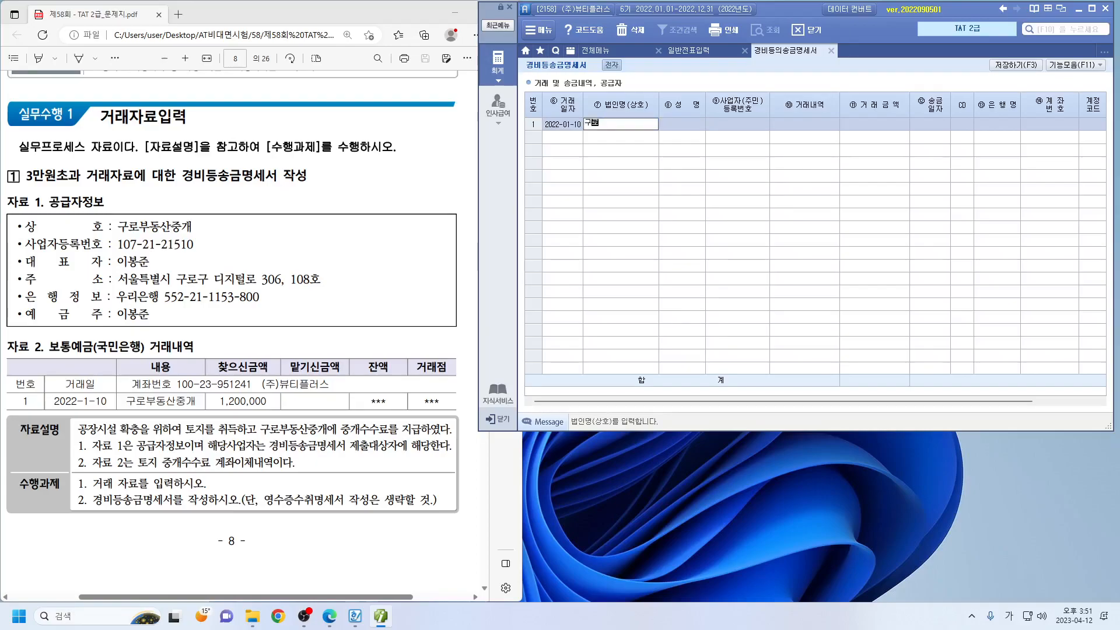
pyautogui.write('부')
pyautogui.write('동ㅅ')
pyautogui.write('중ㄱ')
pyautogui.press('Return')
# Step: Fill in the supplier representative's name and the business registration number in row 1
pyautogui.write('이봉주')
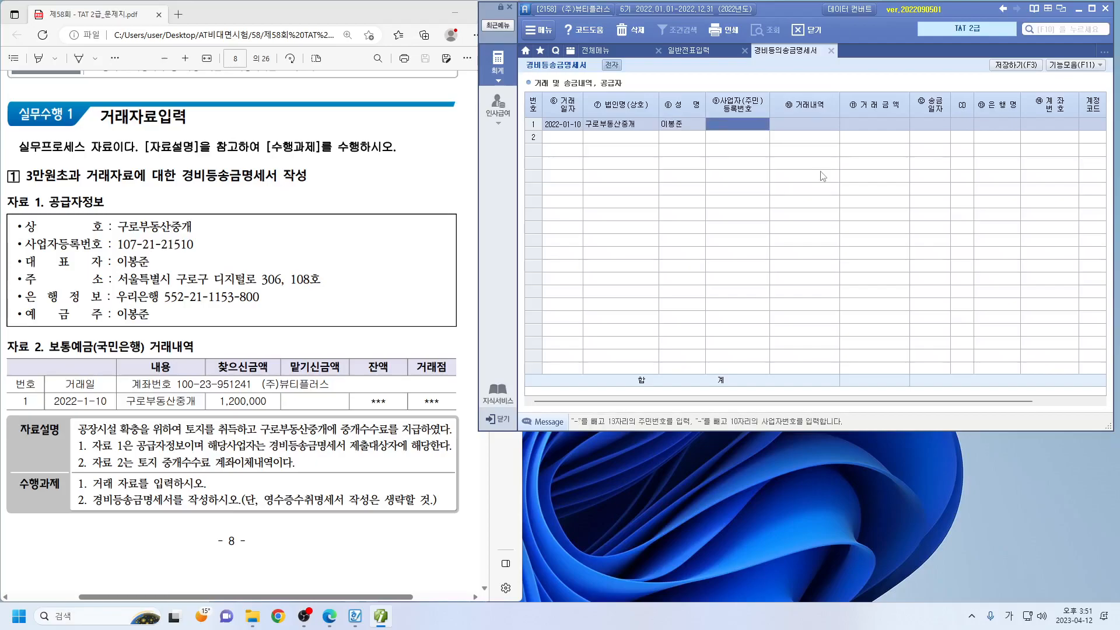
pyautogui.write('107-21-2')
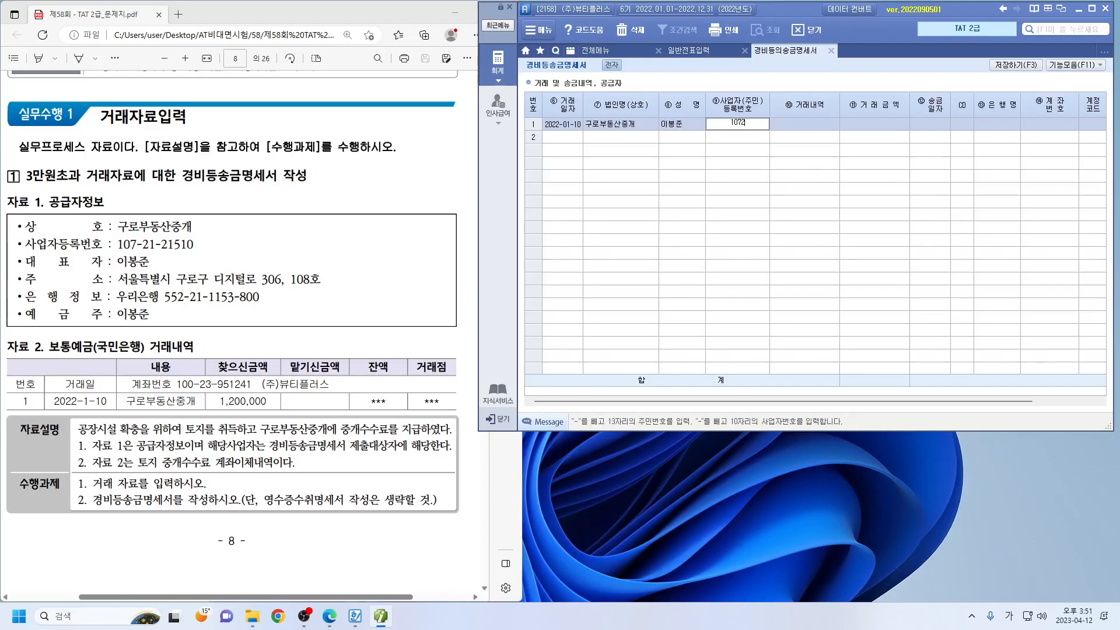
pyautogui.write('1510')
pyautogui.press('Return')
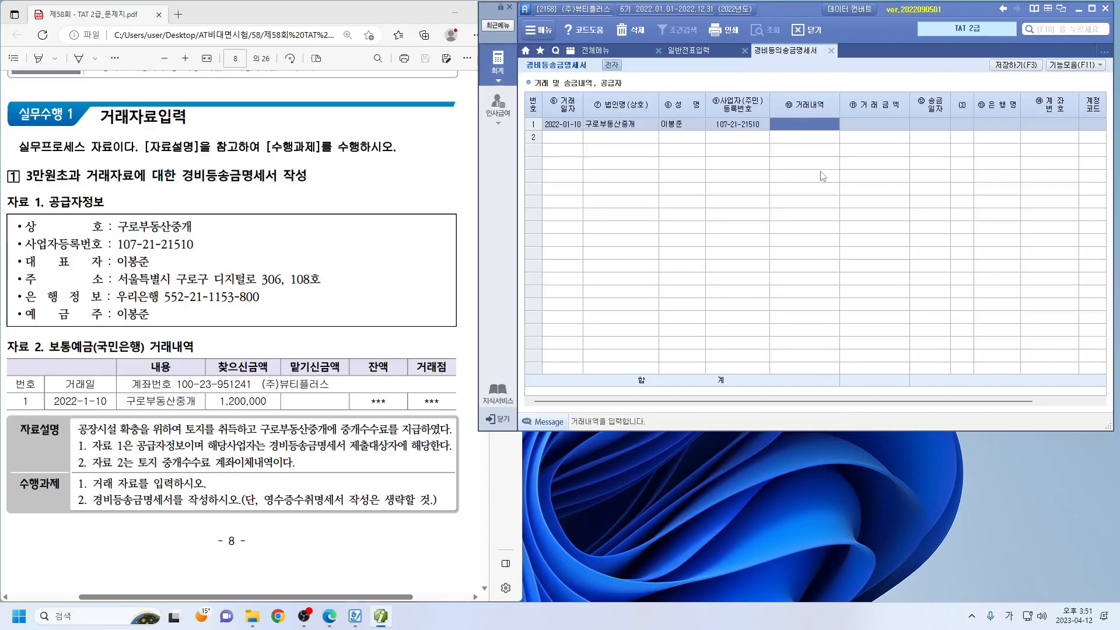
# Step: Enter 수수료 as the transaction detail, 1,200,000 as the amount and 2022-01-10 as the remittance date
pyautogui.write('수수료')
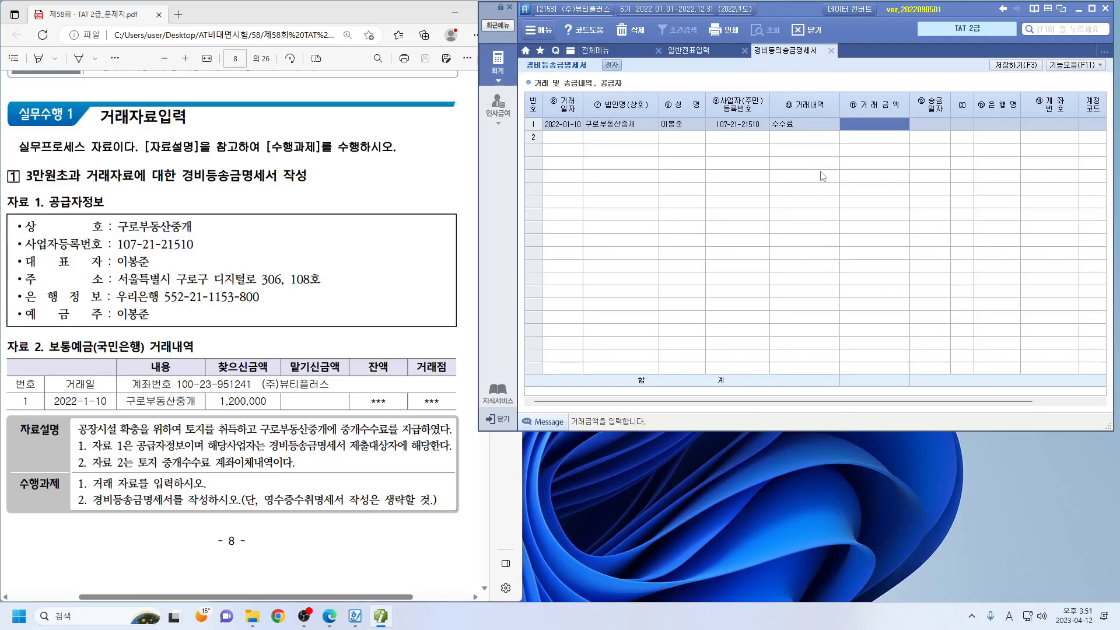
pyautogui.press('Return')
pyautogui.write('1200000')
pyautogui.press('Return')
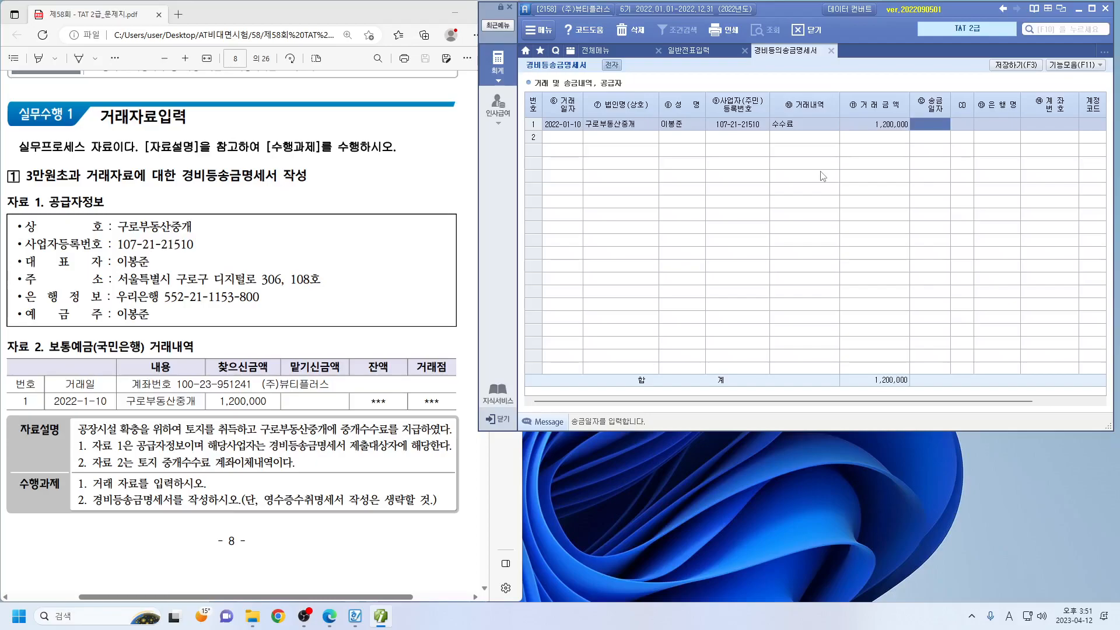
pyautogui.write('2022-01-10')
pyautogui.press('Return')
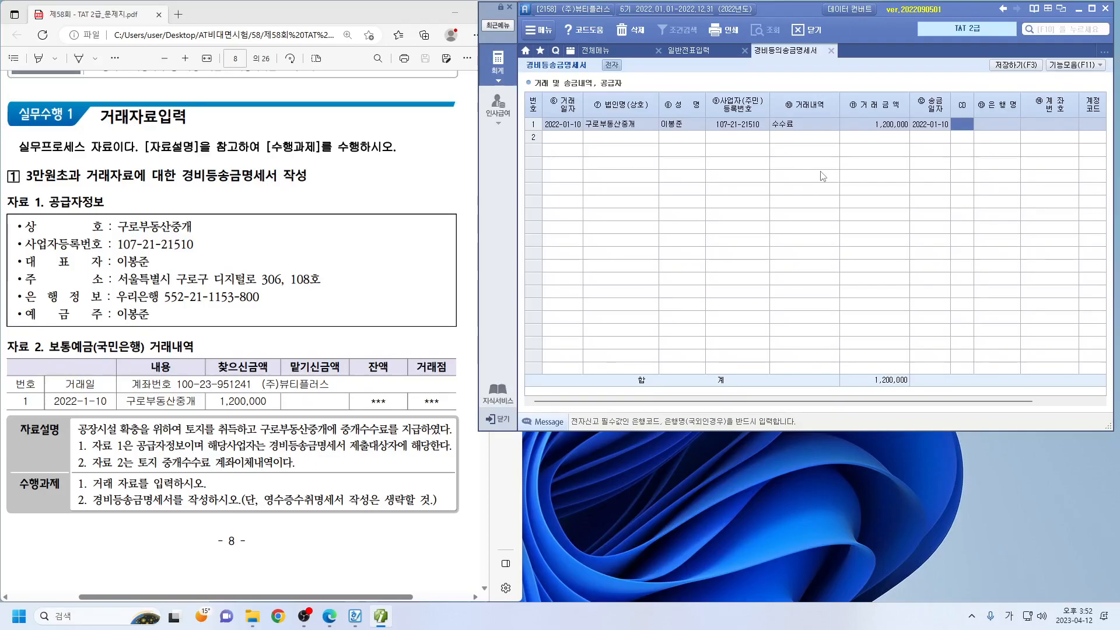
# Step: Look up the bank code for 우리 and set the row's bank to 우리은행 (020)
pyautogui.press('F2')
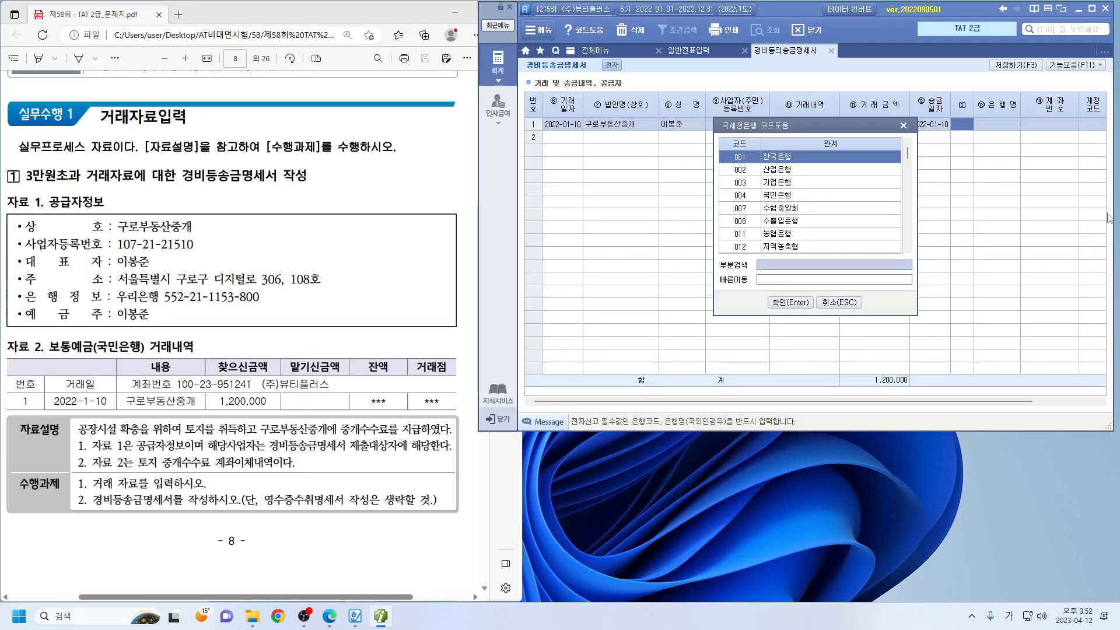
pyautogui.write('우리')
pyautogui.press('Return')
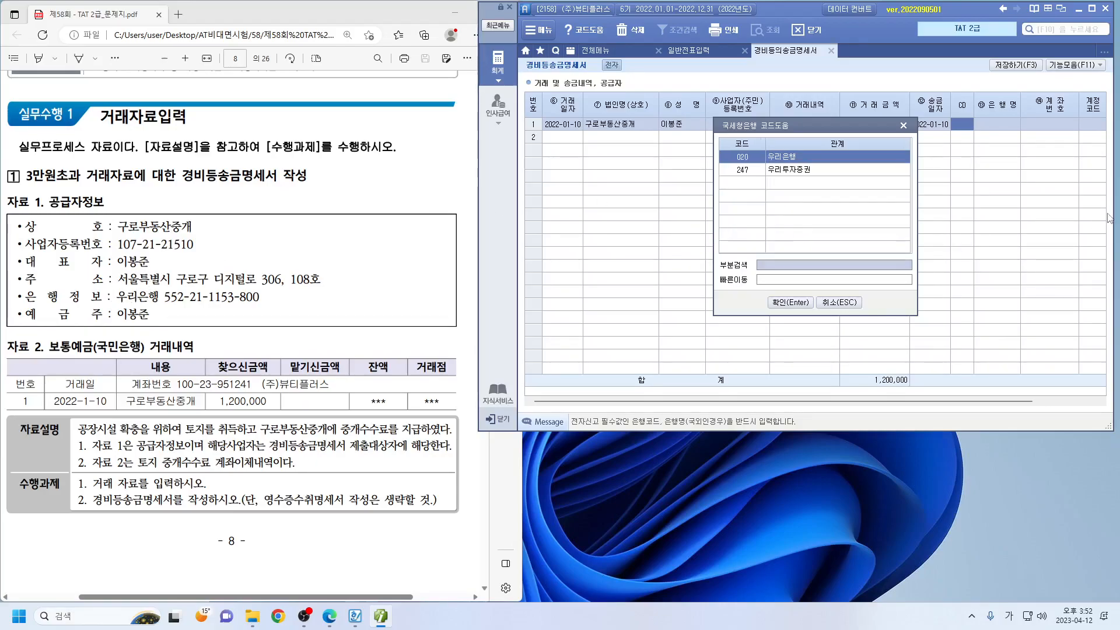
pyautogui.press('Return')
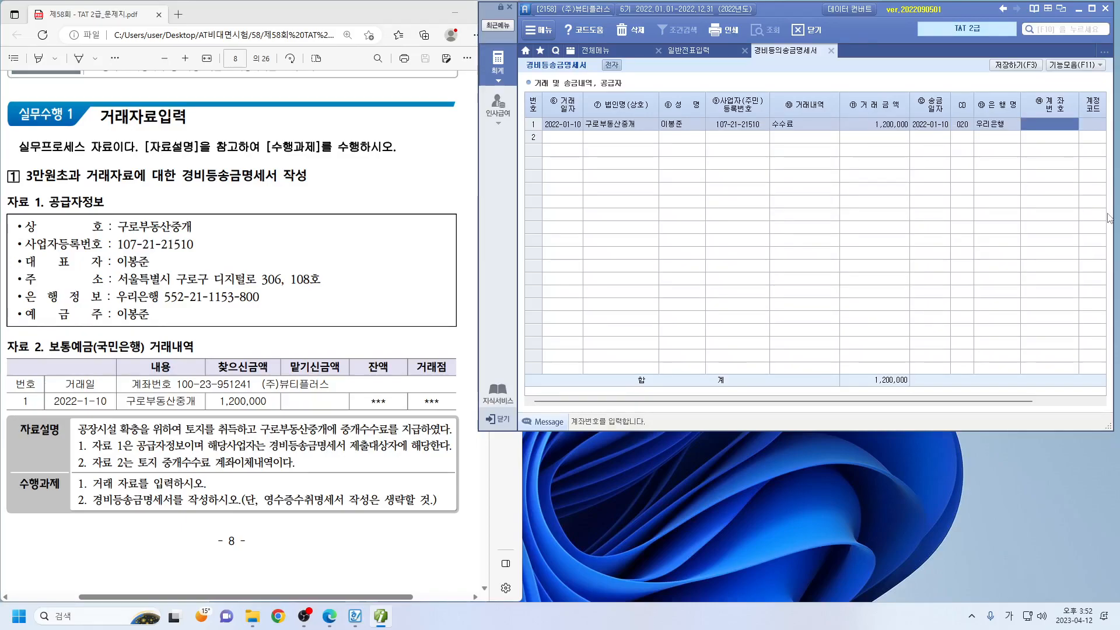
# Step: Enter the supplier's bank account number and close the remittance statement, saving its contents
pyautogui.write('552-21-1153')
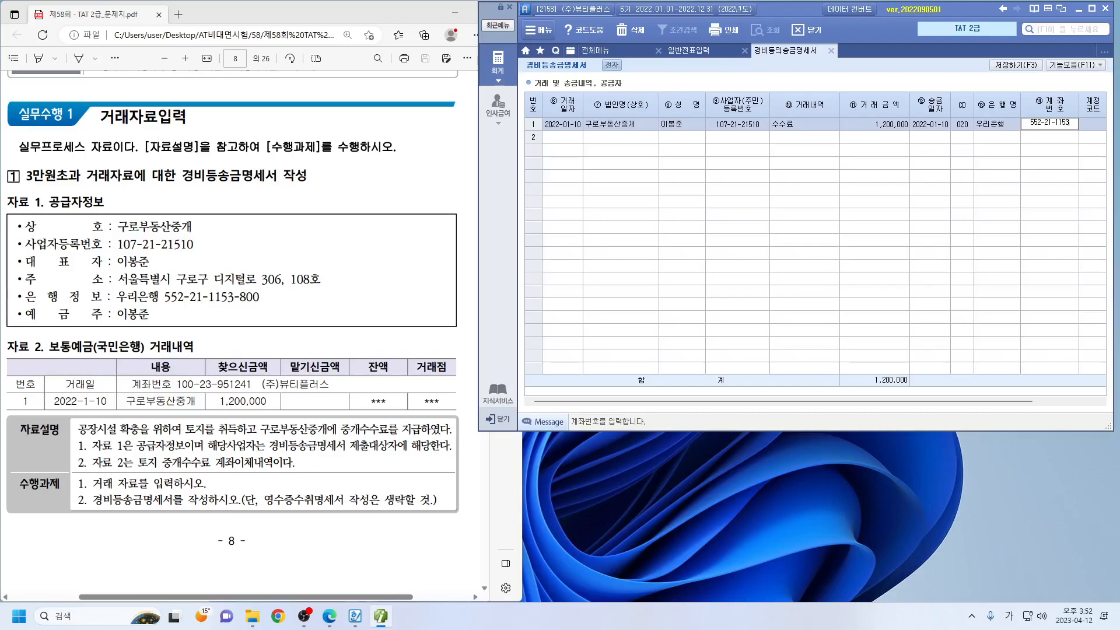
pyautogui.write('-800')
pyautogui.press('Return')
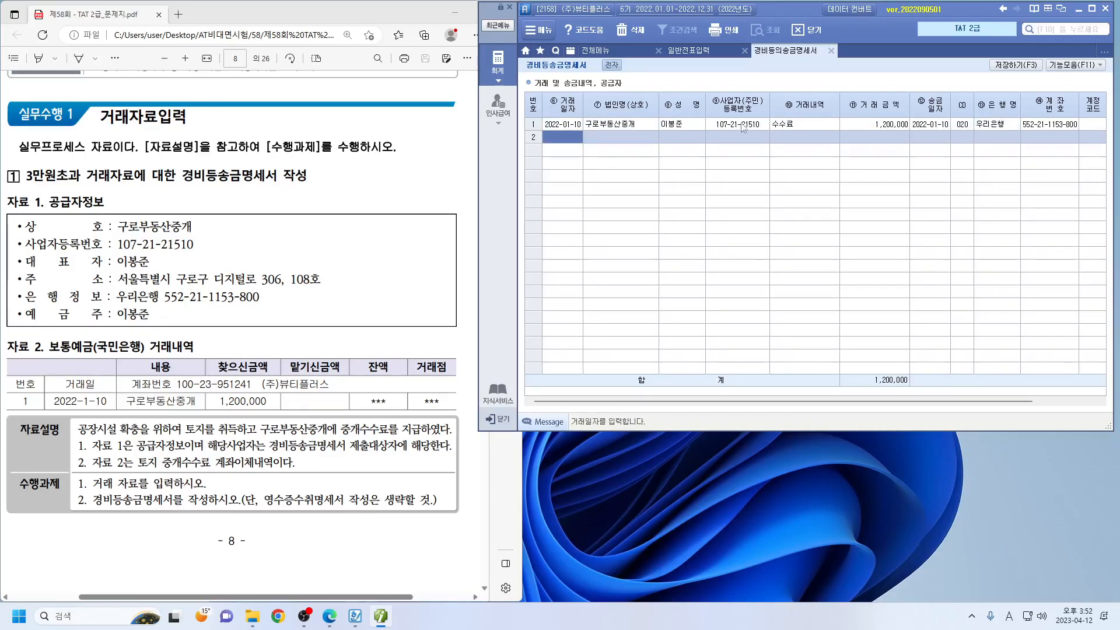
pyautogui.click(831, 50)
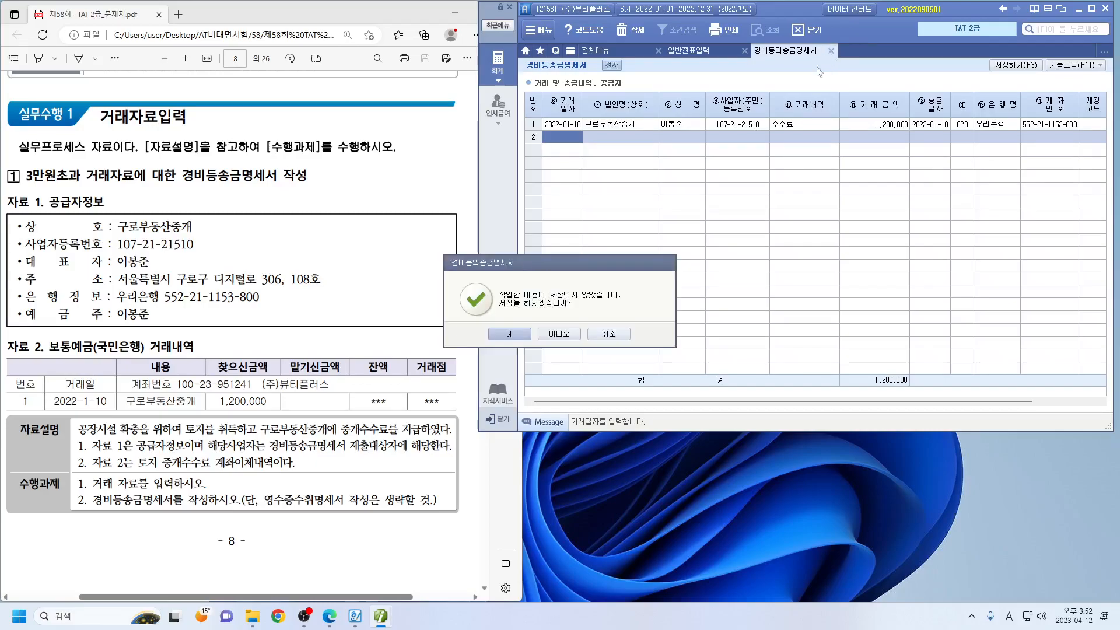
pyautogui.click(509, 334)
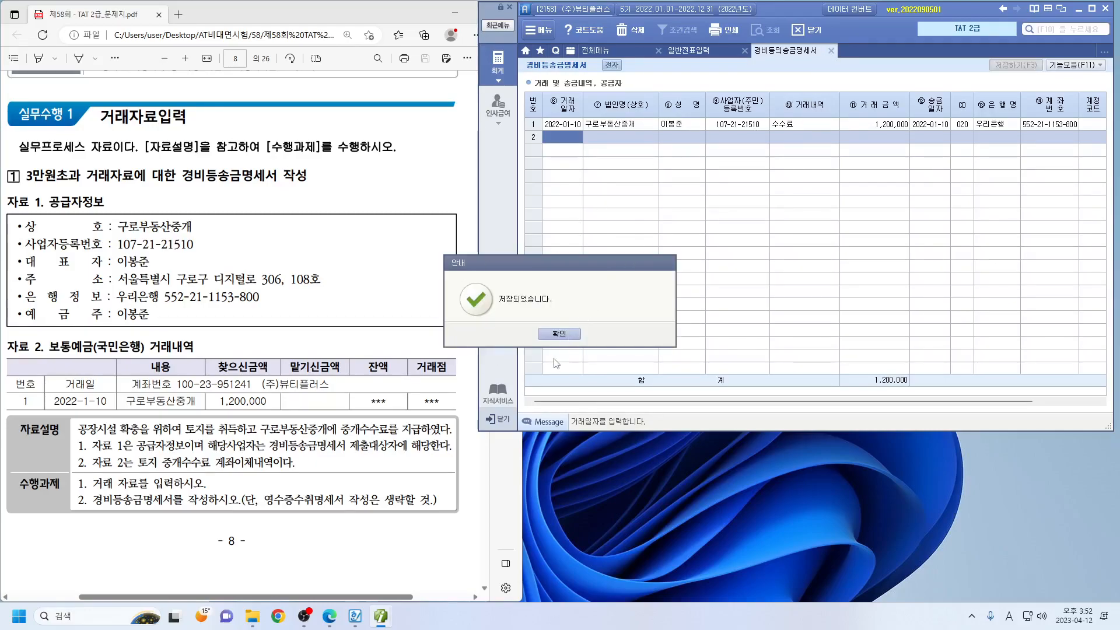
# Step: On page 9 of the question PDF, highlight 외상매입금, 어음을 발행 and 전자어음을 등록 in yellow
pyautogui.scroll(-10, 402, 409)
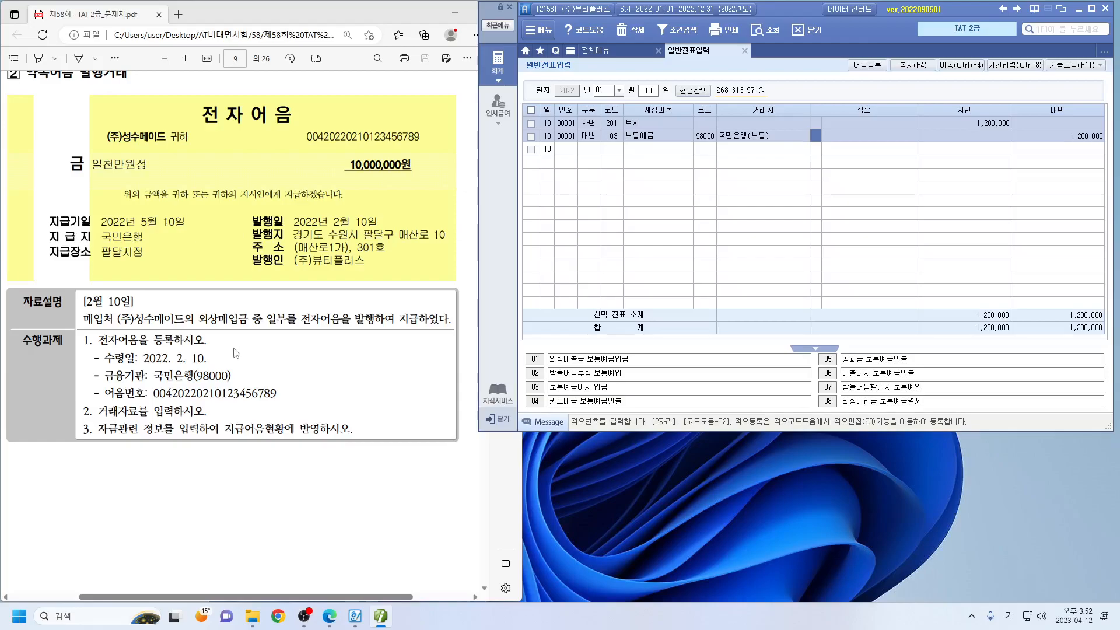
pyautogui.moveTo(194, 319); pyautogui.dragTo(246, 323)
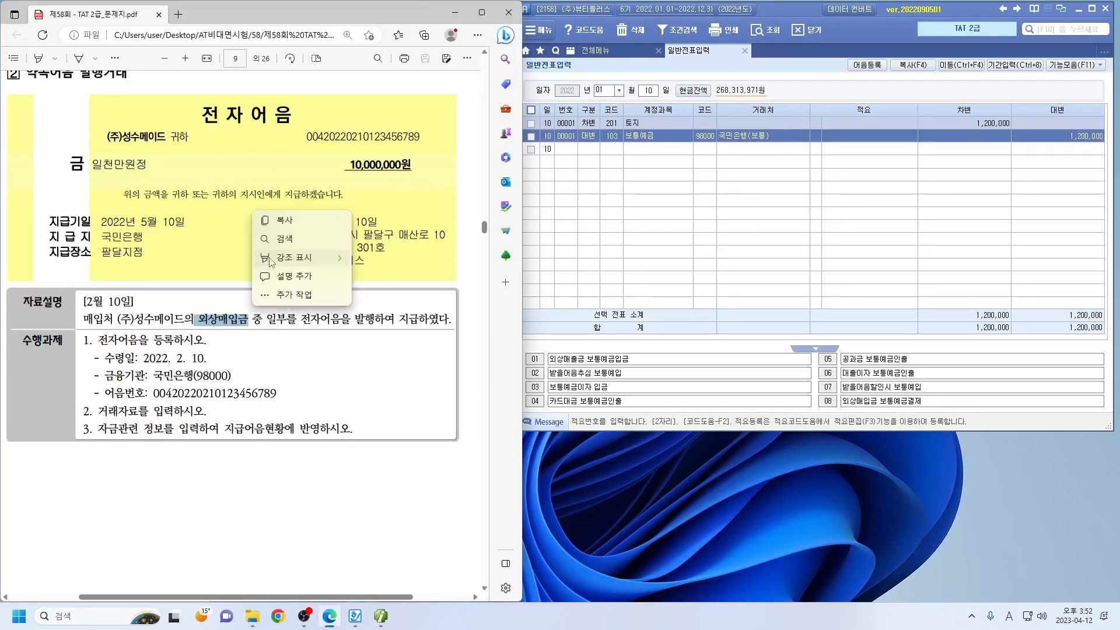
pyautogui.moveTo(297, 257)
pyautogui.click(381, 258)
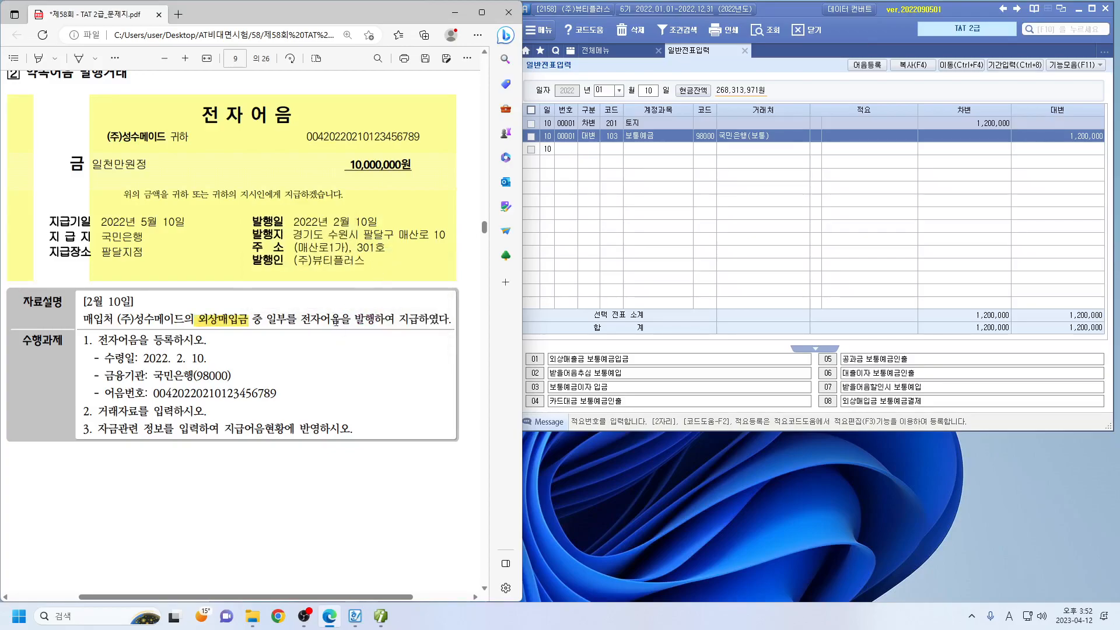
pyautogui.moveTo(323, 319); pyautogui.dragTo(376, 321)
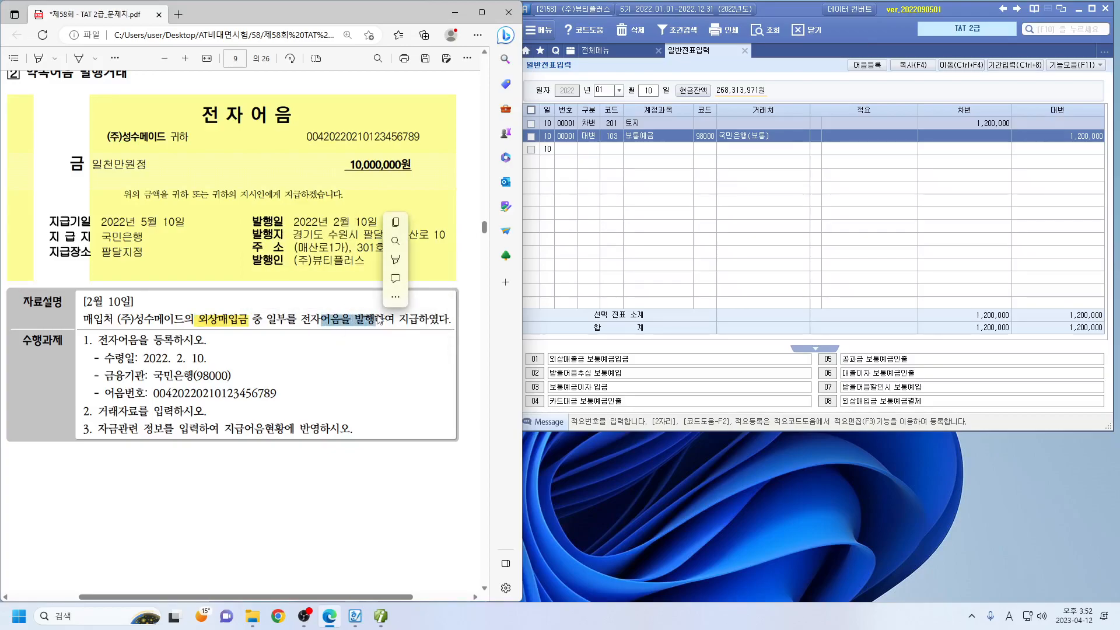
pyautogui.click(395, 260)
pyautogui.moveTo(458, 263)
pyautogui.click(502, 262)
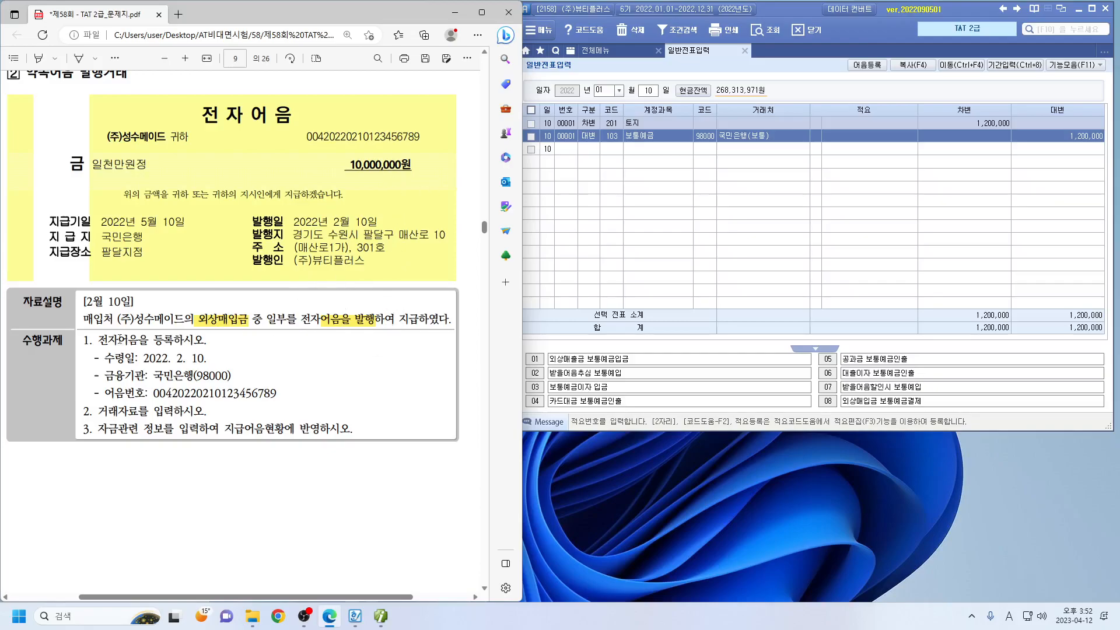
pyautogui.moveTo(102, 343); pyautogui.dragTo(174, 343)
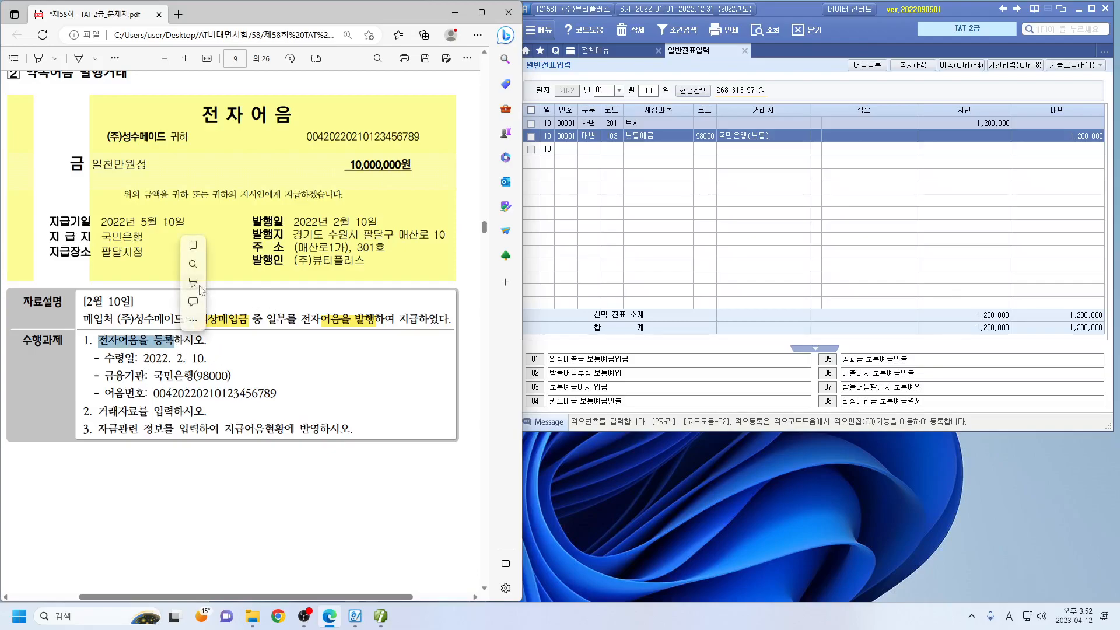
pyautogui.rightClick(199, 288)
pyautogui.click(326, 283)
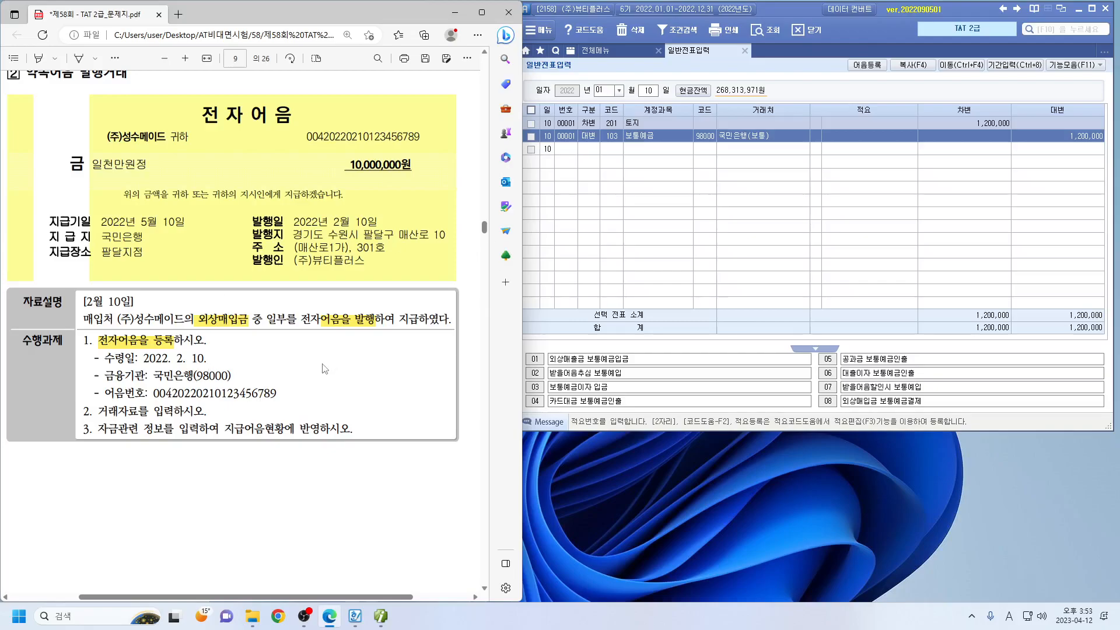
# Step: Set the general voucher month to 02 and open note registration (어음등록), placing its dialog clear of the voucher's amount columns
pyautogui.click(605, 92)
pyautogui.write('02')
pyautogui.press('Return')
pyautogui.click(867, 64)
pyautogui.moveTo(781, 140); pyautogui.dragTo(638, 92)
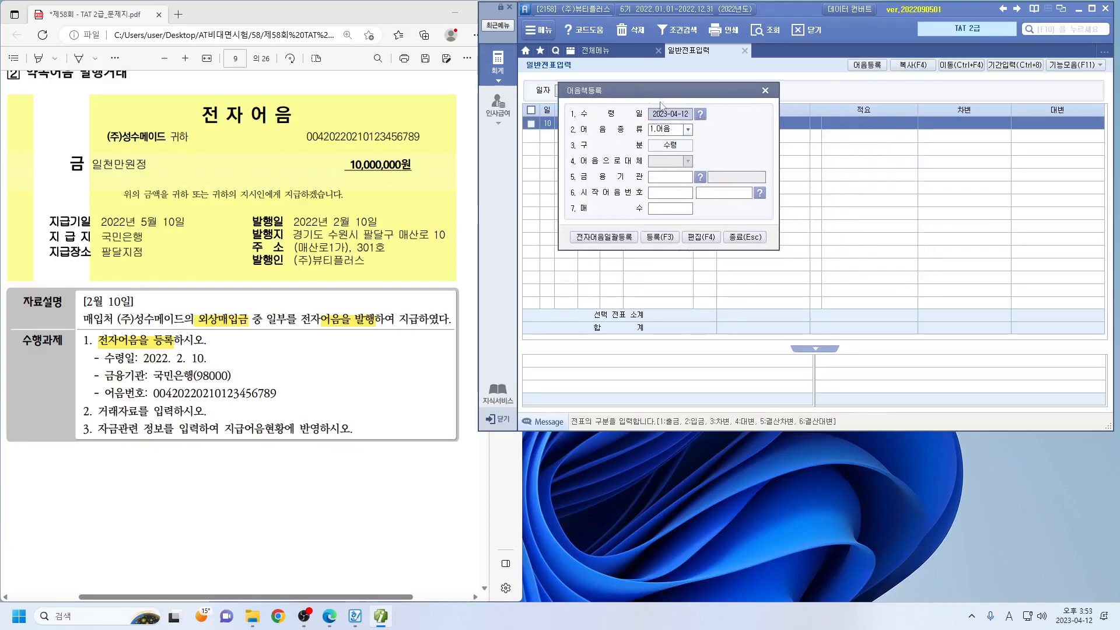
# Step: Set the note's receipt date (수령일) to 2022-02-10 and its type (어음종류) to 4.전자
pyautogui.write('202')
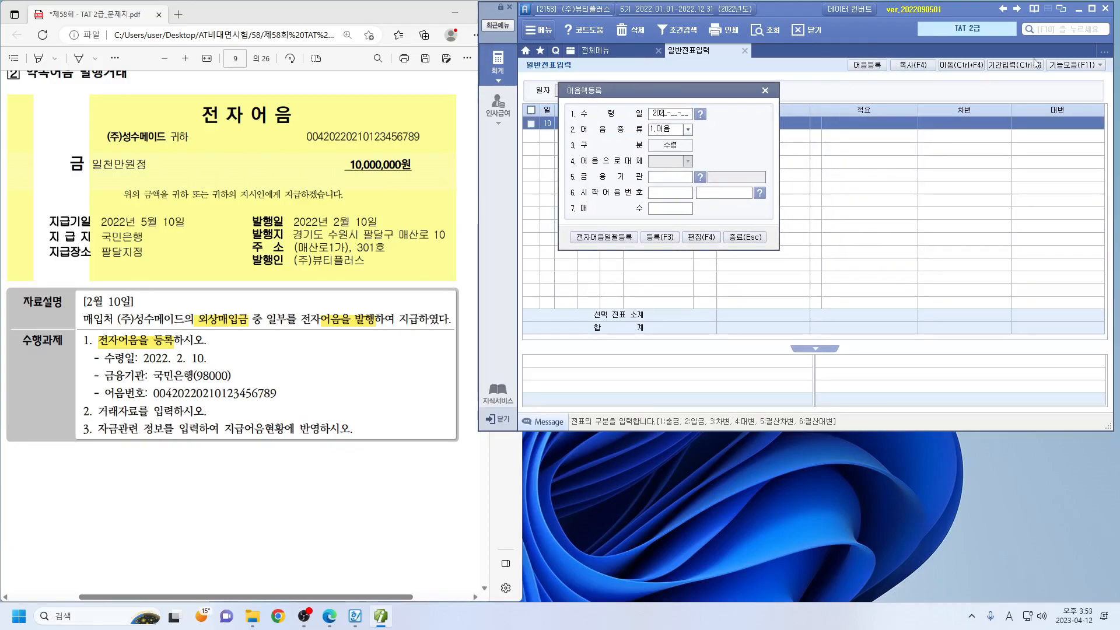
pyautogui.write('2-02-10')
pyautogui.press('Return')
pyautogui.click(669, 126)
pyautogui.click(688, 130)
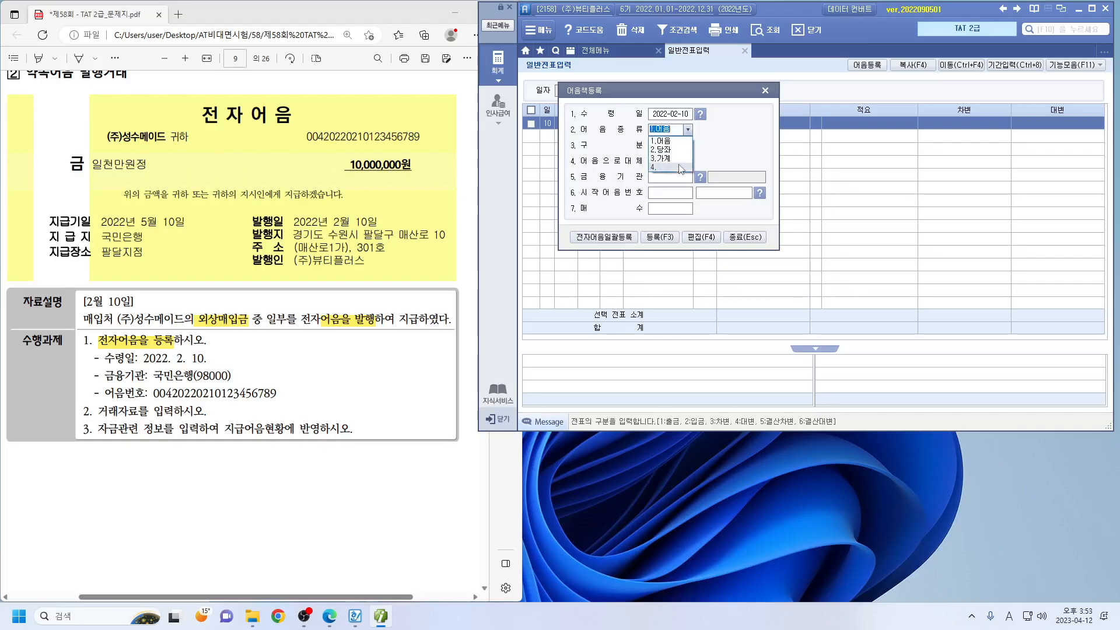
pyautogui.click(679, 167)
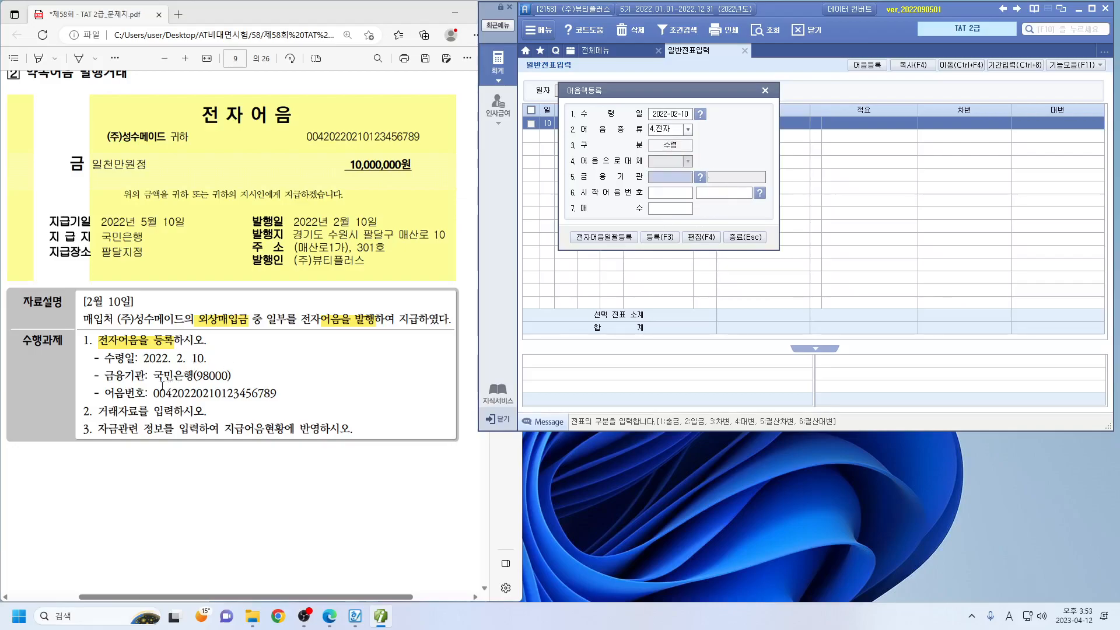
# Step: Set the note's financial institution (금융기관) to 98000 국민은행 and enter the electronic note's number from the question as the starting note number
pyautogui.write('98000')
pyautogui.press('Return')
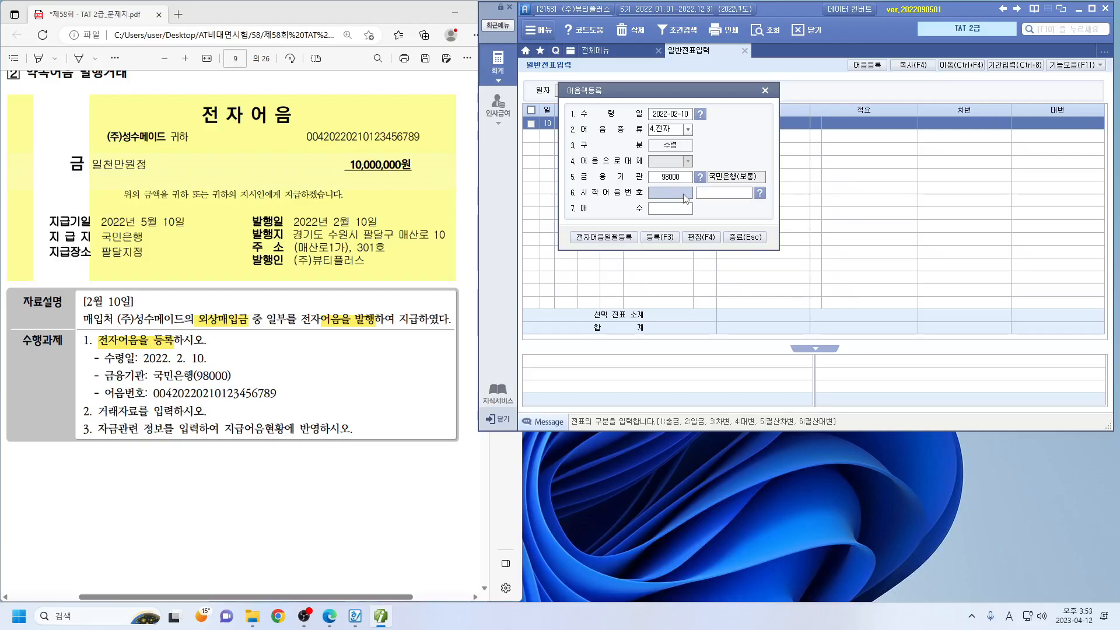
pyautogui.click(722, 195)
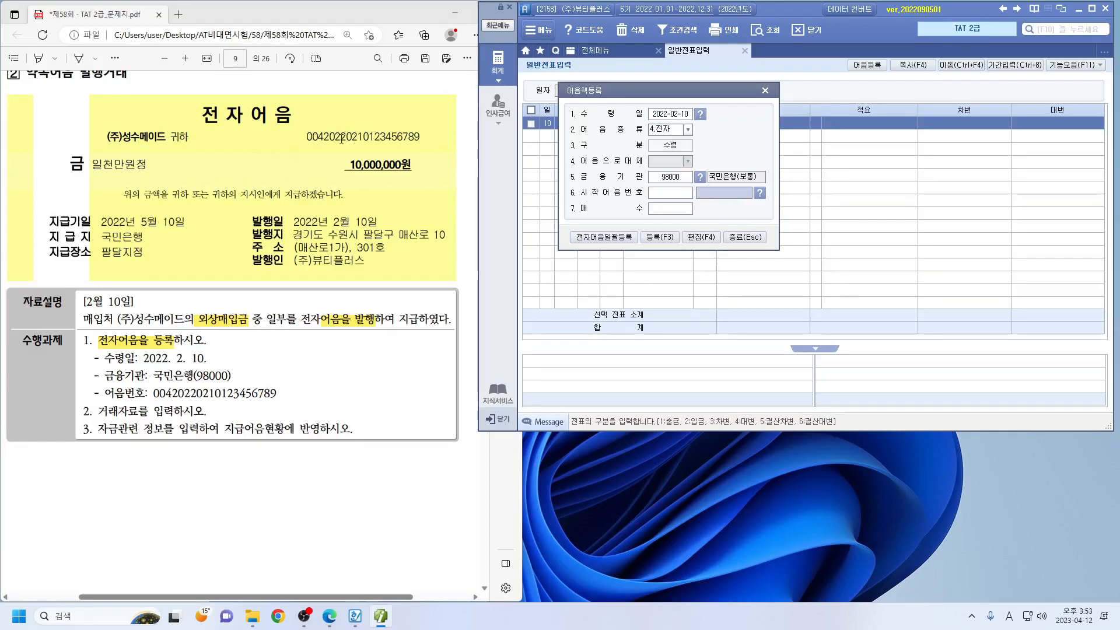
pyautogui.moveTo(306, 137); pyautogui.dragTo(421, 138)
pyautogui.hotkey('ctrl', 'c')
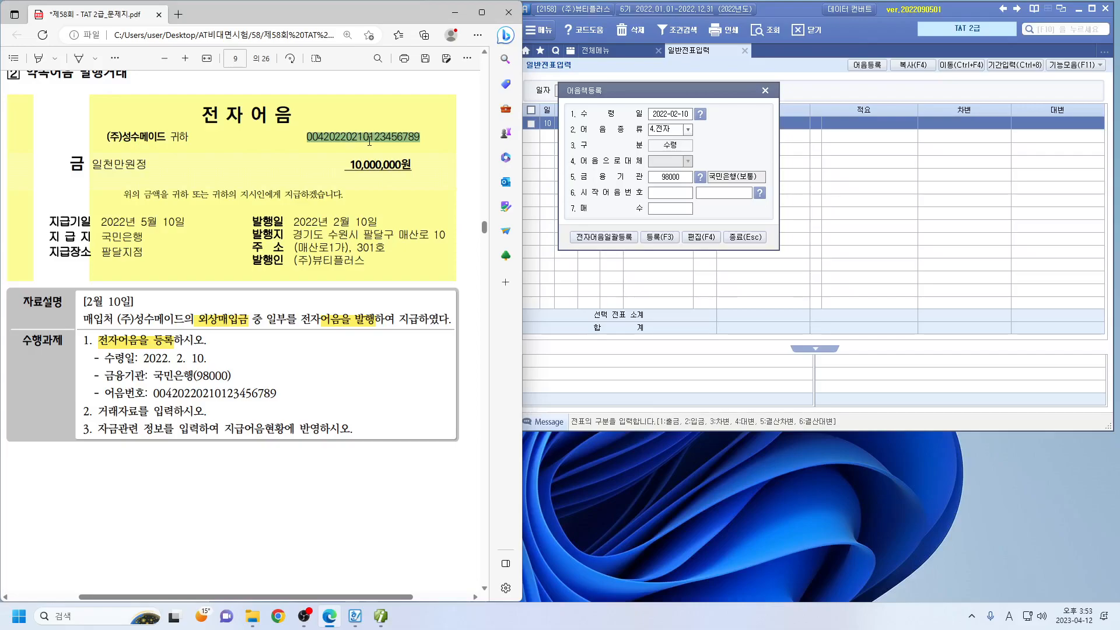
pyautogui.click(742, 196)
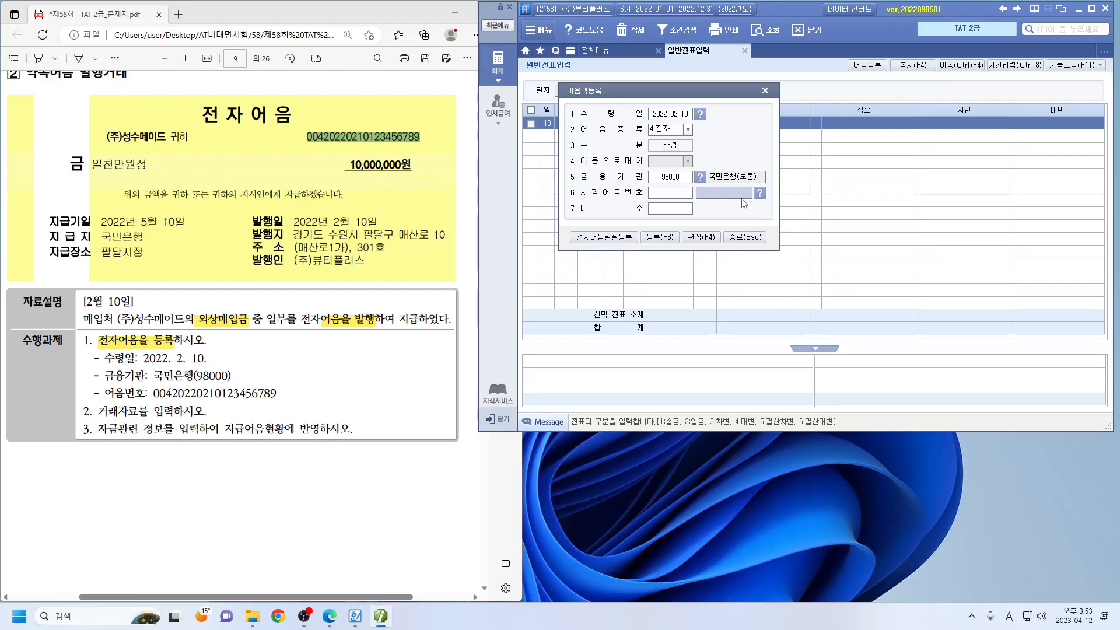
pyautogui.write('00')
pyautogui.write('42022')
pyautogui.write('0210')
pyautogui.write('123456789')
pyautogui.press('Return')
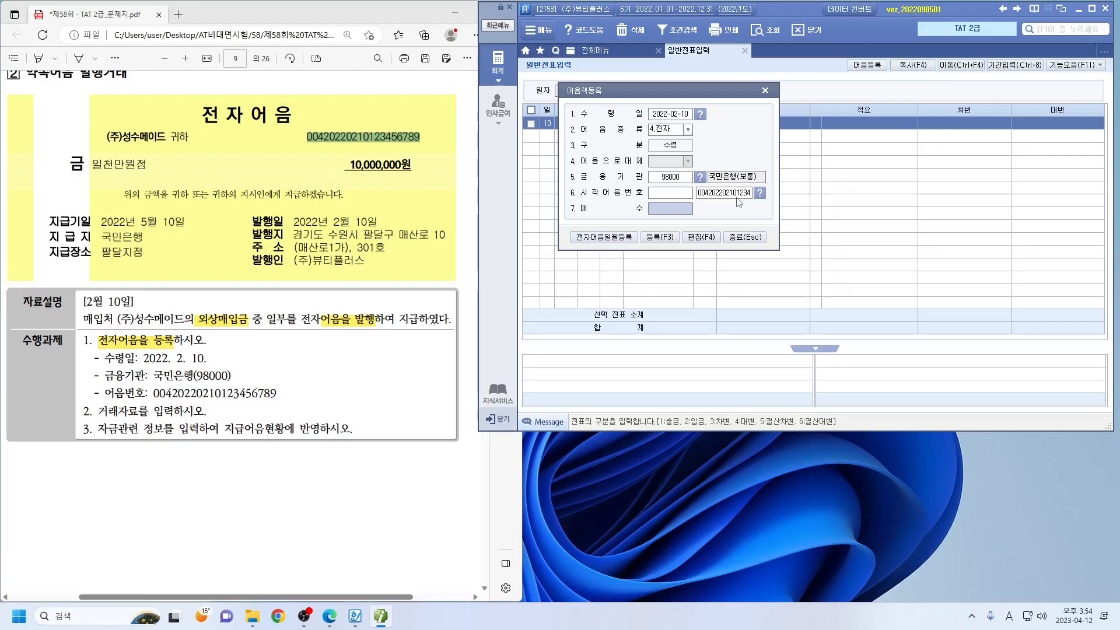
# Step: Set the number of notes (매수) to 1, register the note and decline to register more
pyautogui.write('1')
pyautogui.click(661, 238)
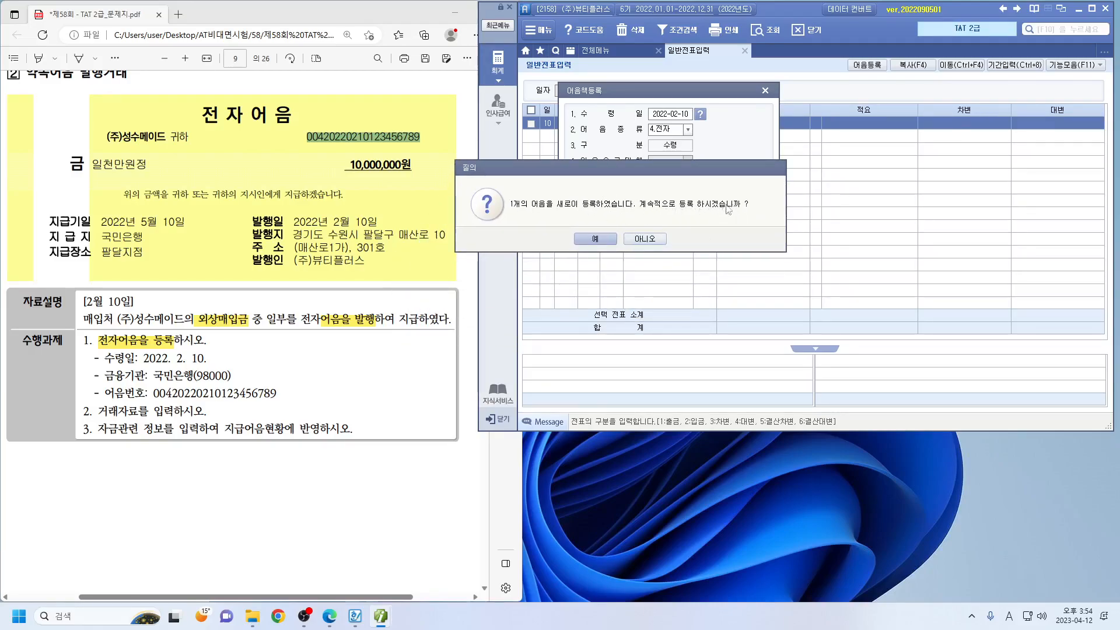
pyautogui.click(644, 239)
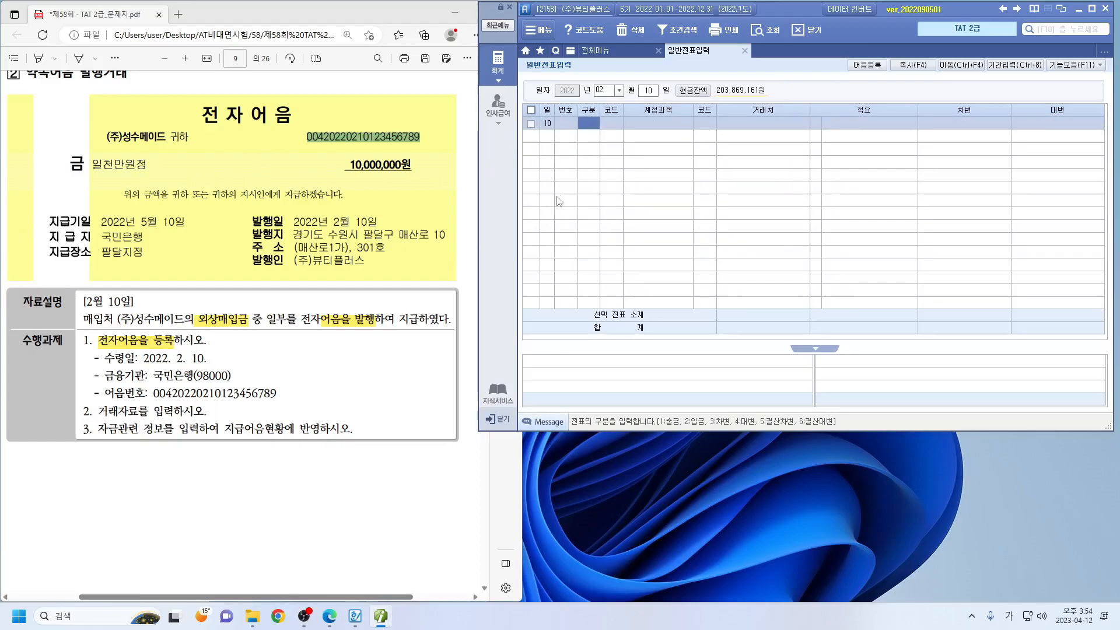
# Step: Enter a debit line on day 10 for account 251 외상매입금, vendor 01122 (주)성수메이드, amount 10,000,000
pyautogui.write('3')
pyautogui.press('Return')
pyautogui.write('251')
pyautogui.press('Return')
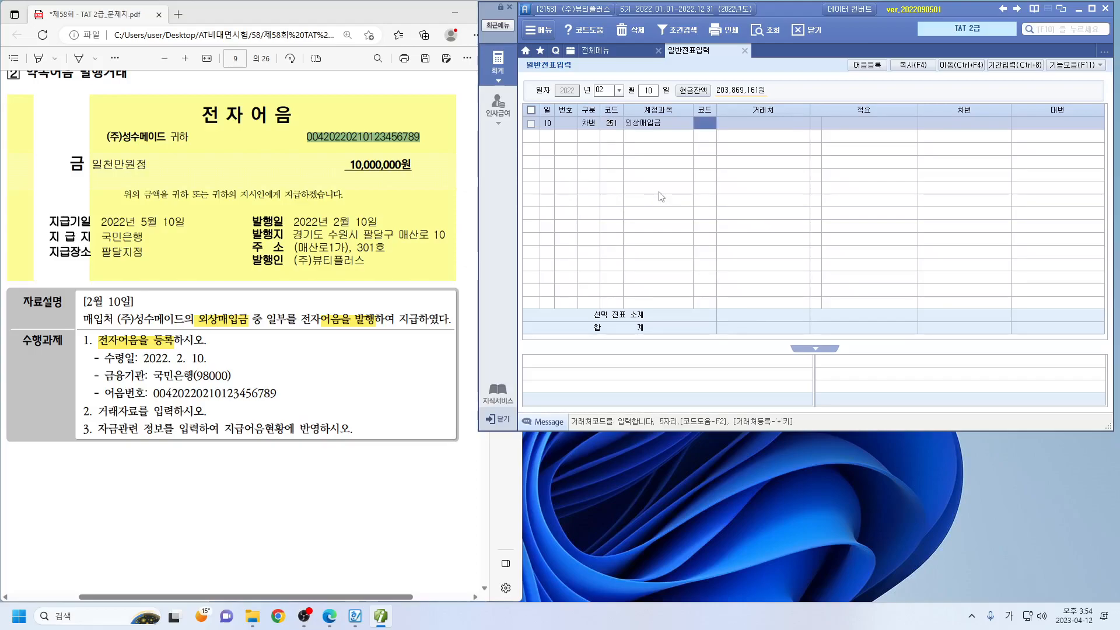
pyautogui.write('01122')
pyautogui.press('Return')
pyautogui.press('Return')
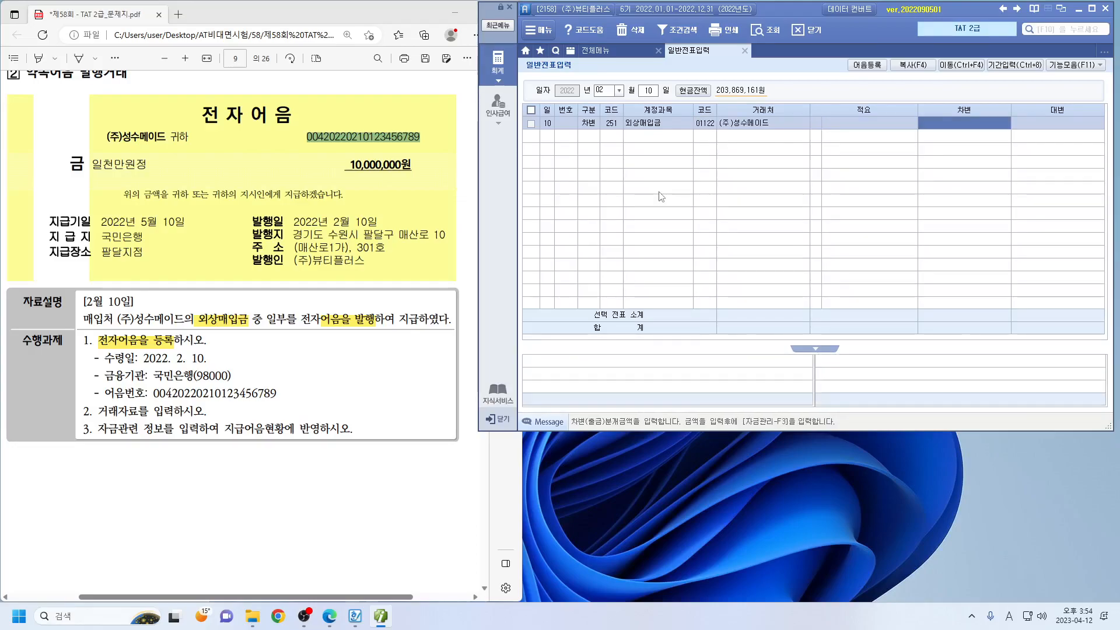
pyautogui.write('10000000')
pyautogui.press('Return')
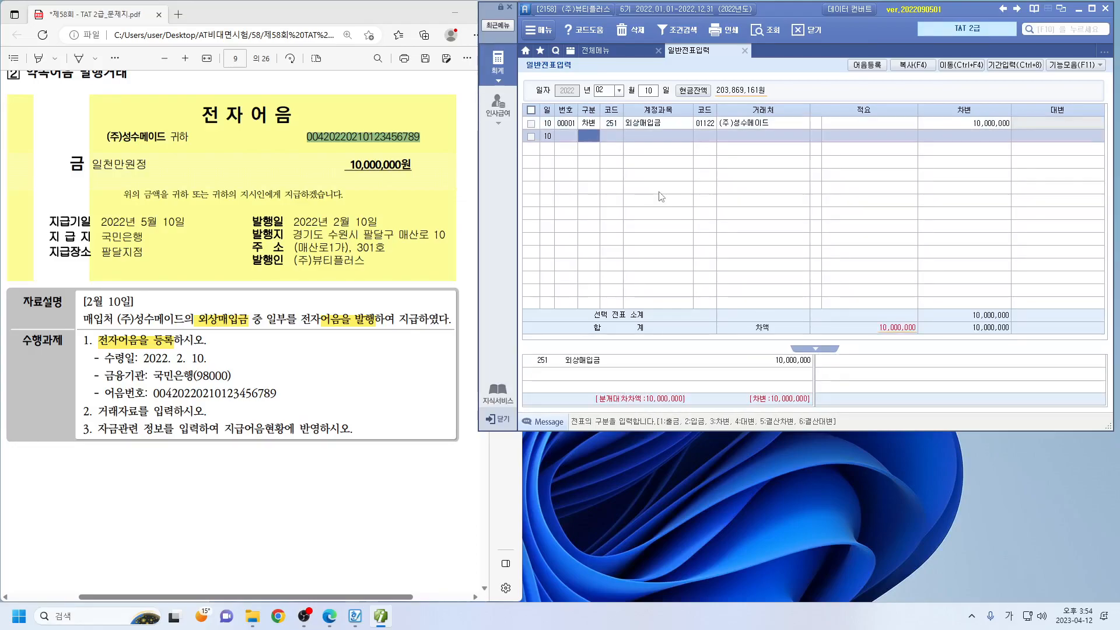
# Step: Add the matching 10,000,000 credit line for account 252 지급어음 with vendor 01122 (주)성수메이드
pyautogui.write('4252')
pyautogui.press('Return')
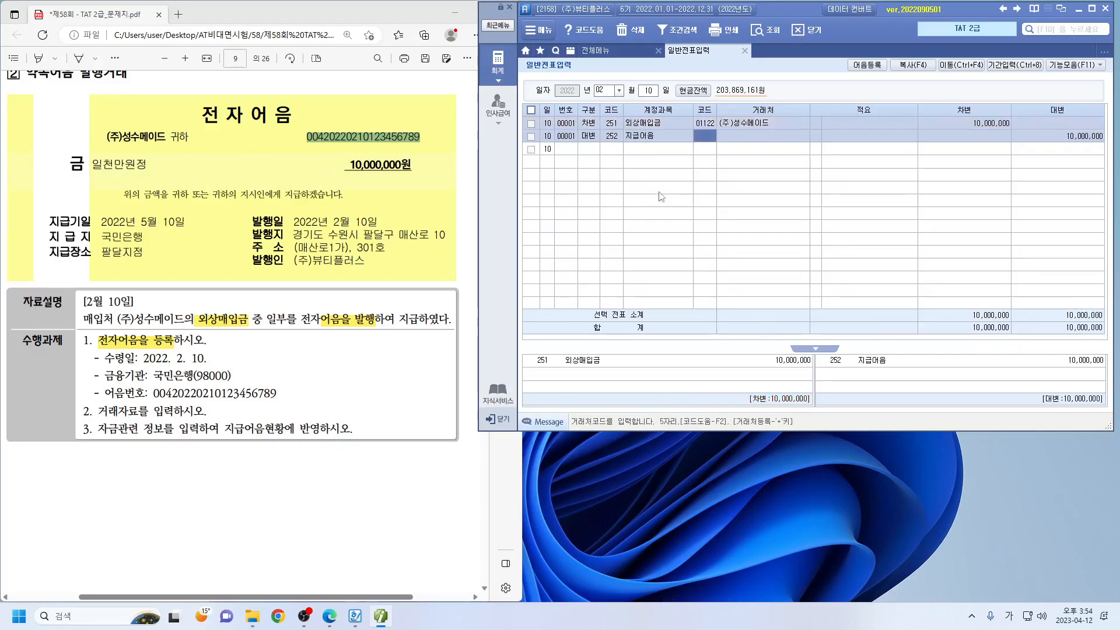
pyautogui.write('01122')
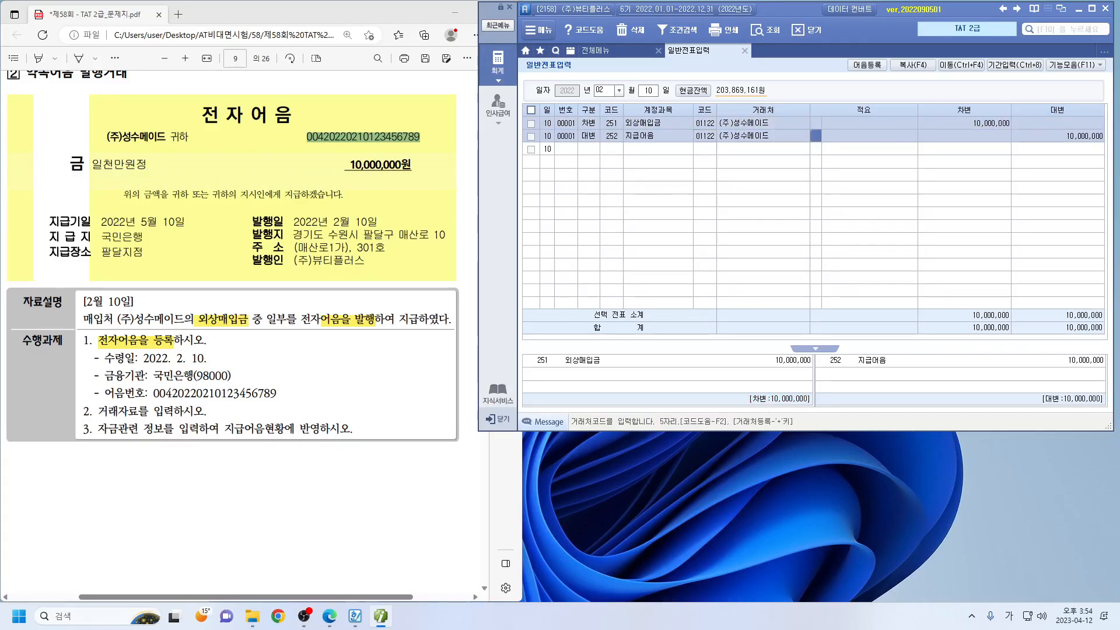
pyautogui.press('Return')
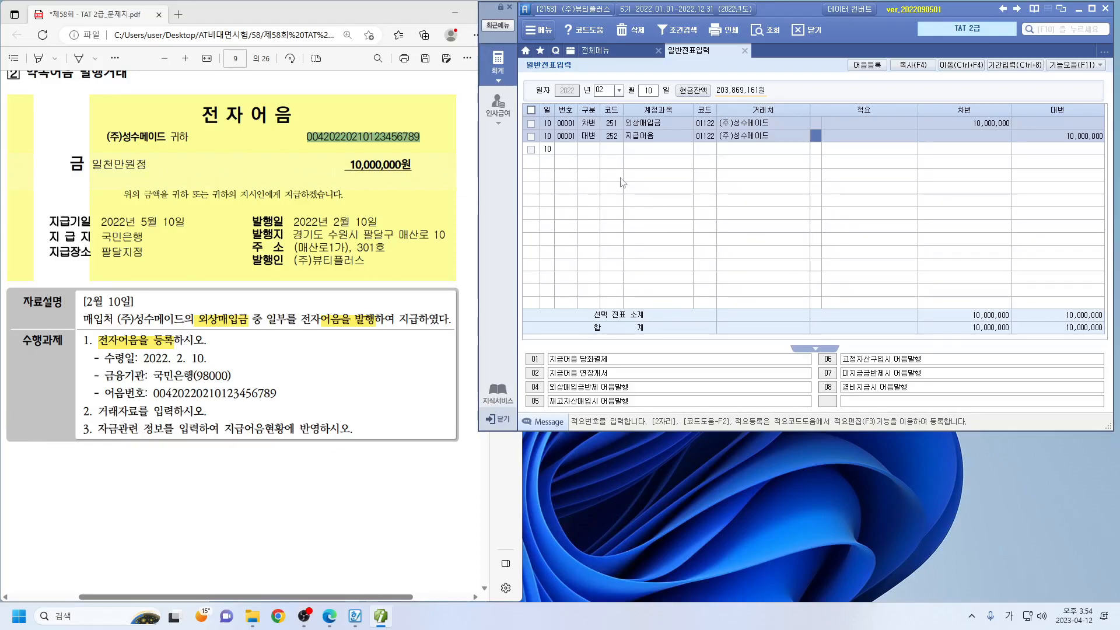
# Step: In the 지급어음 line's note management details, assign the registered 국민은행 electronic note and set its maturity date (만기일) to 2022-05-10
pyautogui.press('Return')
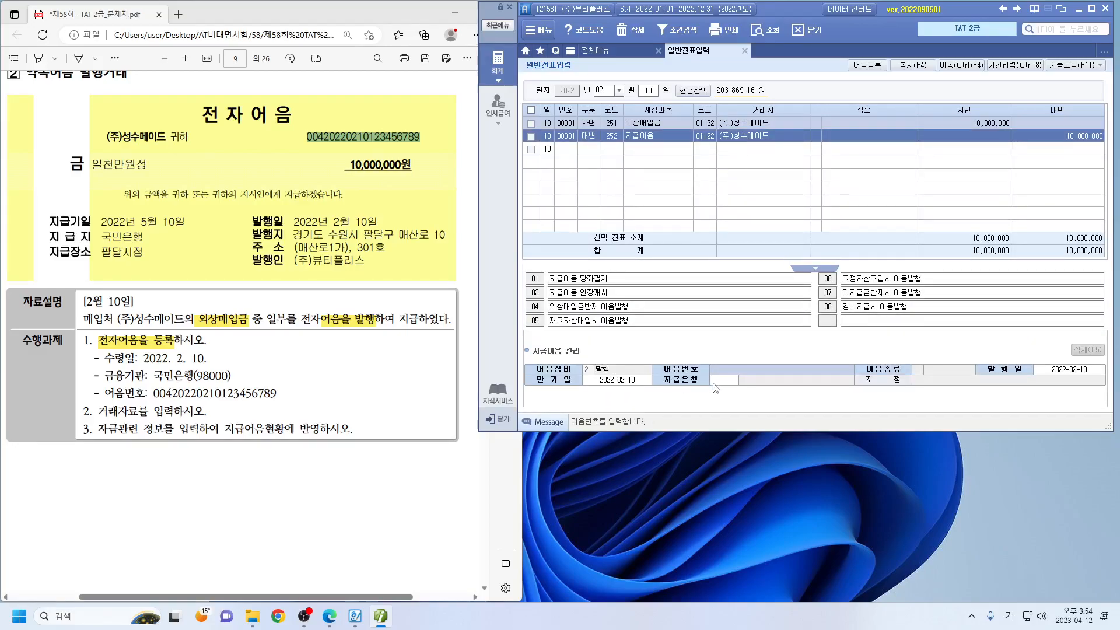
pyautogui.press('F2')
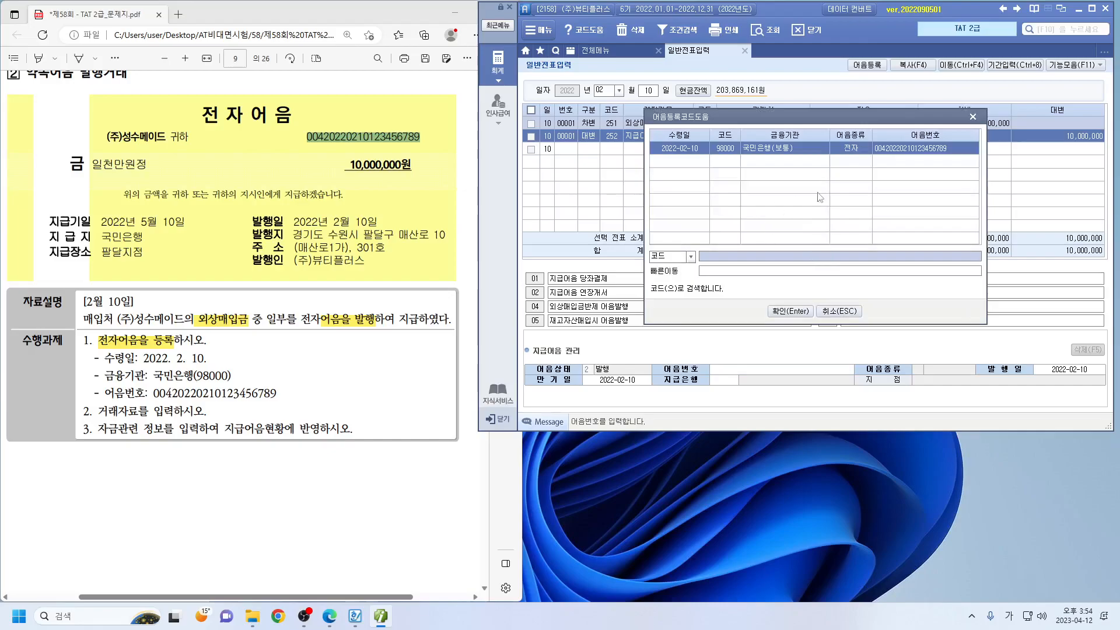
pyautogui.click(792, 311)
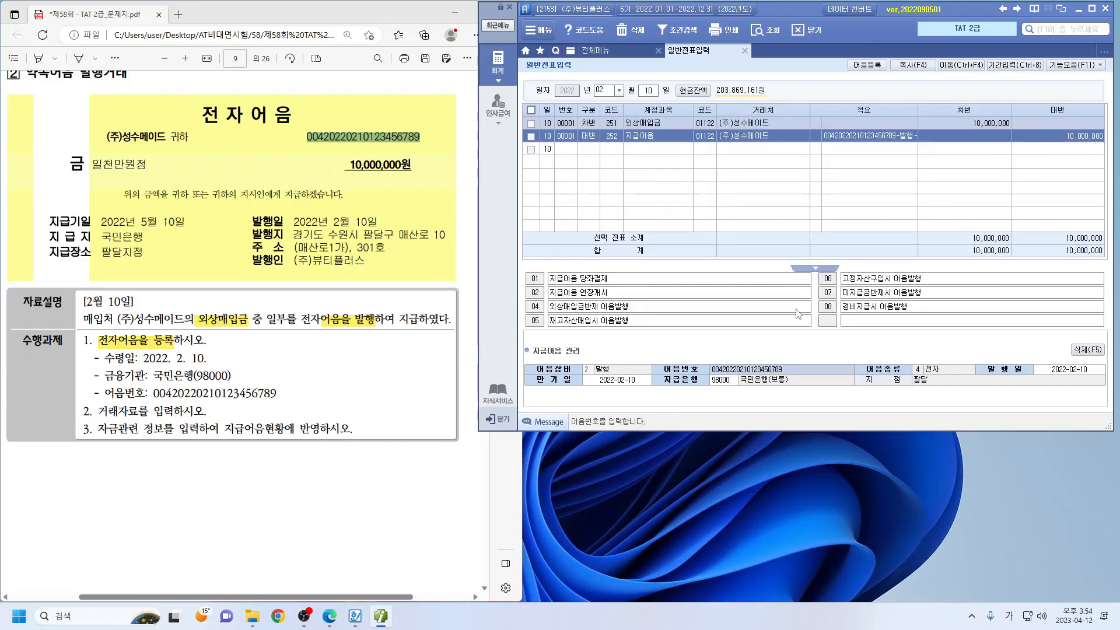
pyautogui.press('Return')
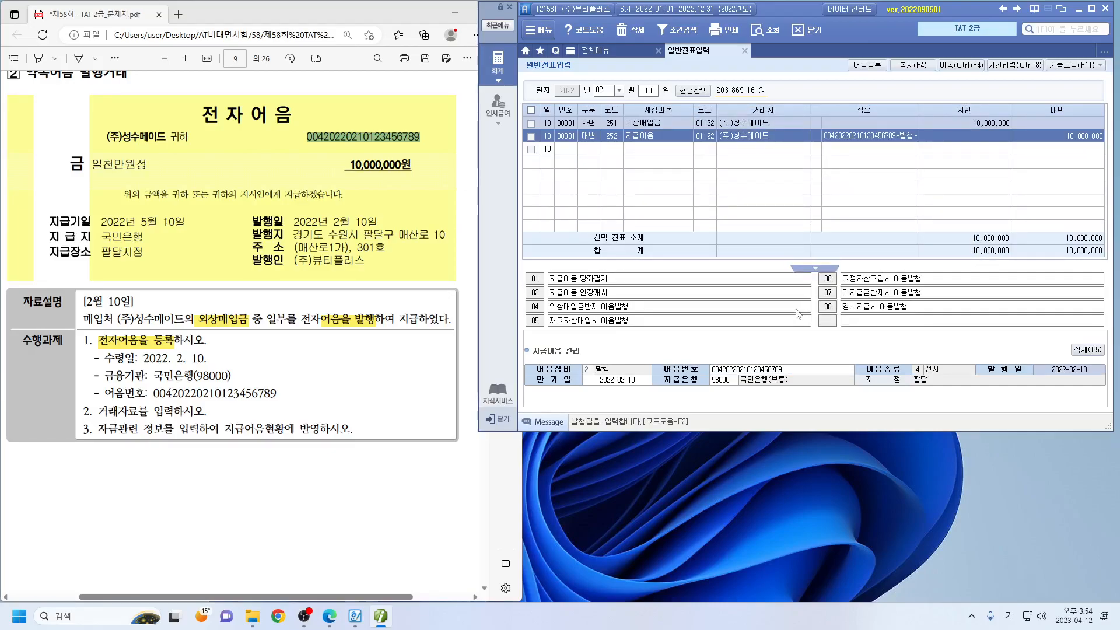
pyautogui.press('Return')
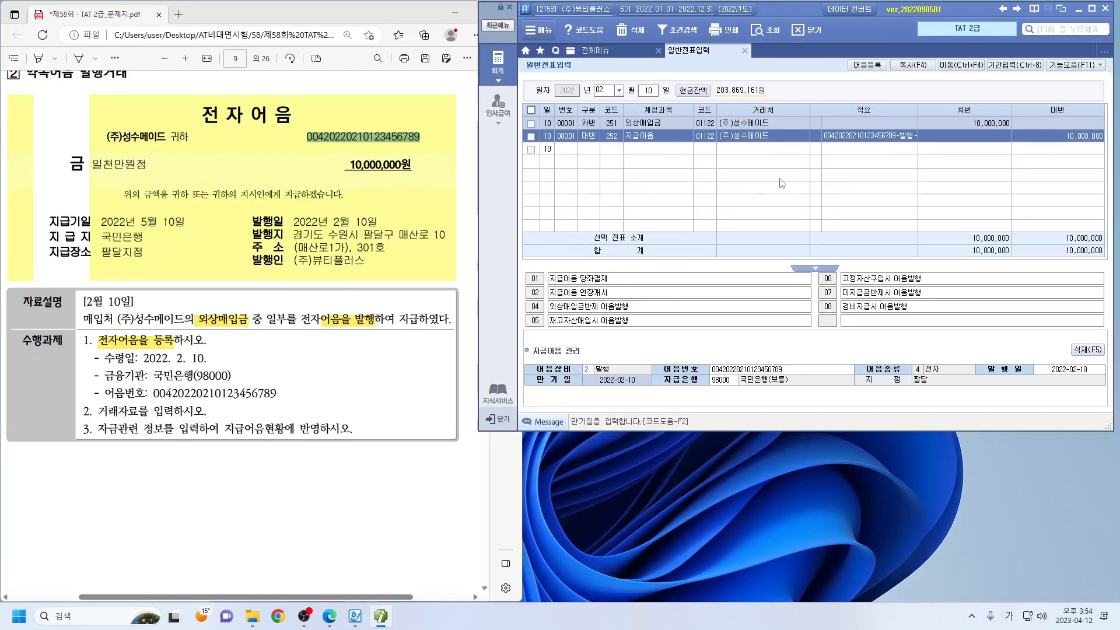
pyautogui.write('2022-0')
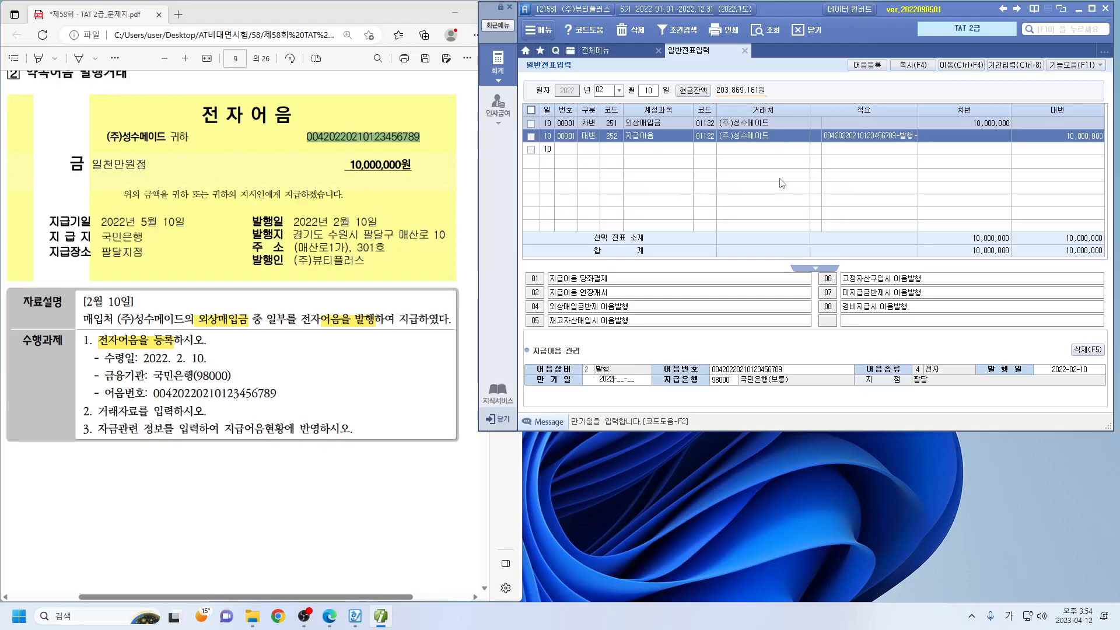
pyautogui.write('5-10')
pyautogui.press('Return')
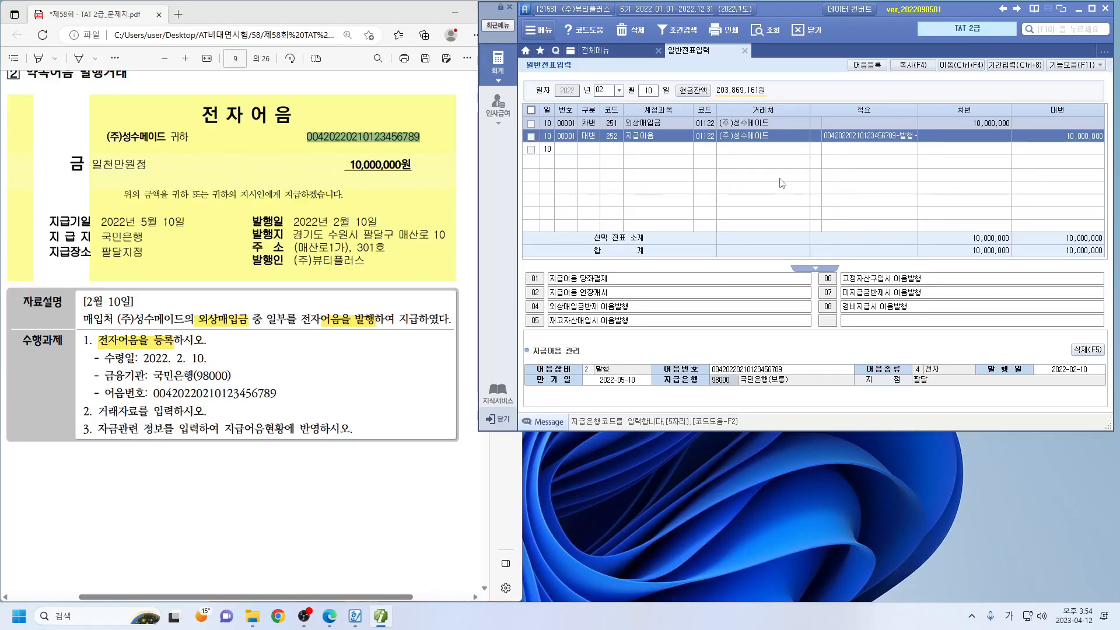
pyautogui.press('Return')
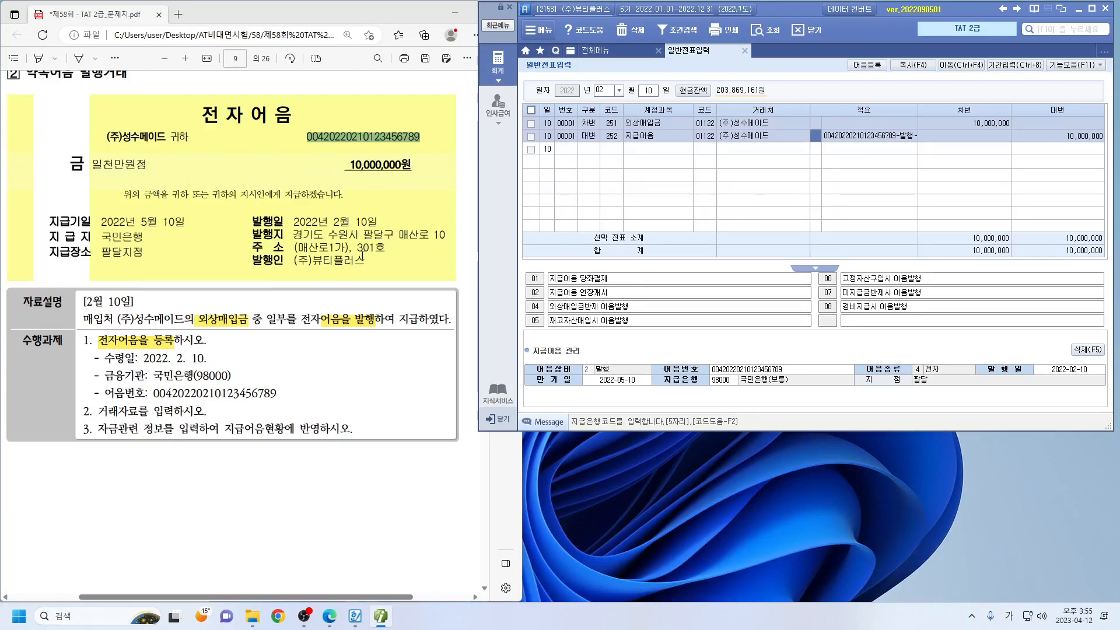
# Step: Read question 3 (급여 지급) on page 10 of the PDF, checking the March payslip, the bank transaction and how the 가불금 is recorded
pyautogui.scroll(-10, 254, 304)
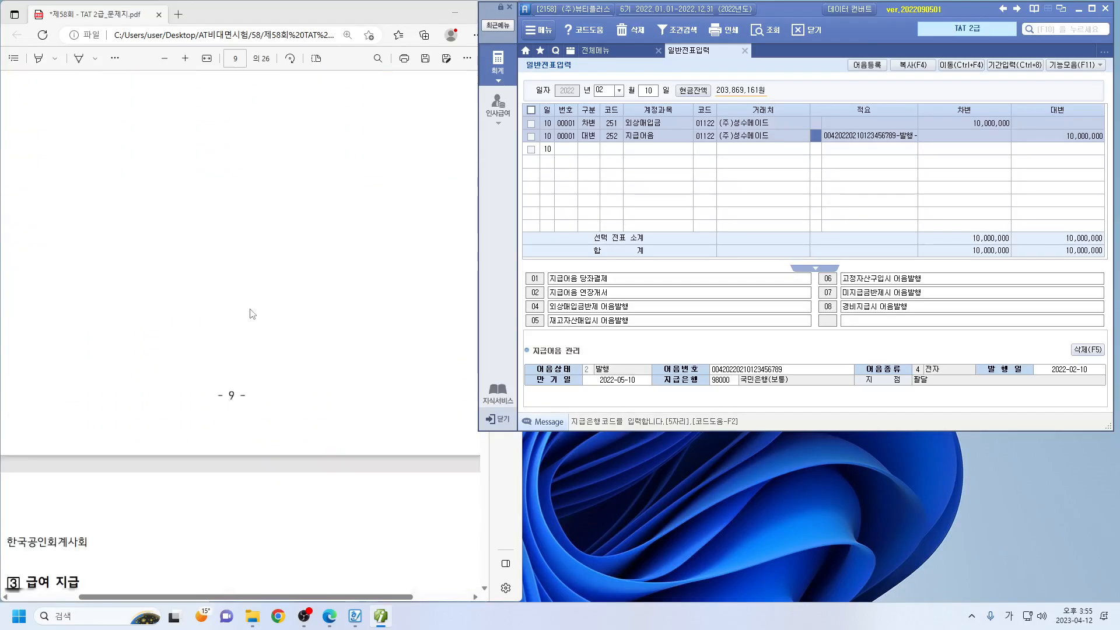
pyautogui.scroll(-3, 254, 303)
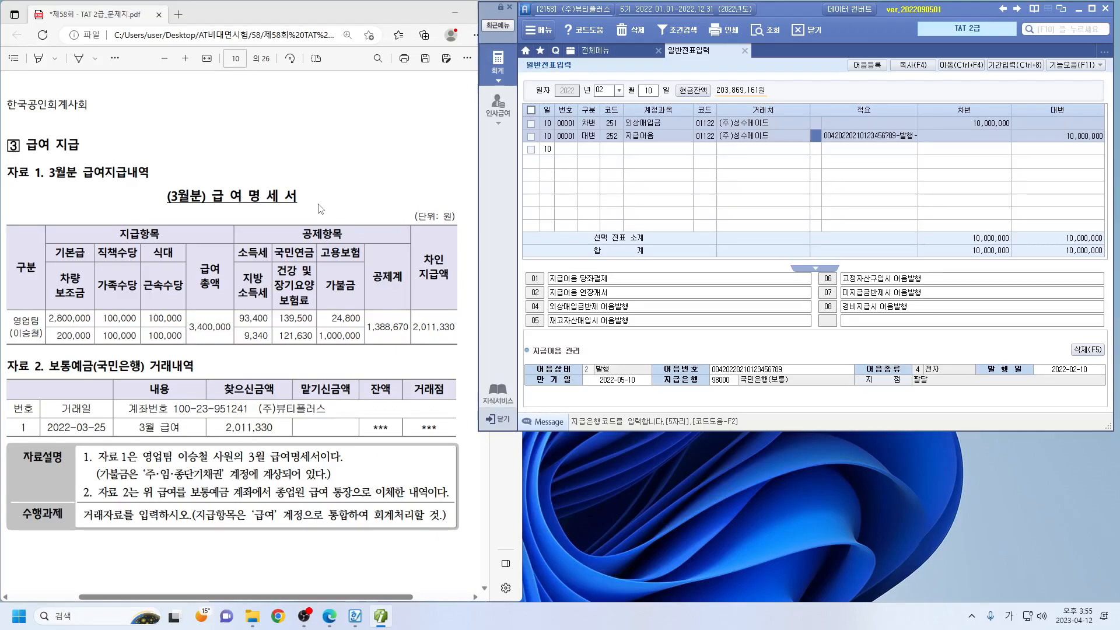
pyautogui.scroll(-1, 251, 189)
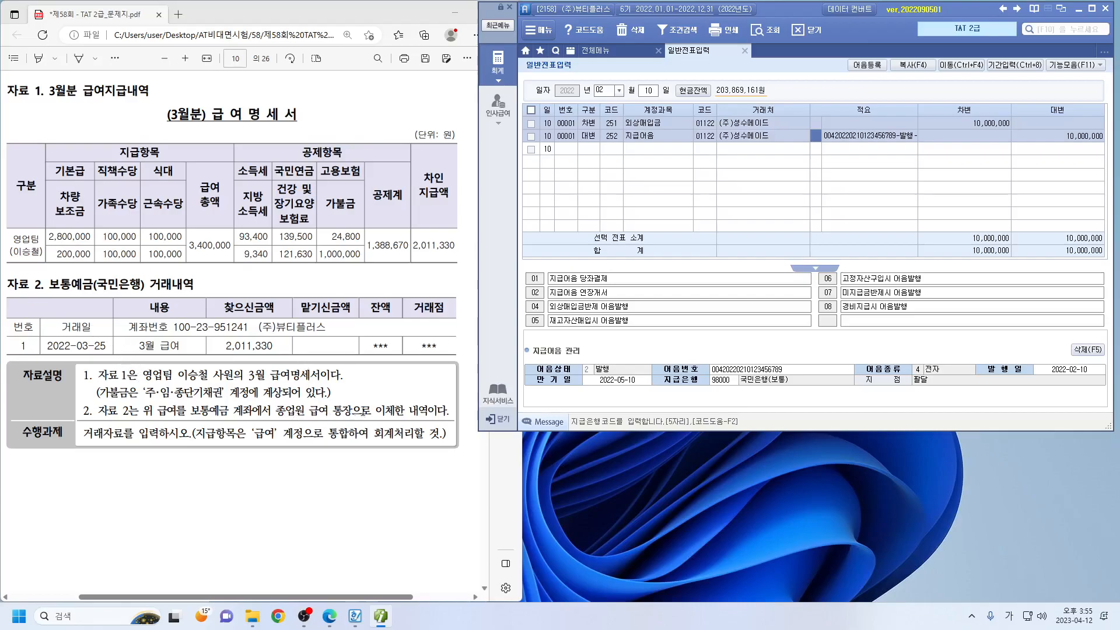
pyautogui.click(431, 411)
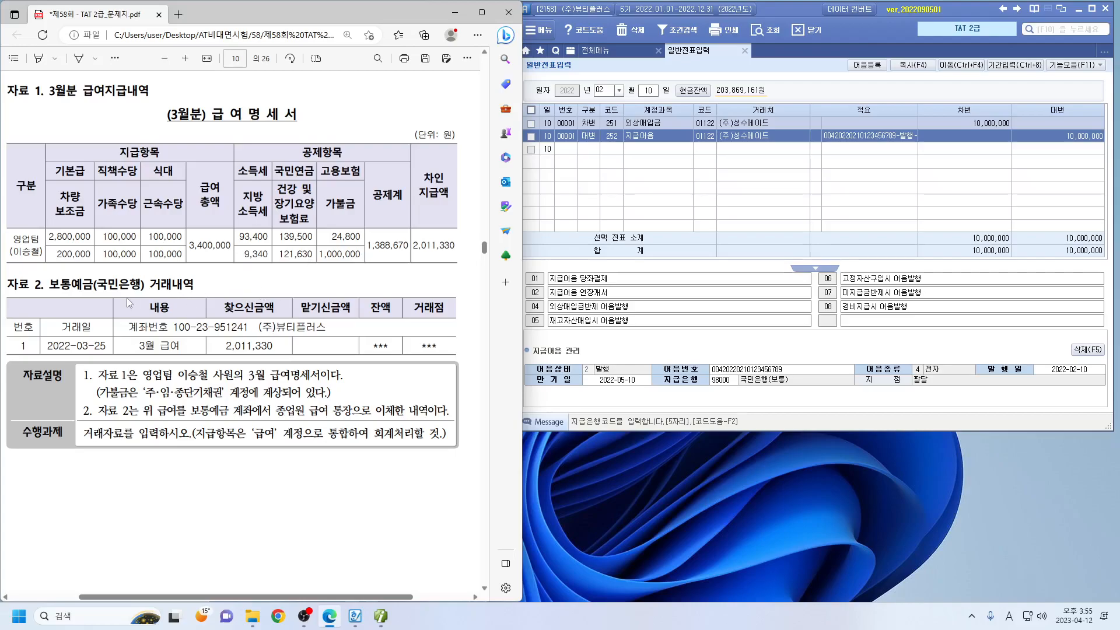
pyautogui.moveTo(414, 245); pyautogui.dragTo(455, 246)
pyautogui.moveTo(226, 345); pyautogui.dragTo(273, 347)
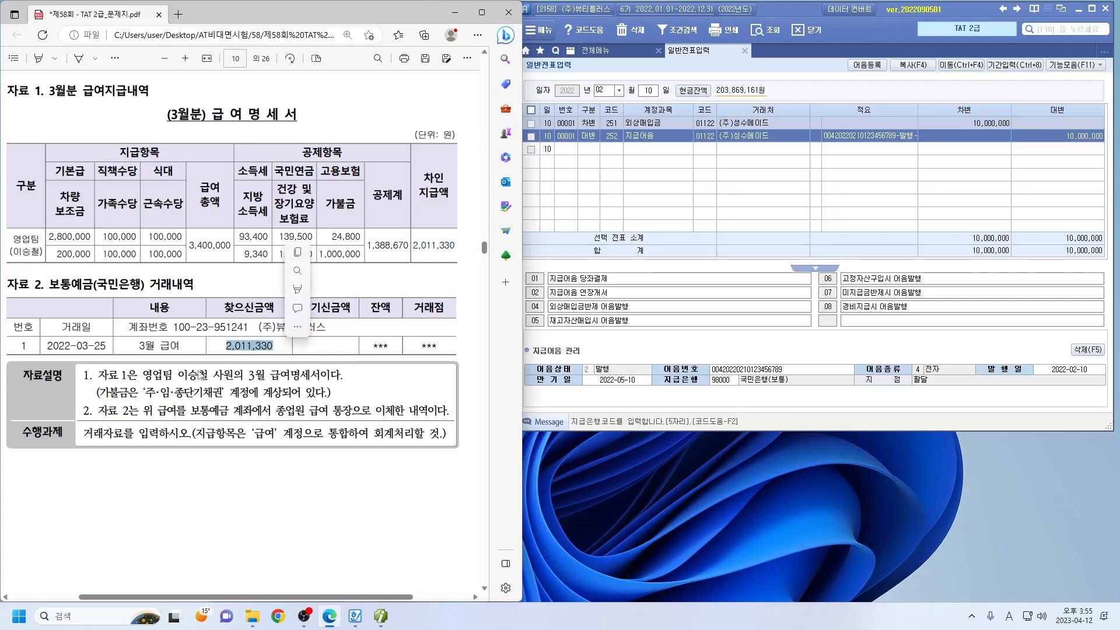
pyautogui.scroll(-3, 203, 350)
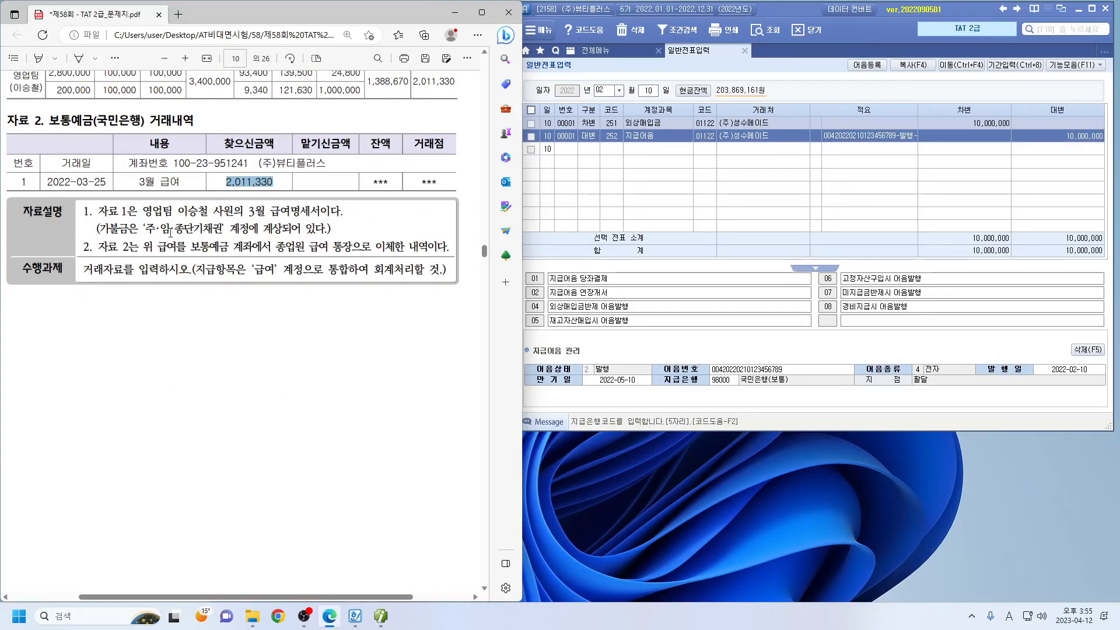
pyautogui.moveTo(101, 230); pyautogui.dragTo(355, 204)
pyautogui.scroll(3, 333, 353)
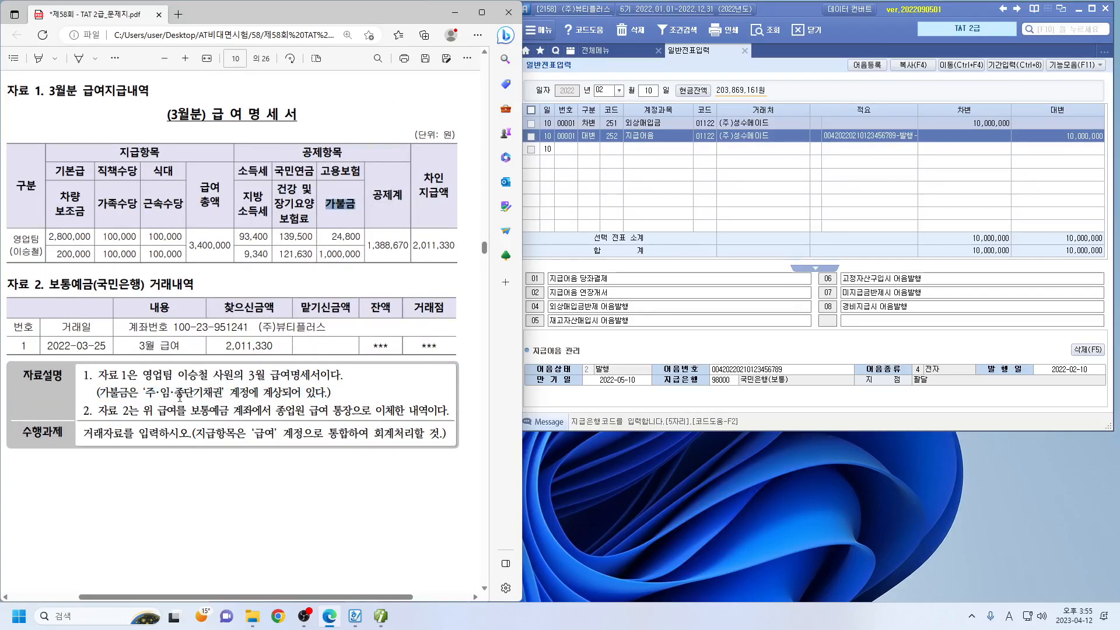
pyautogui.moveTo(176, 395); pyautogui.dragTo(225, 395)
pyautogui.click(255, 426)
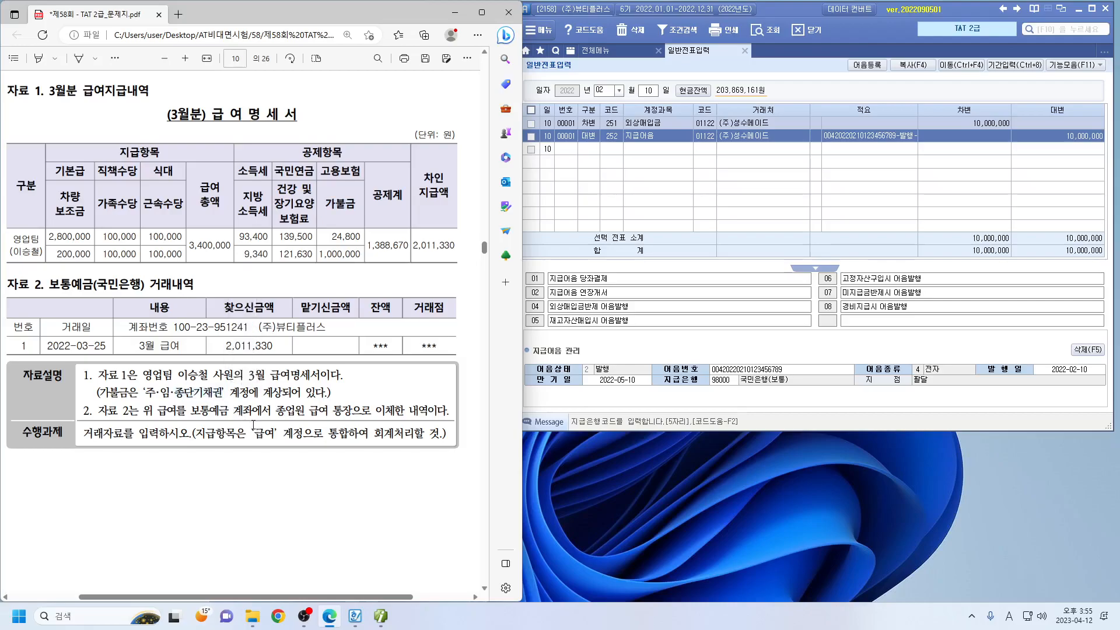
pyautogui.scroll(-2, 182, 404)
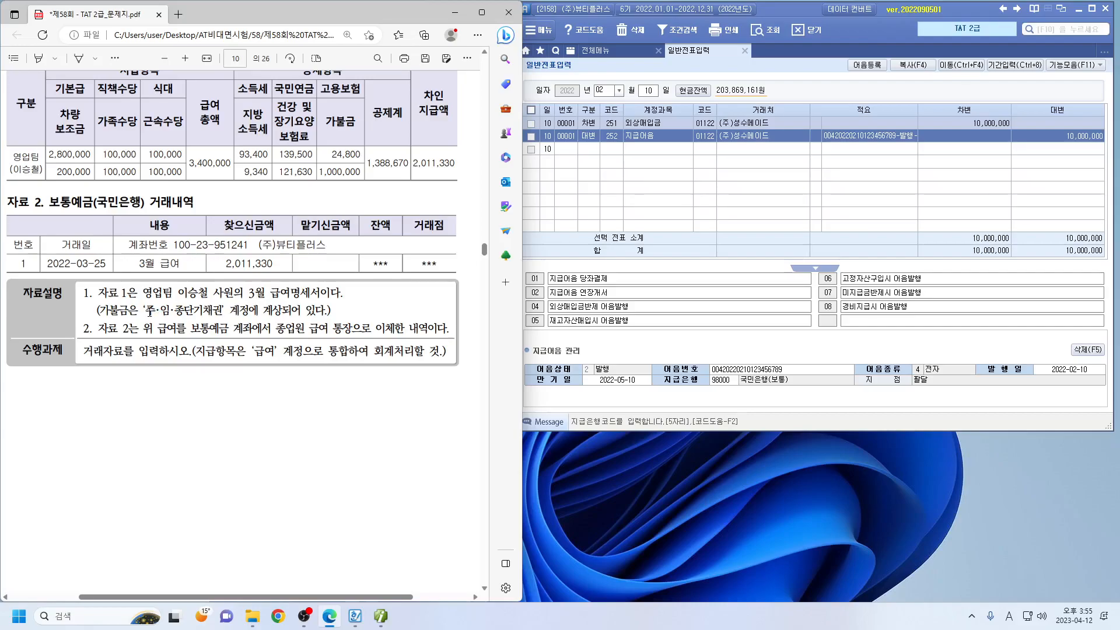
pyautogui.moveTo(146, 312)
pyautogui.mouseDown()
pyautogui.moveTo(166, 315)
pyautogui.moveTo(154, 313)
pyautogui.mouseUp()
pyautogui.scroll(3, 139, 278)
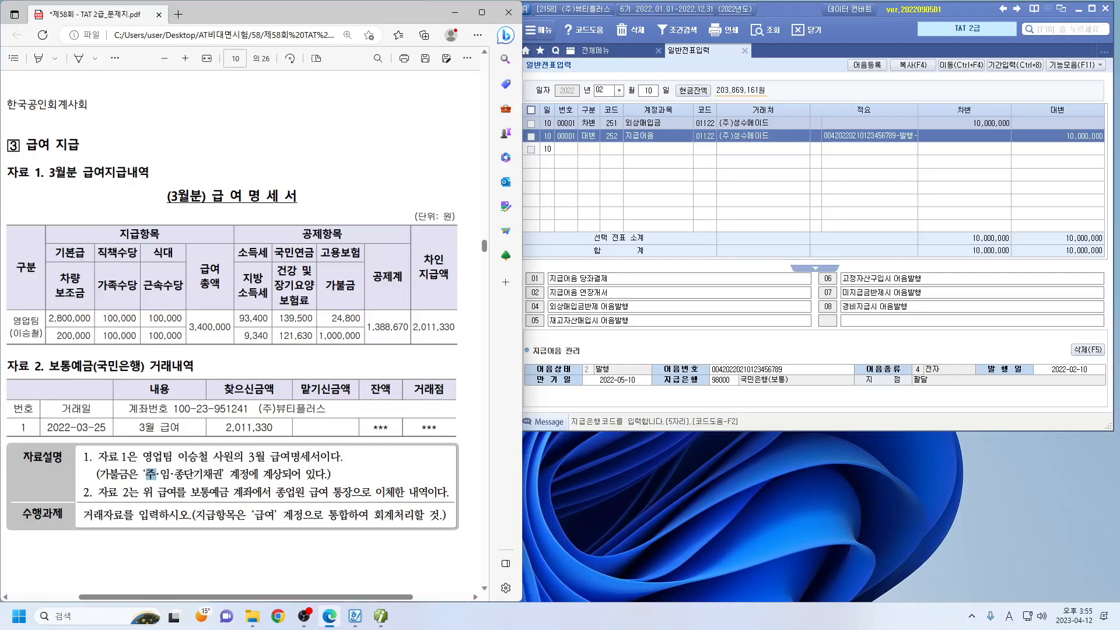
# Step: In the March payslip table, highlight the 급여총액 3,400,000, the 공제계 1,388,670 and the 가불금 1,000,000 in yellow
pyautogui.moveTo(189, 326); pyautogui.dragTo(233, 328)
pyautogui.rightClick(233, 328)
pyautogui.moveTo(268, 275)
pyautogui.click(361, 266)
pyautogui.scroll(-2, 241, 396)
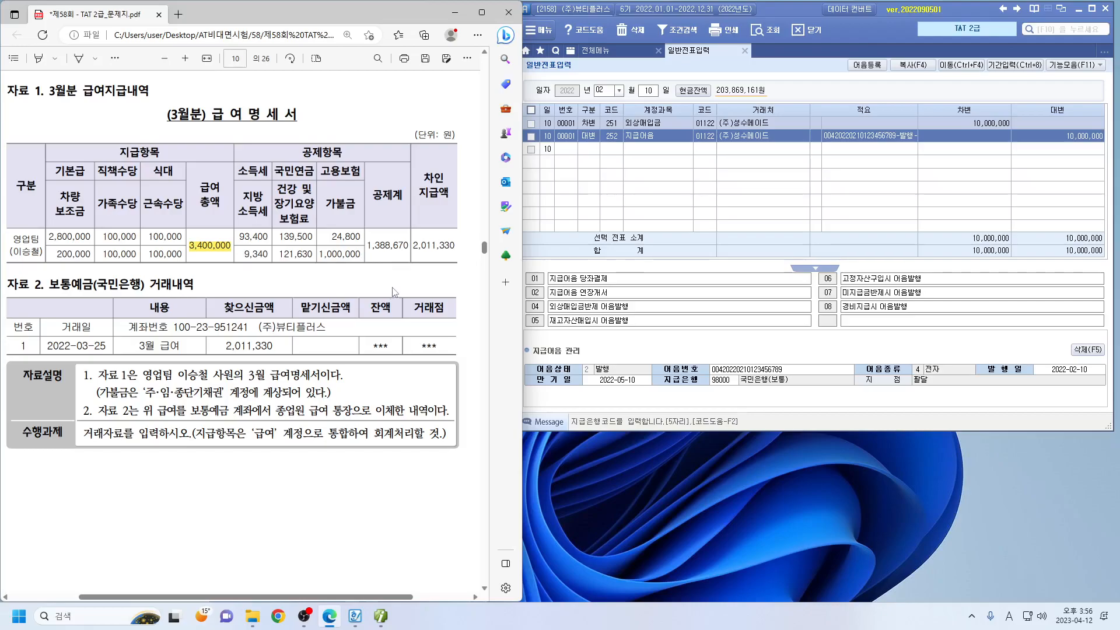
pyautogui.moveTo(367, 249); pyautogui.dragTo(408, 250)
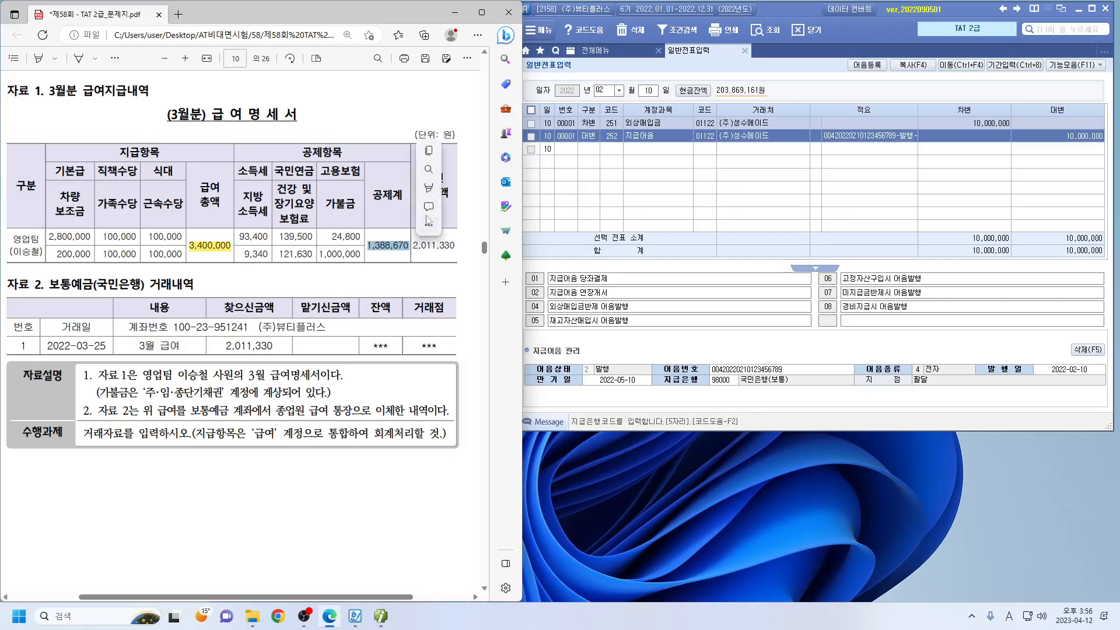
pyautogui.moveTo(469, 187)
pyautogui.click(544, 189)
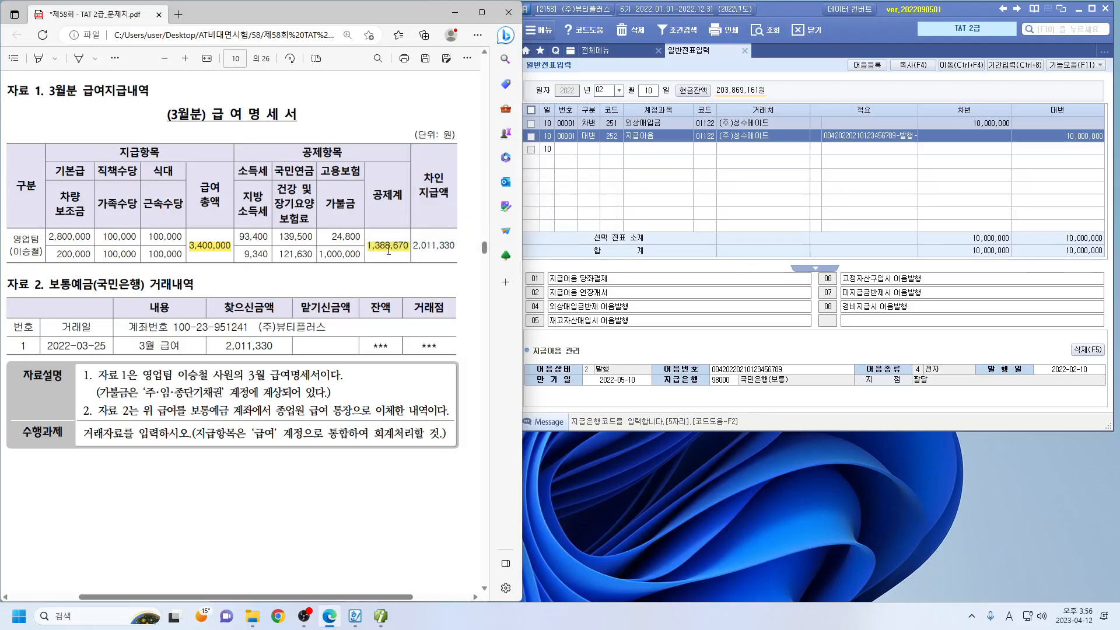
pyautogui.moveTo(319, 257); pyautogui.dragTo(365, 258)
pyautogui.moveTo(380, 198)
pyautogui.click(489, 200)
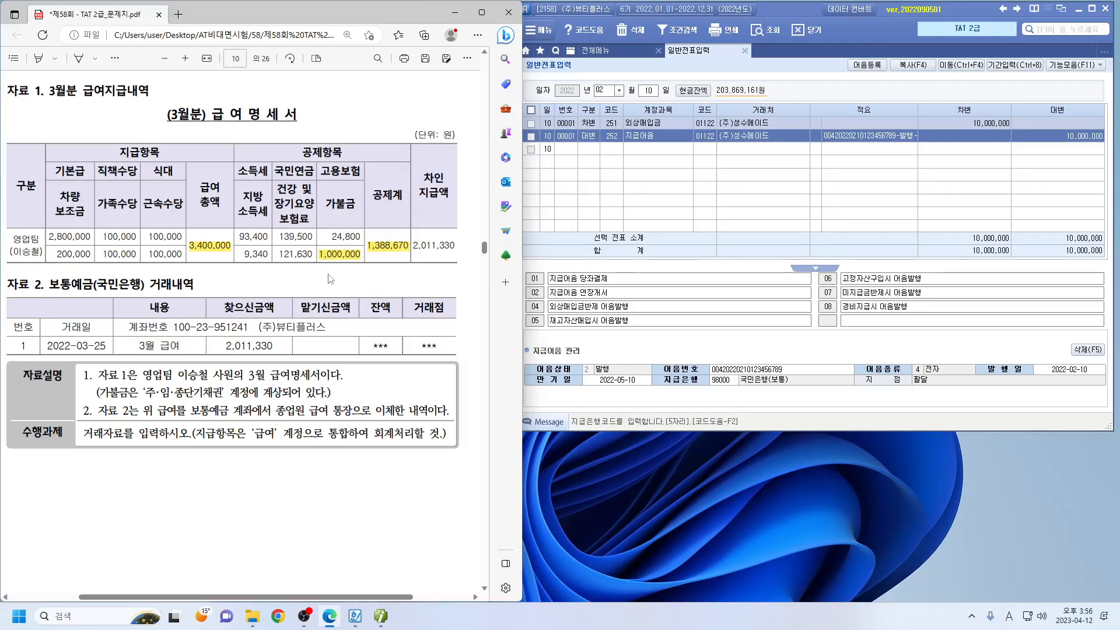
# Step: Highlight the account name 주·임·종단기채권 in yellow in the PDF and compare the payslip's 차인지급액 with the bank withdrawal
pyautogui.moveTo(143, 392); pyautogui.dragTo(225, 394)
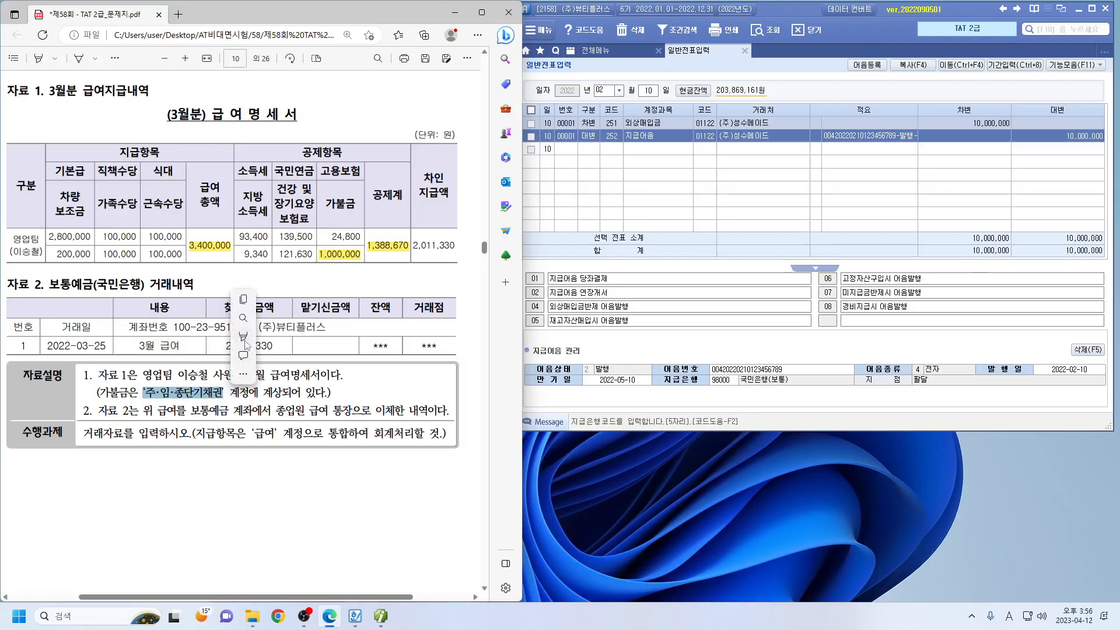
pyautogui.click(244, 337)
pyautogui.moveTo(304, 330)
pyautogui.click(343, 344)
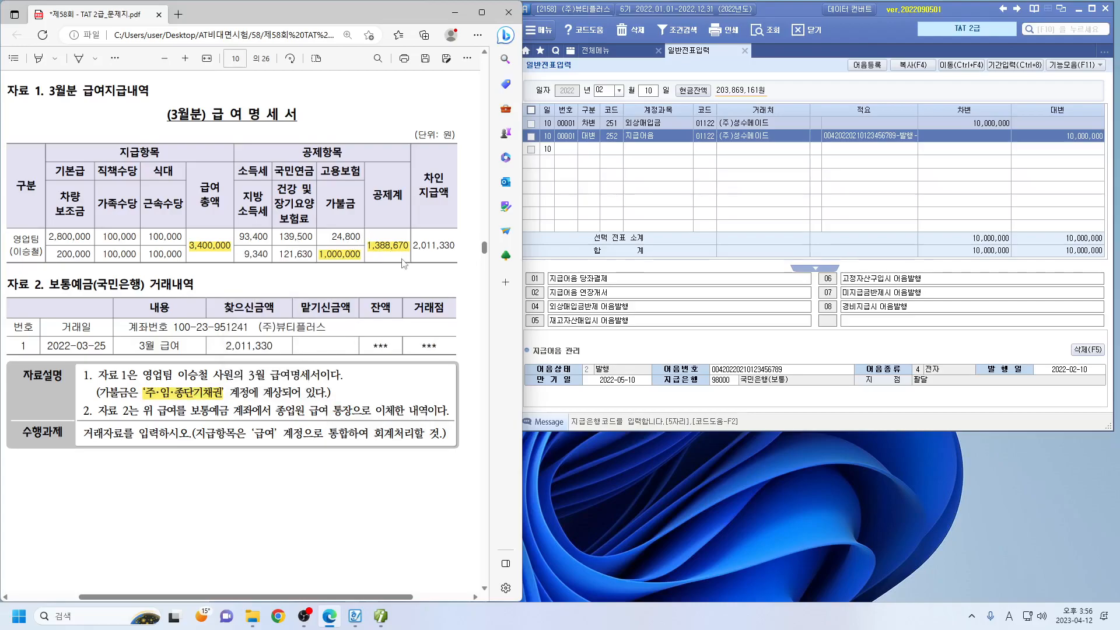
pyautogui.moveTo(415, 246); pyautogui.dragTo(459, 246)
pyautogui.moveTo(224, 345); pyautogui.dragTo(281, 348)
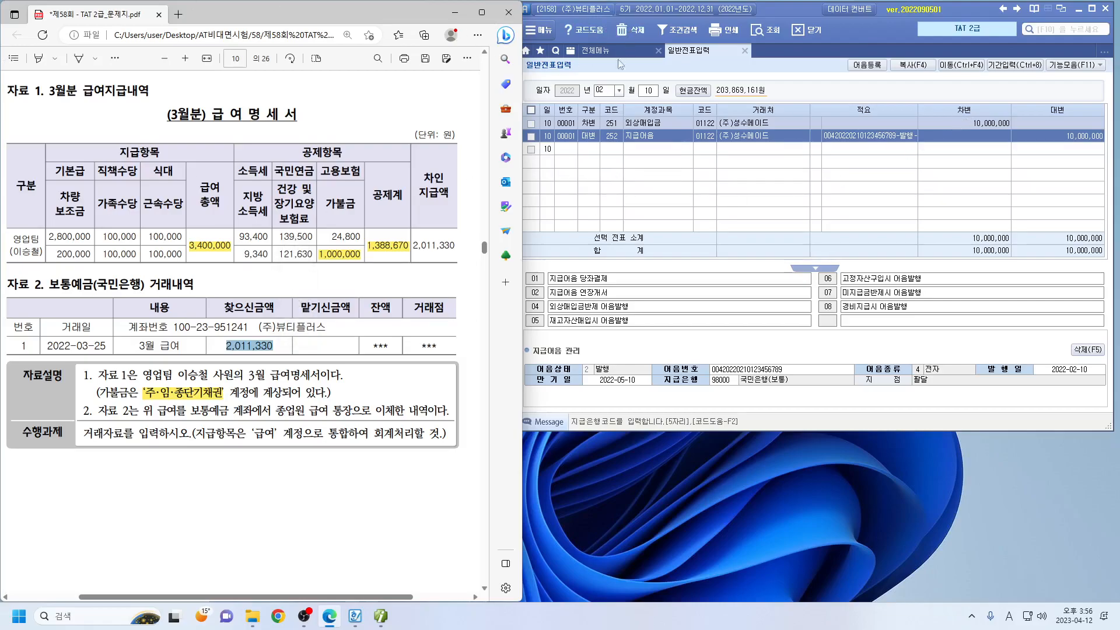
# Step: Set the 일반전표입력 voucher date to March 25 (03월 25일)
pyautogui.click(603, 86)
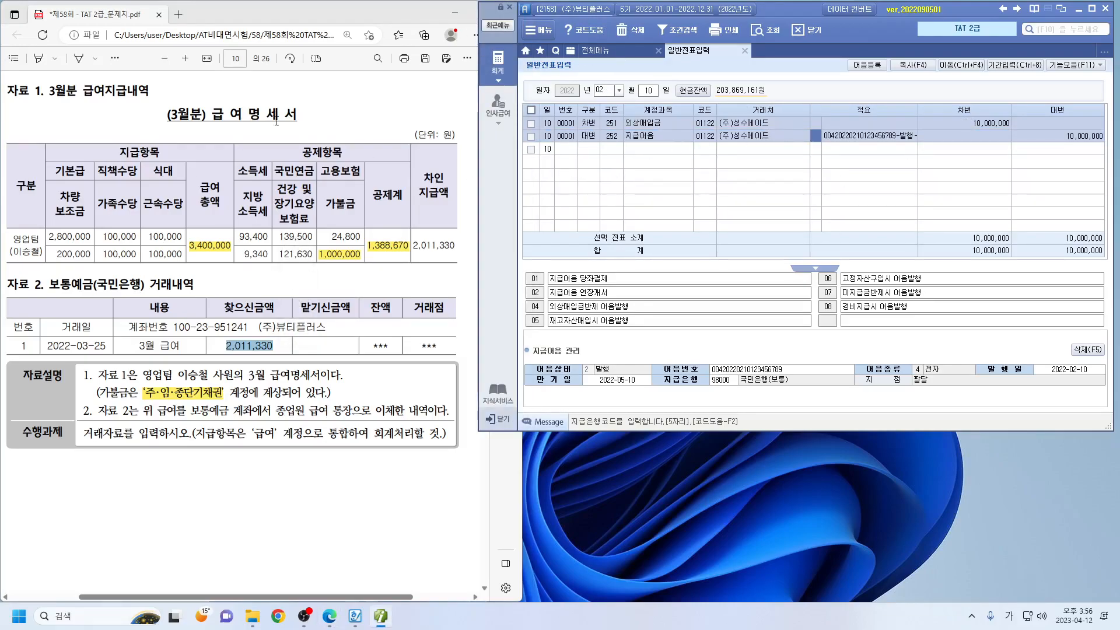
pyautogui.click(607, 90)
pyautogui.write('03')
pyautogui.press('Return')
pyautogui.write('25')
pyautogui.press('Return')
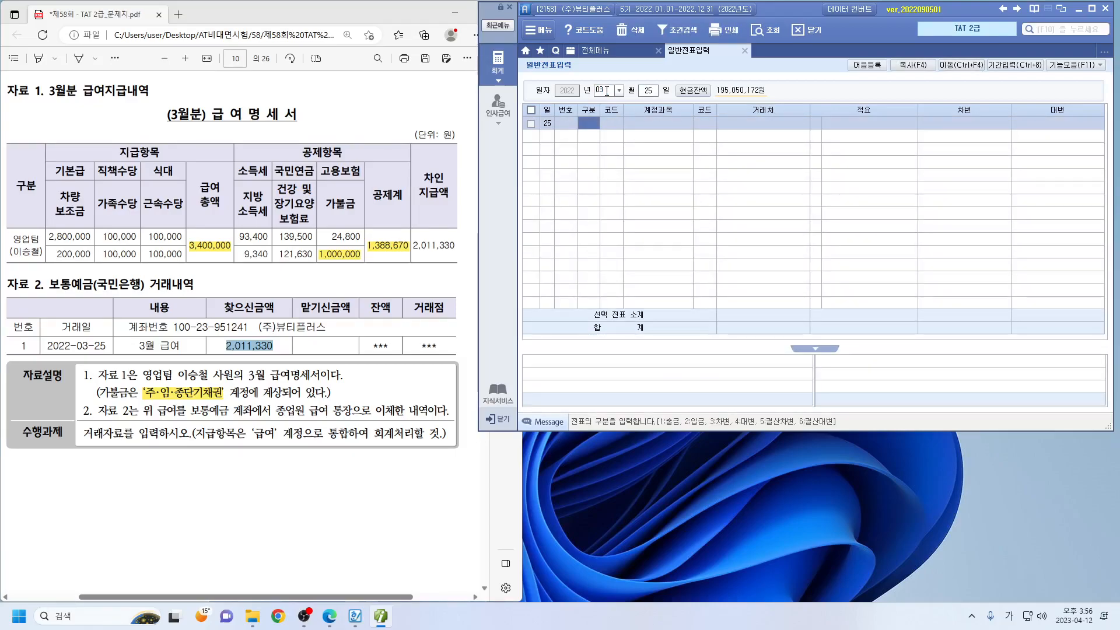
# Step: Enter a debit (차변) line for account 801 급여 with the amount 3,400,000
pyautogui.write('3')
pyautogui.press('Return')
pyautogui.write('801')
pyautogui.press('Return')
pyautogui.press('Return')
pyautogui.press('Return')
pyautogui.press('Return')
pyautogui.press('Return')
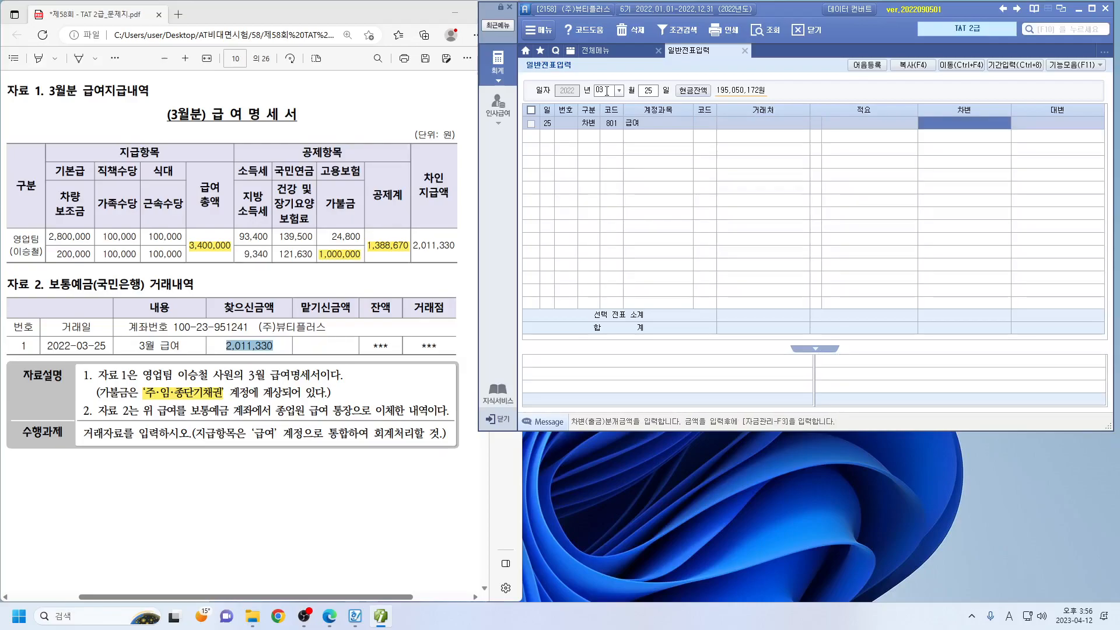
pyautogui.write('3400000')
pyautogui.press('Return')
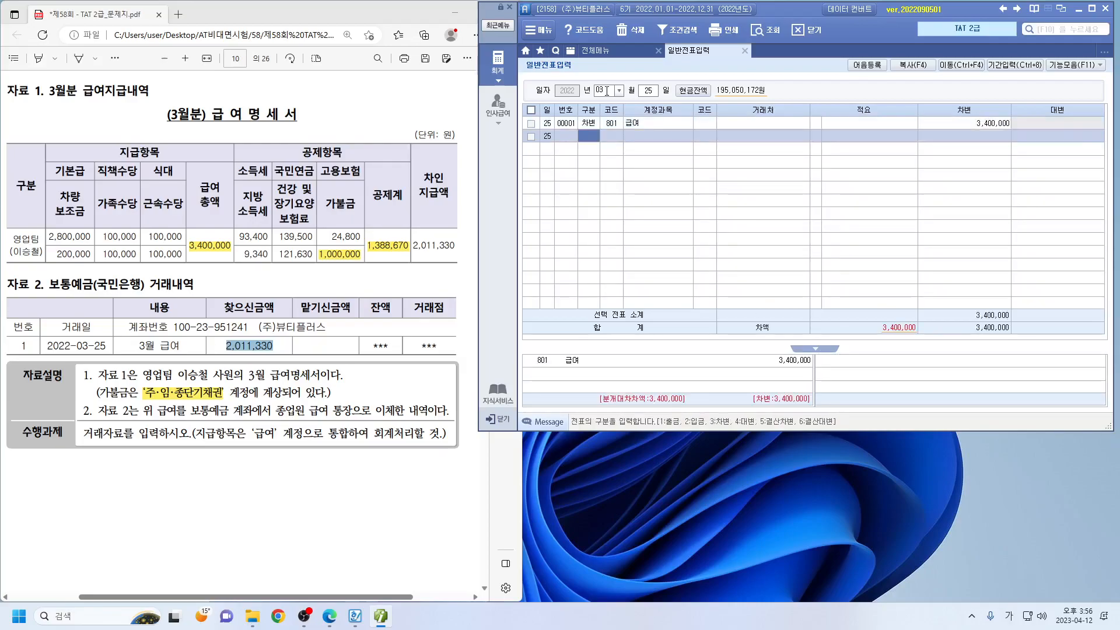
# Step: Add a credit (대변) line for account 137 주.임.종단기채권 with the amount 1,000,000 and no vendor
pyautogui.write('4')
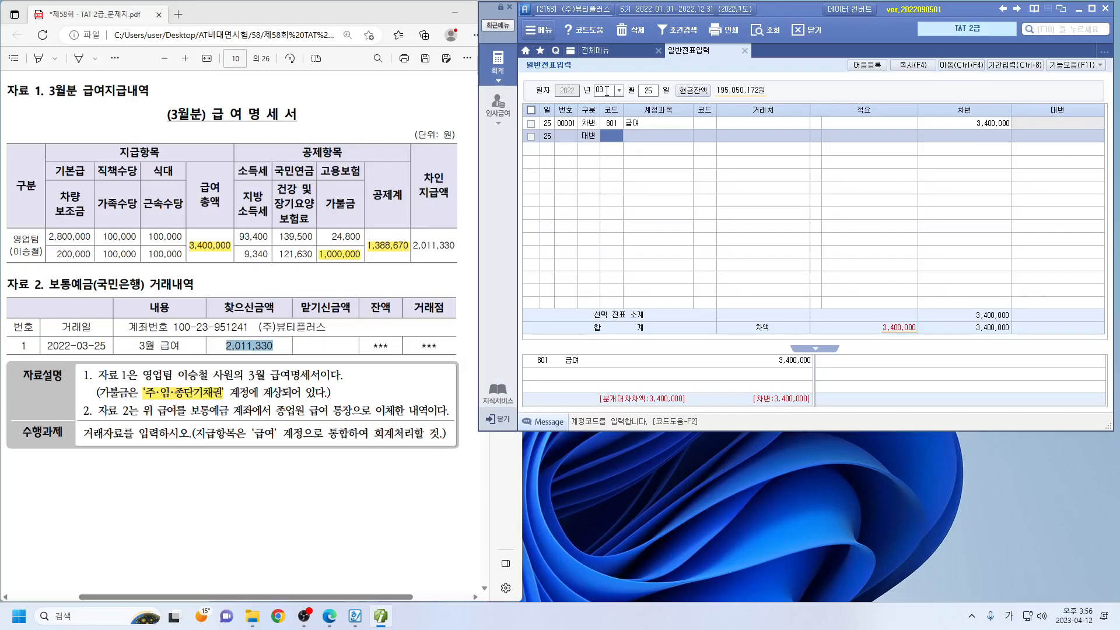
pyautogui.write('주')
pyautogui.press('Return')
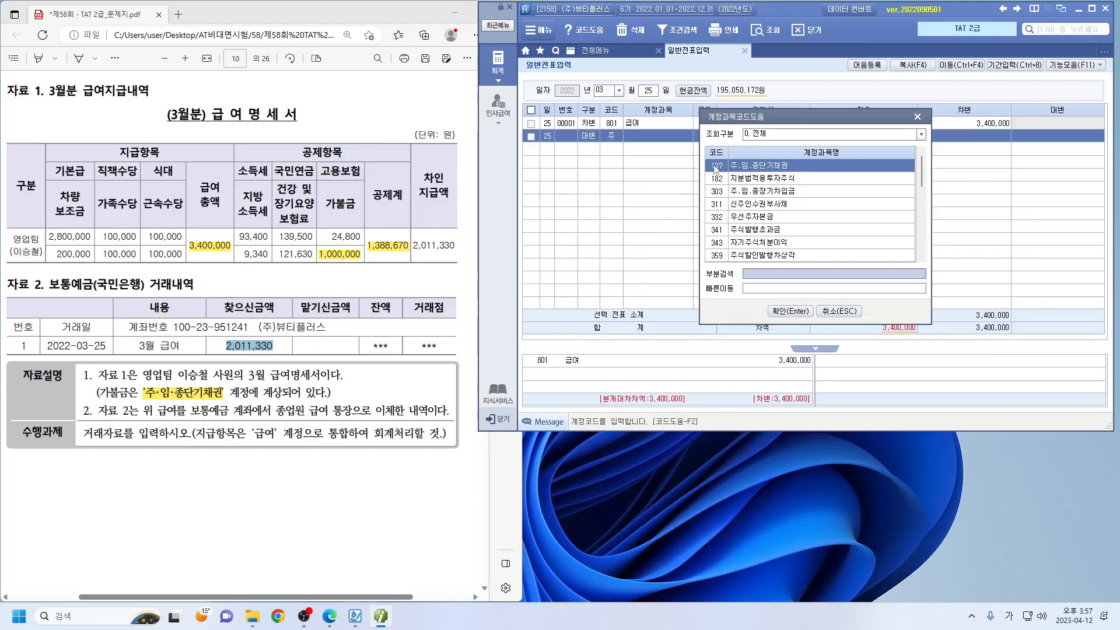
pyautogui.doubleClick(778, 165)
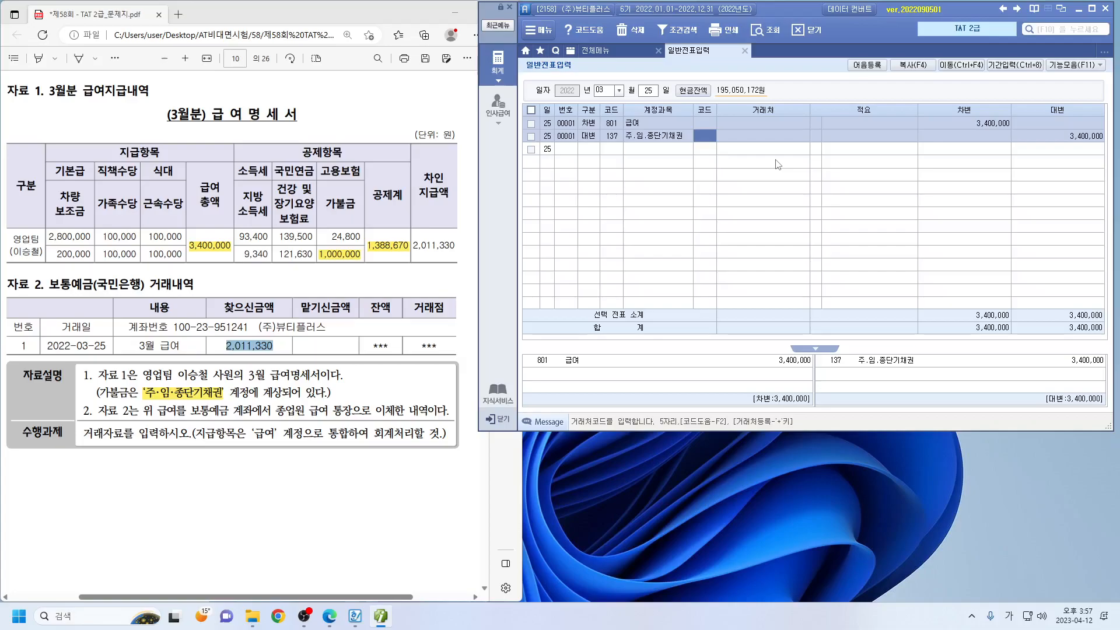
pyautogui.press('Return')
pyautogui.press('Return')
pyautogui.press('Return')
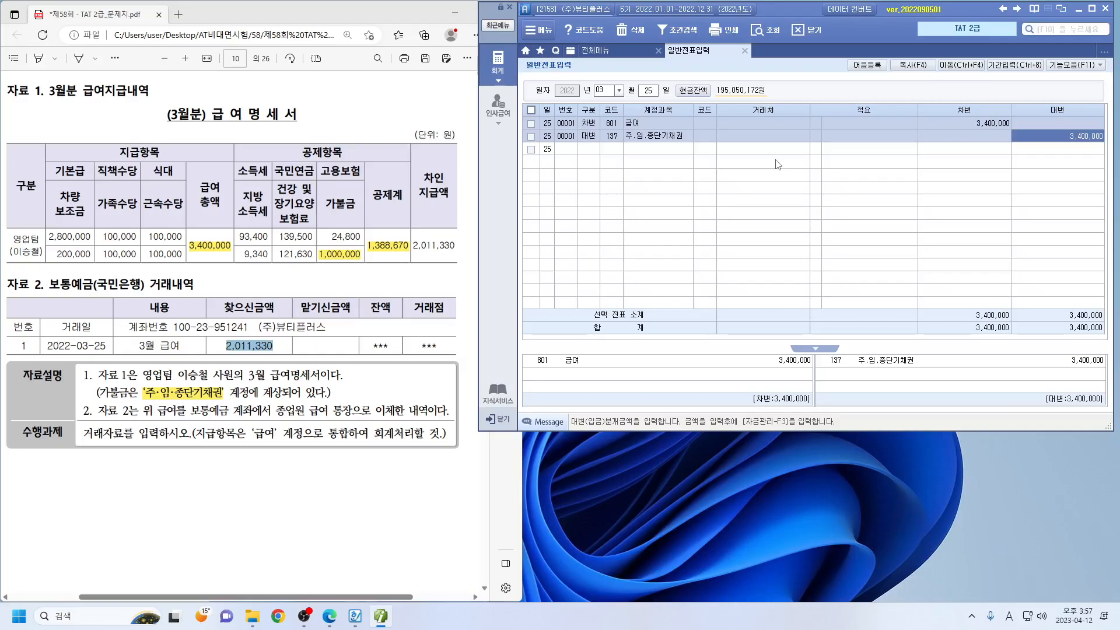
pyautogui.write('1000')
pyautogui.press('Return')
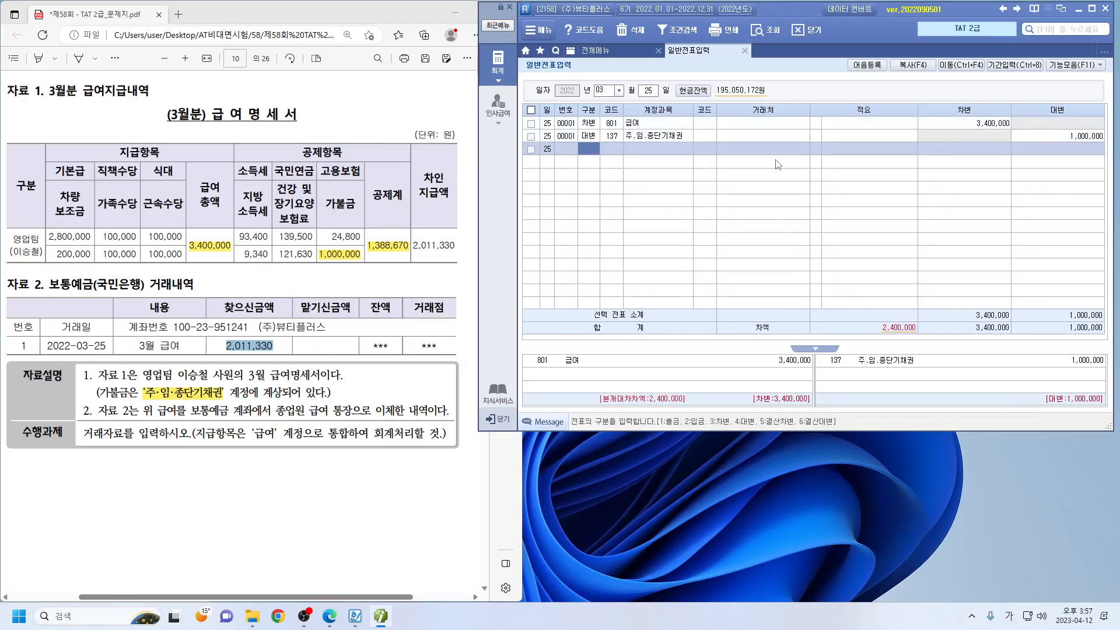
# Step: Add a credit line for account 254 예수금 with the amount 388,670
pyautogui.write('4254')
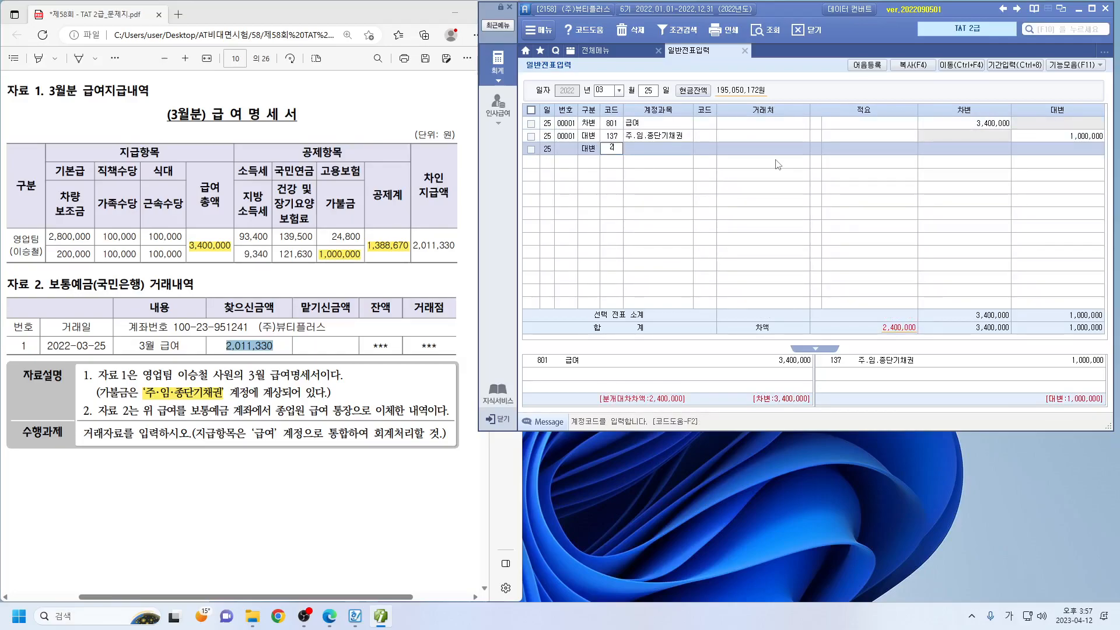
pyautogui.press('Return')
pyautogui.press('Return')
pyautogui.press('Return')
pyautogui.press('Return')
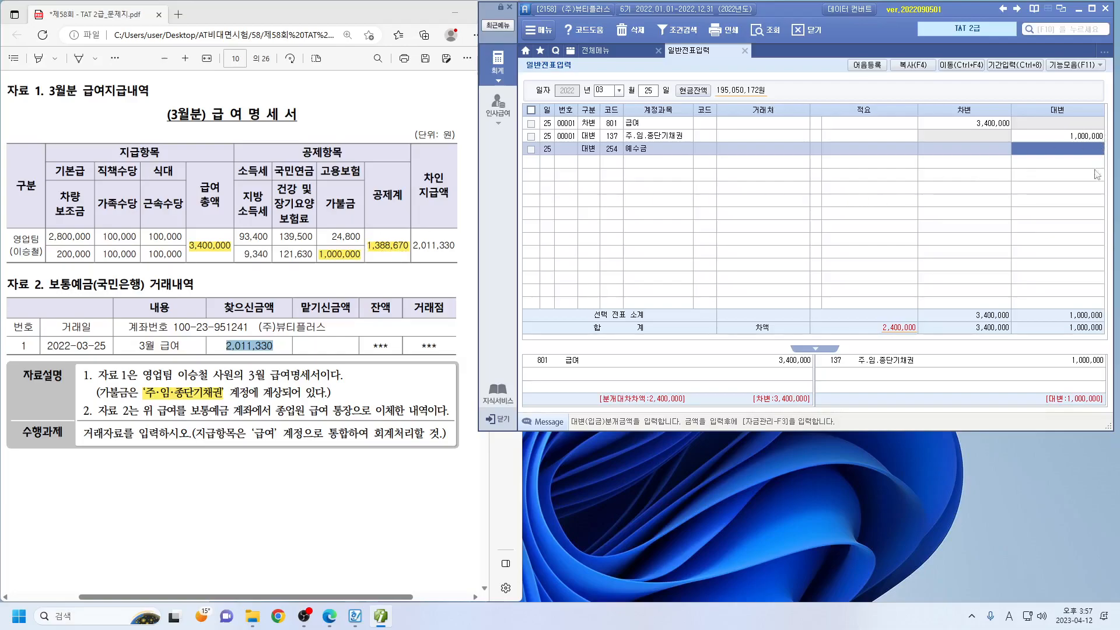
pyautogui.write('388')
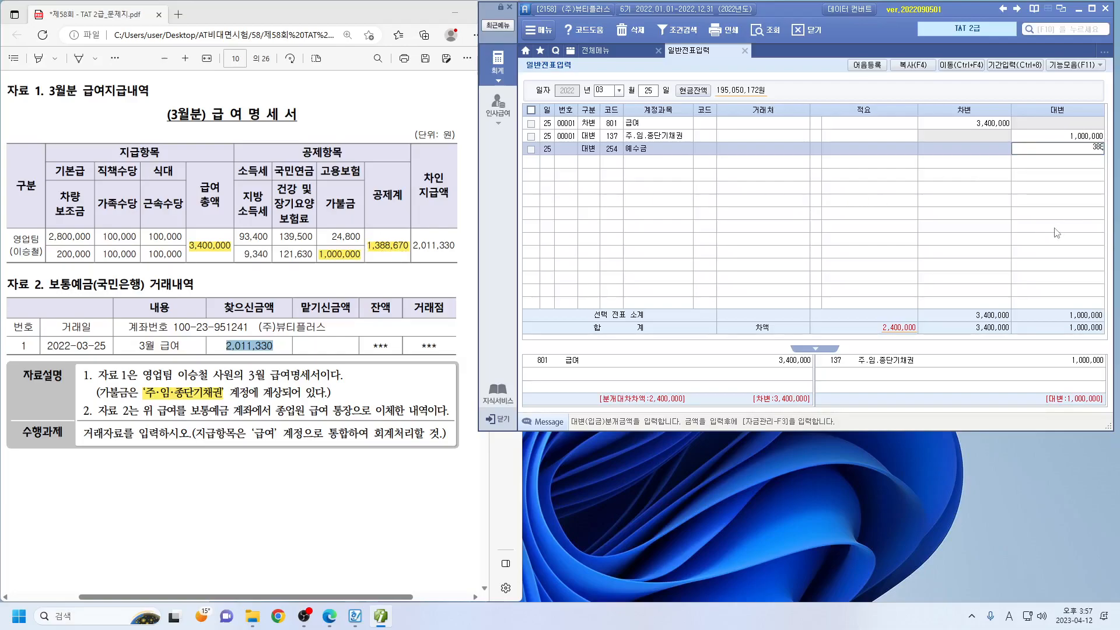
pyautogui.write(',670')
pyautogui.press('Return')
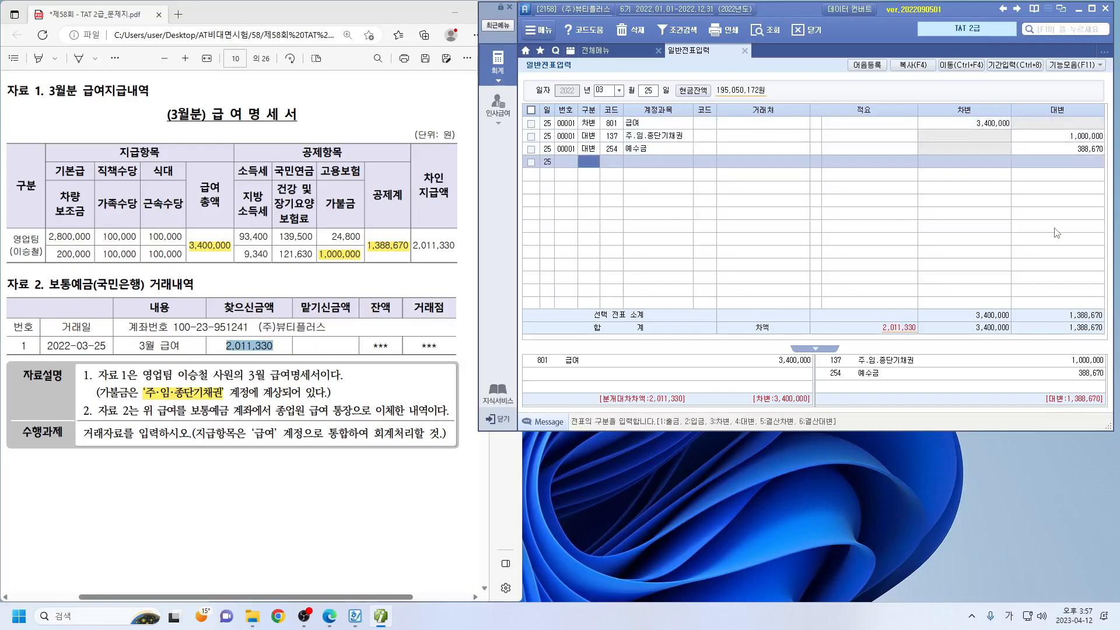
# Step: Add a credit line for account 103 보통예금 with vendor 98000 국민은행(보통) and the amount 2,011,330
pyautogui.write('4103')
pyautogui.press('Return')
pyautogui.write('국민')
pyautogui.press('Return')
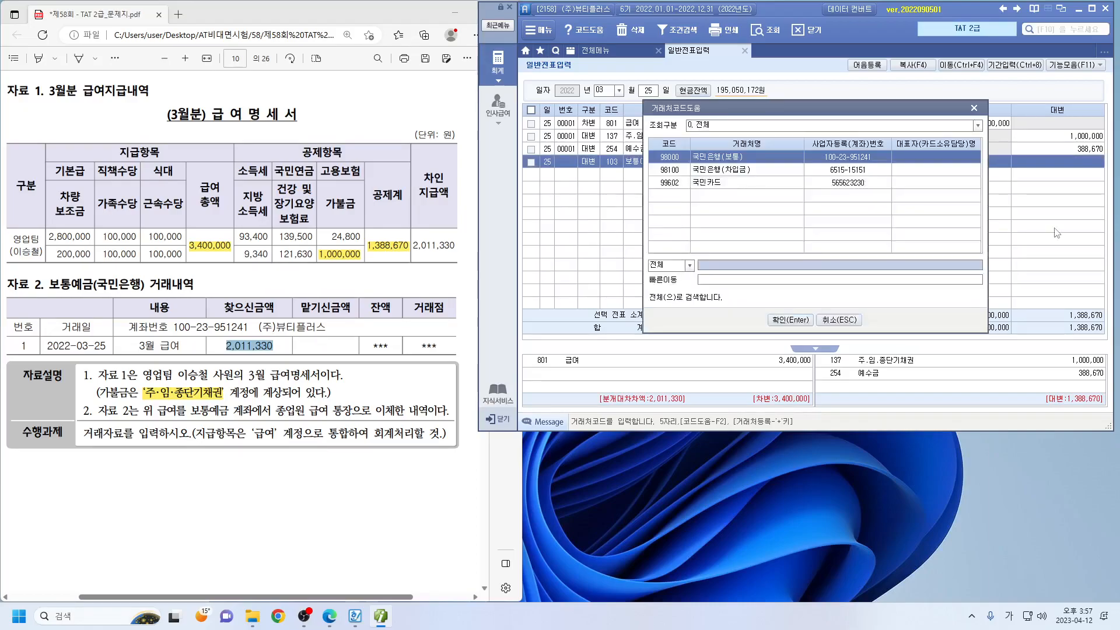
pyautogui.press('Return')
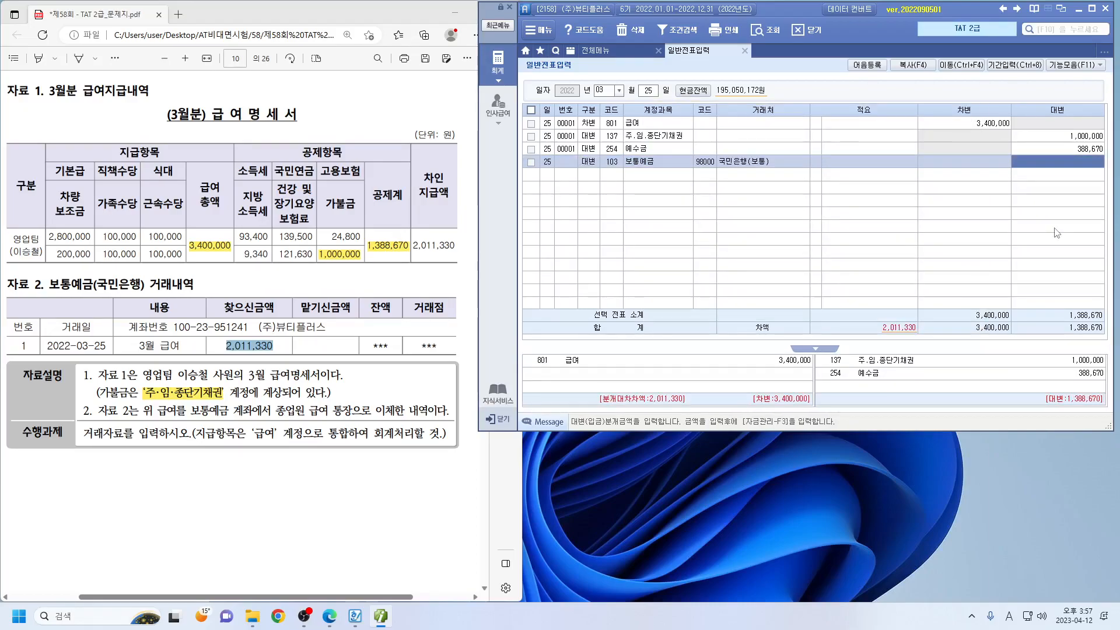
pyautogui.write('2011330')
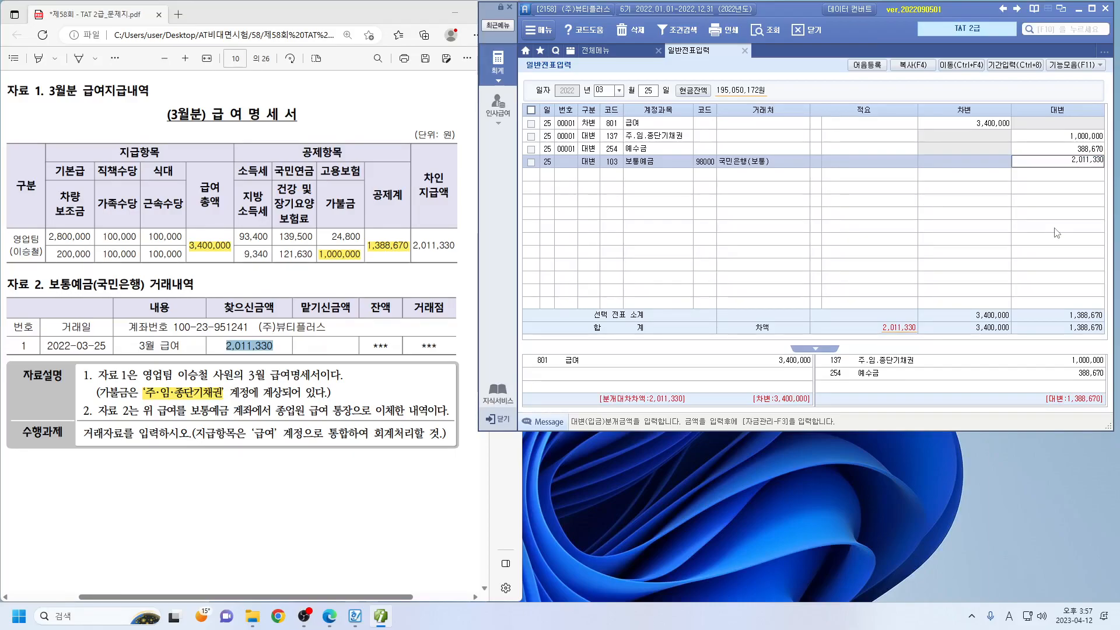
pyautogui.press('Return')
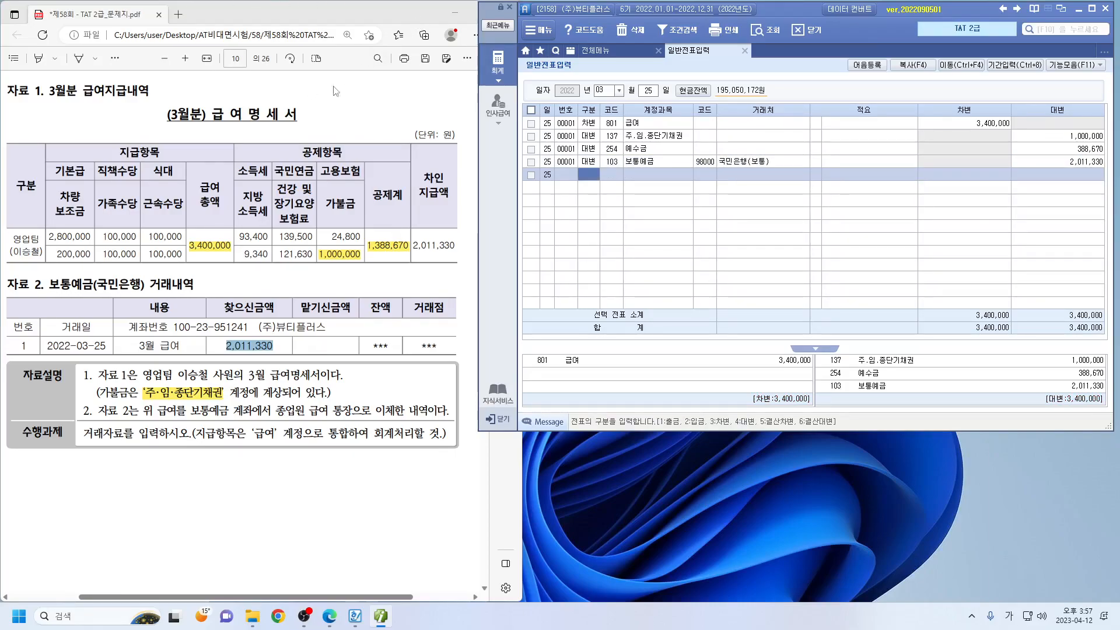
# Step: Read the 전자세금계산서 발급 question on page 11 of the PDF, checking the deposit date, the 거래명세서 and the tasks
pyautogui.scroll(-10, 416, 281)
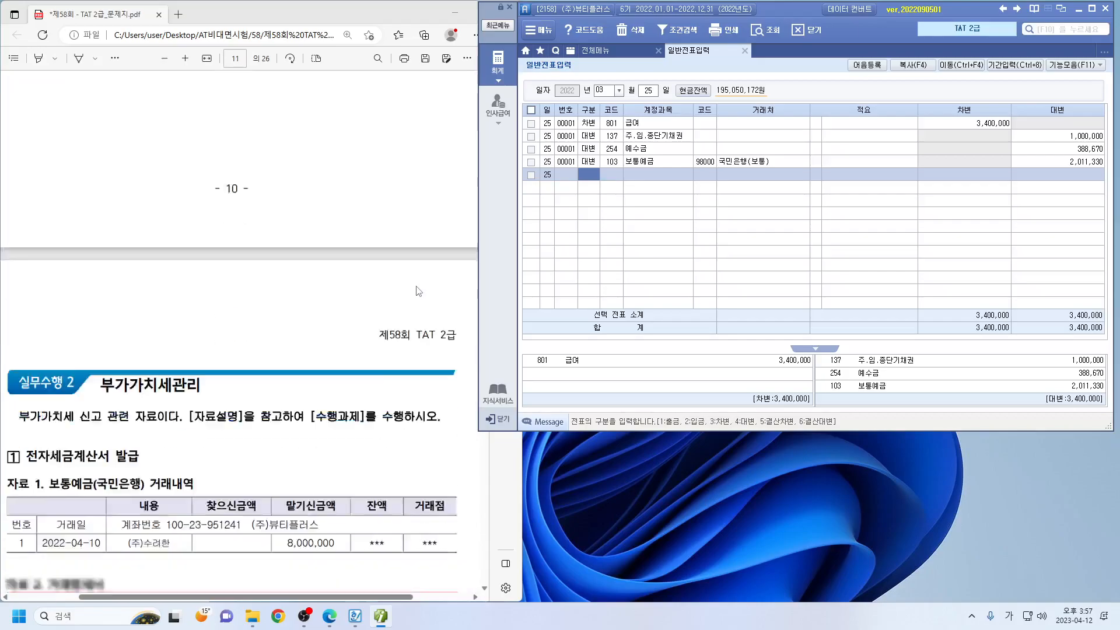
pyautogui.scroll(-4, 416, 290)
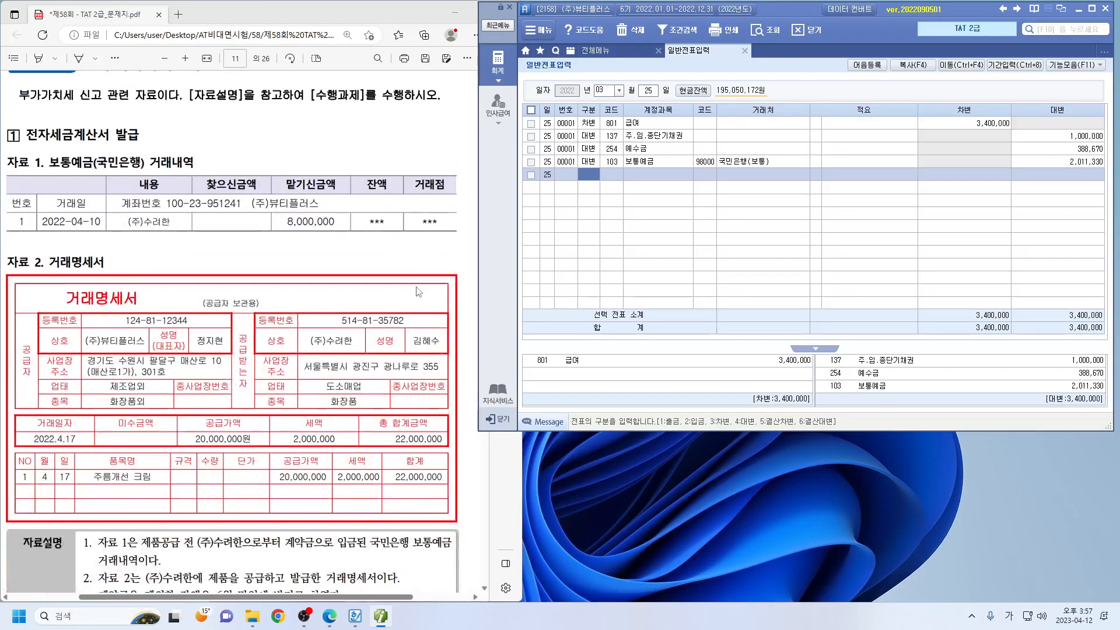
pyautogui.scroll(-2, 417, 290)
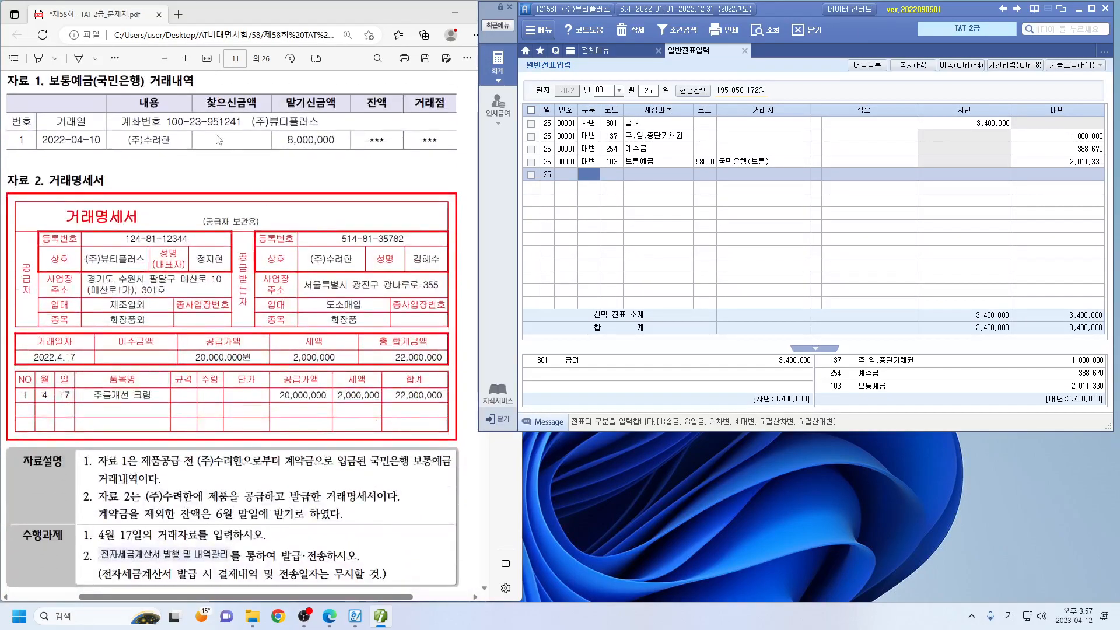
pyautogui.scroll(-2, 217, 448)
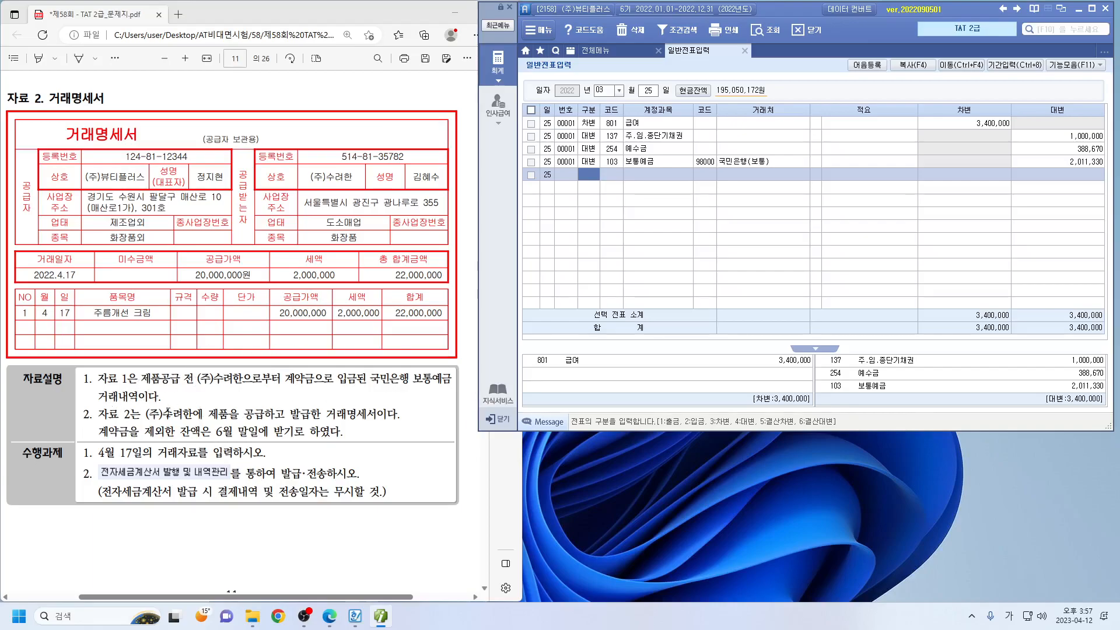
pyautogui.scroll(5, 166, 411)
pyautogui.moveTo(71, 304); pyautogui.dragTo(97, 308)
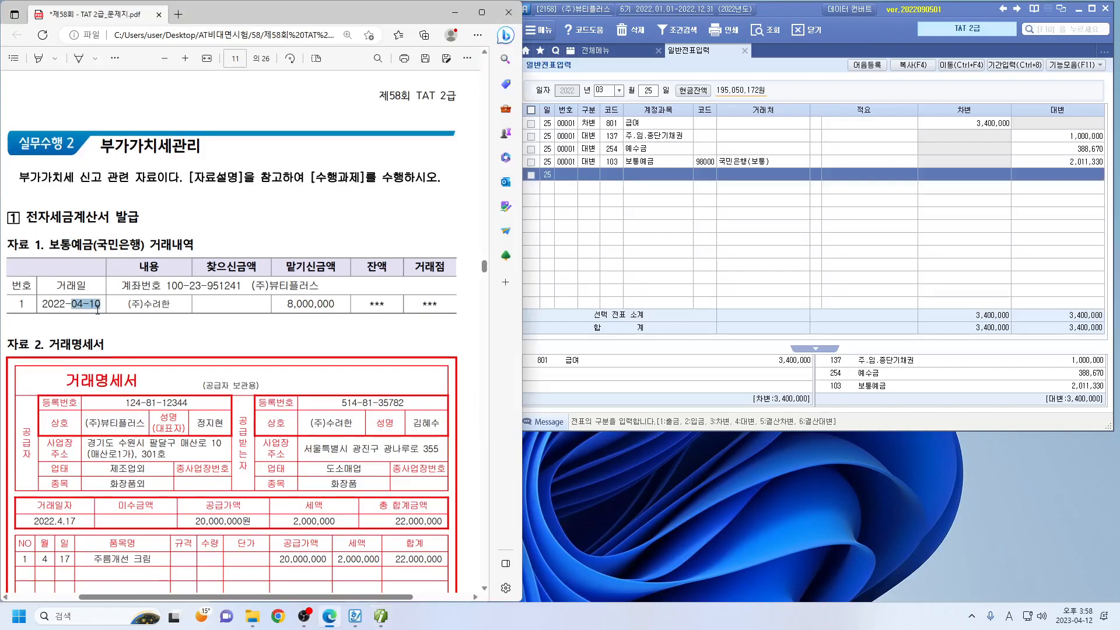
pyautogui.scroll(-3, 135, 233)
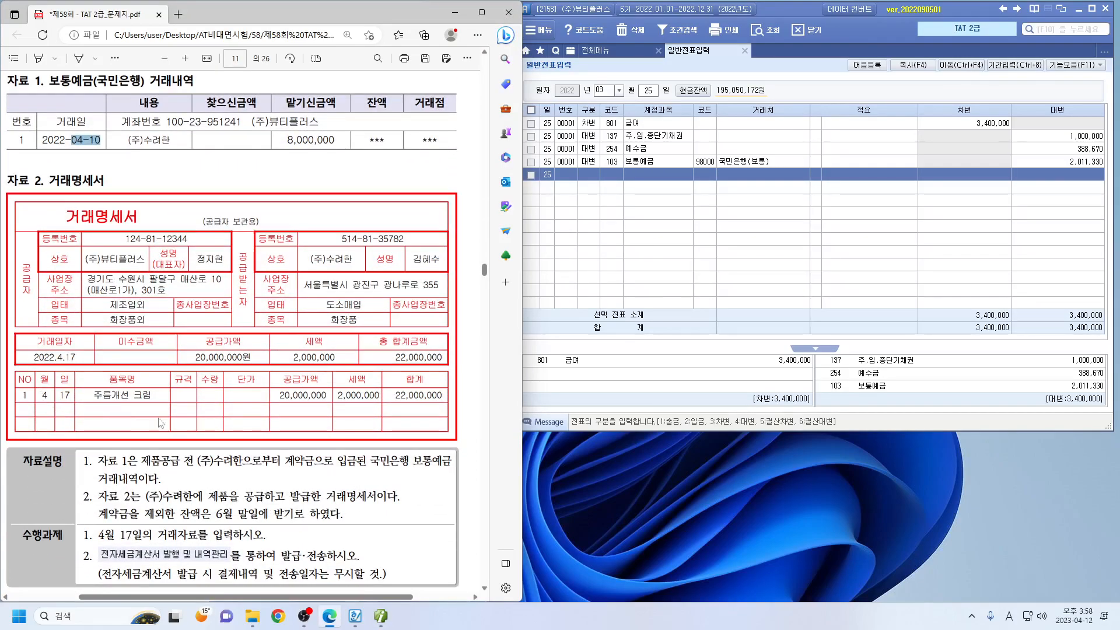
pyautogui.scroll(4, 134, 417)
# Step: Look up the April 10 general voucher and examine how the deposit from (주)수려한 was recorded
pyautogui.click(660, 271)
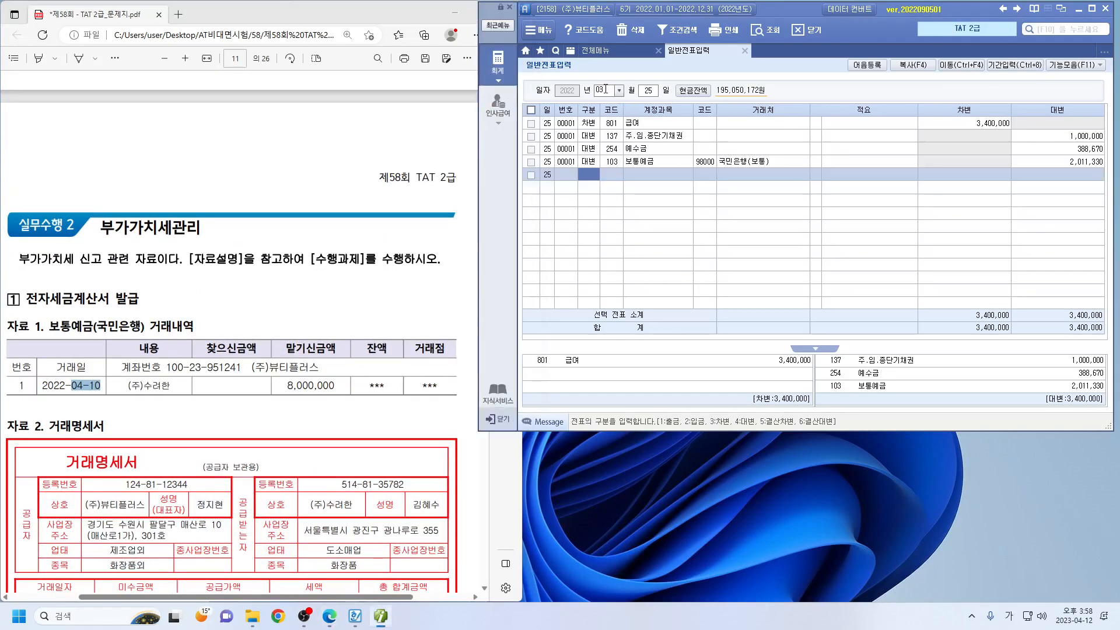
pyautogui.click(606, 89)
pyautogui.write('0410')
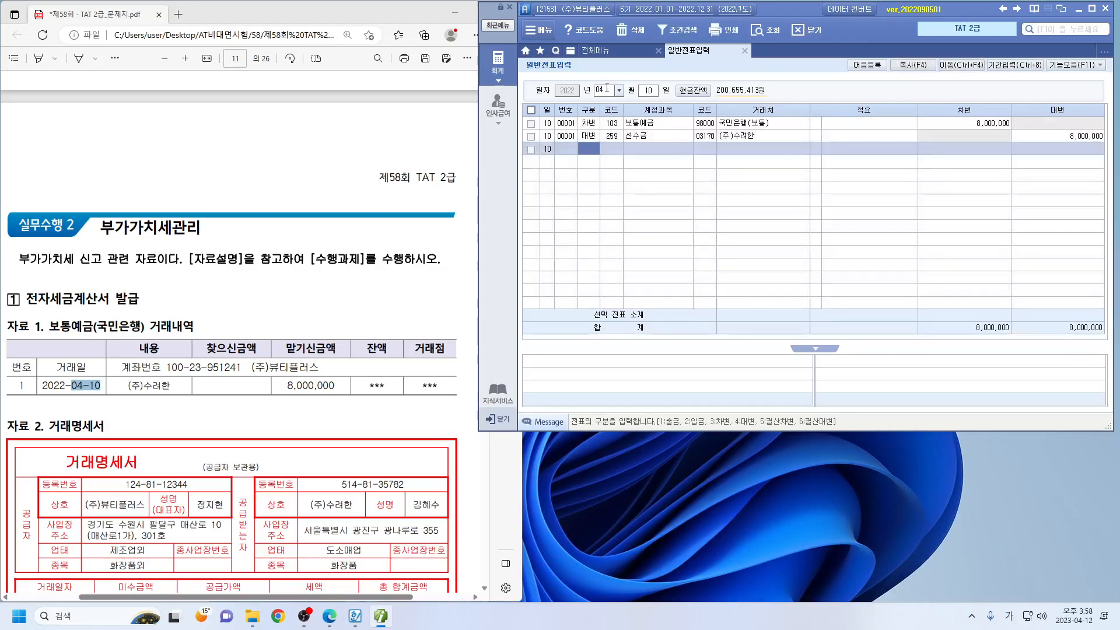
pyautogui.click(618, 134)
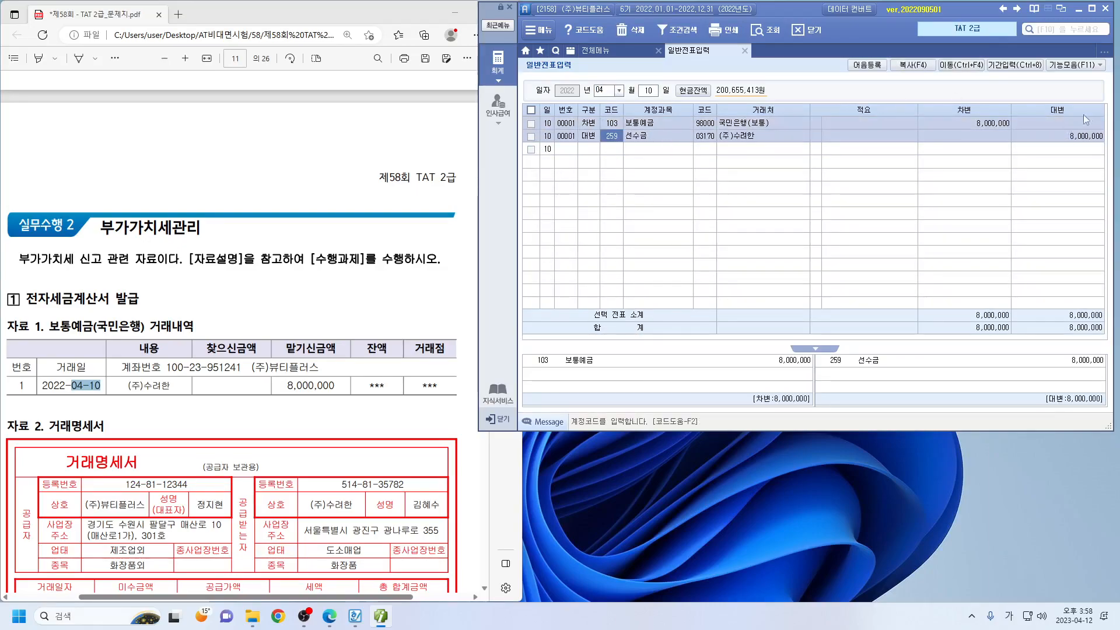
# Step: Review the (주)수려한 sale's balance payment terms and the 거래명세서's supply value and total in the PDF
pyautogui.scroll(-8, 186, 216)
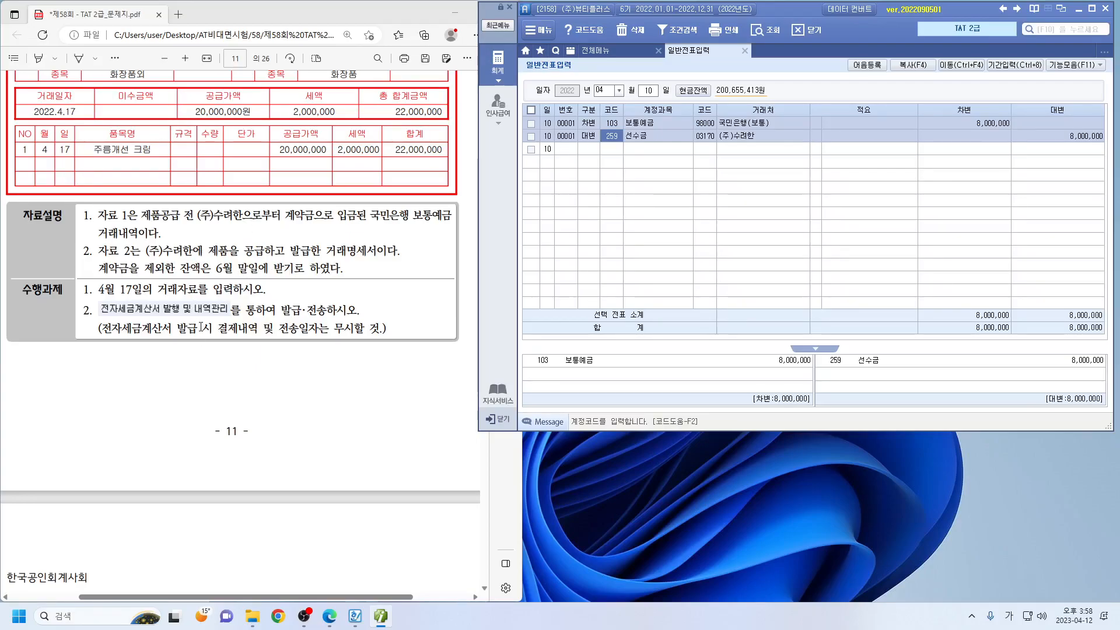
pyautogui.moveTo(200, 269); pyautogui.dragTo(340, 268)
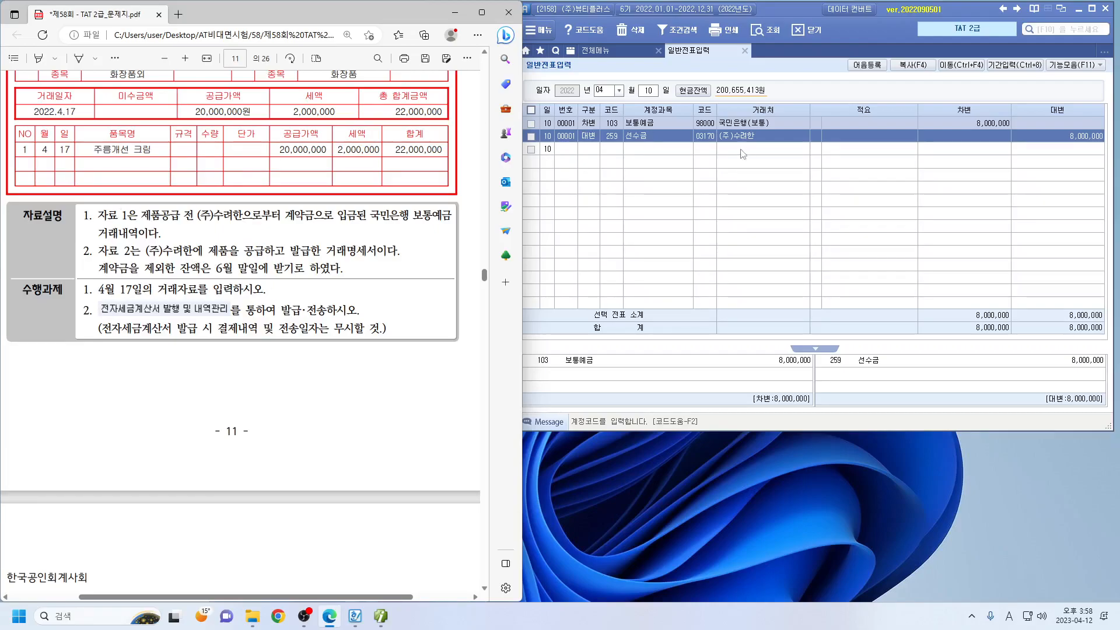
pyautogui.scroll(4, 188, 206)
pyautogui.scroll(-2, 188, 207)
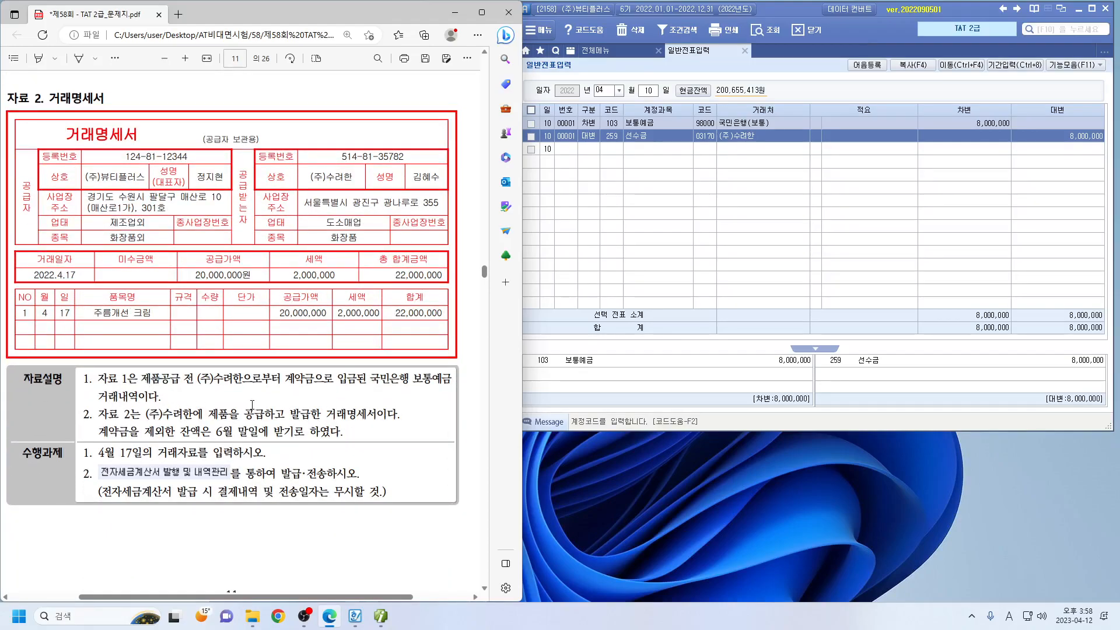
pyautogui.moveTo(281, 313); pyautogui.dragTo(328, 313)
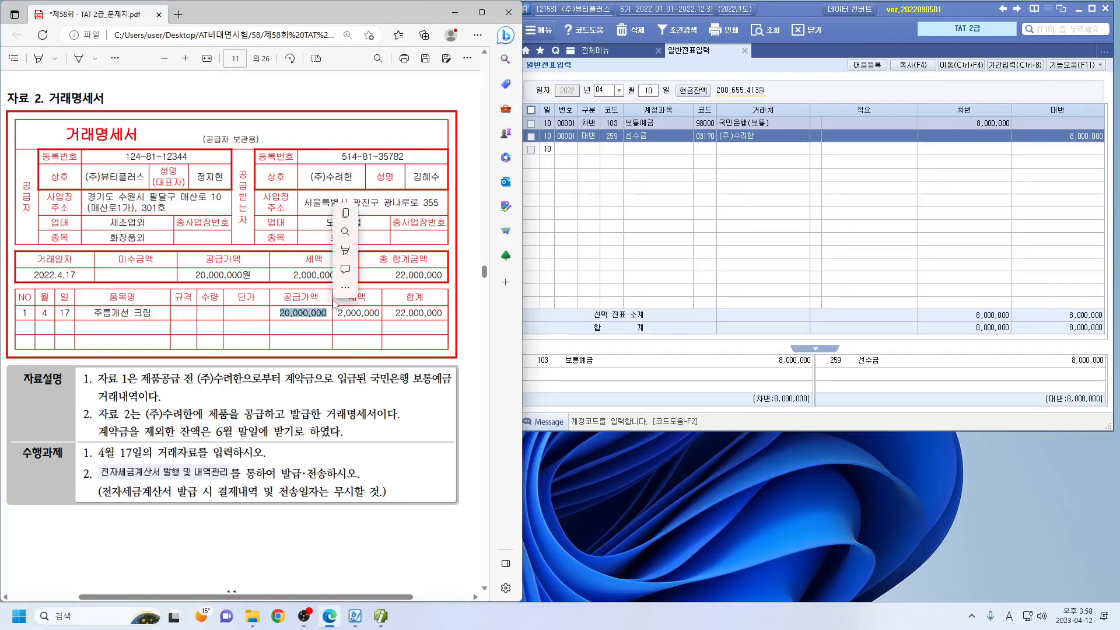
pyautogui.click(402, 319)
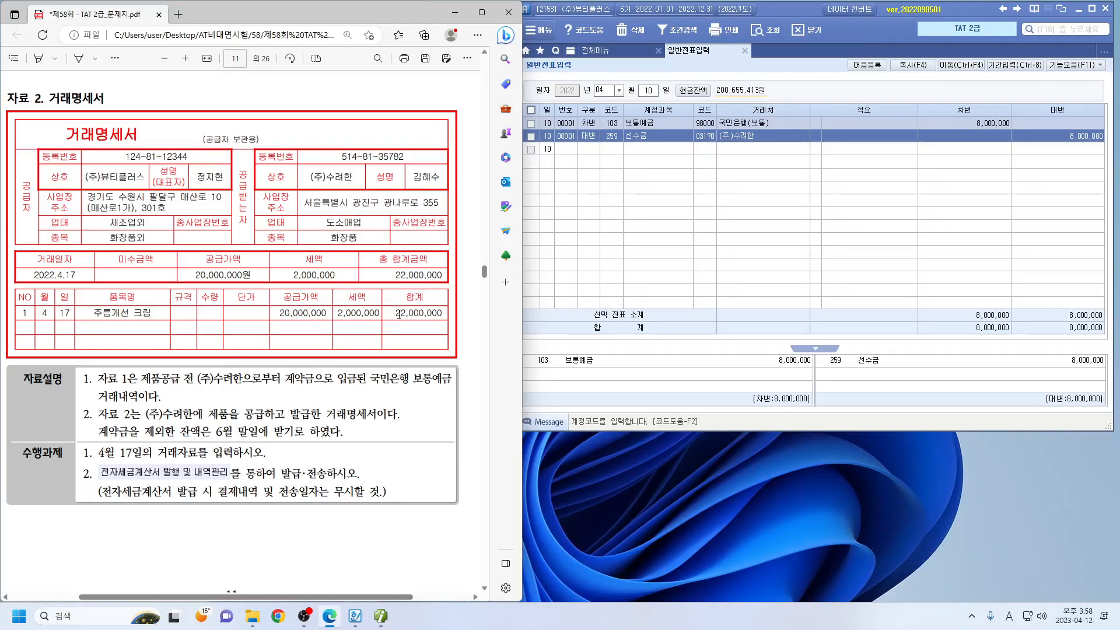
pyautogui.moveTo(397, 314); pyautogui.dragTo(432, 326)
pyautogui.click(438, 382)
# Step: Start a 매입매출전표입력 entry dated April 17 with tax type 11 과세
pyautogui.click(604, 53)
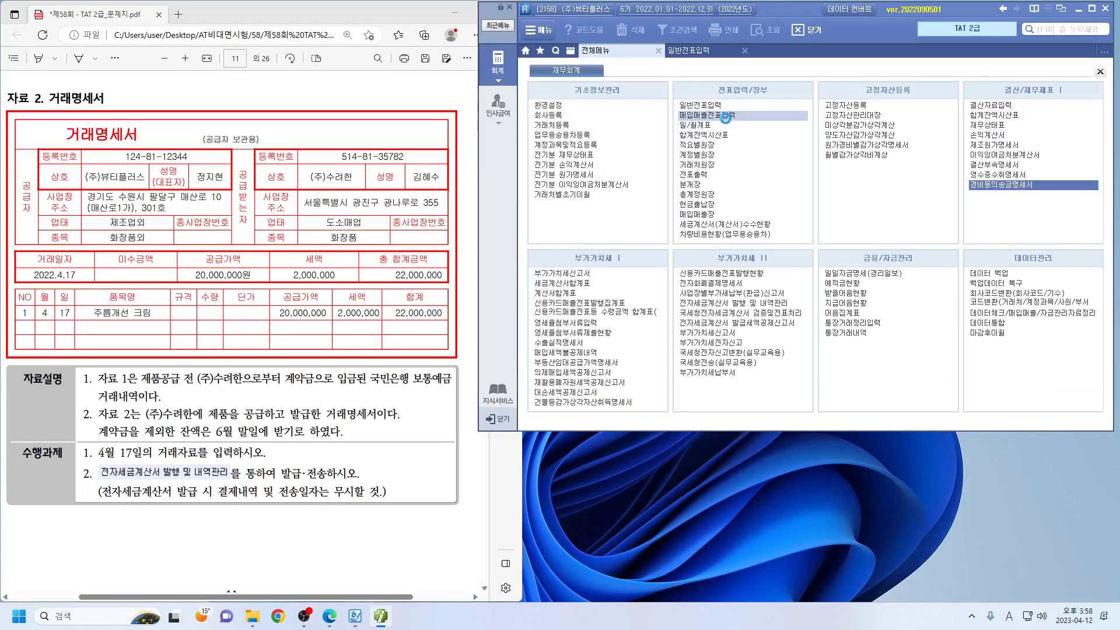
pyautogui.write('04')
pyautogui.press('Return')
pyautogui.write('17')
pyautogui.press('Return')
pyautogui.press('Return')
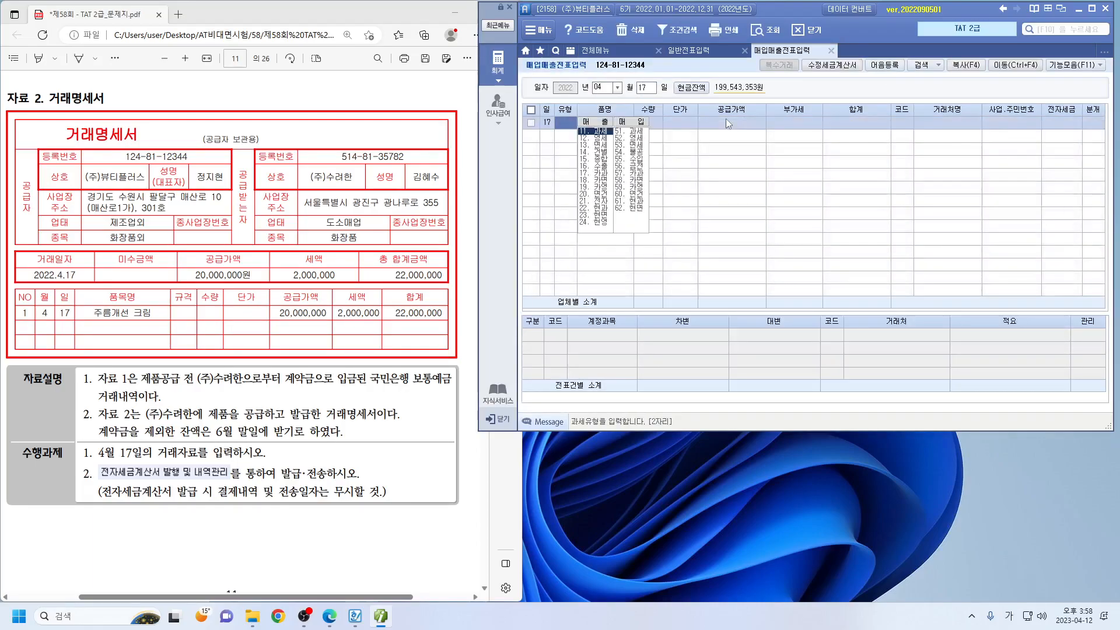
pyautogui.write('11')
pyautogui.press('Return')
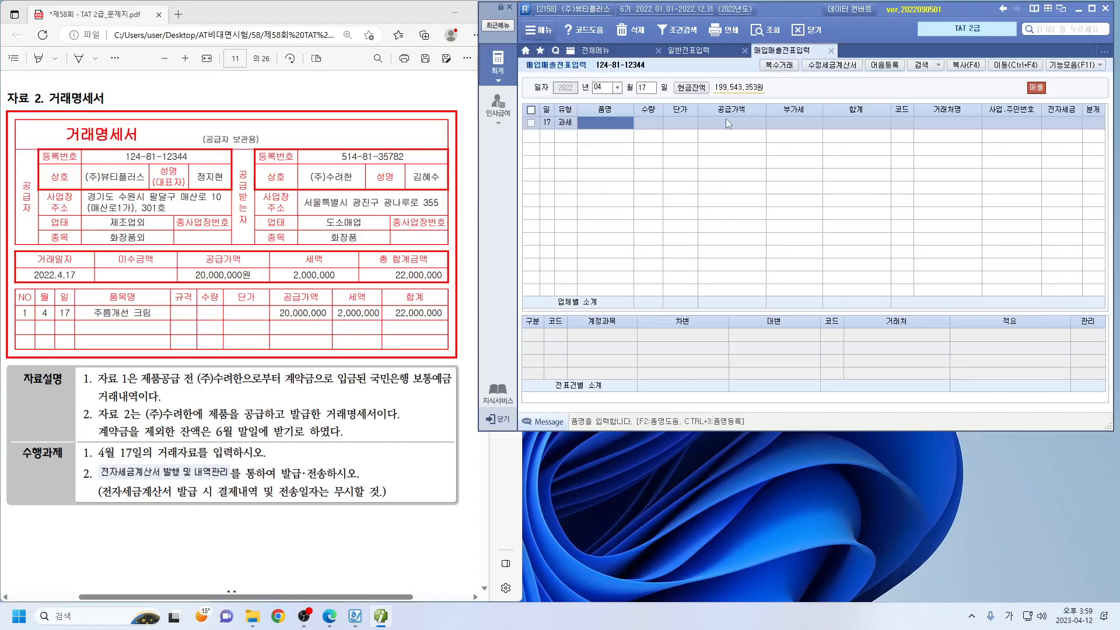
# Step: Enter 제품 as the item and 20,000,000 as the supply value of the April 17 sale
pyautogui.write('제품')
pyautogui.press('Return')
pyautogui.press('Return')
pyautogui.press('Return')
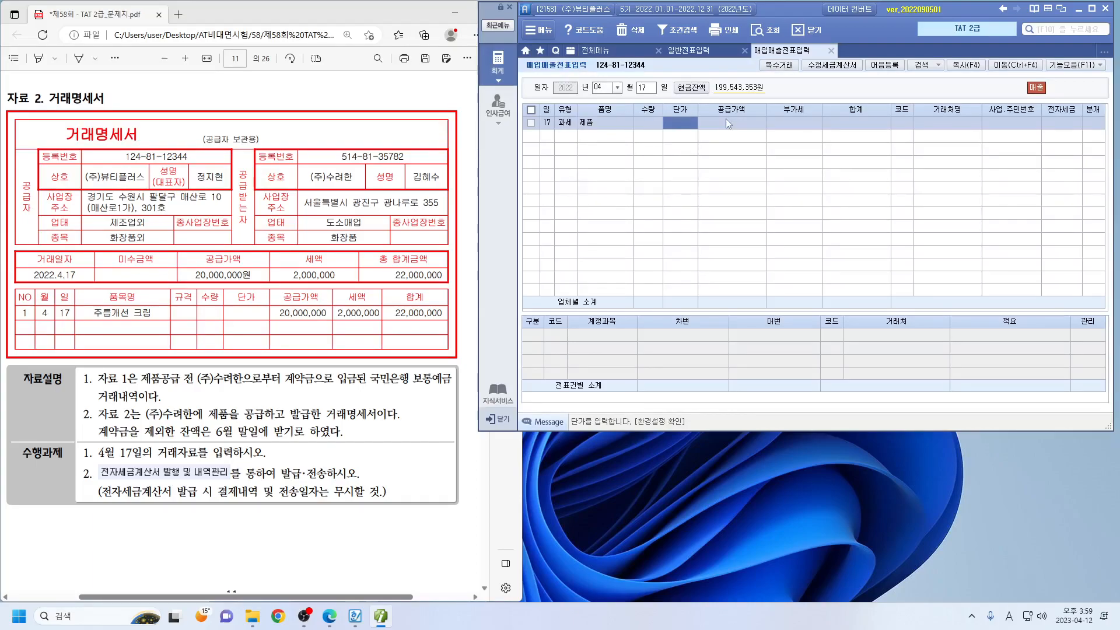
pyautogui.write('20000000')
pyautogui.press('Return')
pyautogui.press('Return')
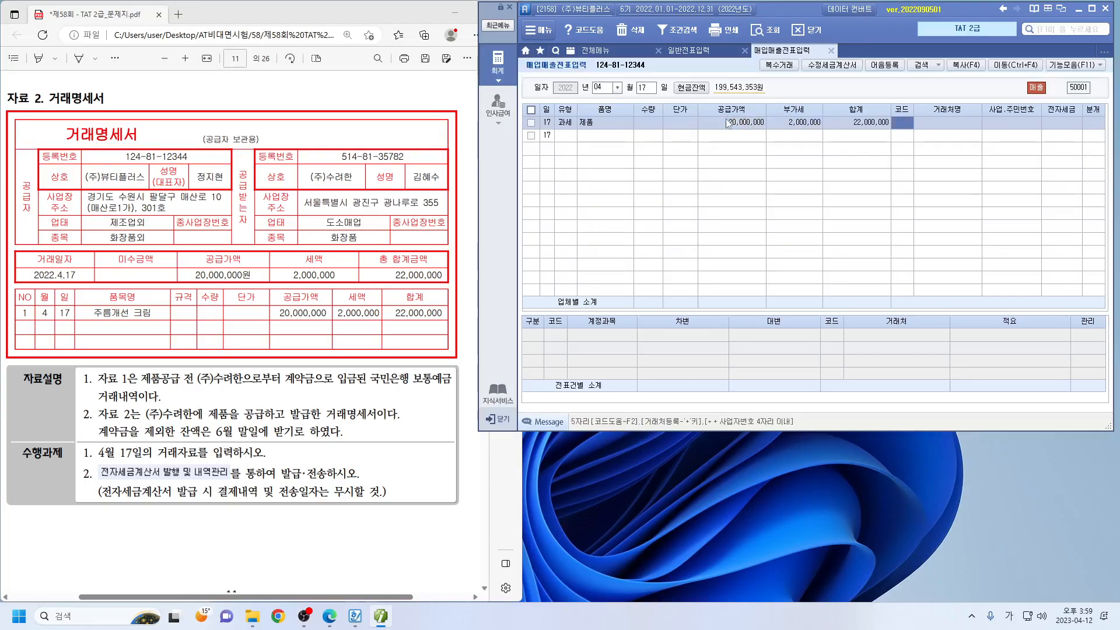
# Step: Assign (주)수려한 as the sale's vendor, leave 전자세금 blank, and choose 3 혼합 as the journal type
pyautogui.write('수려')
pyautogui.press('Return')
pyautogui.press('Return')
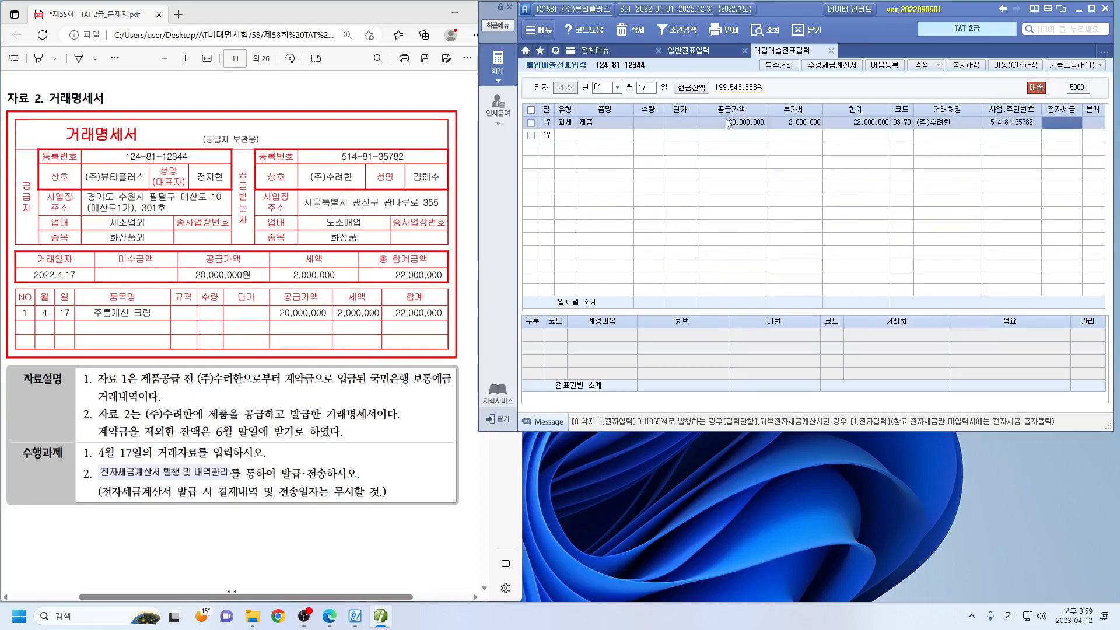
pyautogui.press('Return')
pyautogui.press('3')
pyautogui.press('Return')
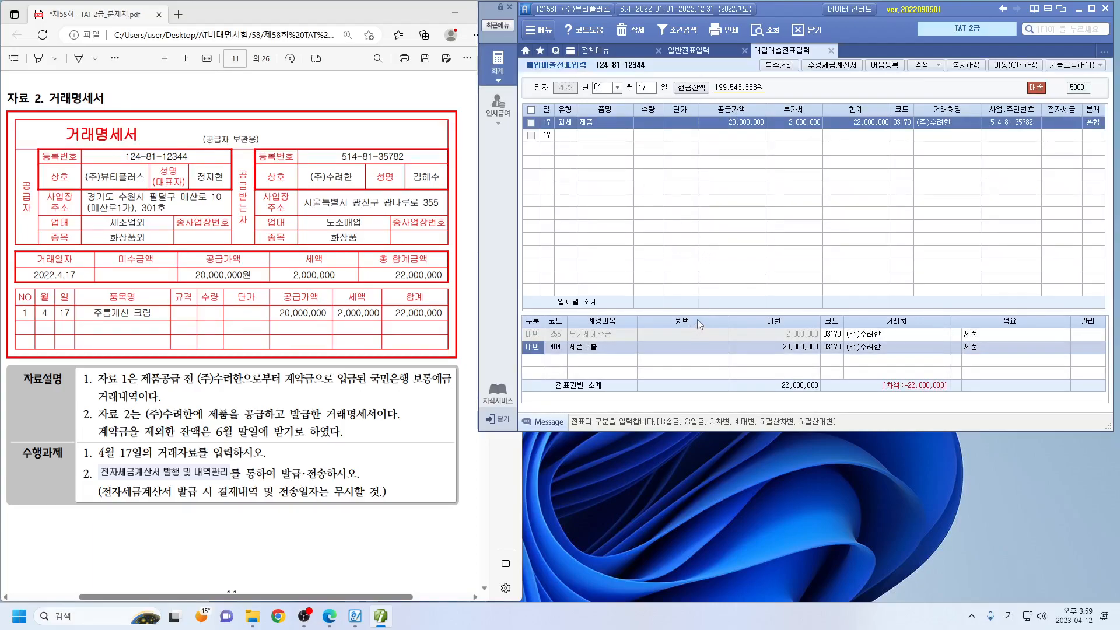
# Step: Add a debit line to the sale's journal for account 259 선수금 with the amount 8,000,000
pyautogui.moveTo(703, 315); pyautogui.dragTo(694, 278)
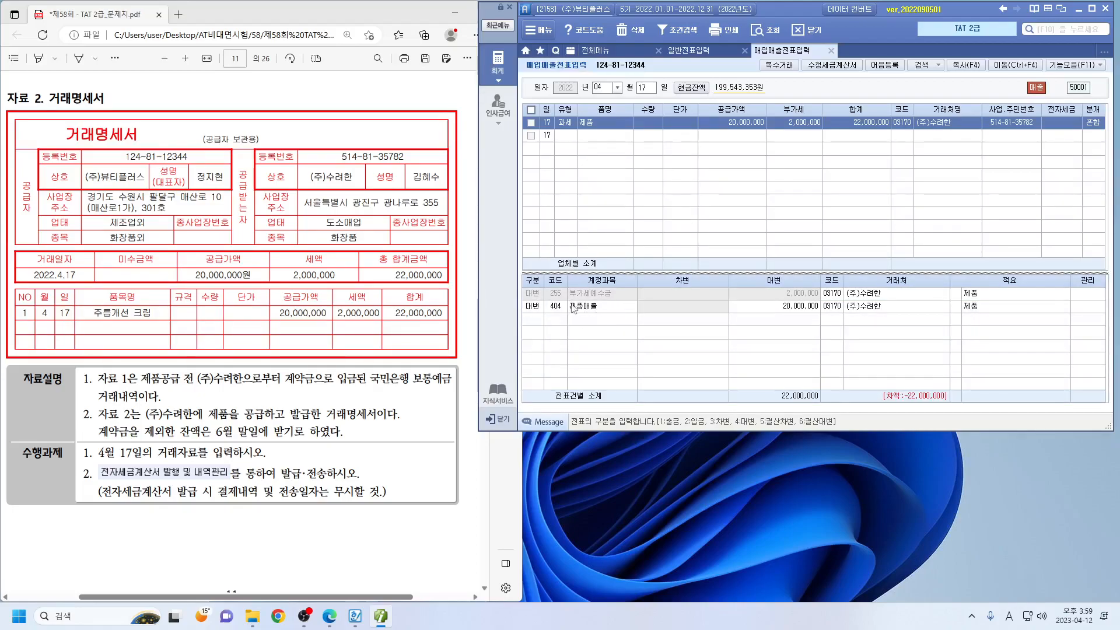
pyautogui.click(535, 319)
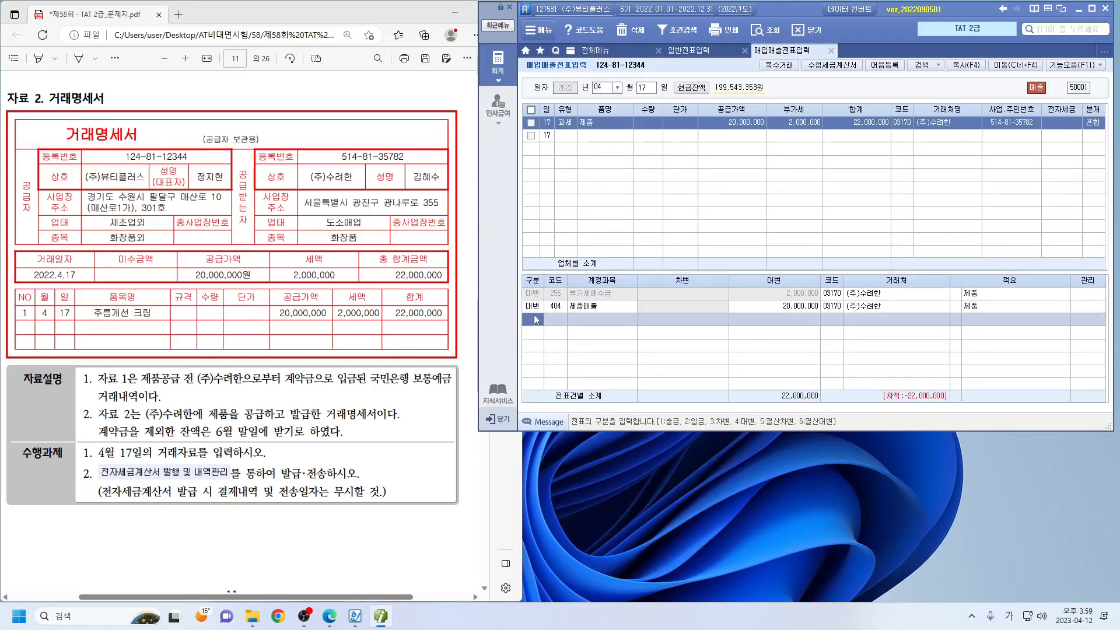
pyautogui.write('3선수')
pyautogui.press('Return')
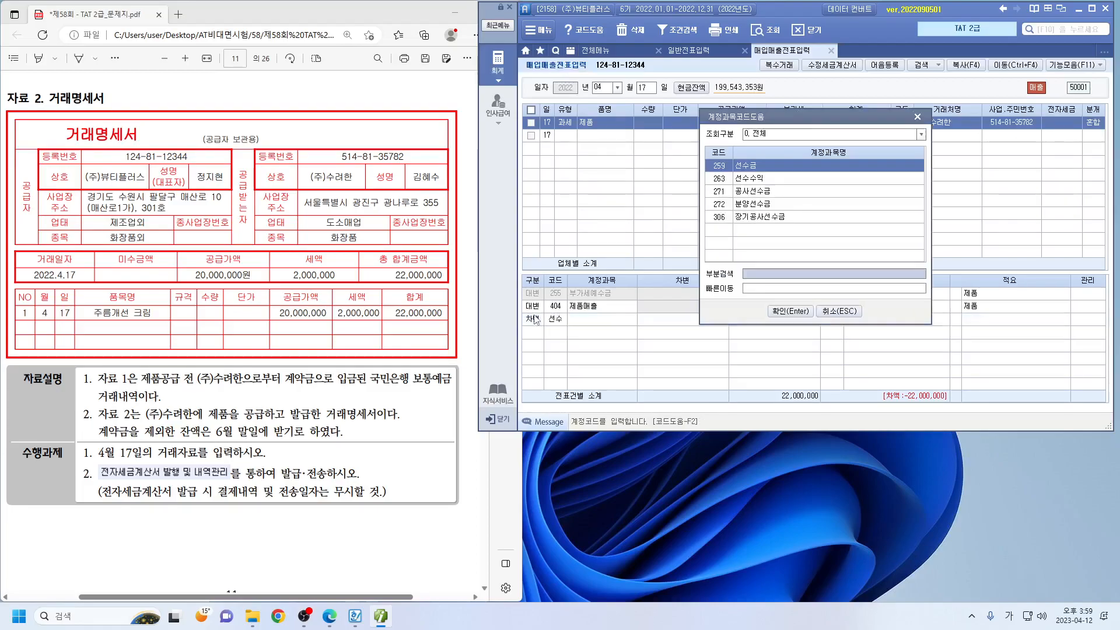
pyautogui.press('Return')
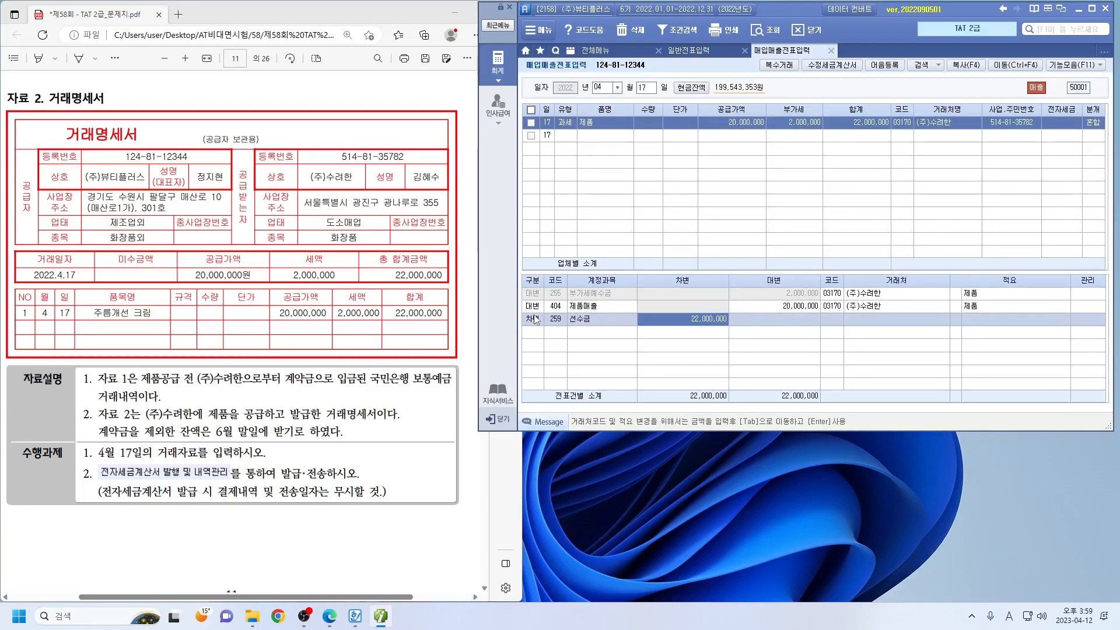
pyautogui.write('8,000,000')
pyautogui.press('Return')
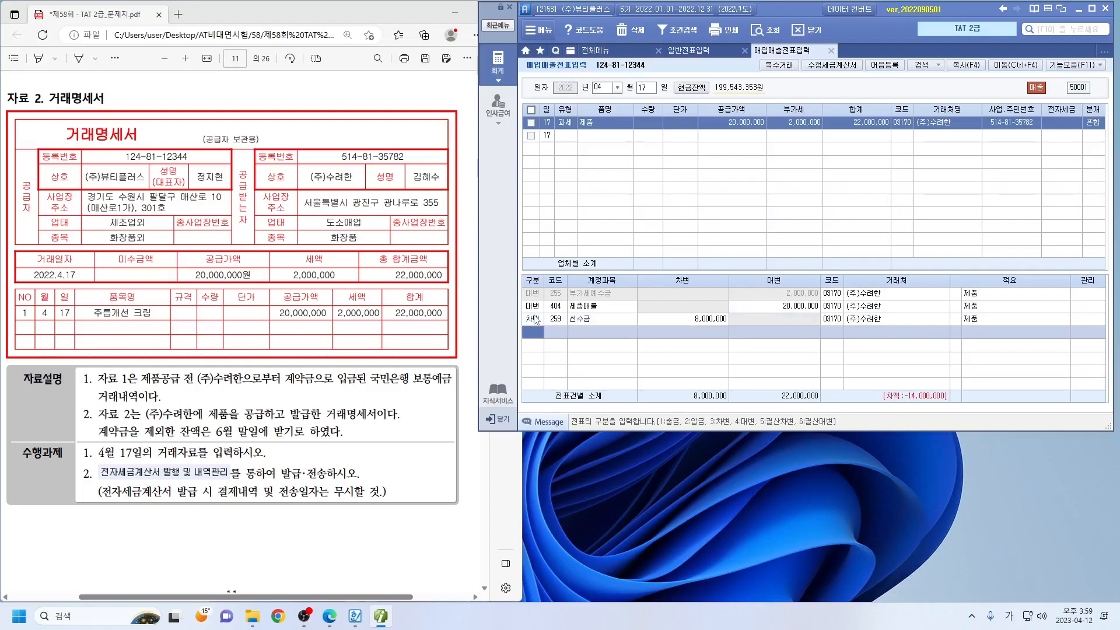
# Step: Add a debit line for account 108 외상매출금 with the amount 14,000,000
pyautogui.write('3')
pyautogui.press('Return')
pyautogui.write('108')
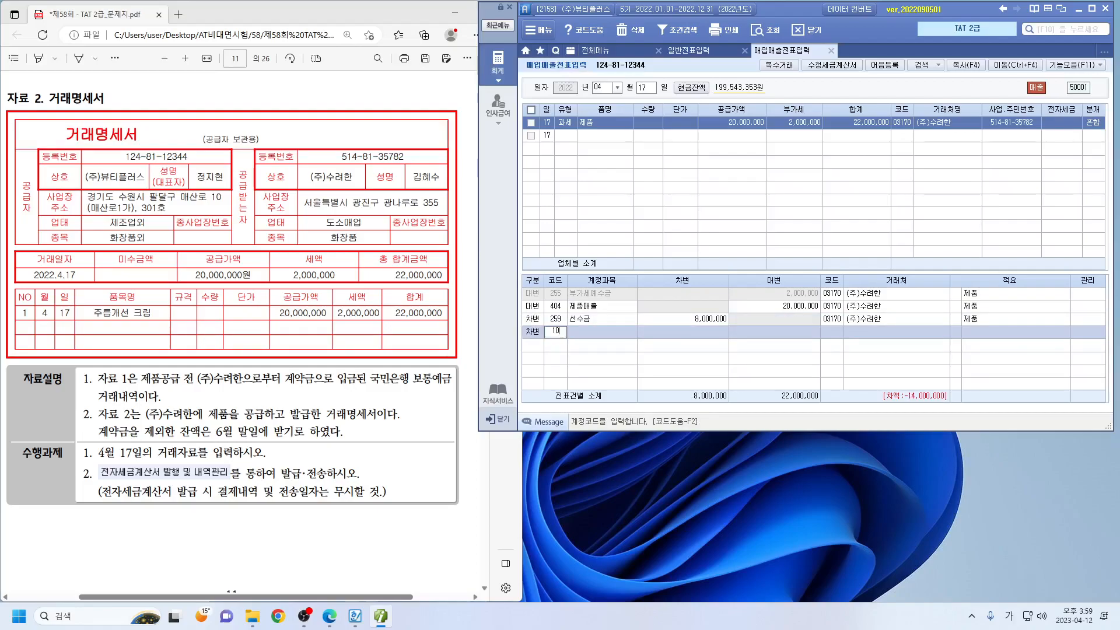
pyautogui.press('Return')
pyautogui.write('14,000,000')
pyautogui.press('Return')
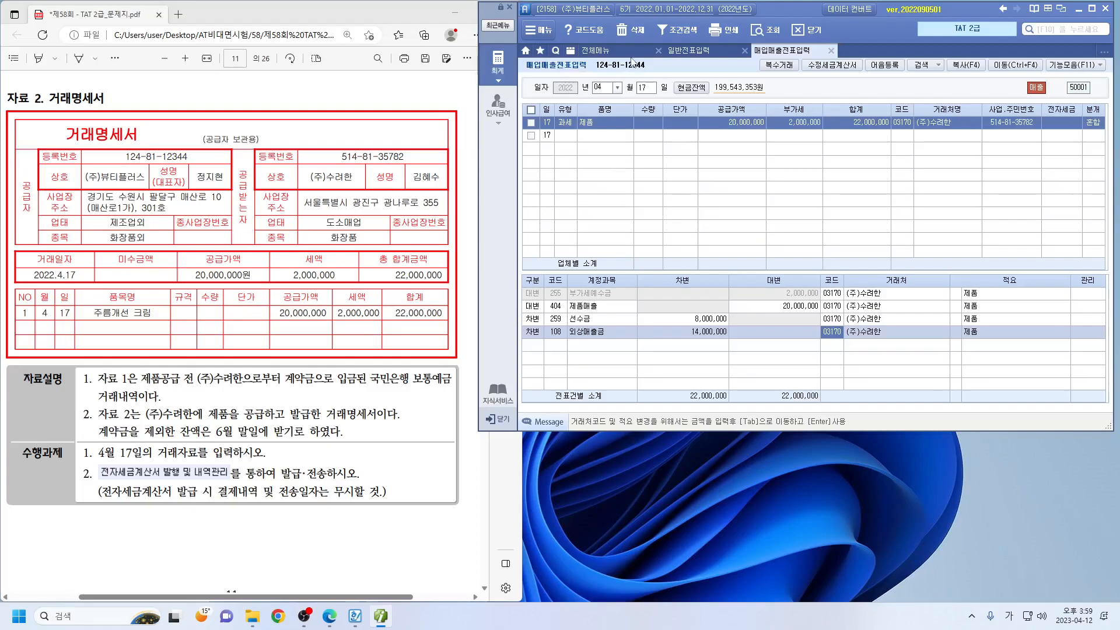
# Step: Query 전자세금계산서 발행 및 내역관리 for April 17, 2022, covering all vendors
pyautogui.click(595, 50)
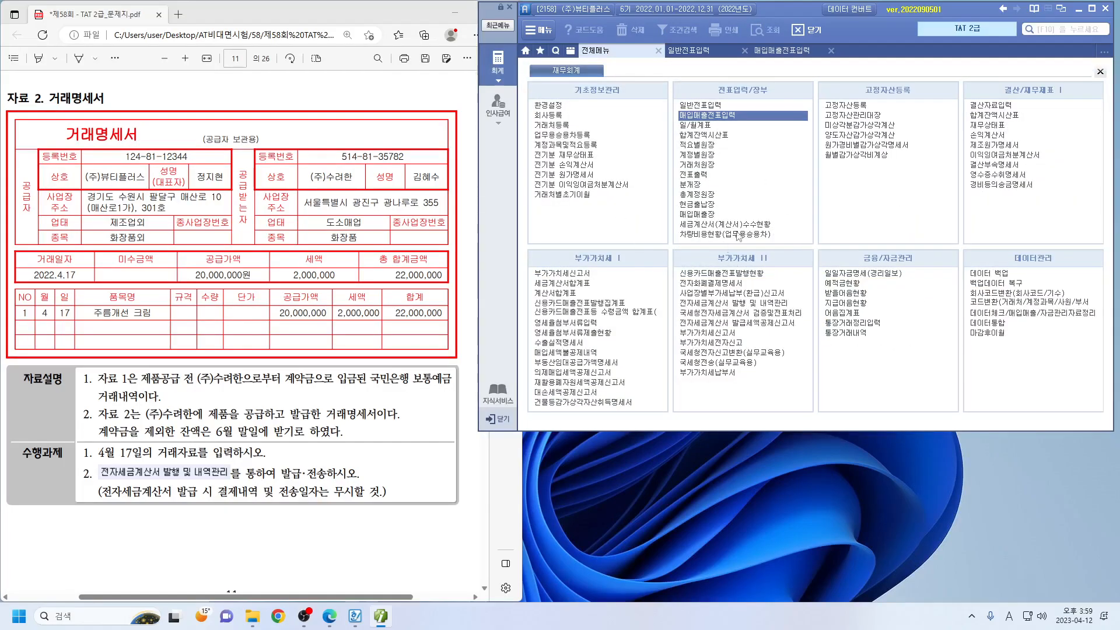
pyautogui.click(727, 302)
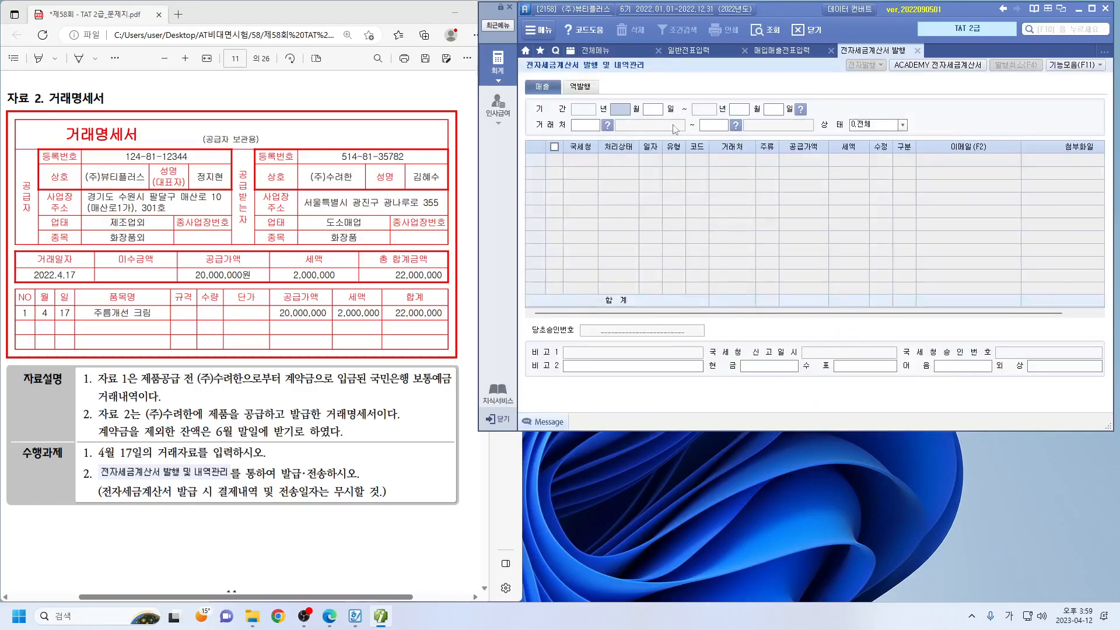
pyautogui.write('041704')
pyautogui.write('14')
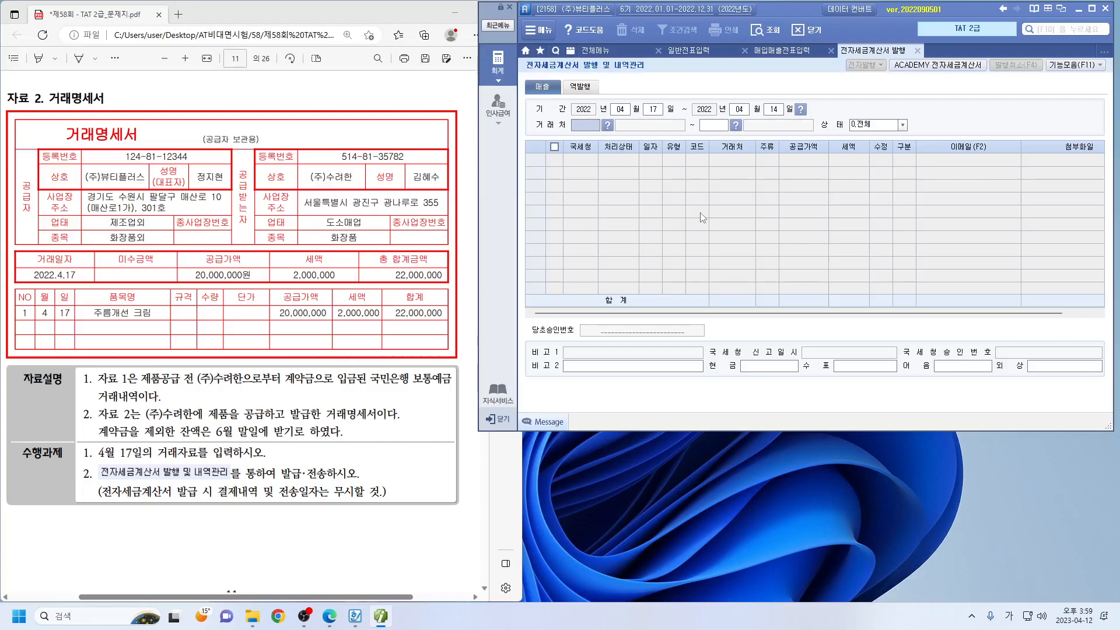
pyautogui.click(772, 113)
pyautogui.write('17')
pyautogui.press('Return')
pyautogui.press('Return')
pyautogui.press('Return')
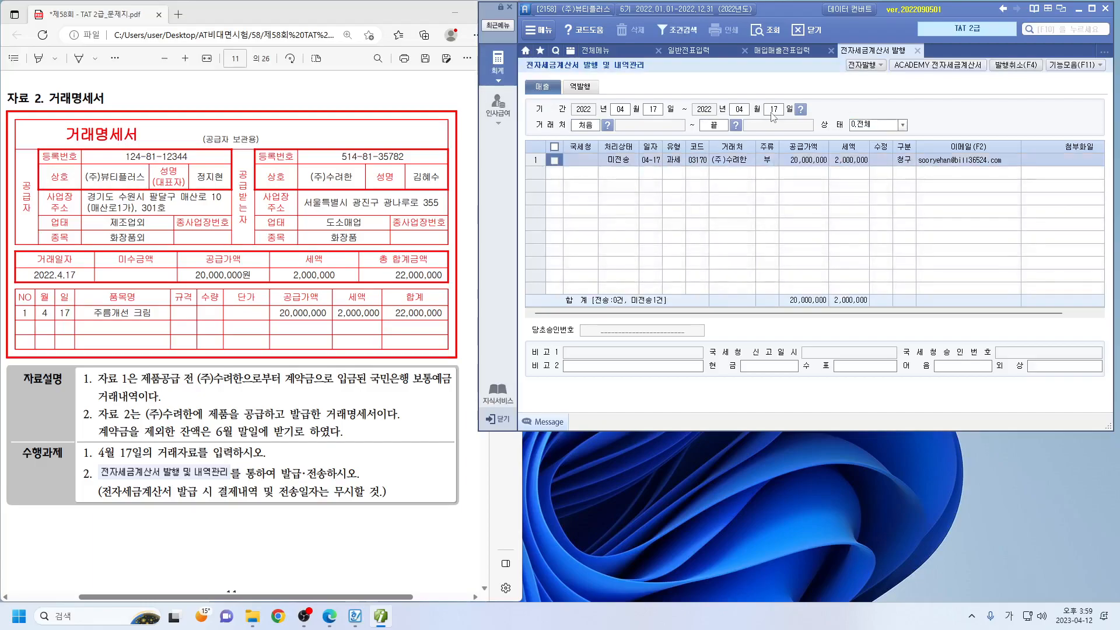
# Step: Issue the electronic tax invoice for the (주)수려한 sale, accepting the prefilled login credentials
pyautogui.click(554, 160)
pyautogui.click(863, 64)
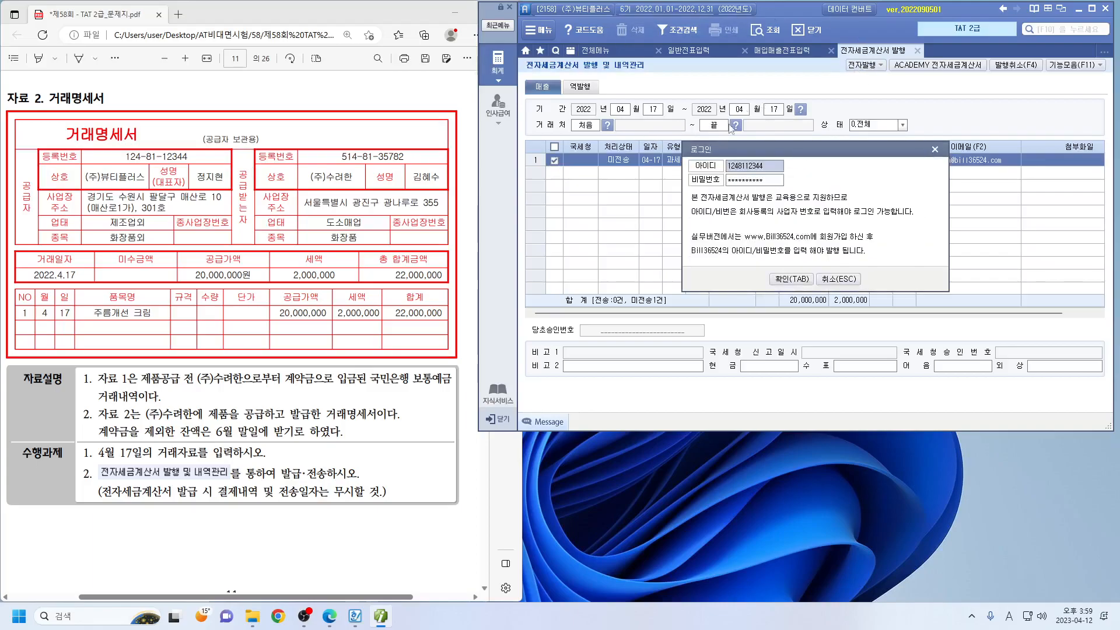
pyautogui.click(791, 279)
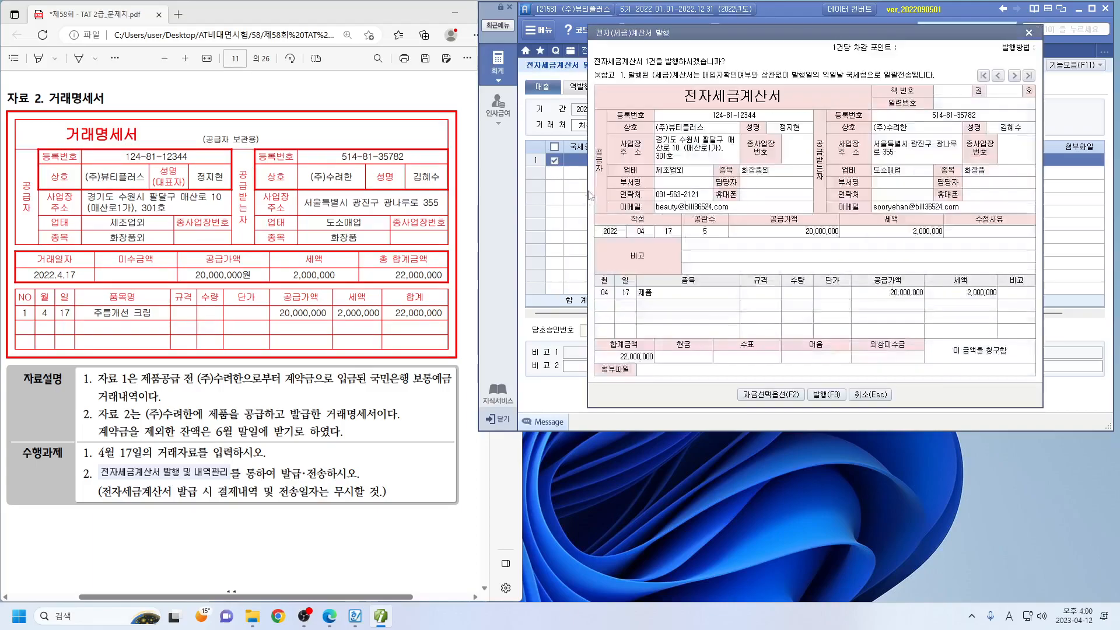
pyautogui.click(812, 389)
pyautogui.click(559, 333)
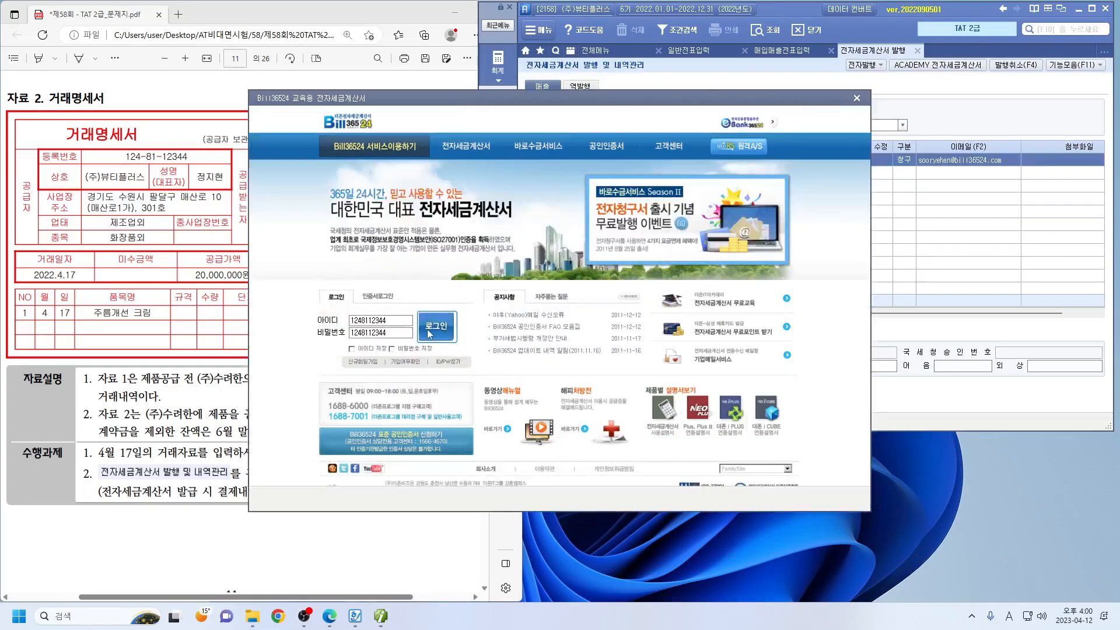
# Step: Log in to the Bill36524 educational site, look up the April 17 sales invoice, issue it, and close the site
pyautogui.click(430, 333)
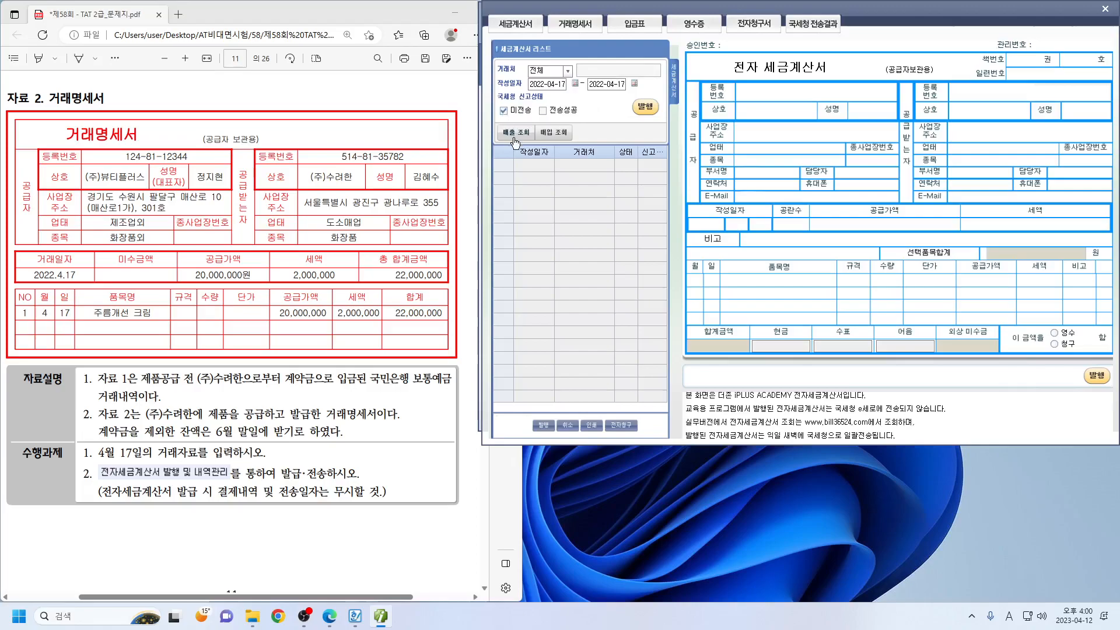
pyautogui.click(511, 136)
pyautogui.click(647, 110)
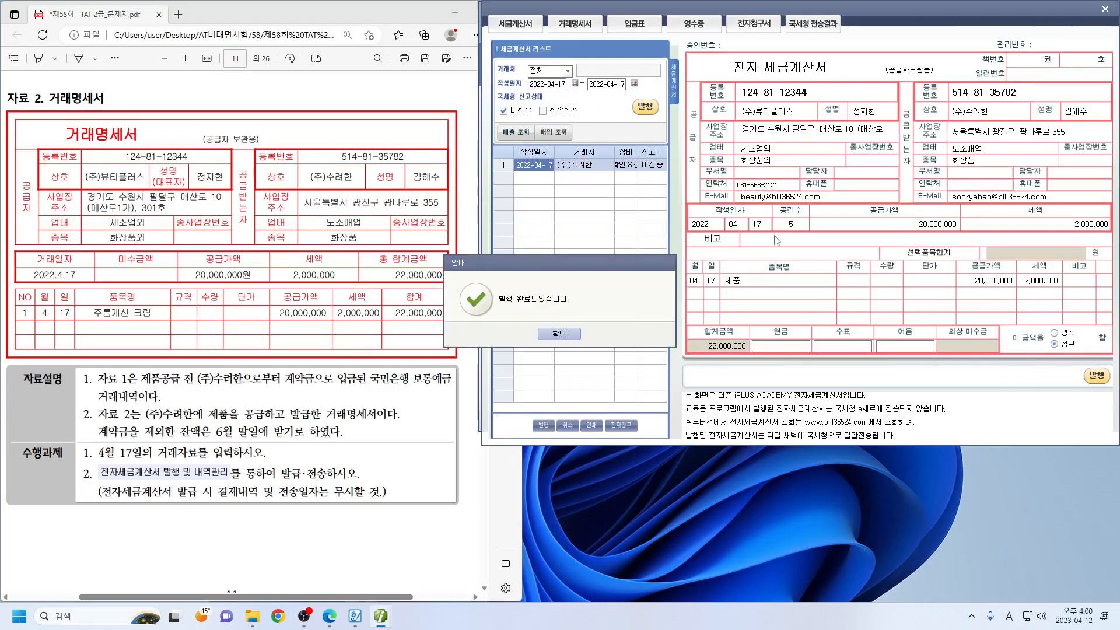
pyautogui.click(559, 333)
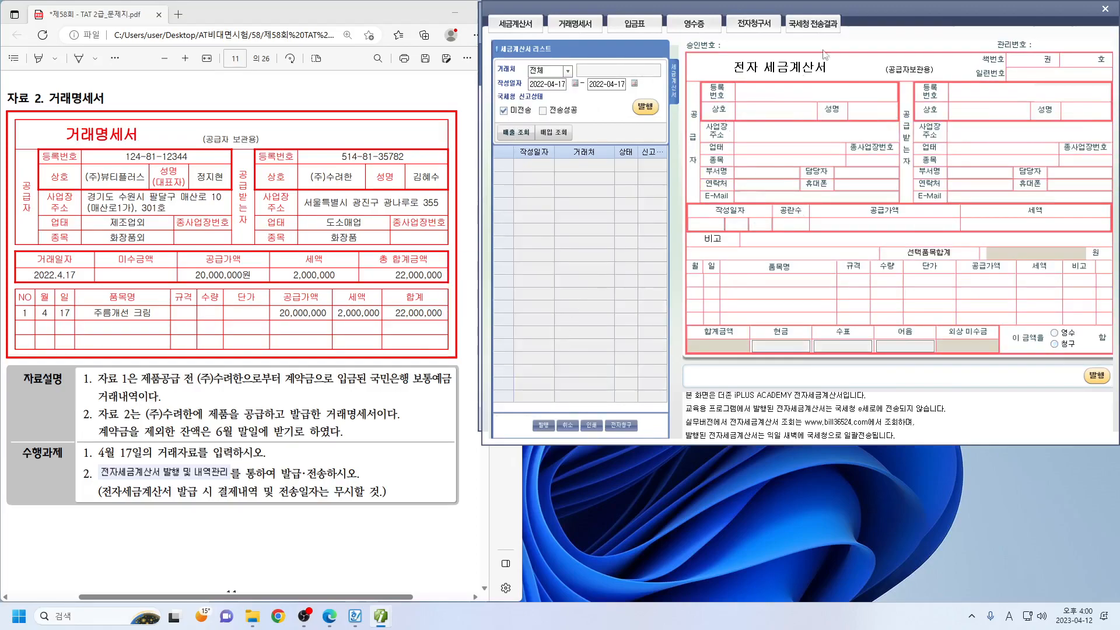
pyautogui.click(1104, 9)
# Step: Review the 수정전자세금계산서의 발급 question on page 12 of the PDF and highlight the word 착오 in yellow
pyautogui.click(411, 230)
pyautogui.scroll(-10, 409, 231)
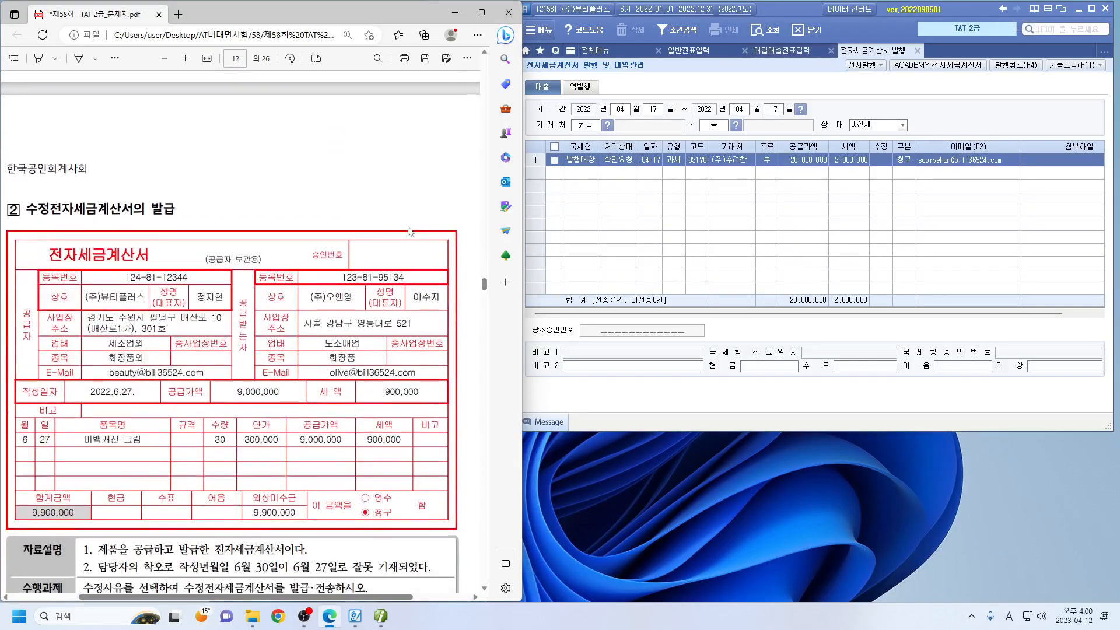
pyautogui.scroll(2, 410, 232)
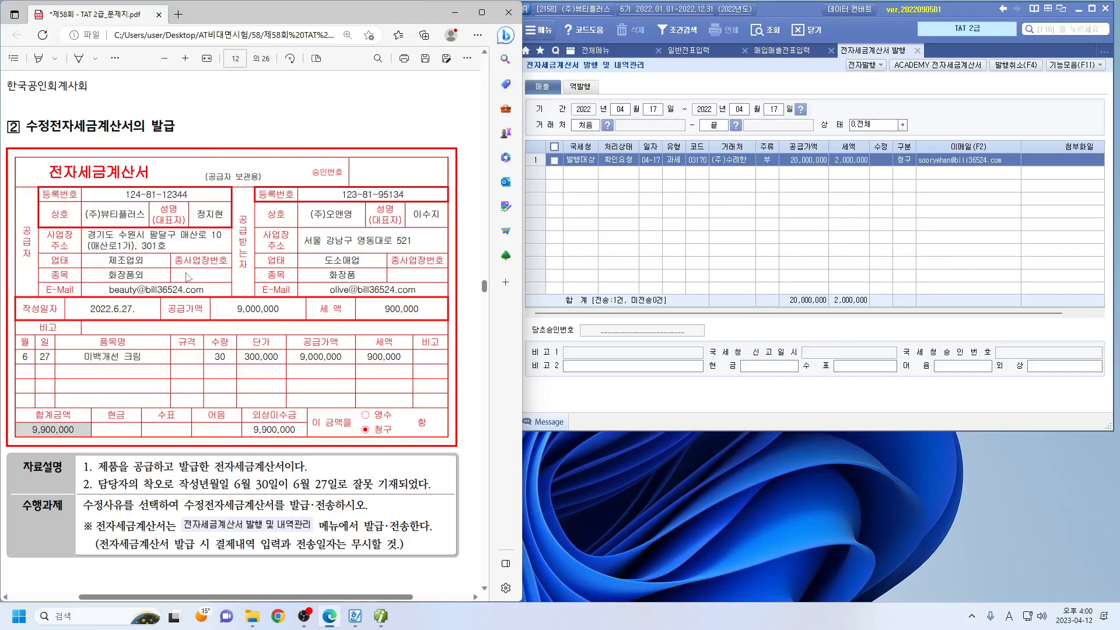
pyautogui.moveTo(145, 485); pyautogui.dragTo(162, 488)
pyautogui.moveTo(182, 432)
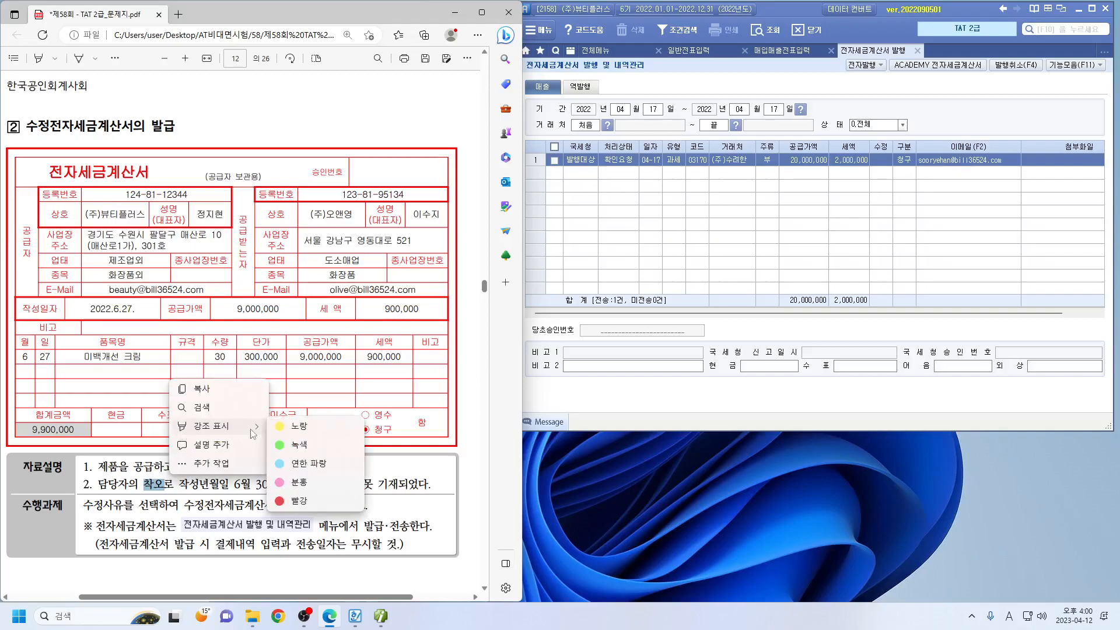
pyautogui.click(284, 428)
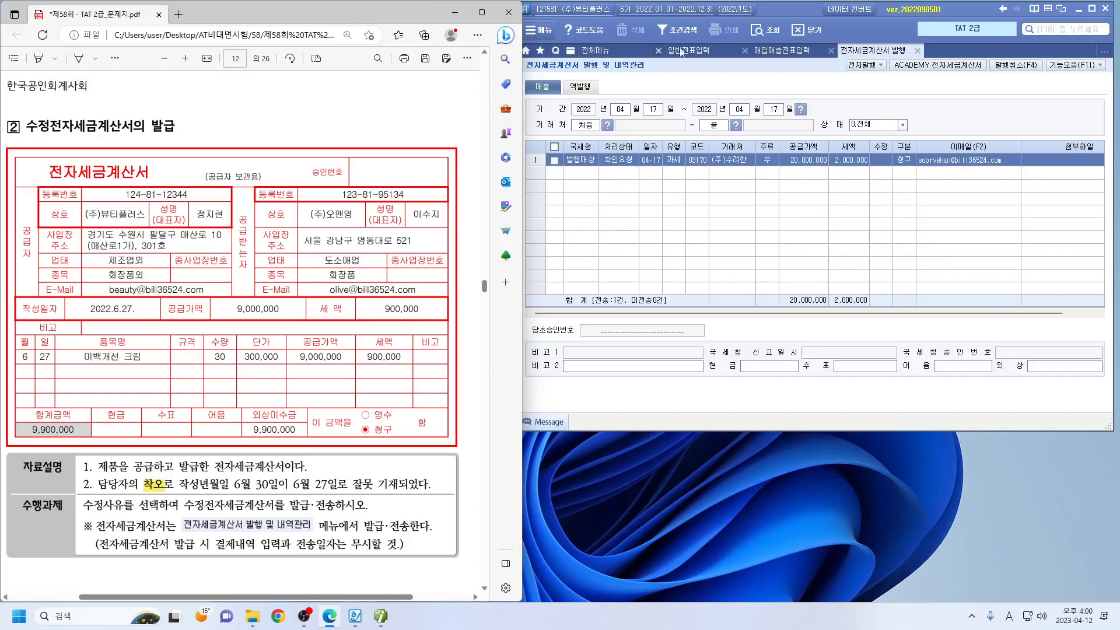
# Step: Look up June 27 in 매입매출전표입력 and select the 미백개선 크림 sale to (주)오앤영
pyautogui.click(768, 52)
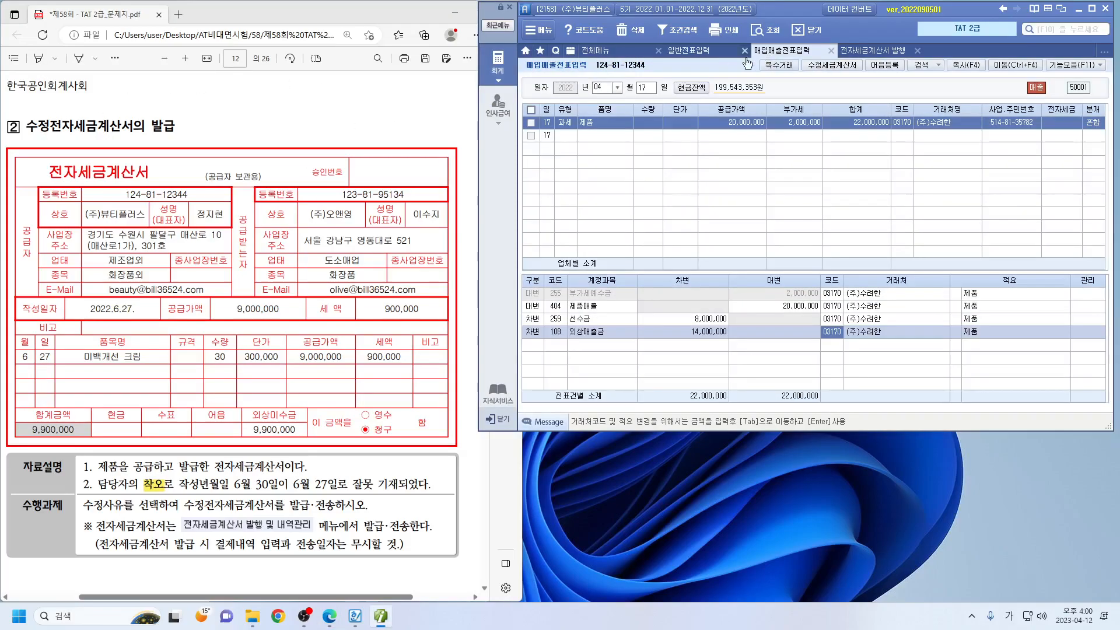
pyautogui.click(606, 87)
pyautogui.write('06')
pyautogui.press('Return')
pyautogui.write('27')
pyautogui.press('Return')
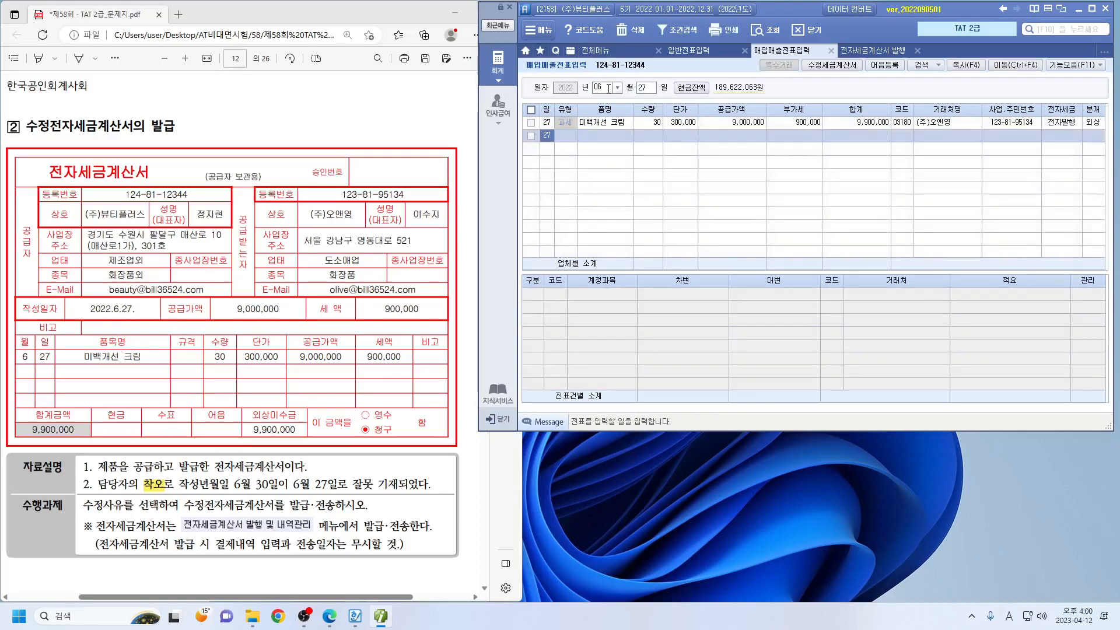
pyautogui.click(631, 123)
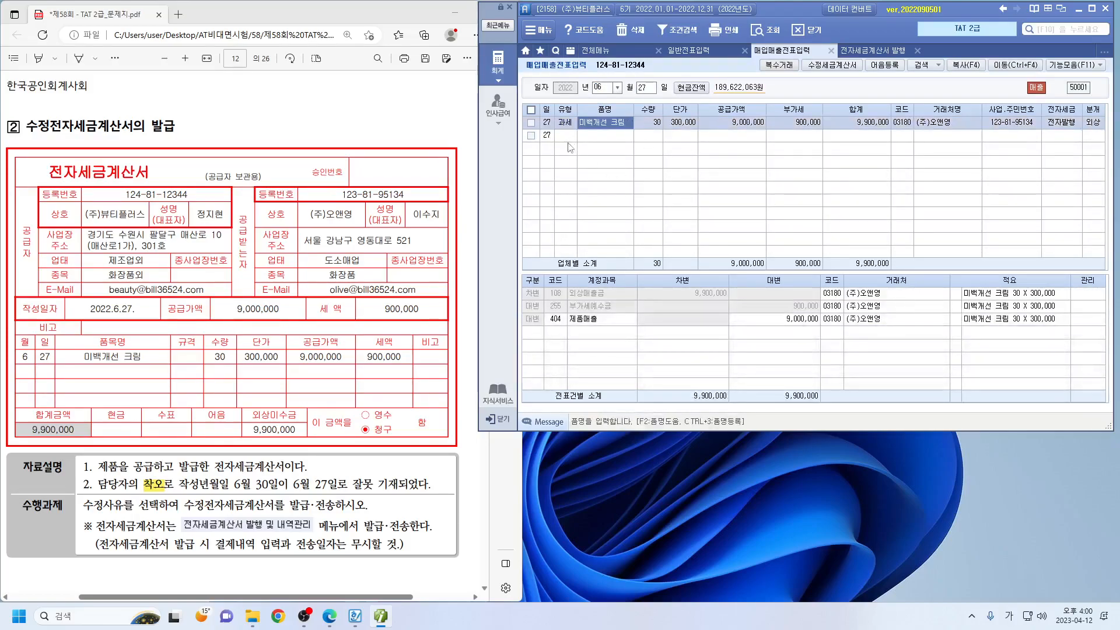
# Step: Start a corrected tax invoice for the selected sale with reason 1. 기재사항 착오·정정 and erroneous item 2. 작성년월일
pyautogui.click(832, 64)
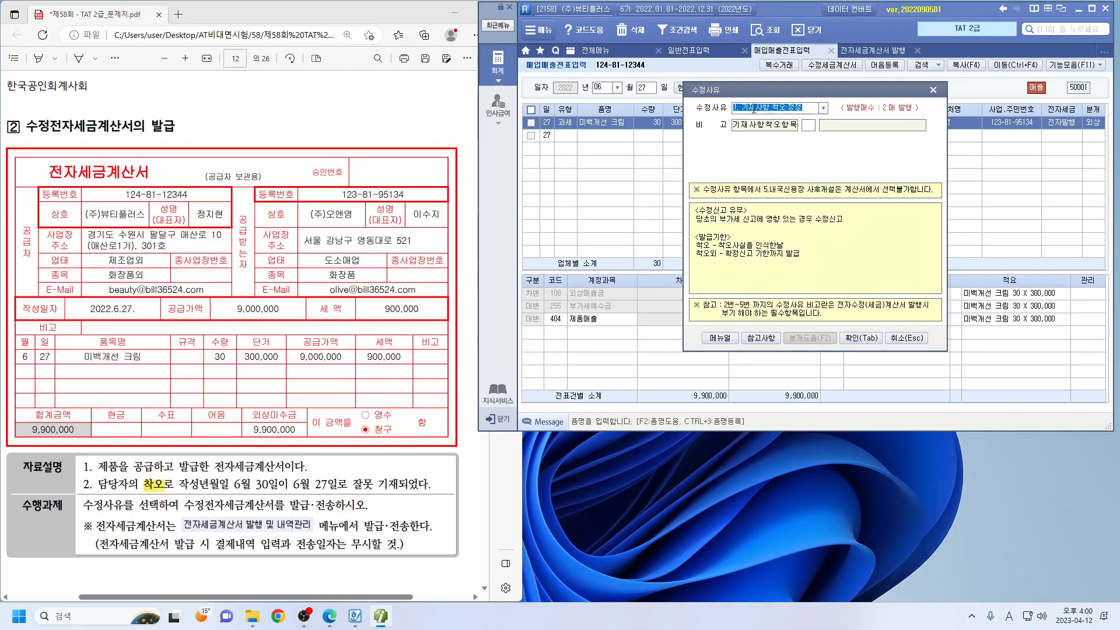
pyautogui.click(809, 107)
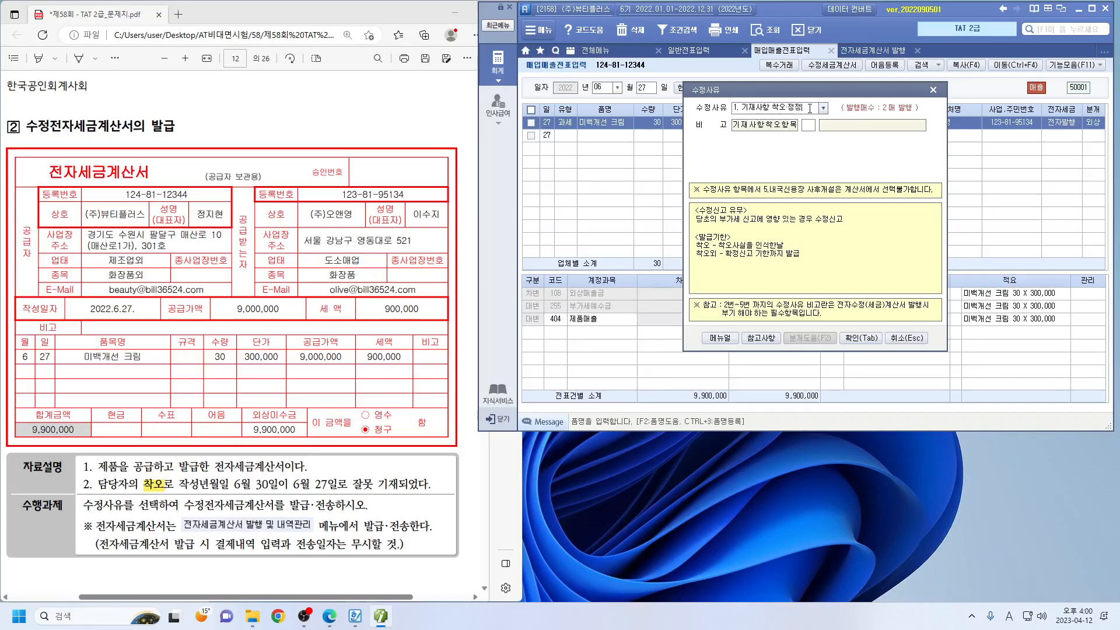
pyautogui.click(810, 126)
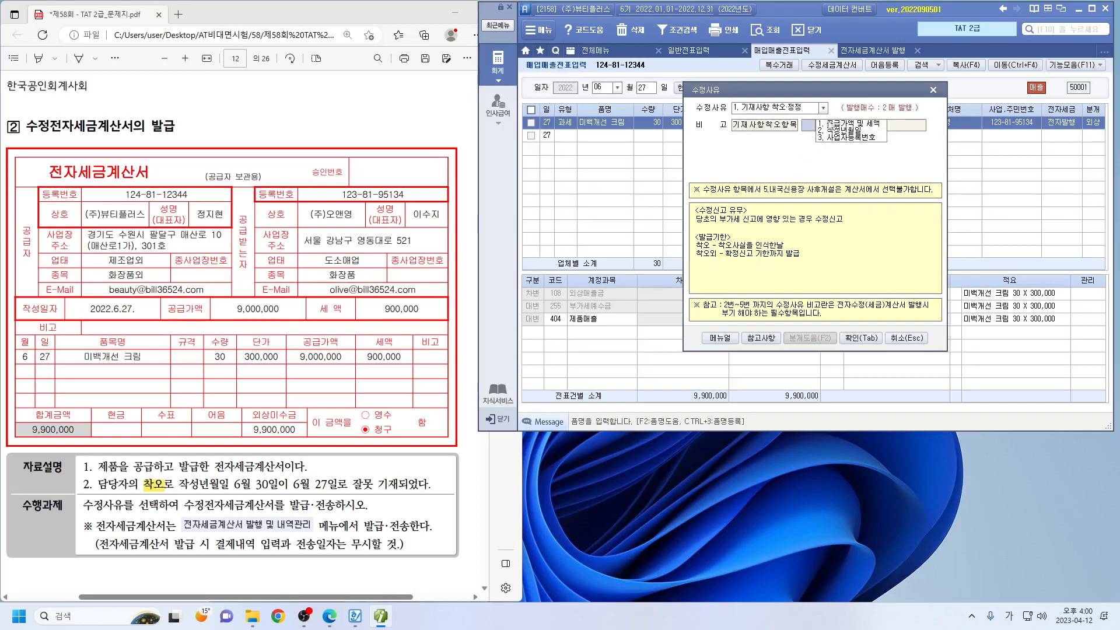
pyautogui.click(823, 109)
pyautogui.click(812, 122)
pyautogui.click(842, 137)
pyautogui.click(810, 124)
pyautogui.click(846, 130)
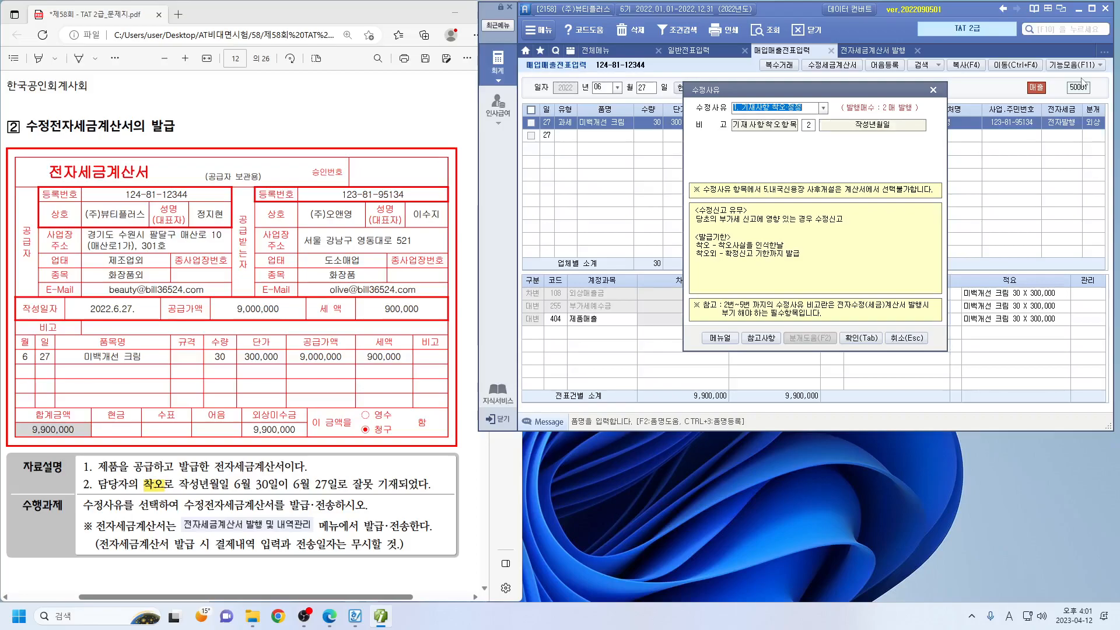
pyautogui.click(861, 339)
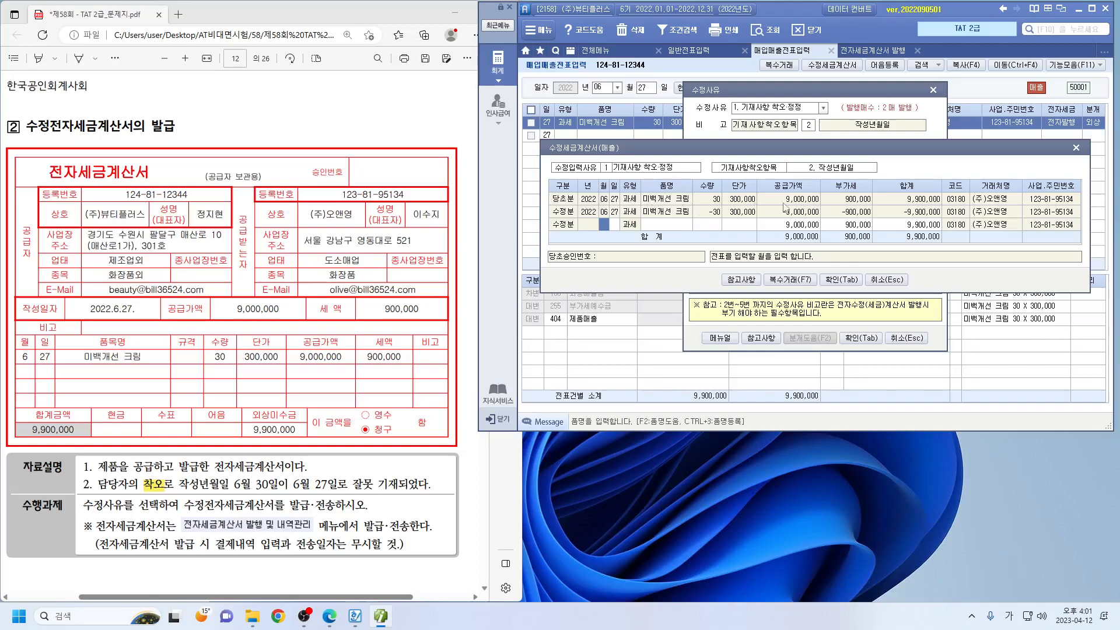
# Step: Enter the corrected 수정분 line dated June 30 for 미백개선 크림, quantity 30 at unit price 300,000, and confirm the correction
pyautogui.write('6')
pyautogui.press('Return')
pyautogui.write('30')
pyautogui.press('Return')
pyautogui.press('Return')
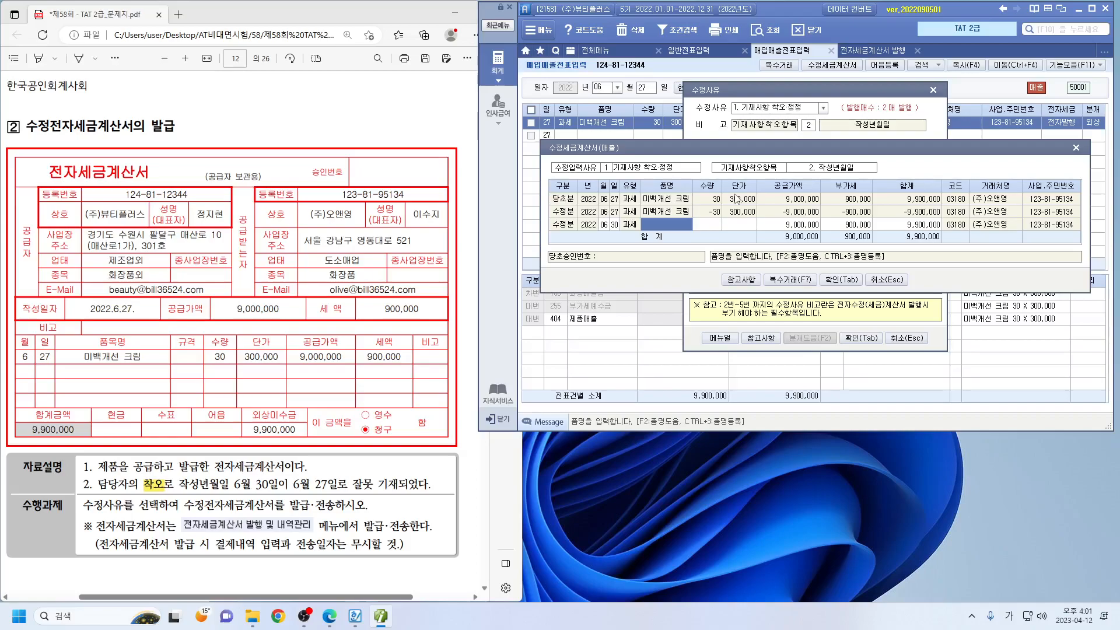
pyautogui.press('Return')
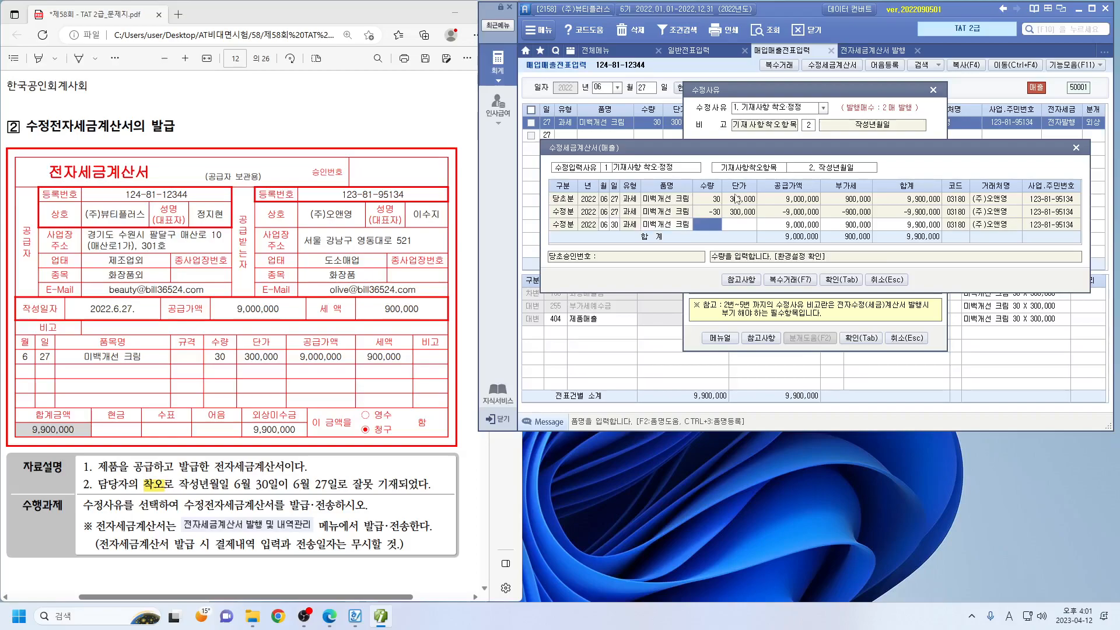
pyautogui.write('30')
pyautogui.press('Return')
pyautogui.write('30')
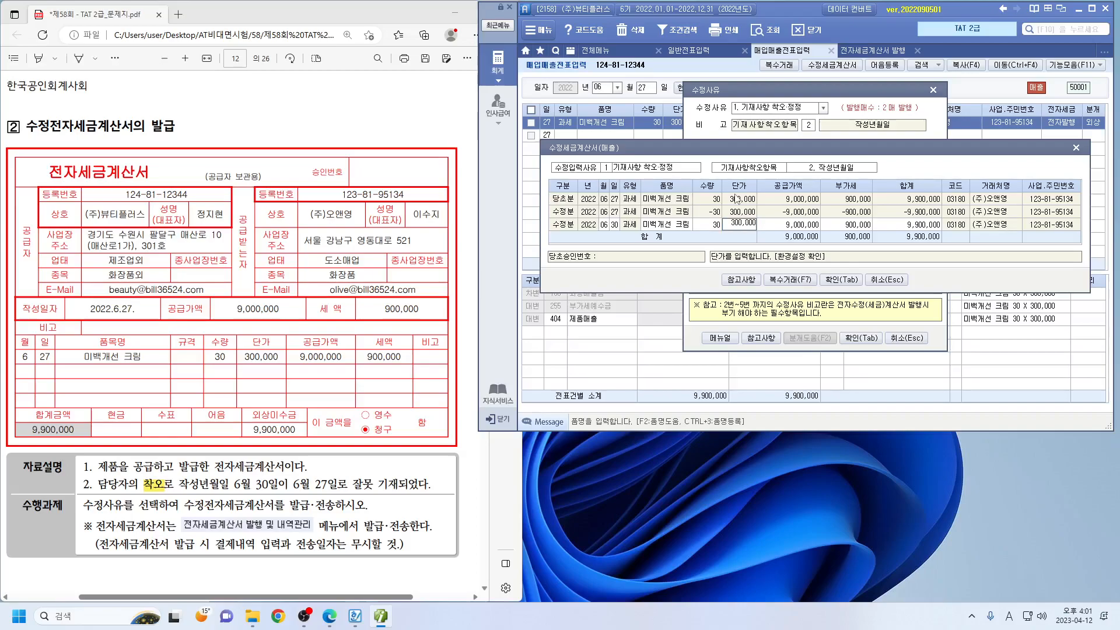
pyautogui.write('0,000')
pyautogui.press('Return')
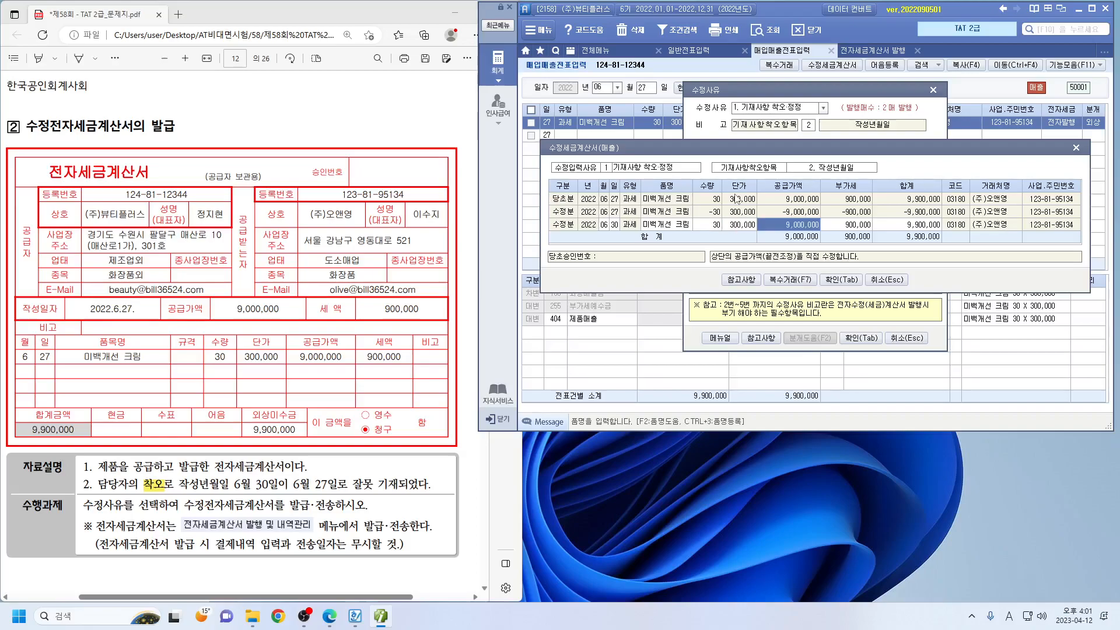
pyautogui.click(841, 279)
pyautogui.press('Return')
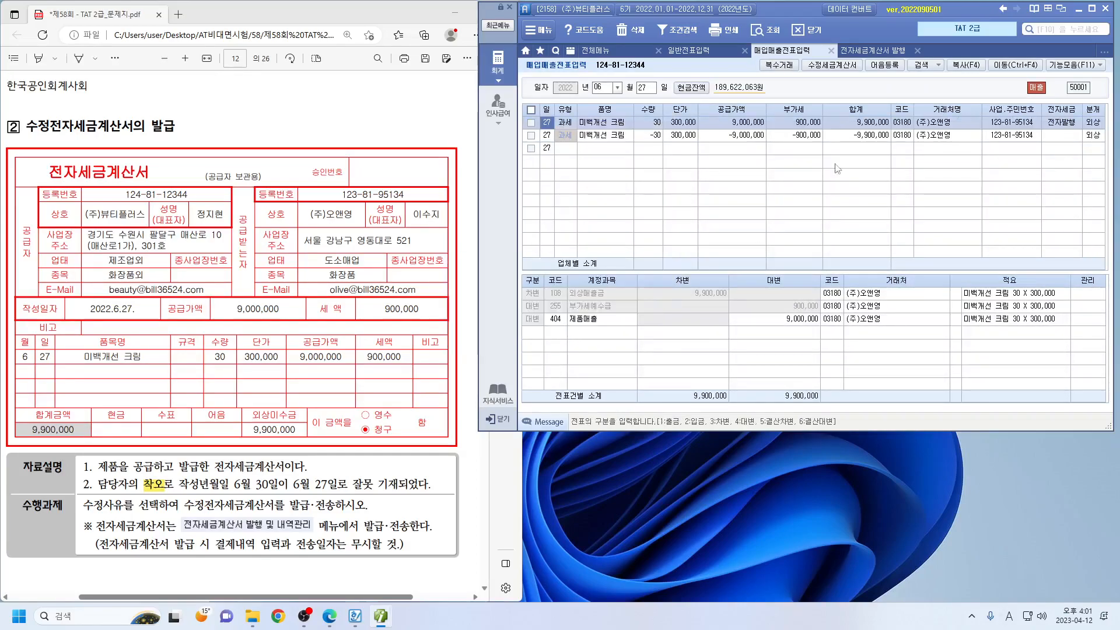
# Step: Look up June 30 in 매입매출전표입력 and examine the corrected (주)오앤영 sale and its journal lines
pyautogui.click(653, 89)
pyautogui.write('30')
pyautogui.press('Return')
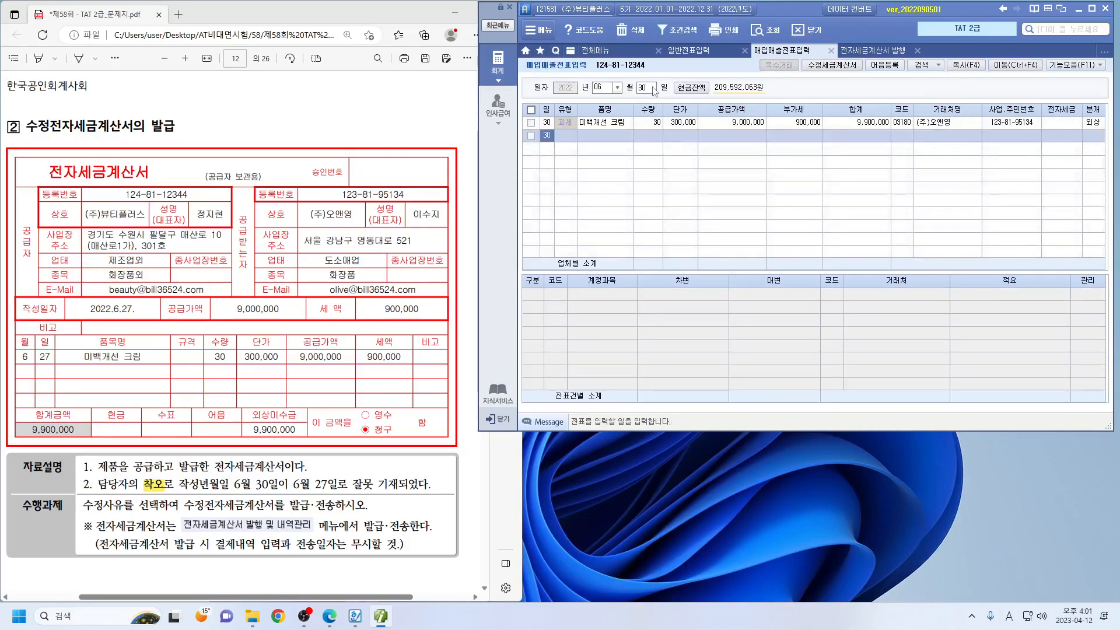
pyautogui.click(733, 123)
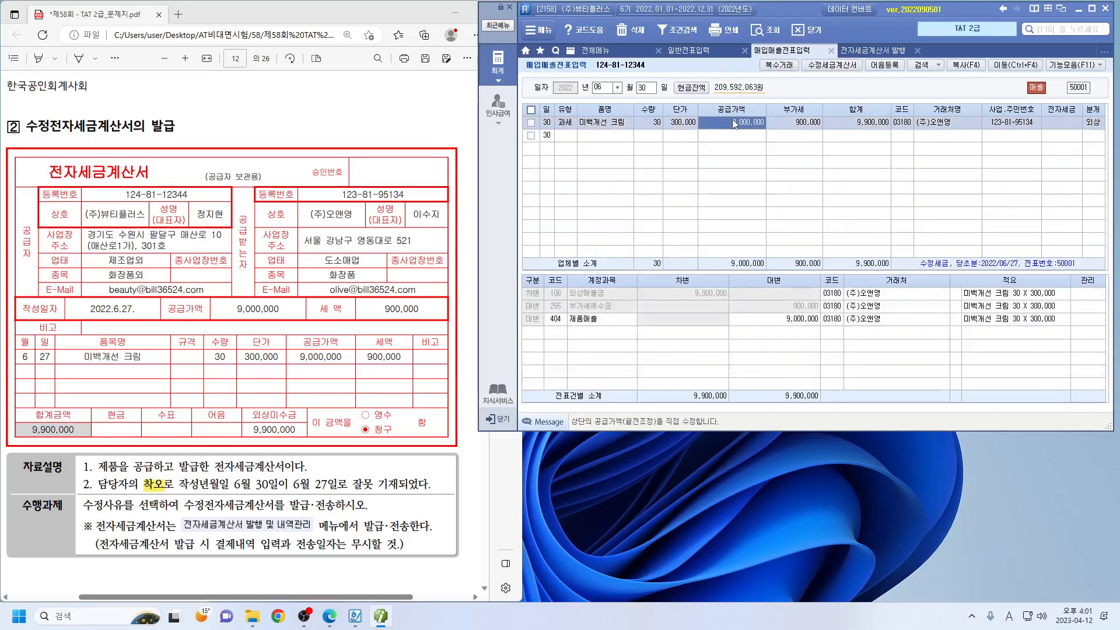
# Step: Query 전자세금계산서 발행 및 내역관리 for sales invoices from 2022-06-27 to 2022-06-30, covering all customers
pyautogui.click(885, 51)
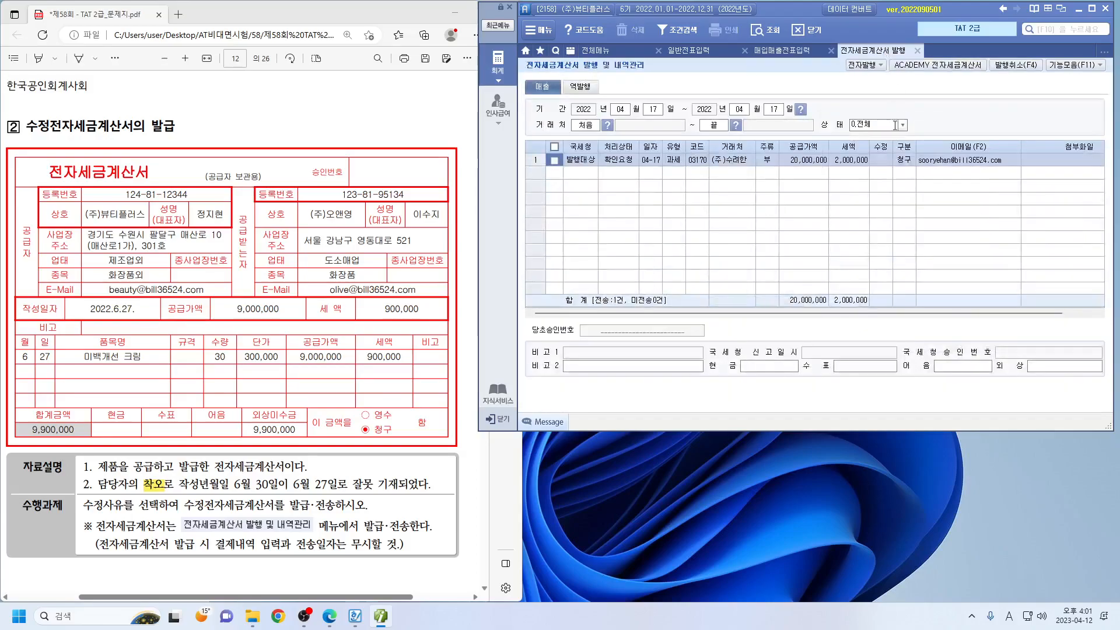
pyautogui.click(618, 110)
pyautogui.write('06')
pyautogui.press('Return')
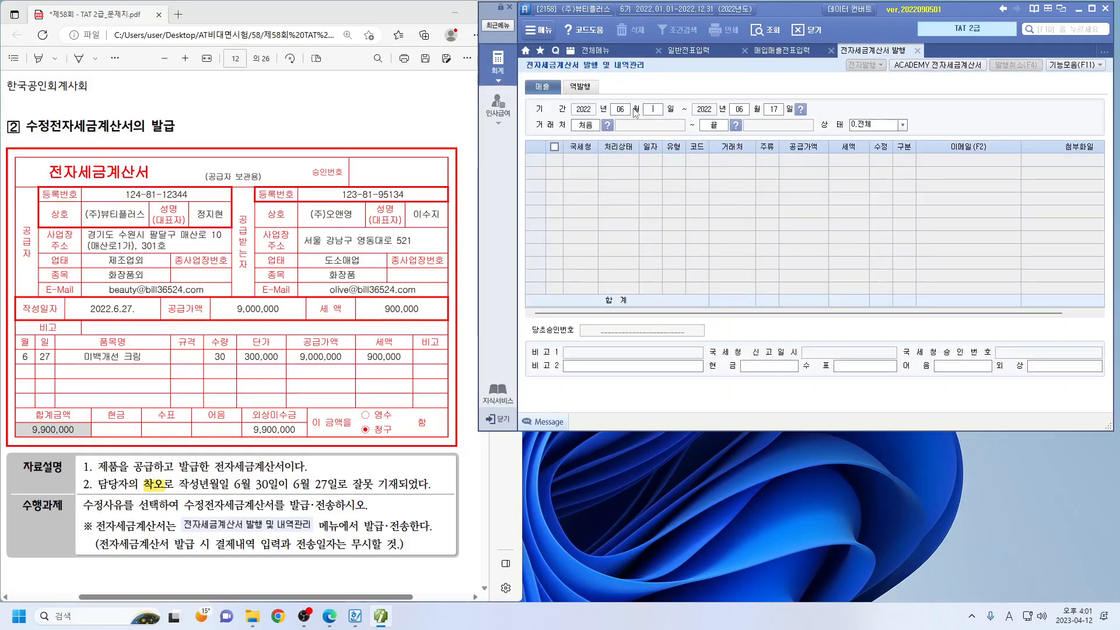
pyautogui.write('27')
pyautogui.press('Return')
pyautogui.write('30')
pyautogui.press('Return')
pyautogui.press('Return')
pyautogui.press('Return')
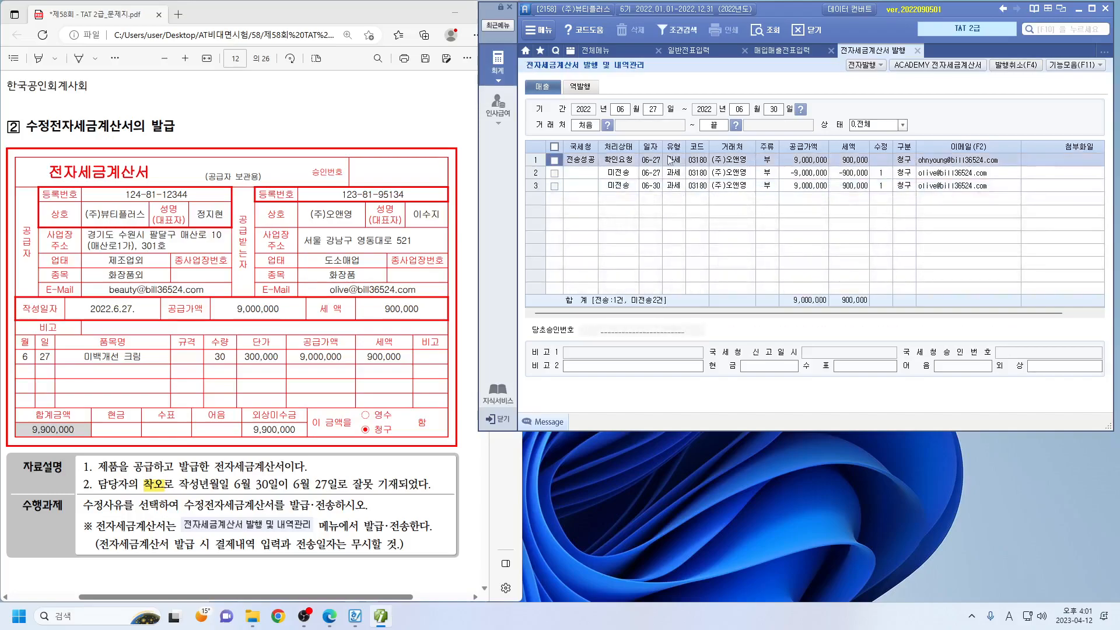
# Step: Select the two unsent (주)오앤영 corrected invoices dated June 27 and June 30 and issue them electronically
pyautogui.click(553, 172)
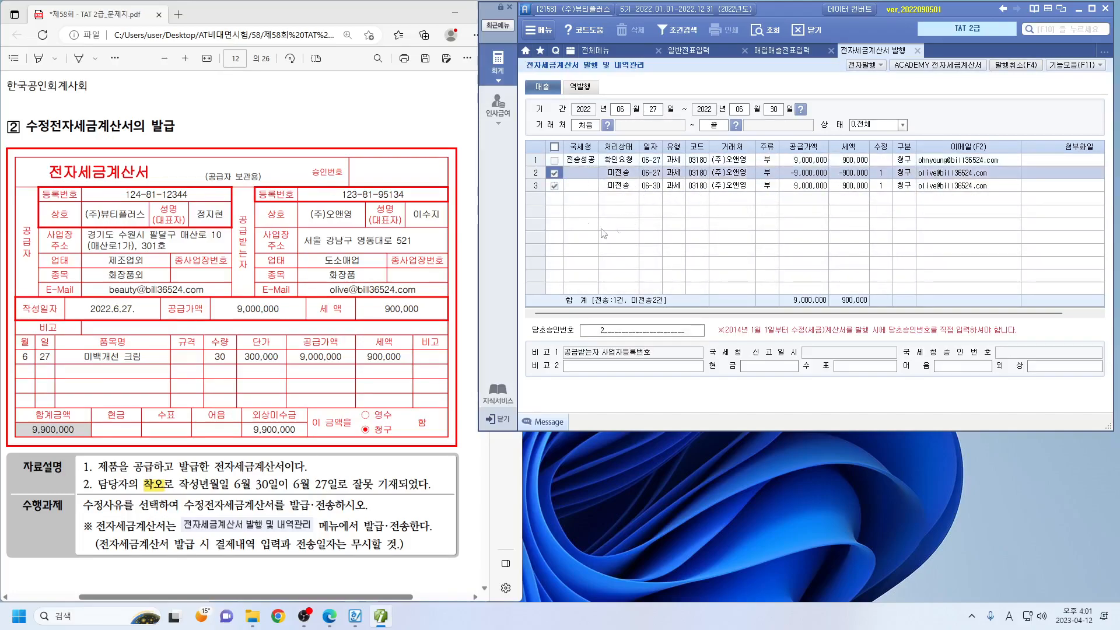
pyautogui.click(865, 65)
pyautogui.click(827, 394)
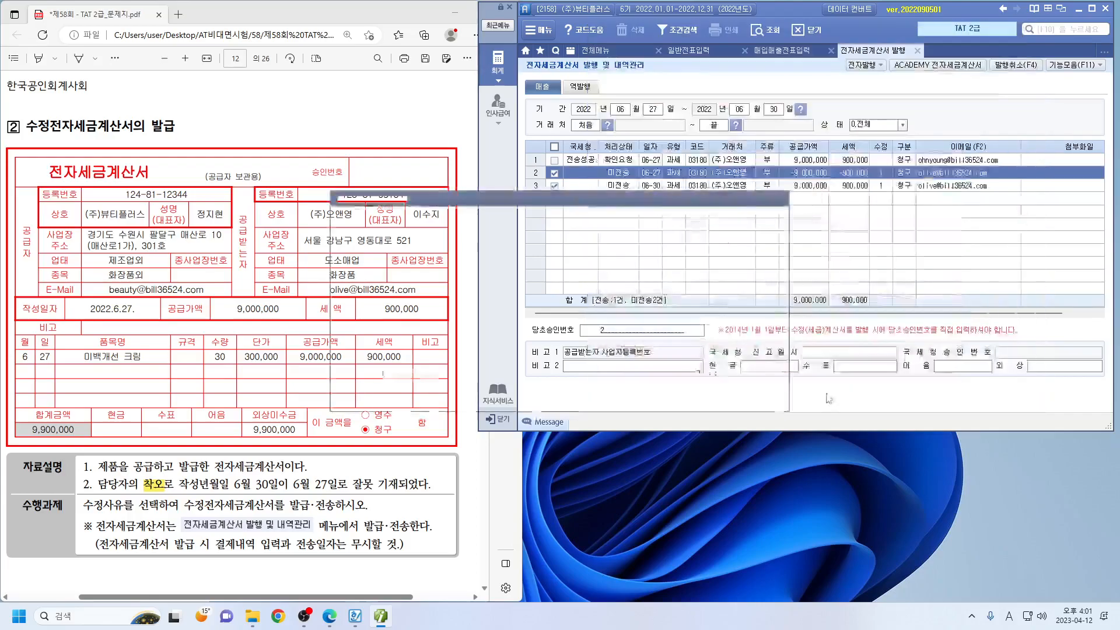
pyautogui.moveTo(621, 260); pyautogui.dragTo(665, 233)
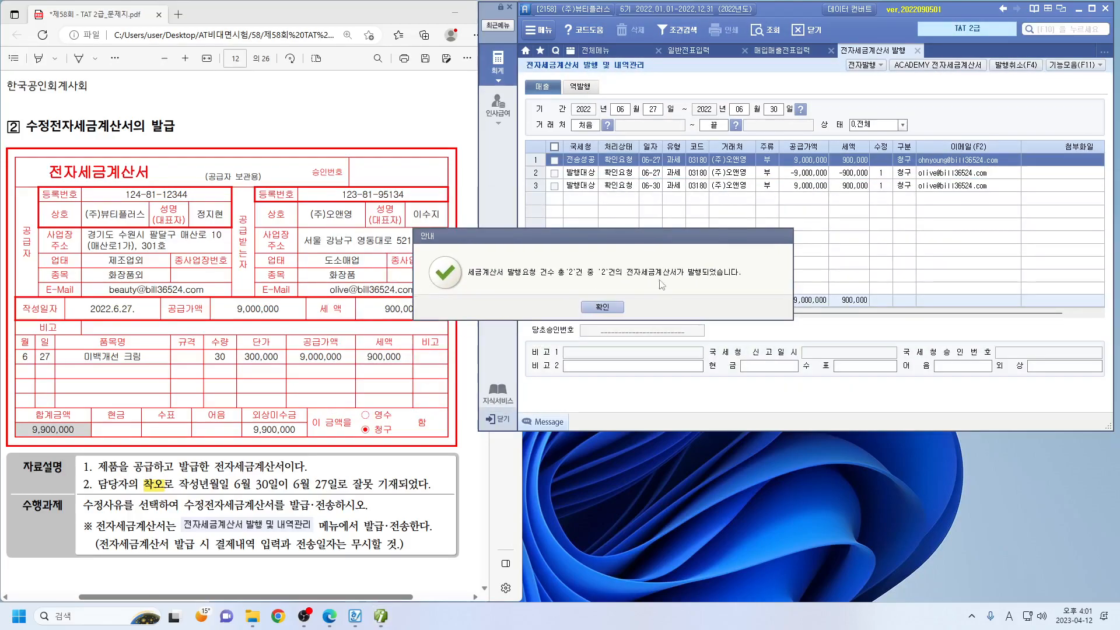
pyautogui.click(611, 308)
# Step: Log in to the Bill36524 educational site with the prefilled credentials and look up the unsent sales invoices
pyautogui.click(938, 65)
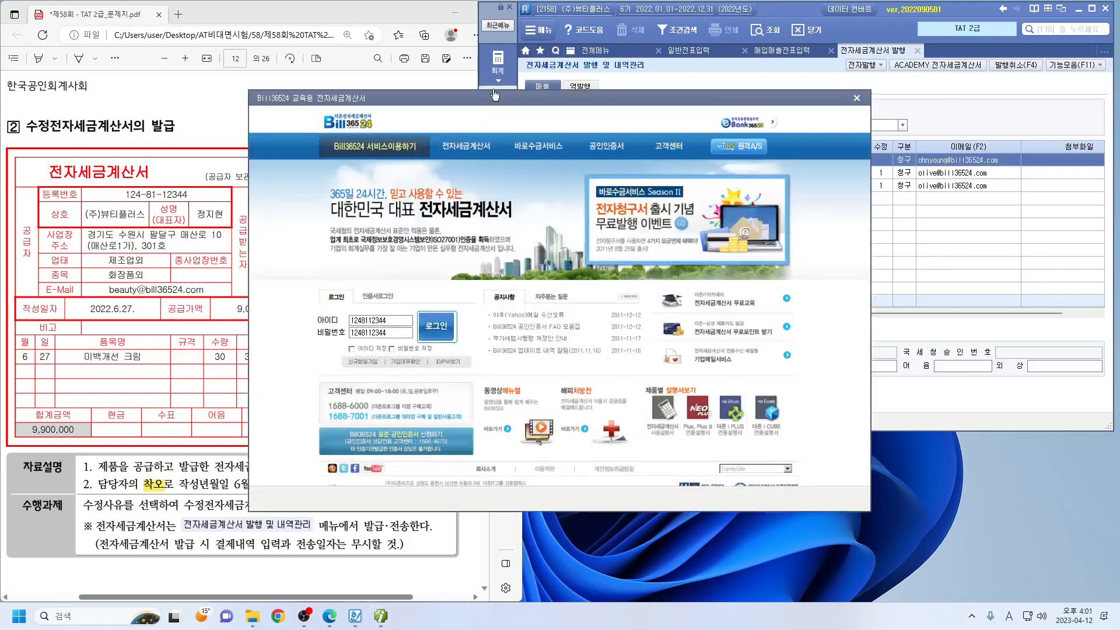
pyautogui.click(445, 335)
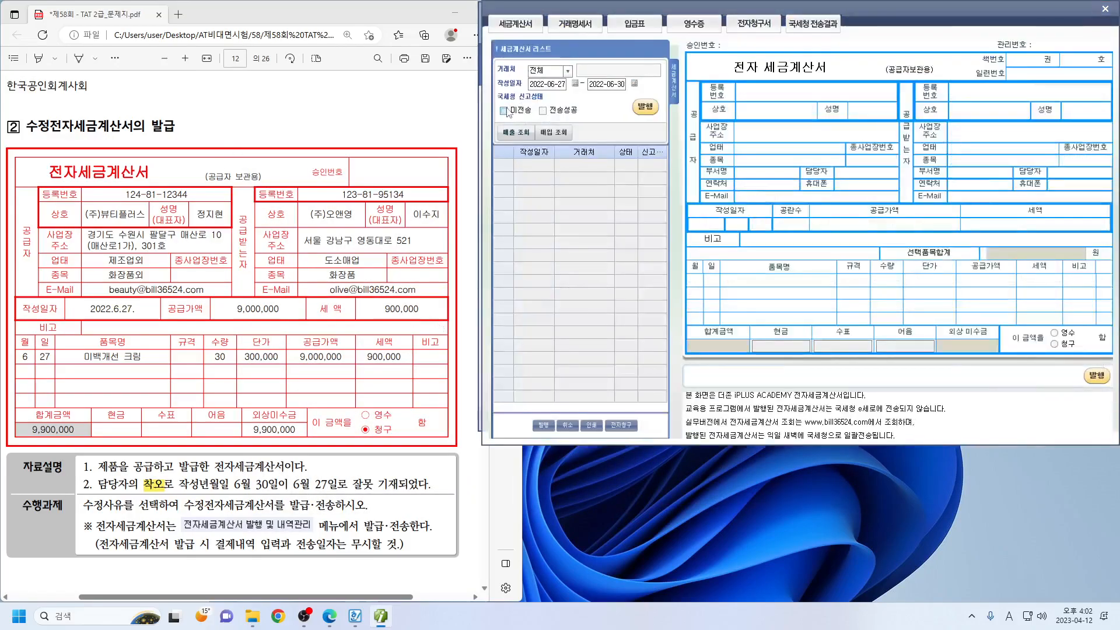
pyautogui.click(503, 110)
pyautogui.click(516, 132)
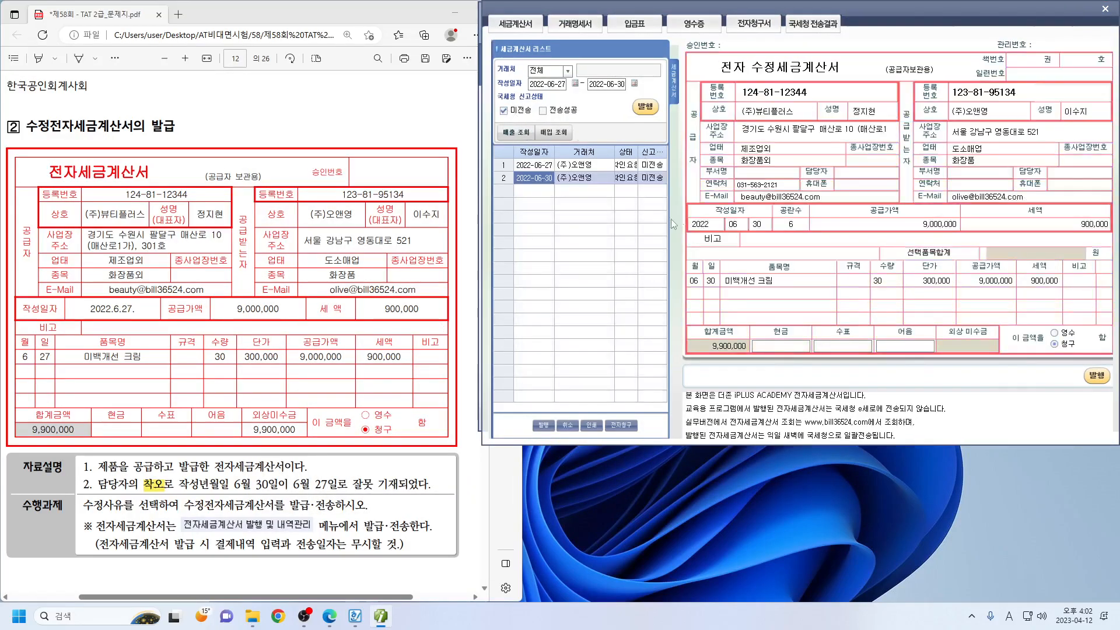
# Step: Issue both corrected (주)오앤영 invoices on the Bill36524 site and close the site
pyautogui.click(649, 110)
pyautogui.click(576, 338)
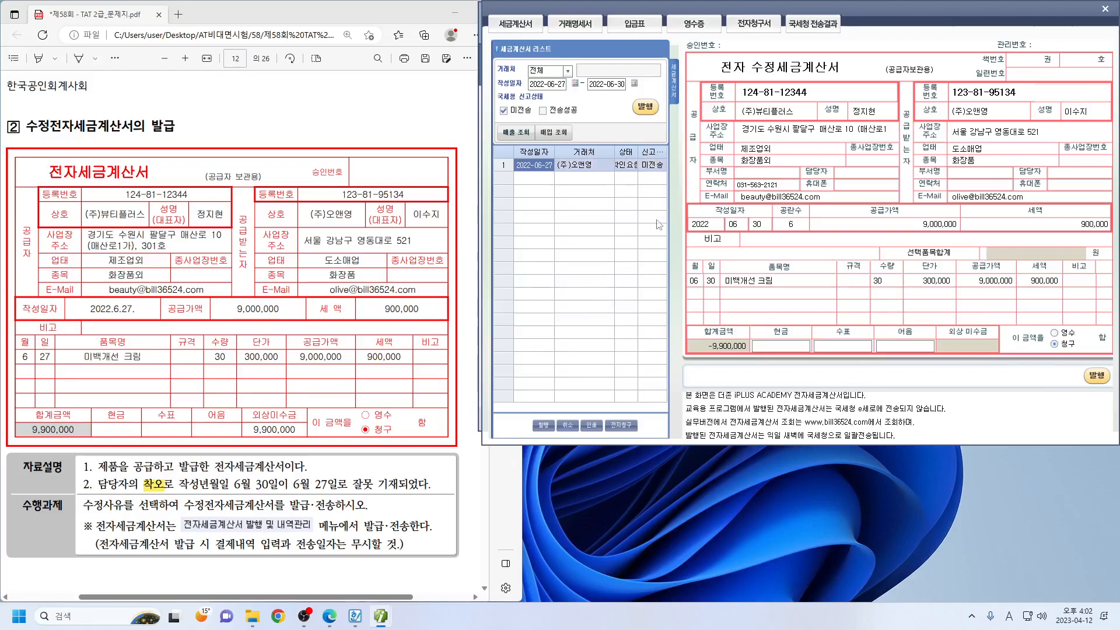
pyautogui.click(645, 109)
pyautogui.click(560, 337)
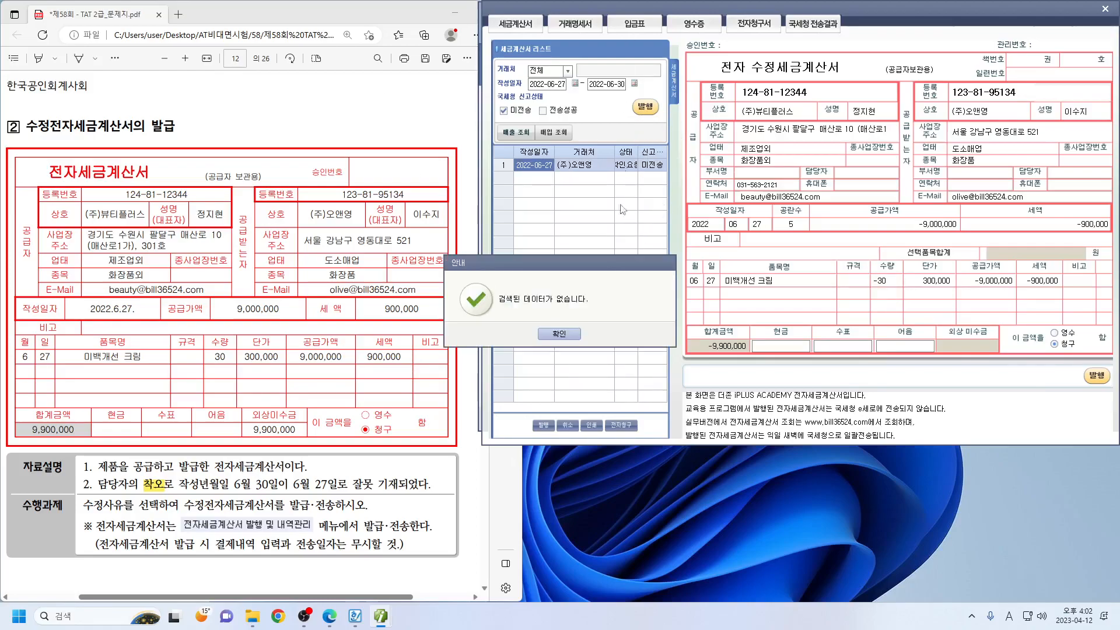
pyautogui.click(560, 334)
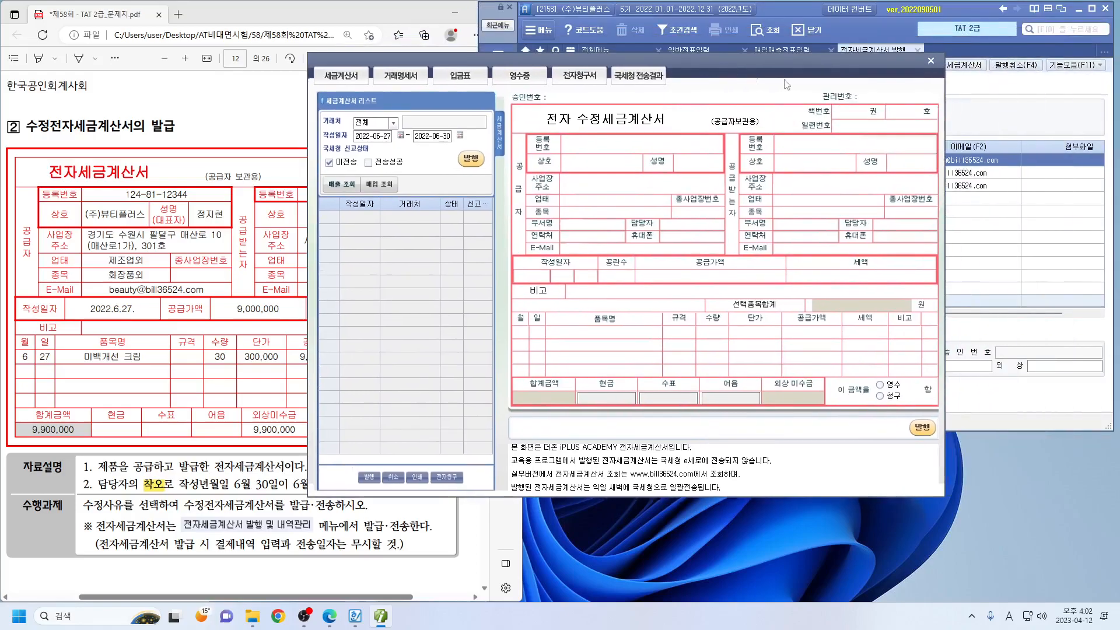
pyautogui.click(930, 61)
# Step: Review question 3, 부동산임대사업자의 부가가치세신고서 작성, on PDF pages 13 and 14, including the lease contract and September rent invoice
pyautogui.click(452, 255)
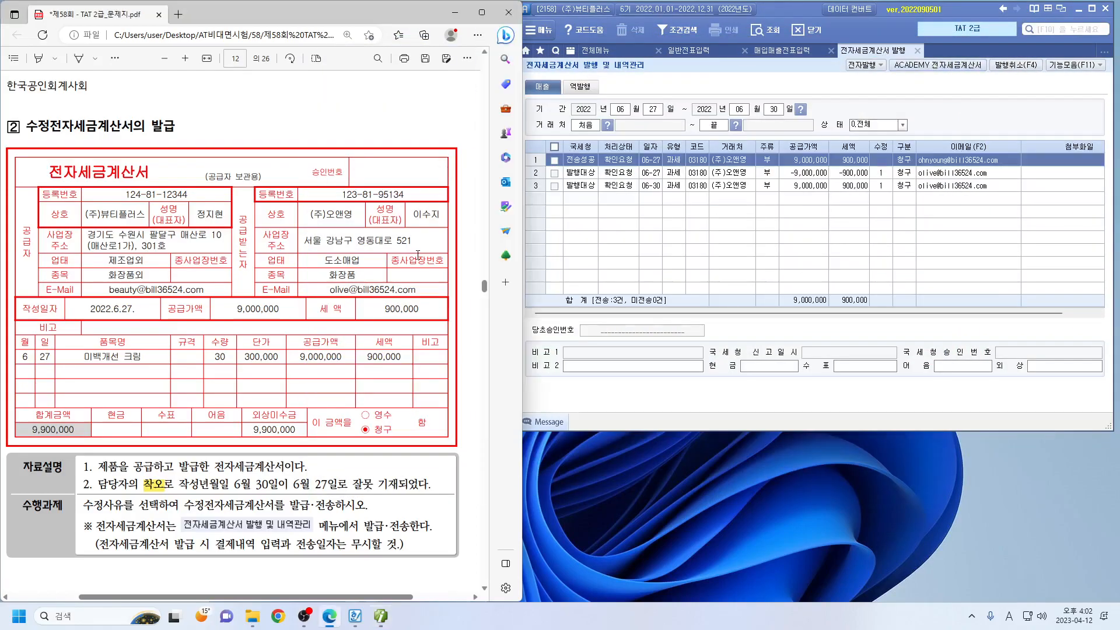
pyautogui.scroll(-3, 452, 254)
pyautogui.scroll(-10, 452, 255)
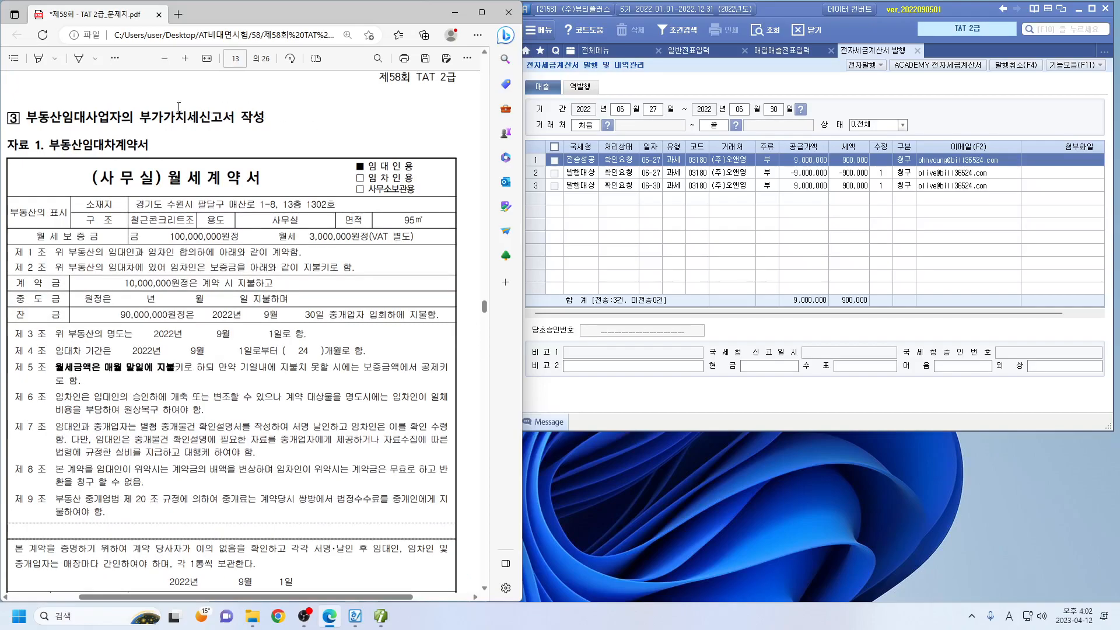
pyautogui.moveTo(25, 117); pyautogui.dragTo(252, 118)
pyautogui.click(271, 216)
pyautogui.scroll(-15, 194, 191)
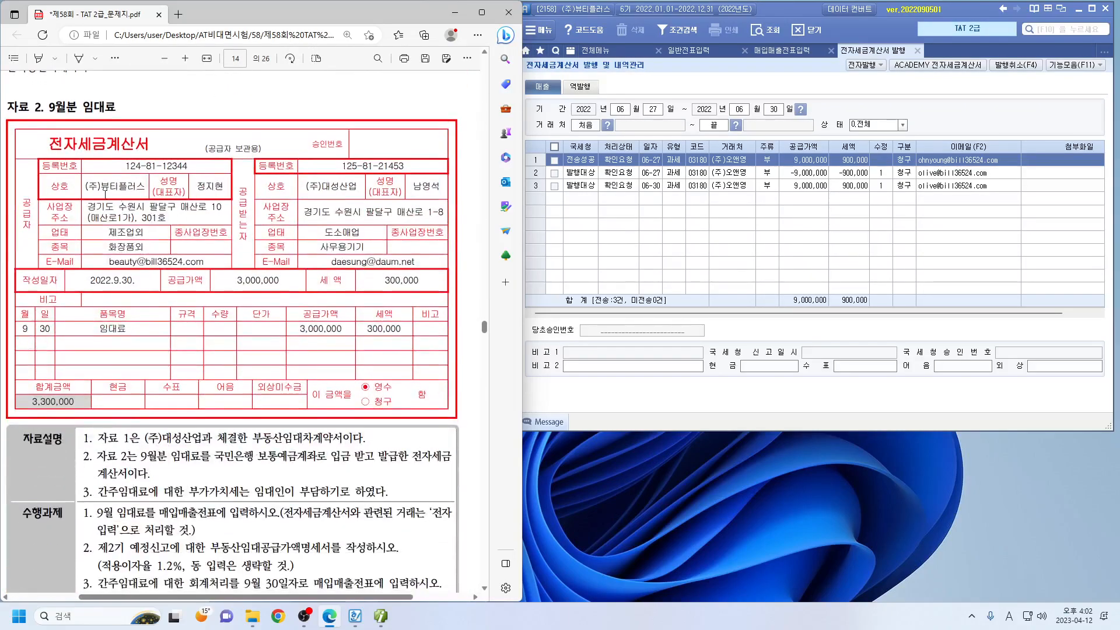
pyautogui.scroll(-4, 206, 287)
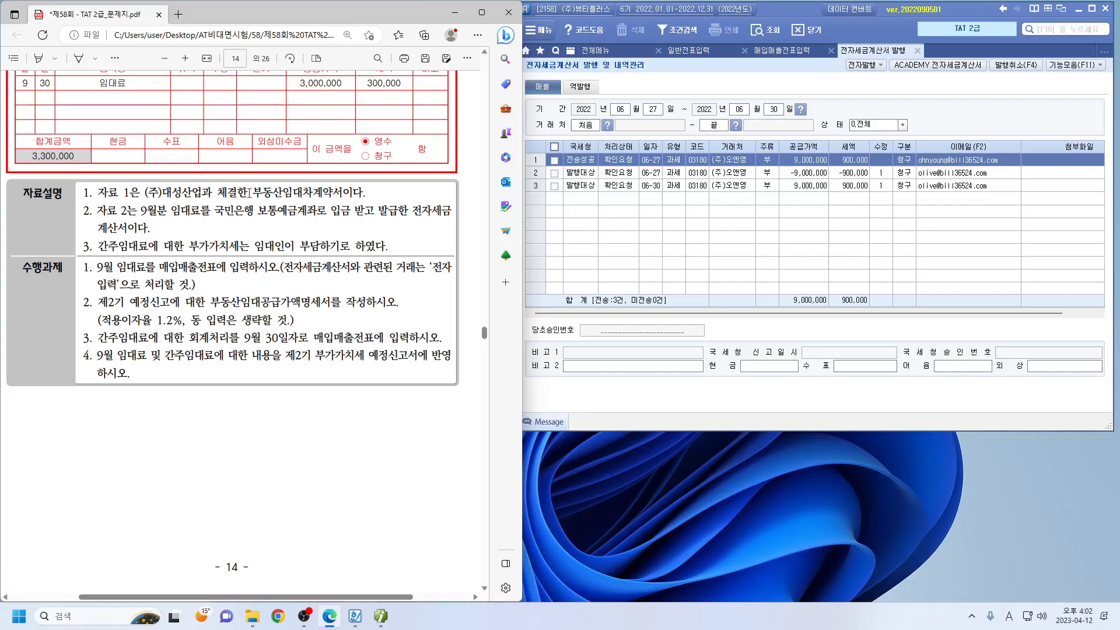
pyautogui.moveTo(144, 193); pyautogui.dragTo(213, 193)
pyautogui.click(127, 231)
pyautogui.moveTo(129, 213); pyautogui.dragTo(211, 211)
pyautogui.click(221, 242)
pyautogui.scroll(3, 289, 239)
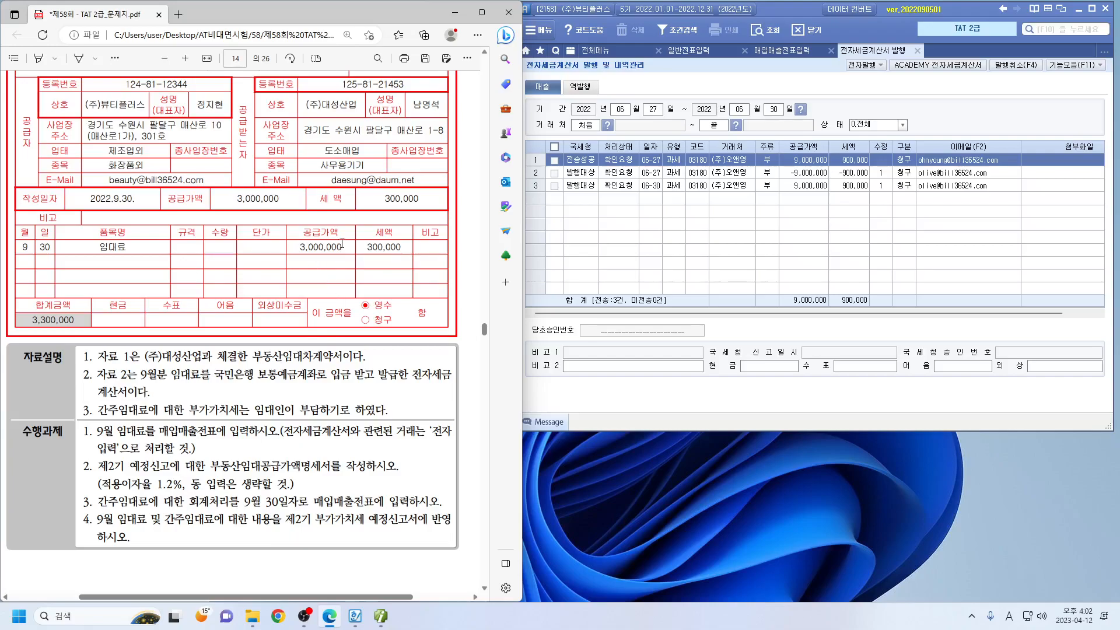
pyautogui.moveTo(367, 247); pyautogui.dragTo(408, 247)
pyautogui.click(353, 401)
# Step: Highlight 임대인이 부담 and 간주임대료 in yellow in item 3 of 자료설명, and read the 수행과제 items
pyautogui.moveTo(255, 409); pyautogui.dragTo(321, 410)
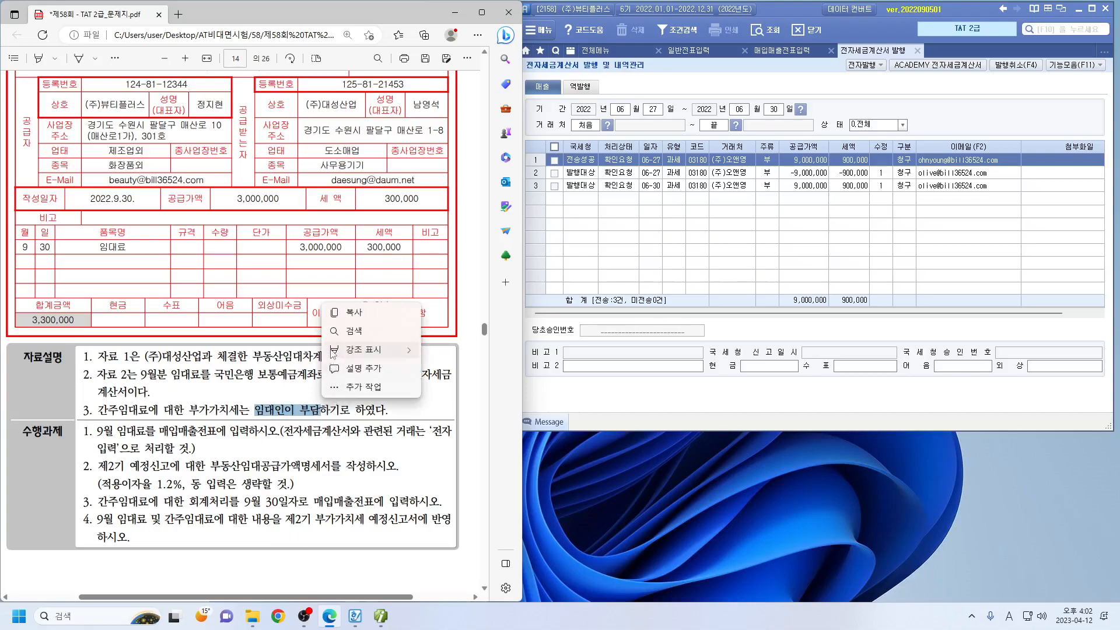
pyautogui.click(437, 351)
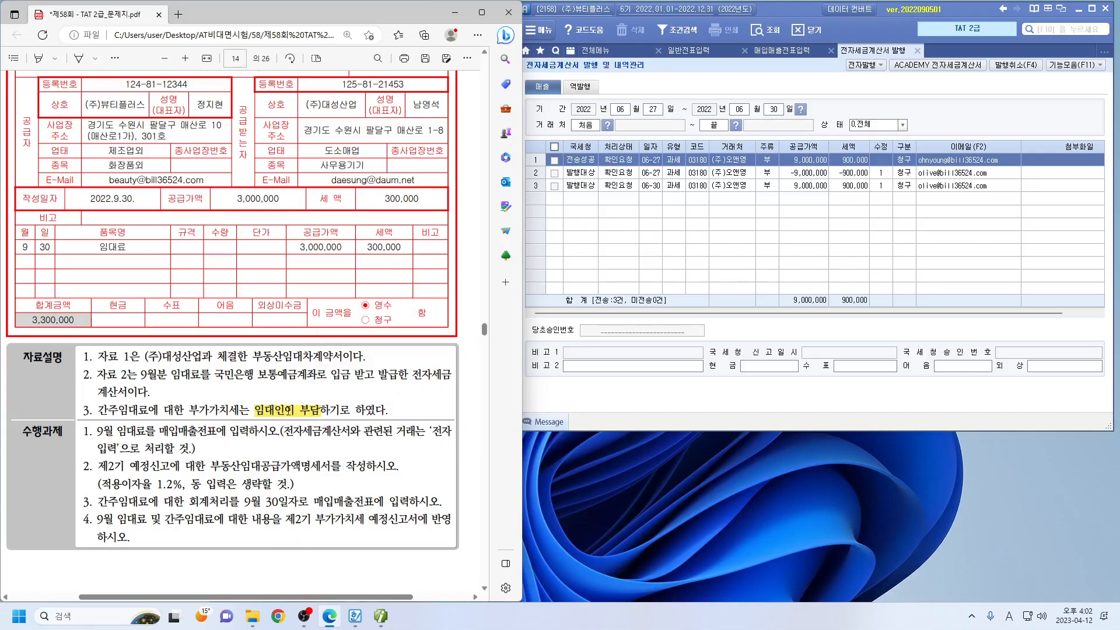
pyautogui.moveTo(99, 410); pyautogui.dragTo(148, 413)
pyautogui.moveTo(234, 356)
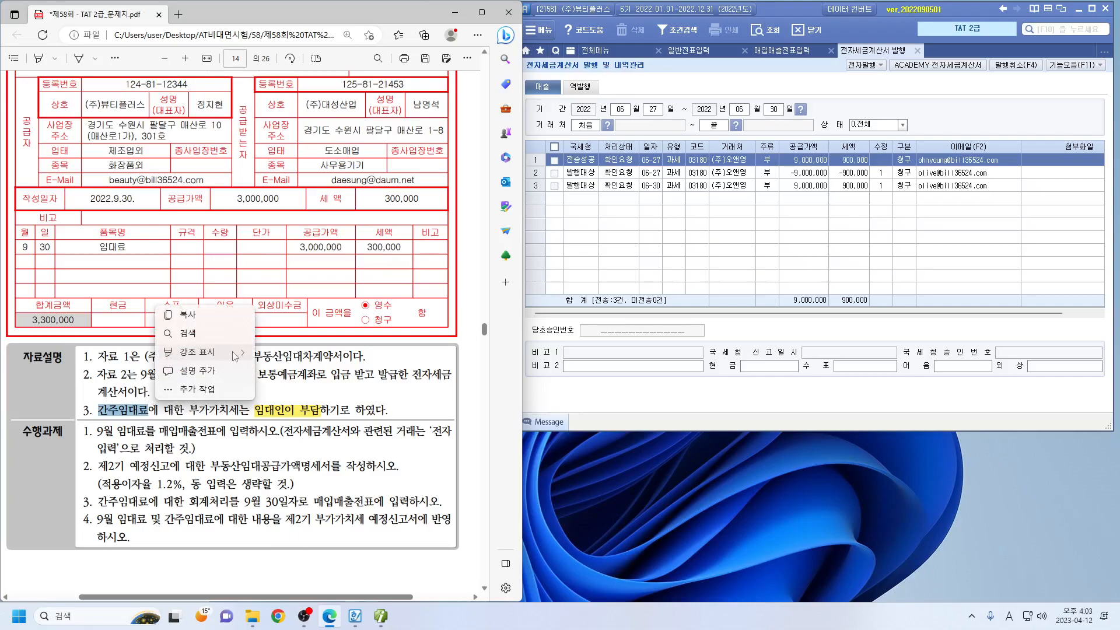
pyautogui.click(278, 354)
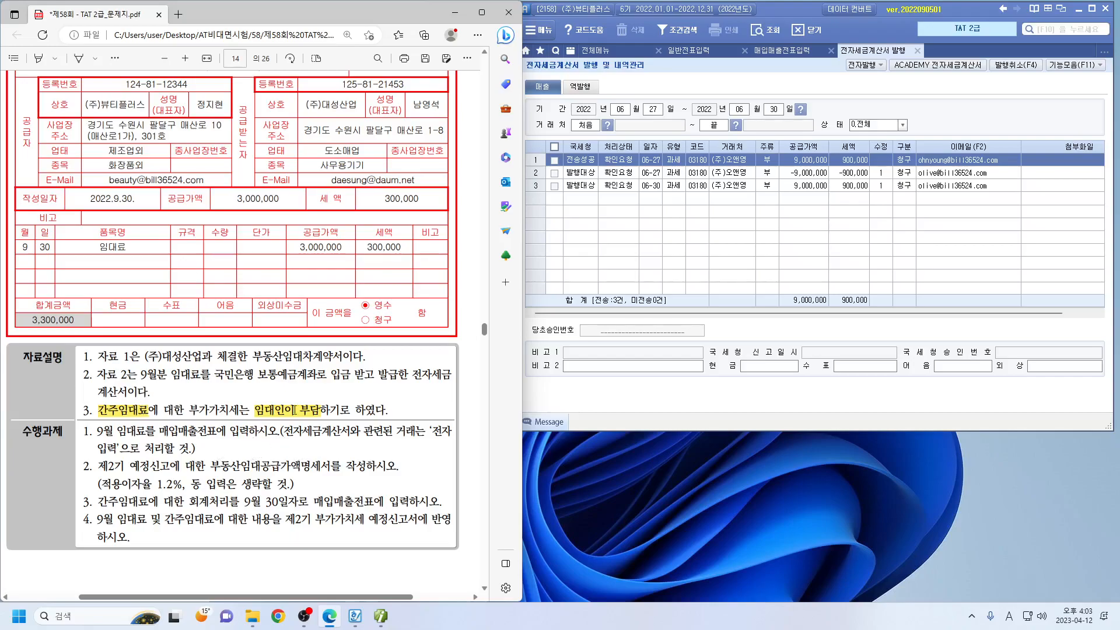
pyautogui.scroll(-3, 55, 369)
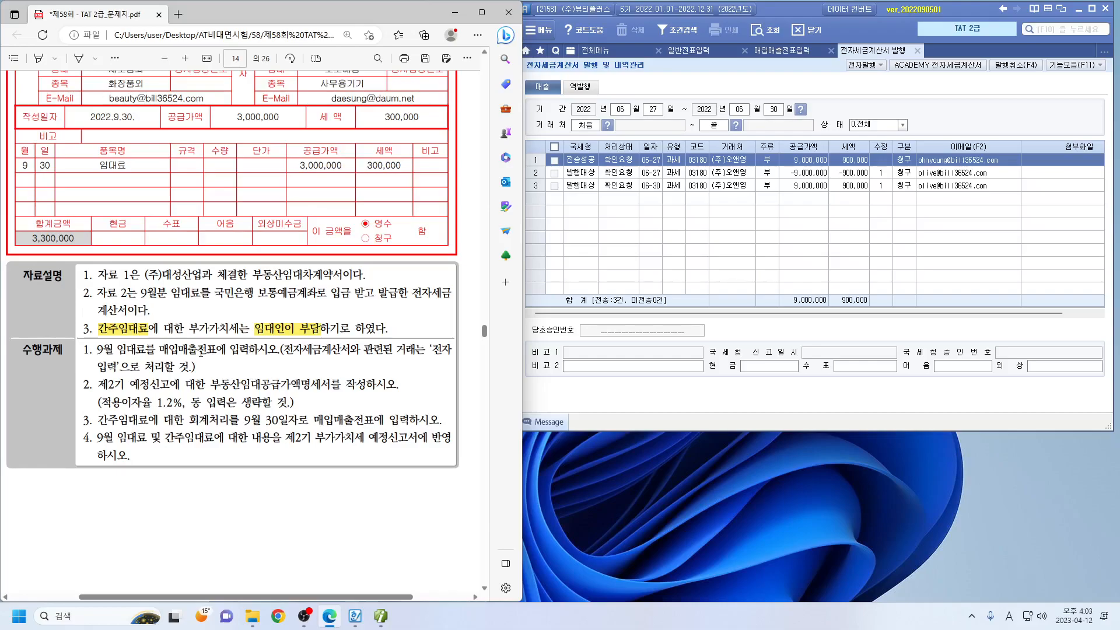
pyautogui.scroll(3, 190, 388)
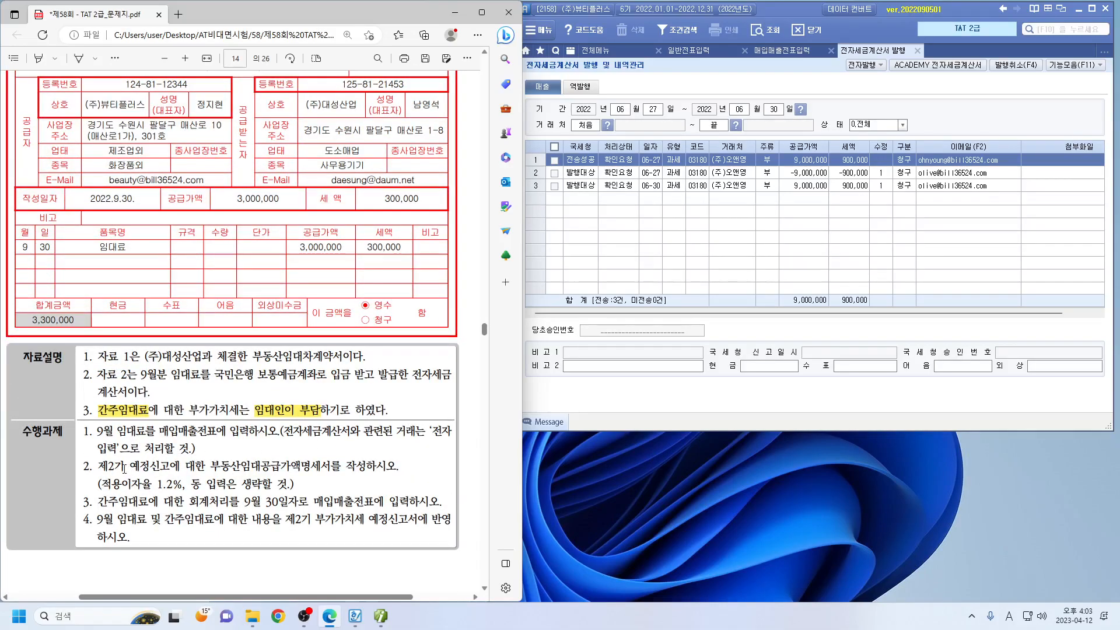
# Step: In Smart A, leave the electronic tax invoice issuing screen and set the 매입매출전표입력 date to September 30
pyautogui.click(619, 259)
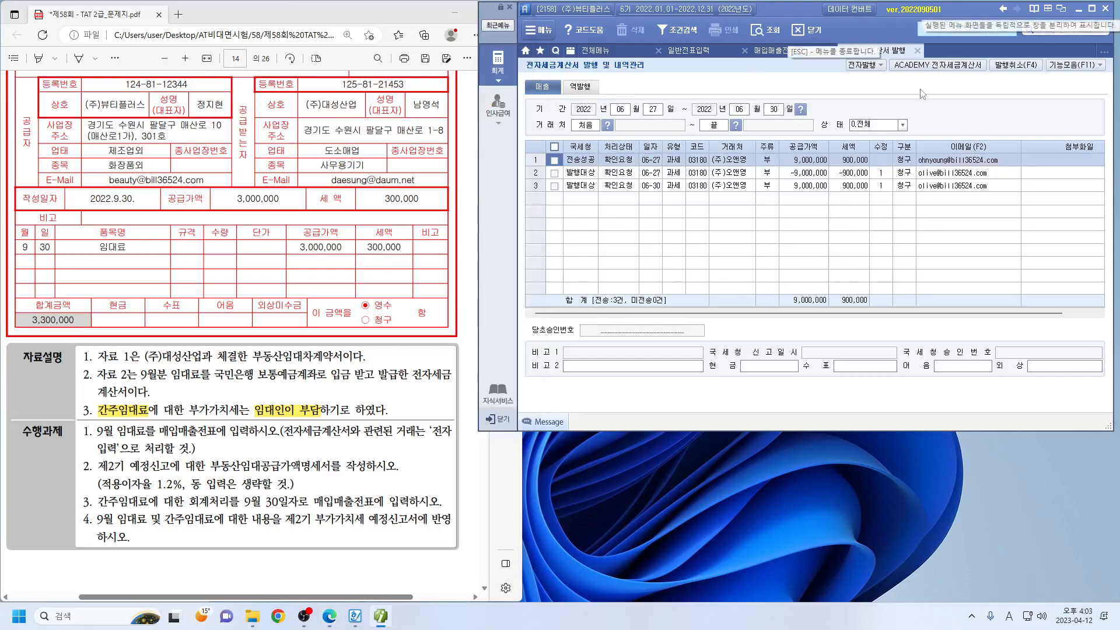
pyautogui.click(780, 51)
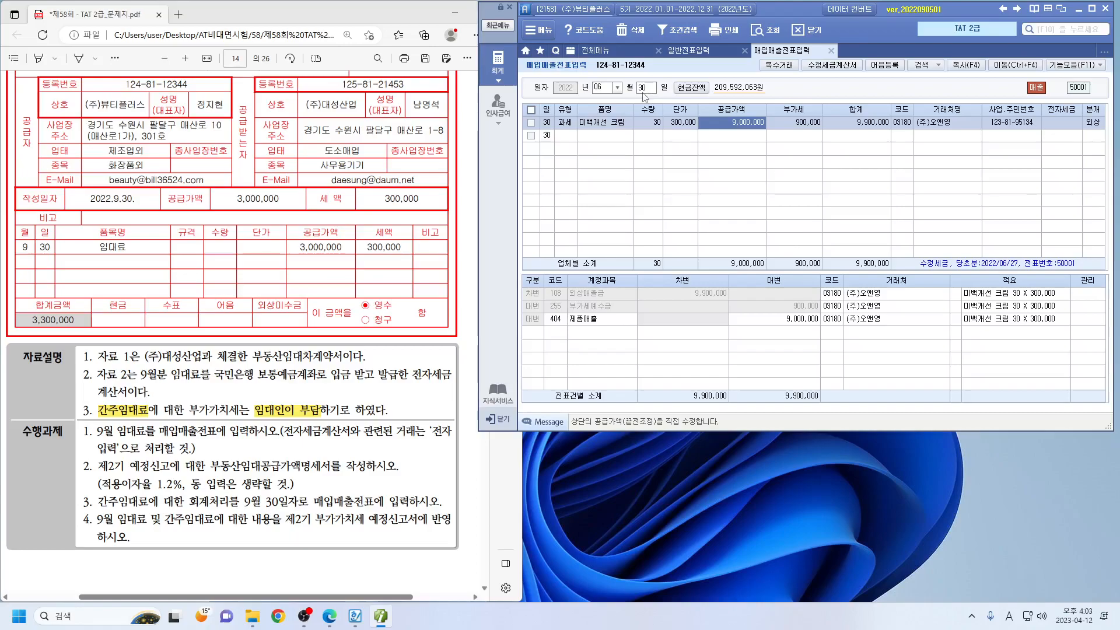
pyautogui.click(616, 88)
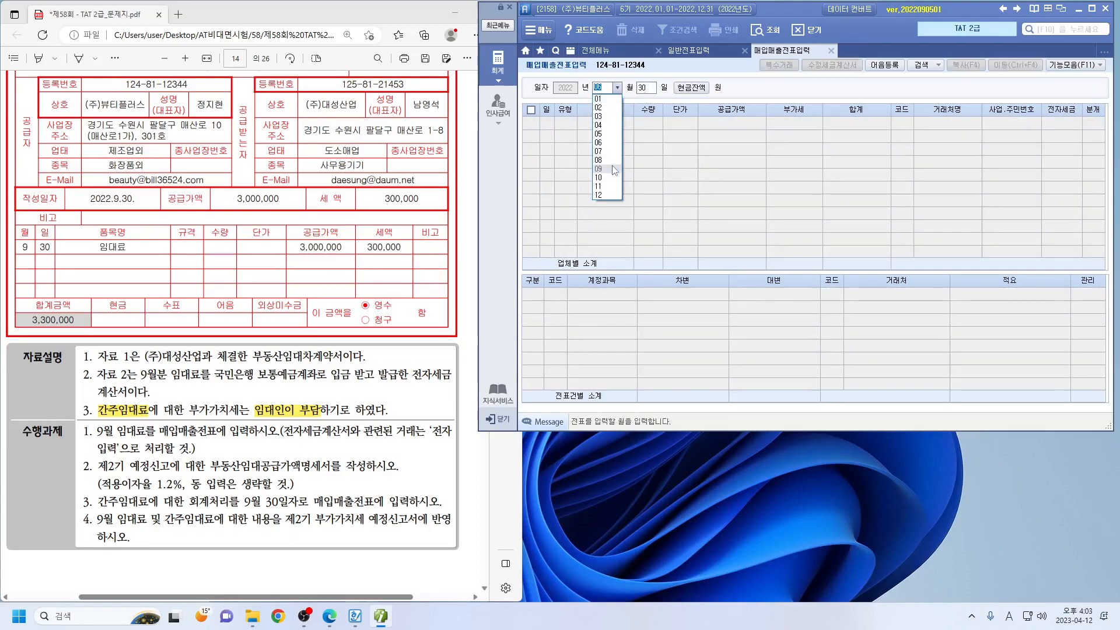
pyautogui.click(614, 169)
pyautogui.press('Return')
pyautogui.press('Return')
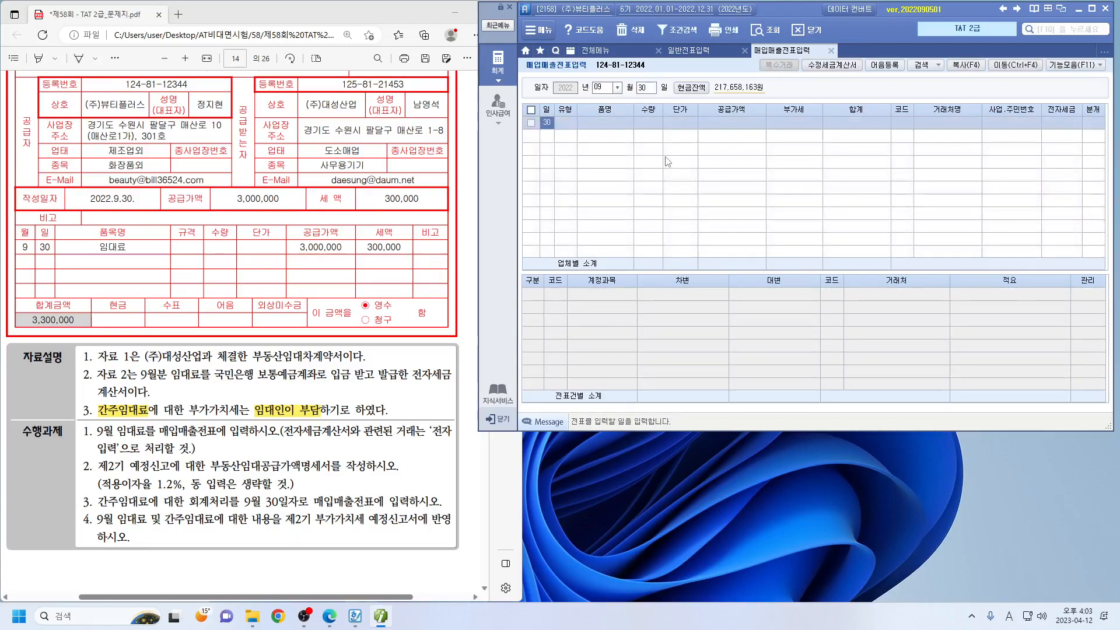
pyautogui.press('Return')
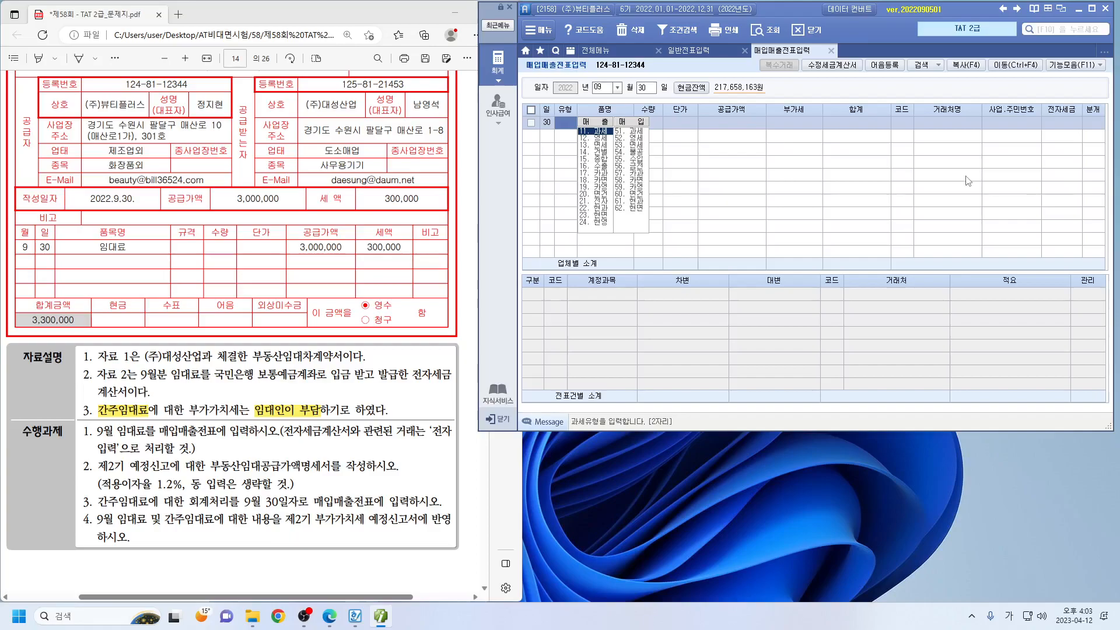
# Step: Enter a sales line of type 11 과세 for 임대료 with a supply amount of 3,000,000
pyautogui.write('11')
pyautogui.press('Return')
pyautogui.write('임ㄷ')
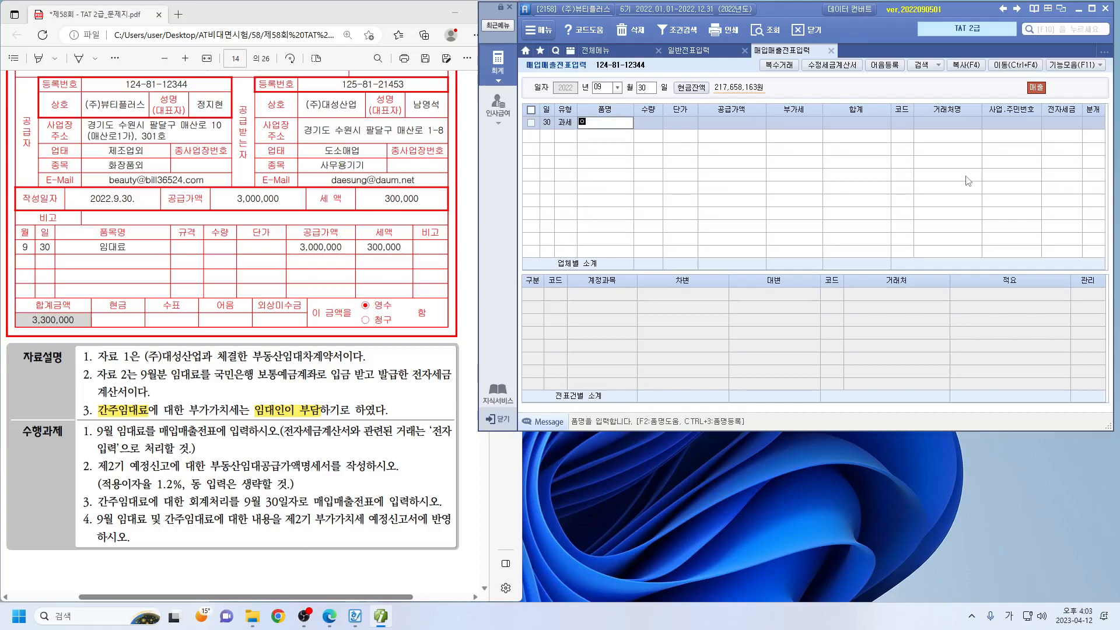
pyautogui.write('ㅐ료')
pyautogui.press('Return')
pyautogui.press('Return')
pyautogui.press('Return')
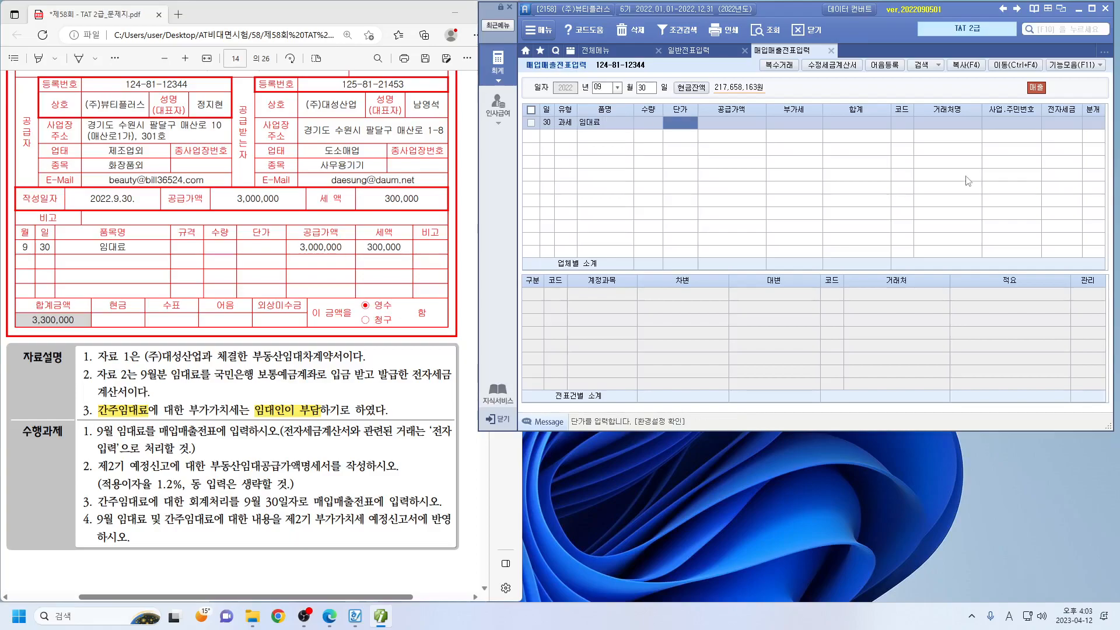
pyautogui.write('3000000')
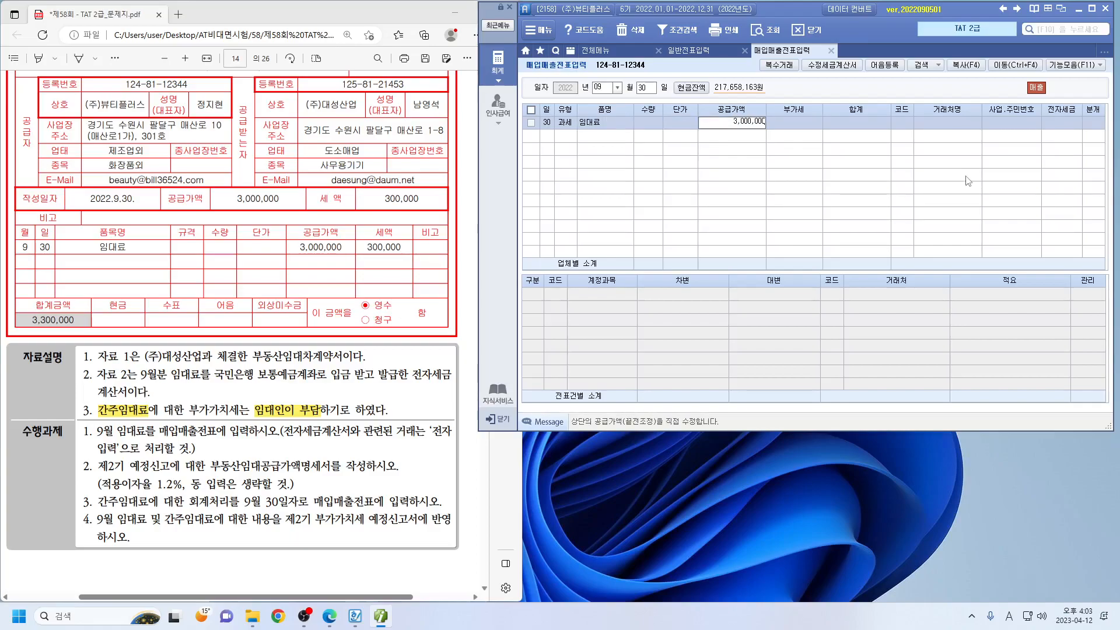
pyautogui.press('Return')
pyautogui.press('Return')
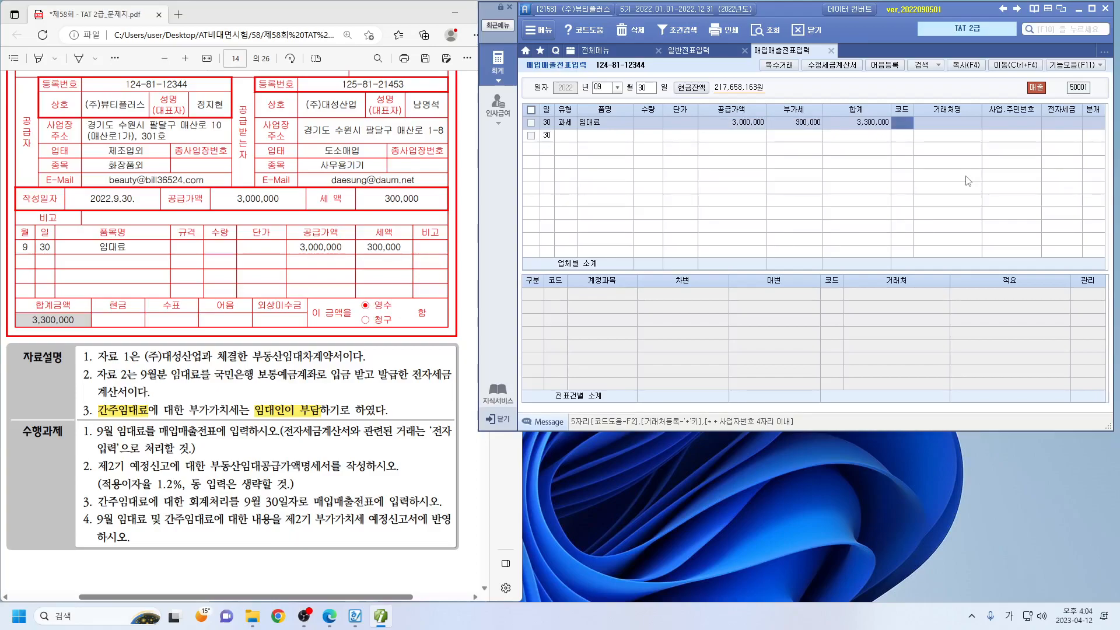
# Step: Assign (주)대성산업 as the customer of the rent sale, with 전자입력 for the tax invoice and 혼합 as the journal type
pyautogui.write('대성')
pyautogui.press('Return')
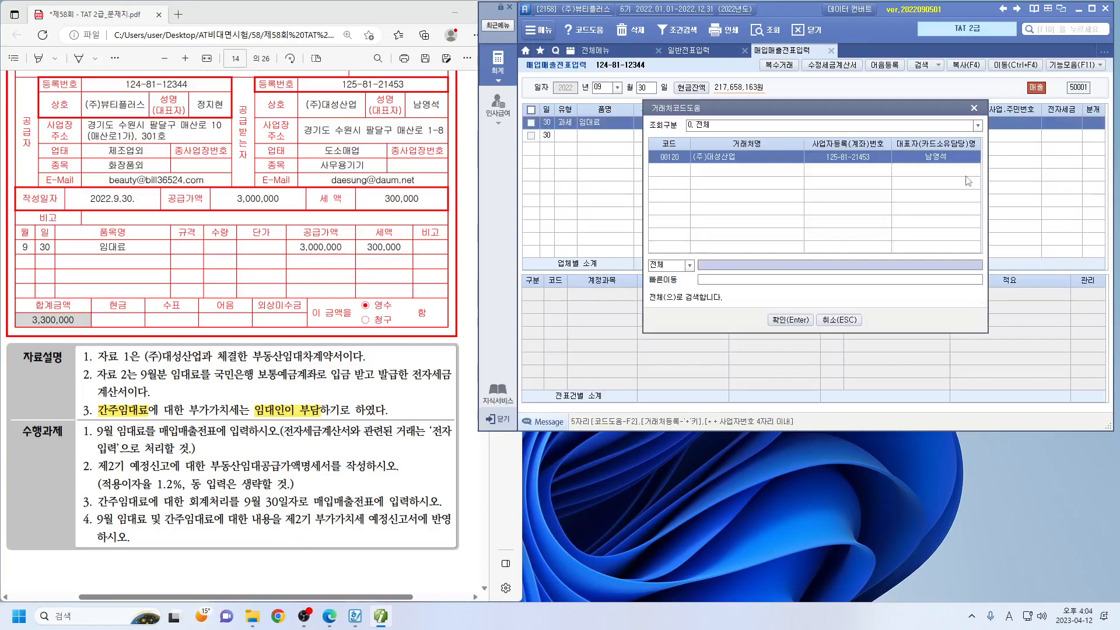
pyautogui.press('Return')
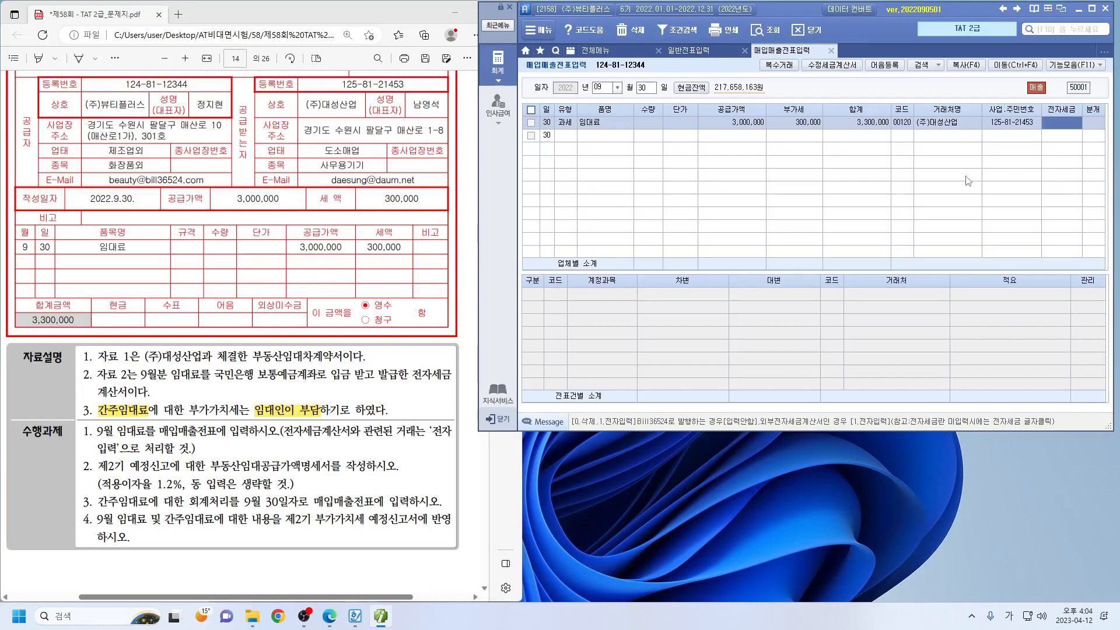
pyautogui.write('1')
pyautogui.press('Return')
pyautogui.write('3')
pyautogui.press('Return')
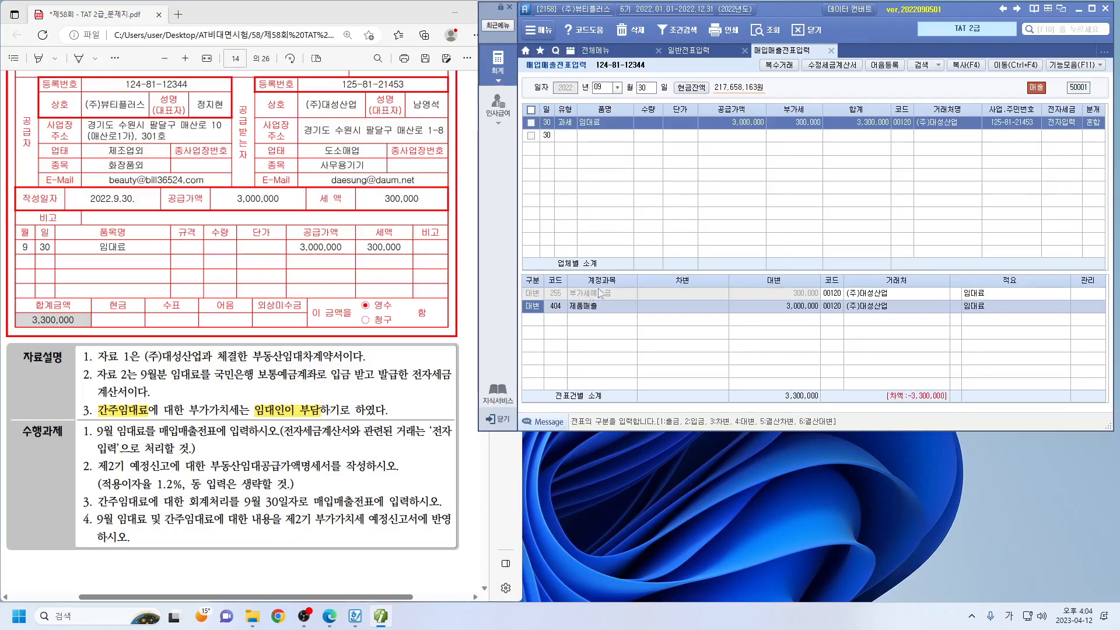
# Step: Change the credit account of the rent entry to 411 임대료수입
pyautogui.press('Return')
pyautogui.write('임대')
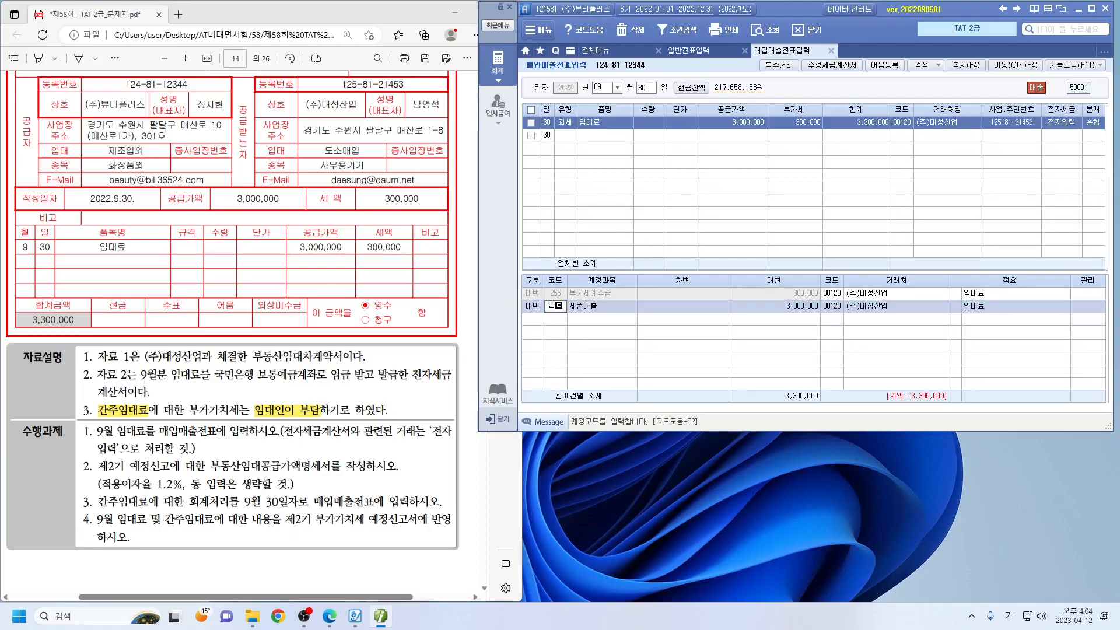
pyautogui.press('Return')
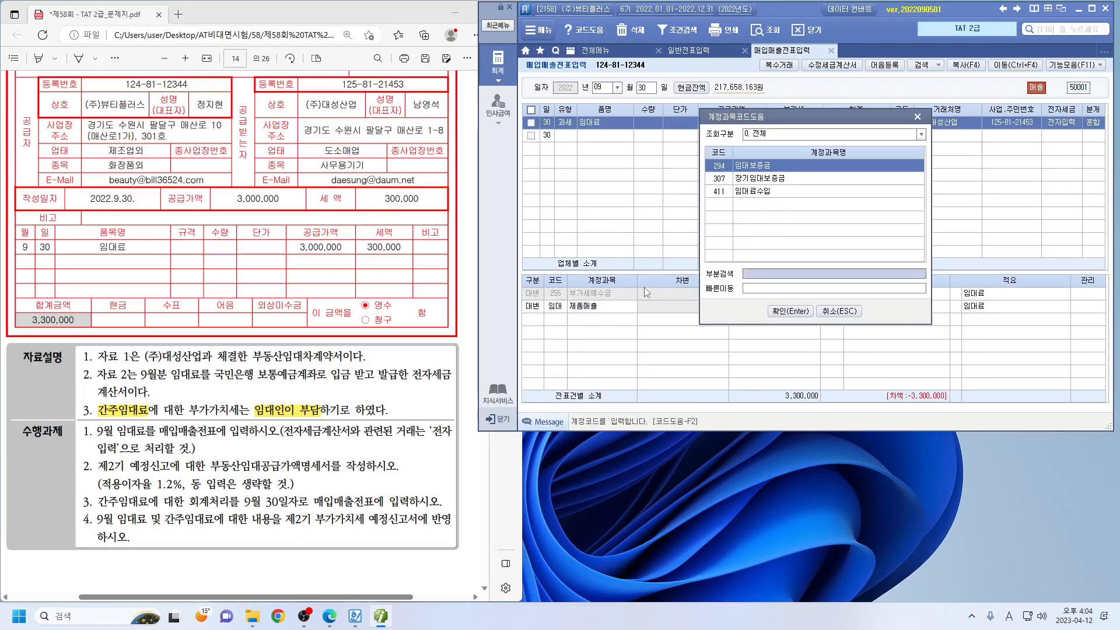
pyautogui.press('Down')
pyautogui.press('Down')
pyautogui.press('Up')
pyautogui.press('Up')
pyautogui.press('Down')
pyautogui.press('Down')
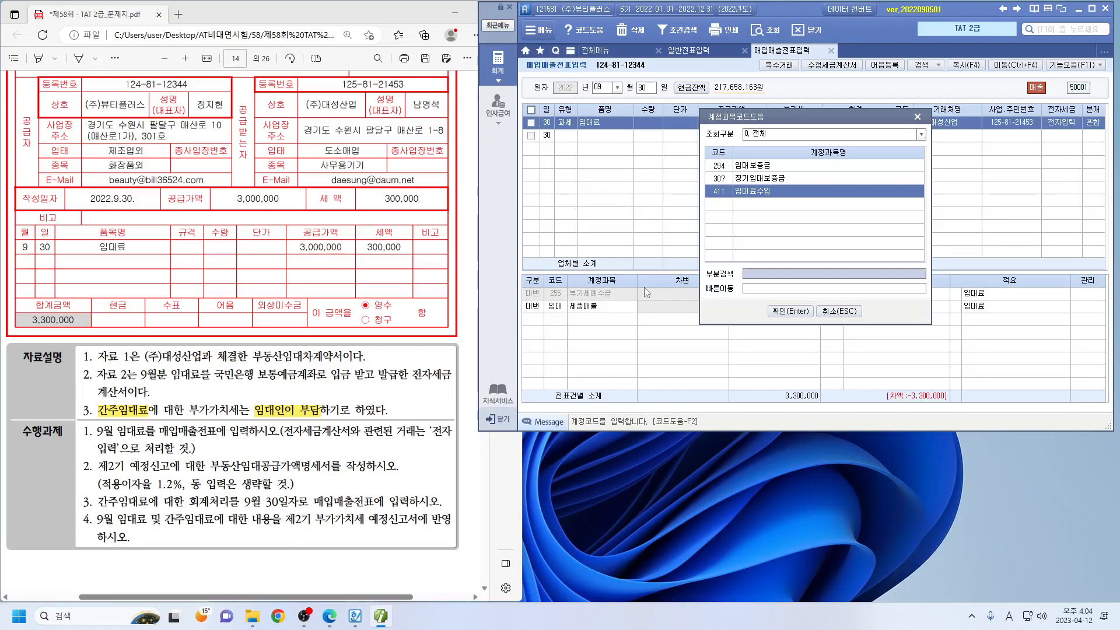
pyautogui.press('Return')
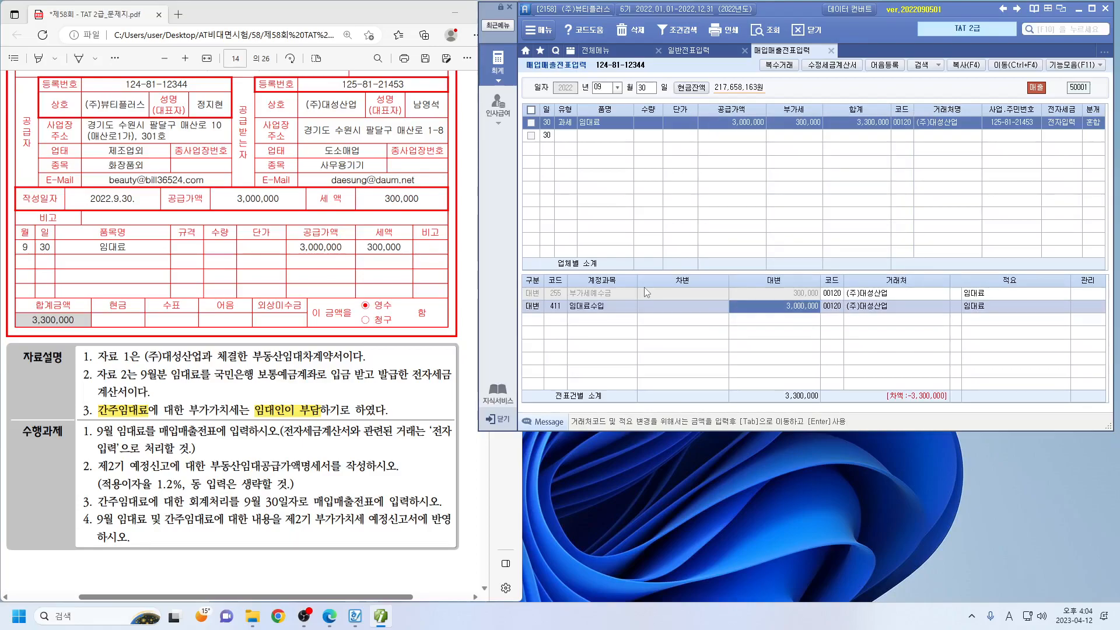
# Step: Add a debit line to 103 보통예금 for 3,300,000 with 국민은행(보통) as the counterparty
pyautogui.press('Return')
pyautogui.write('3')
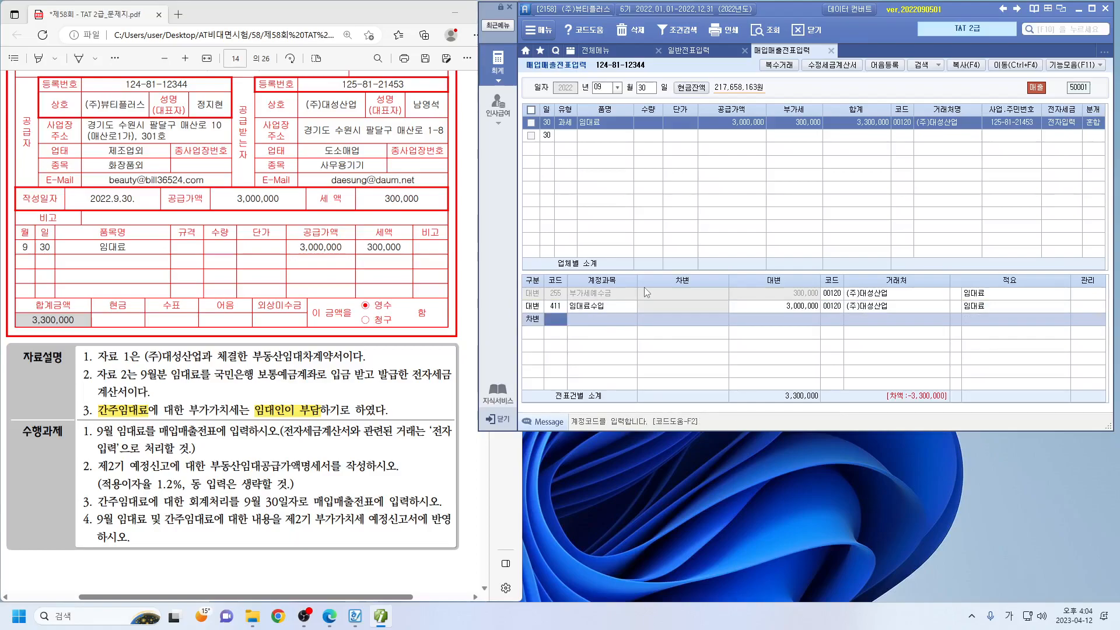
pyautogui.write('103')
pyautogui.press('Return')
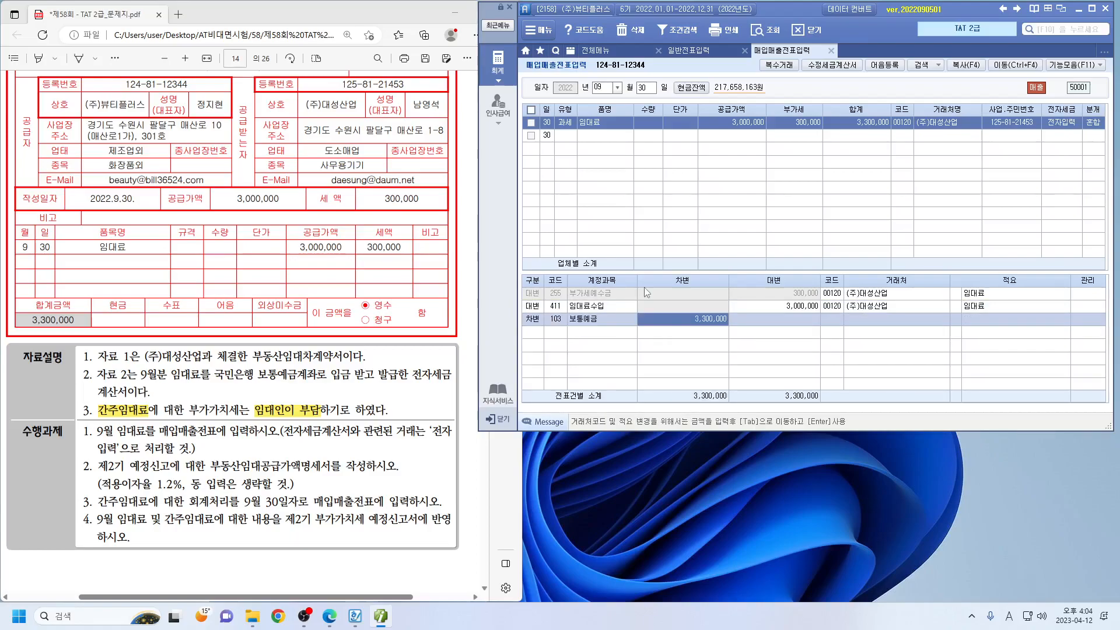
pyautogui.press('Tab')
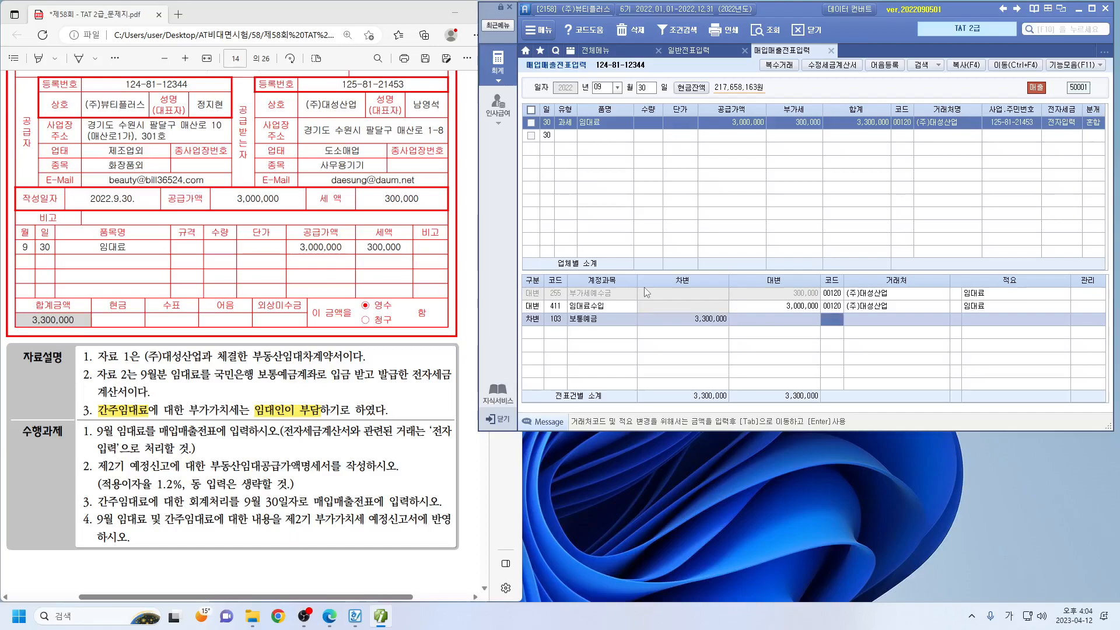
pyautogui.write('국민')
pyautogui.press('Return')
pyautogui.press('Return')
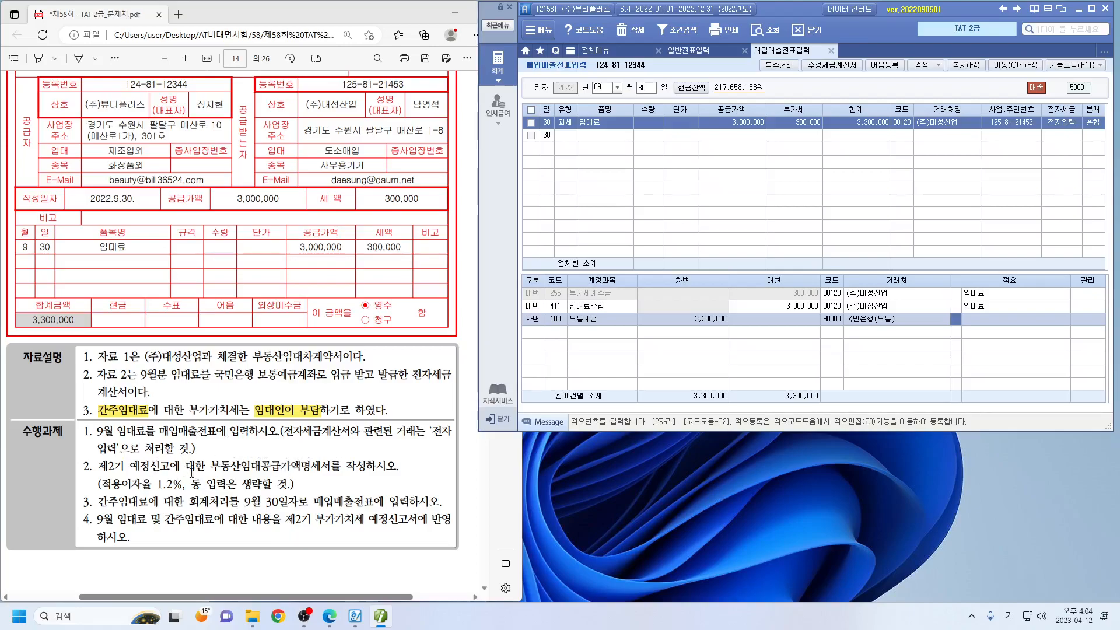
# Step: In the exam PDF, highlight 부동산임대공급가액명세서를 작성 and 적용이자율 1.2% in yellow in item 2 of 수행과제
pyautogui.moveTo(212, 466); pyautogui.dragTo(366, 466)
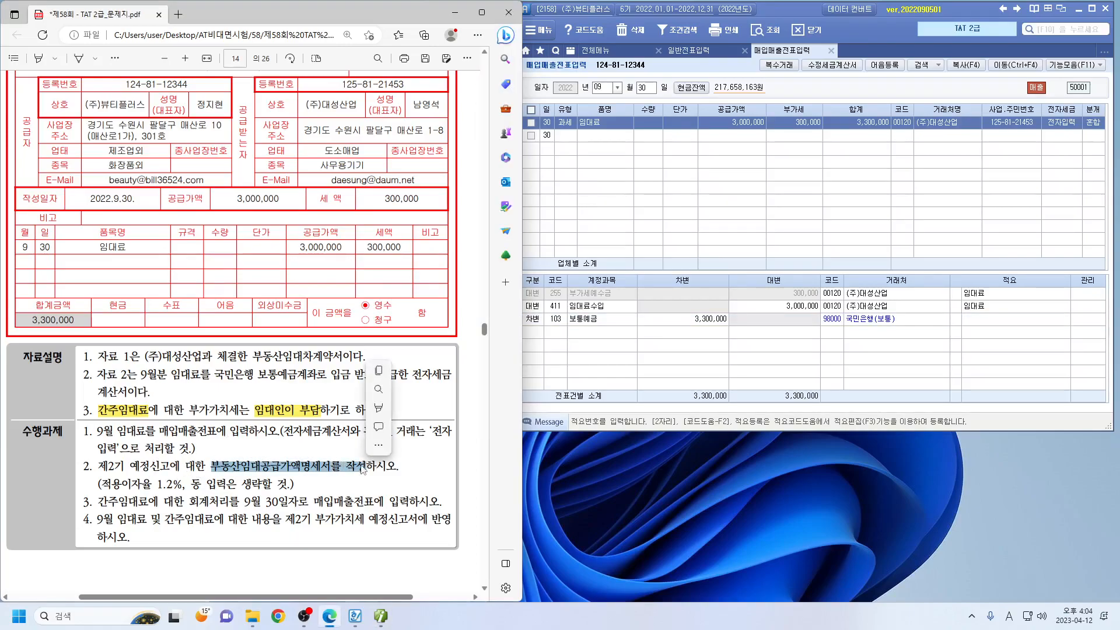
pyautogui.click(379, 416)
pyautogui.moveTo(461, 411)
pyautogui.click(500, 410)
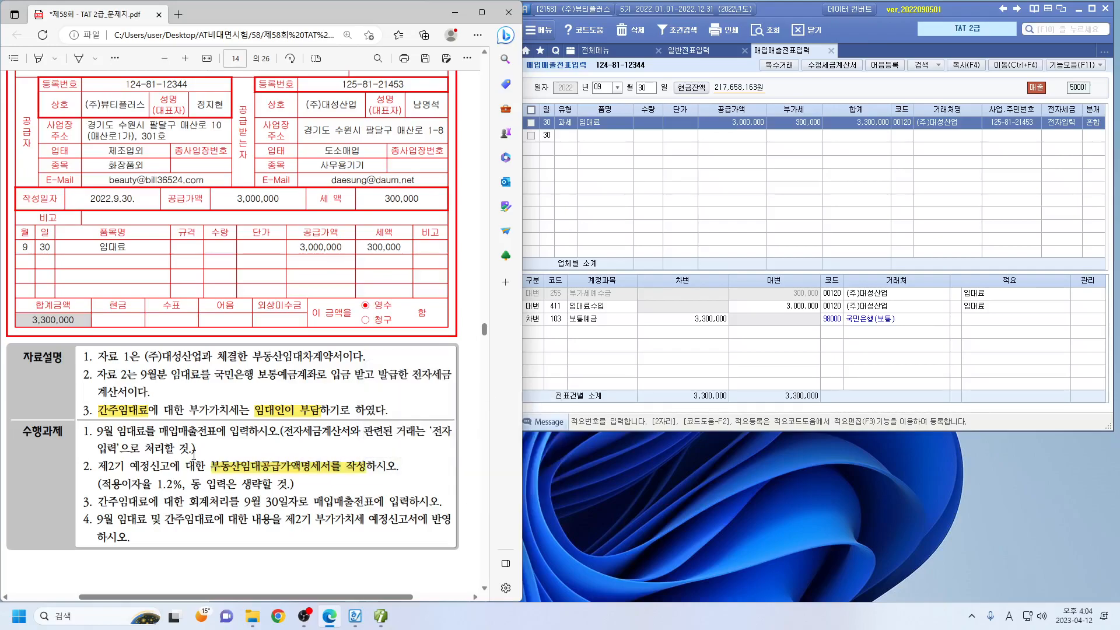
pyautogui.moveTo(105, 488); pyautogui.dragTo(168, 490)
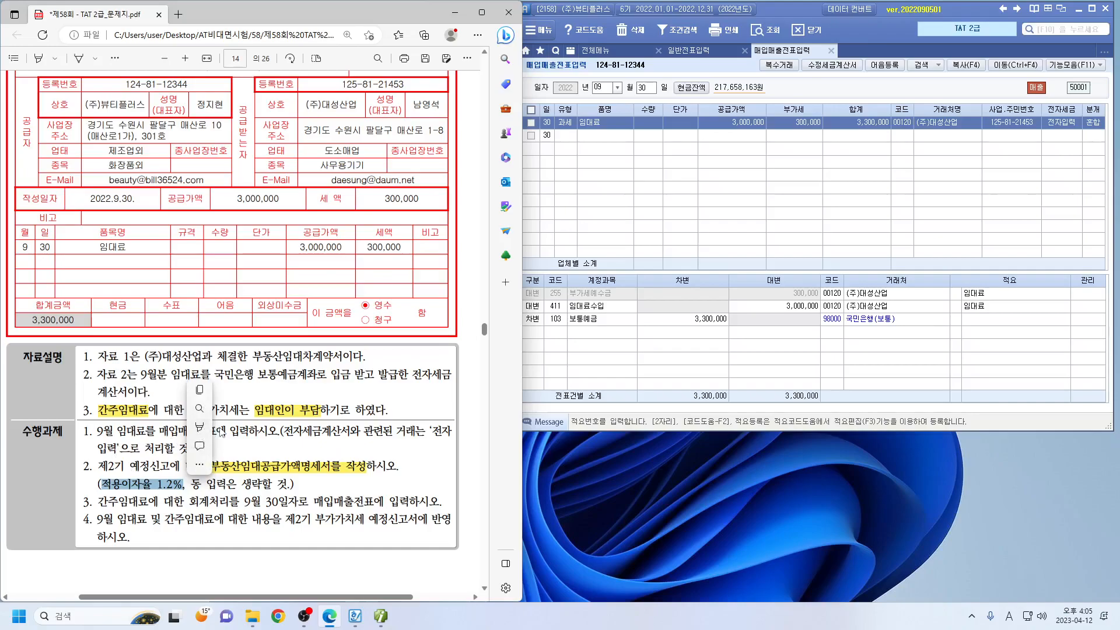
pyautogui.moveTo(233, 426)
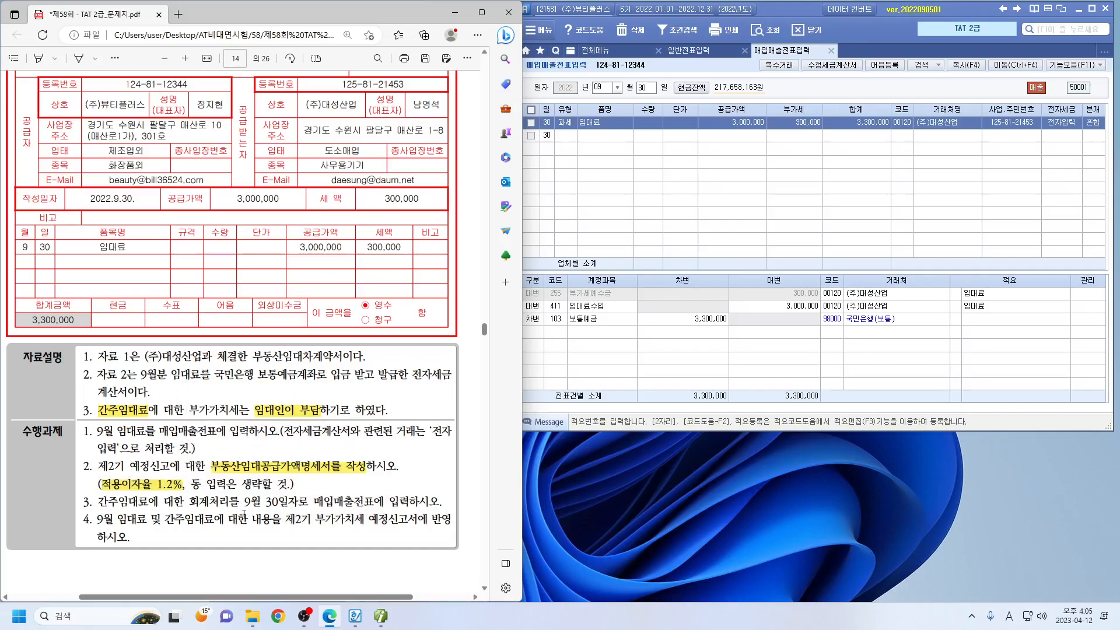
pyautogui.scroll(-2, 243, 510)
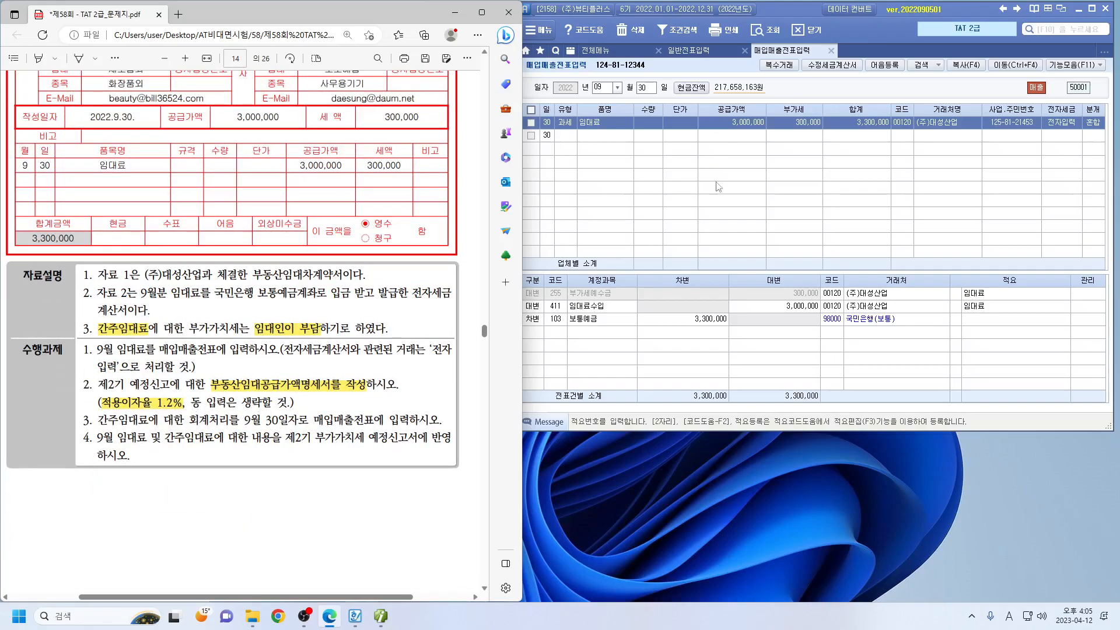
# Step: Open 부동산임대공급가액명세서 in Smart A for the period July to September 2022
pyautogui.click(601, 55)
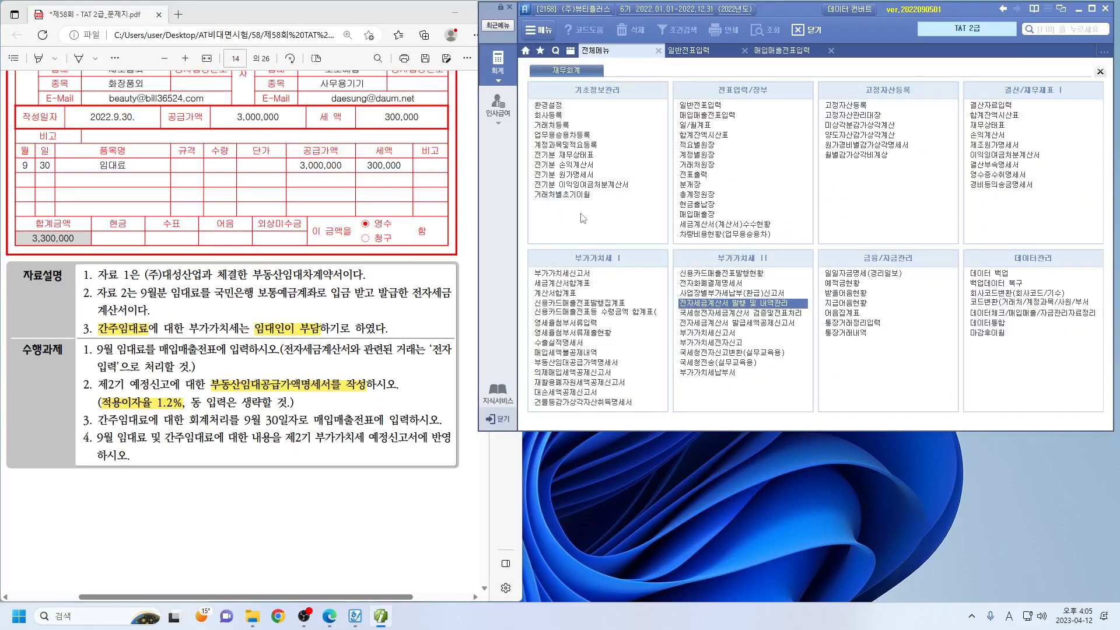
pyautogui.click(591, 363)
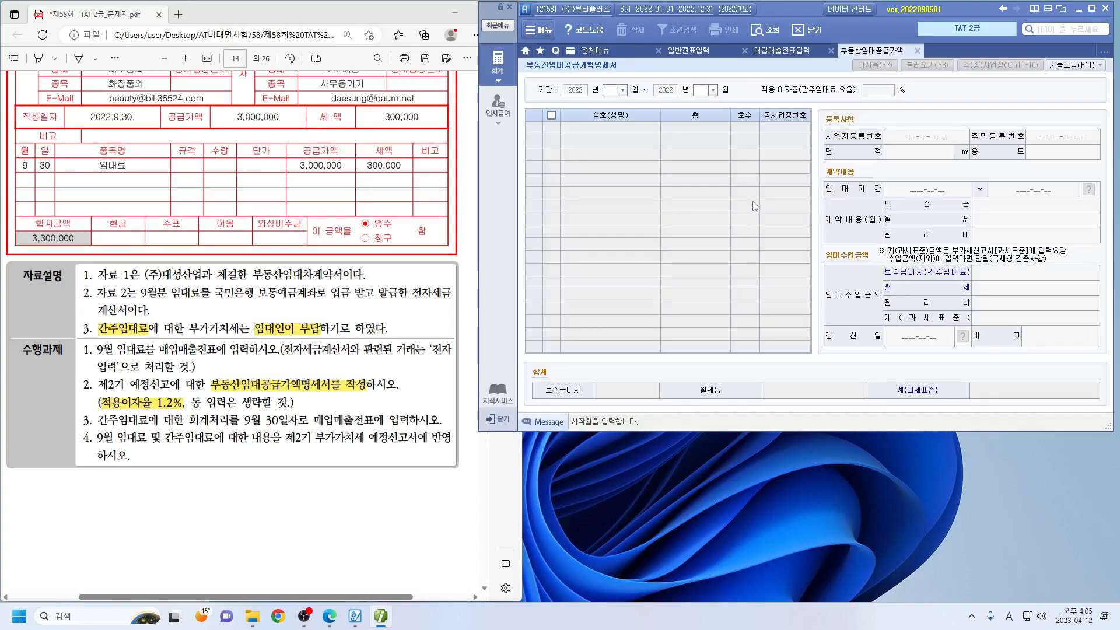
pyautogui.write('07')
pyautogui.write('09')
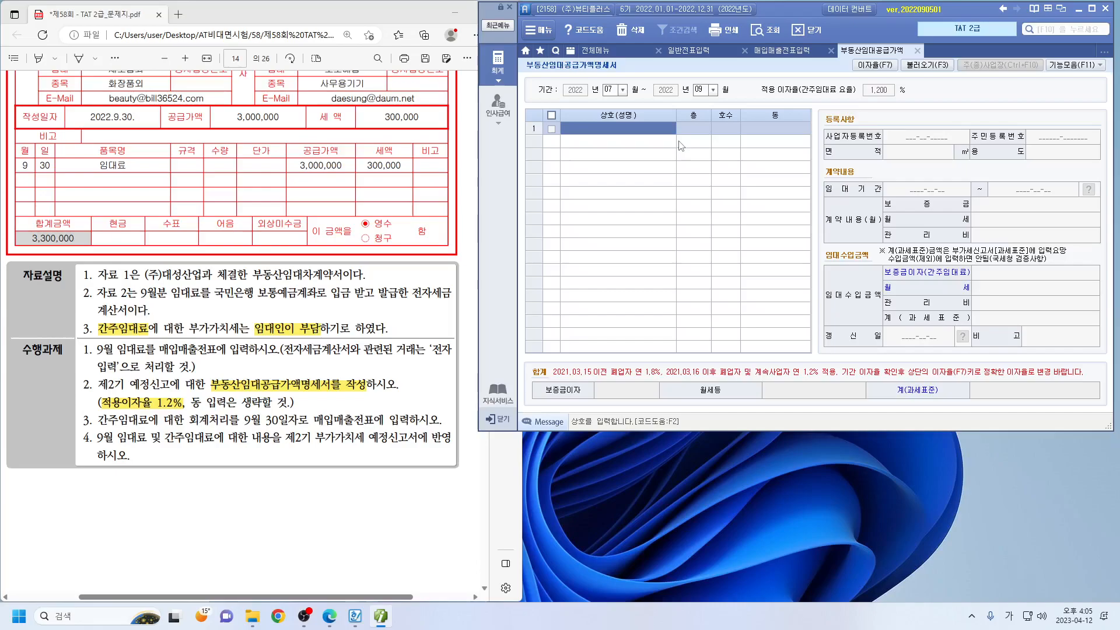
# Step: Add (주)대성산업 as the tenant in the first row of 부동산임대공급가액명세서
pyautogui.doubleClick(630, 137)
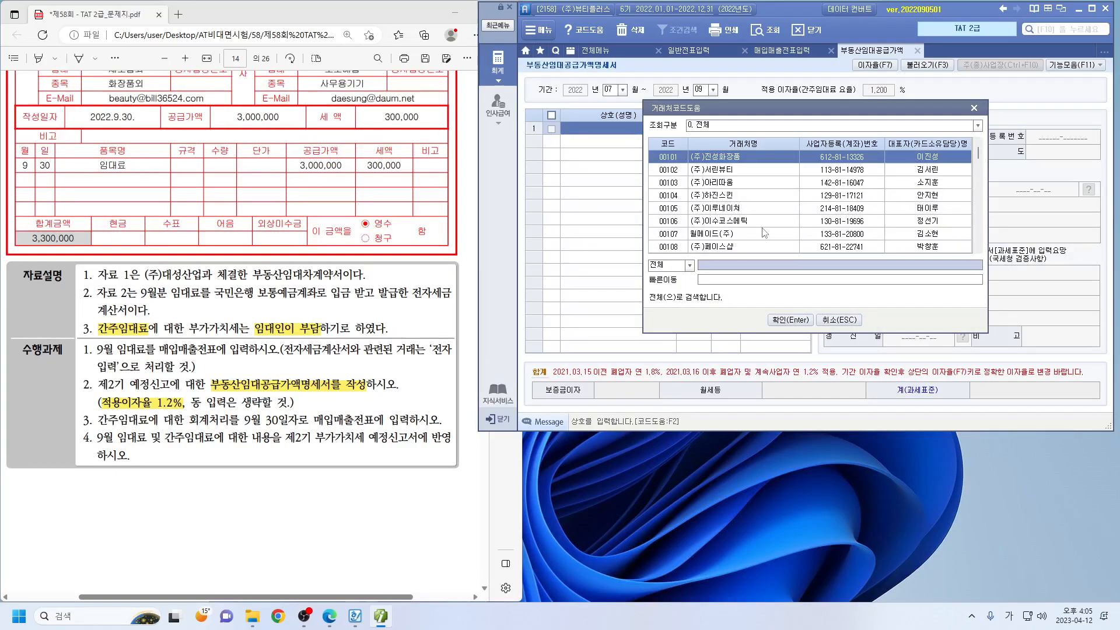
pyautogui.write('대성')
pyautogui.press('Return')
pyautogui.press('Return')
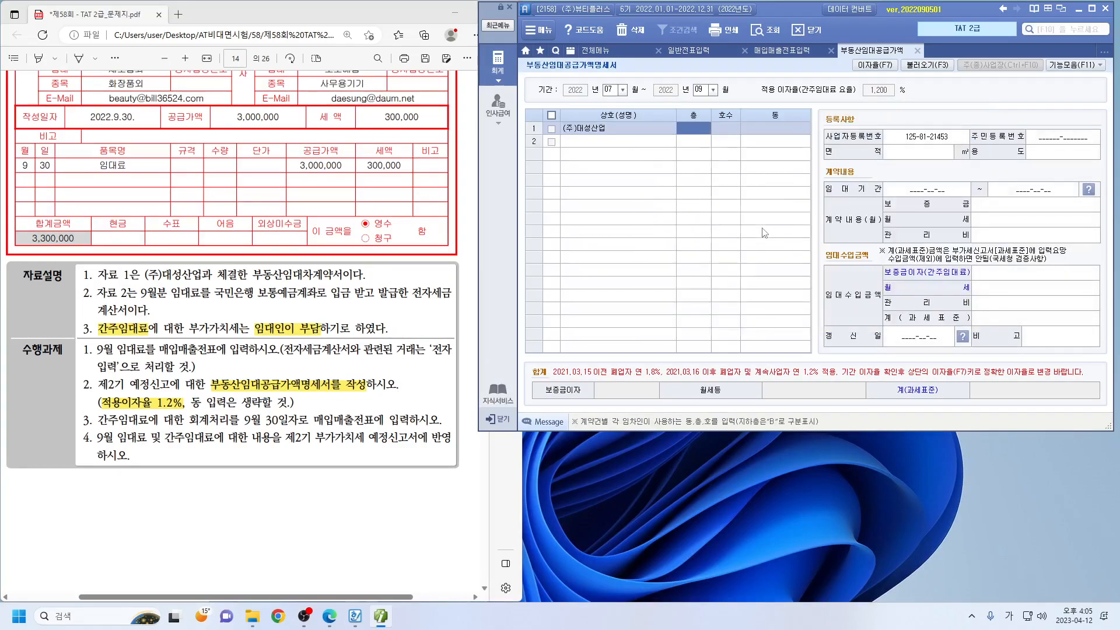
# Step: Using the lease contract in the PDF, enter floor 13 and unit 1302 for (주)대성산업, leaving 동 blank
pyautogui.scroll(10, 436, 326)
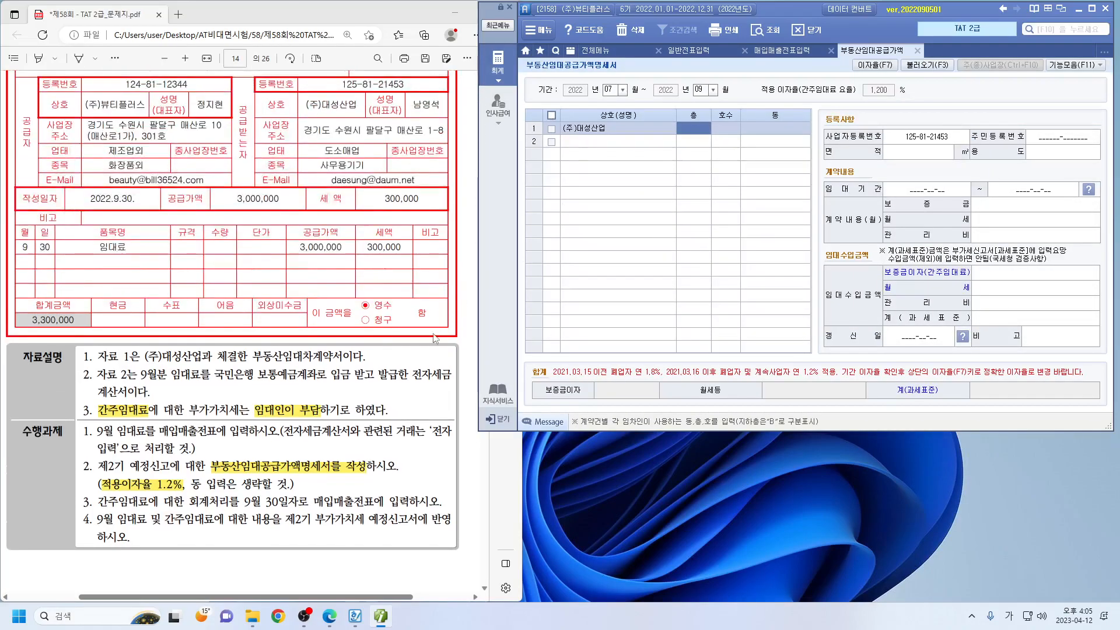
pyautogui.scroll(7, 436, 327)
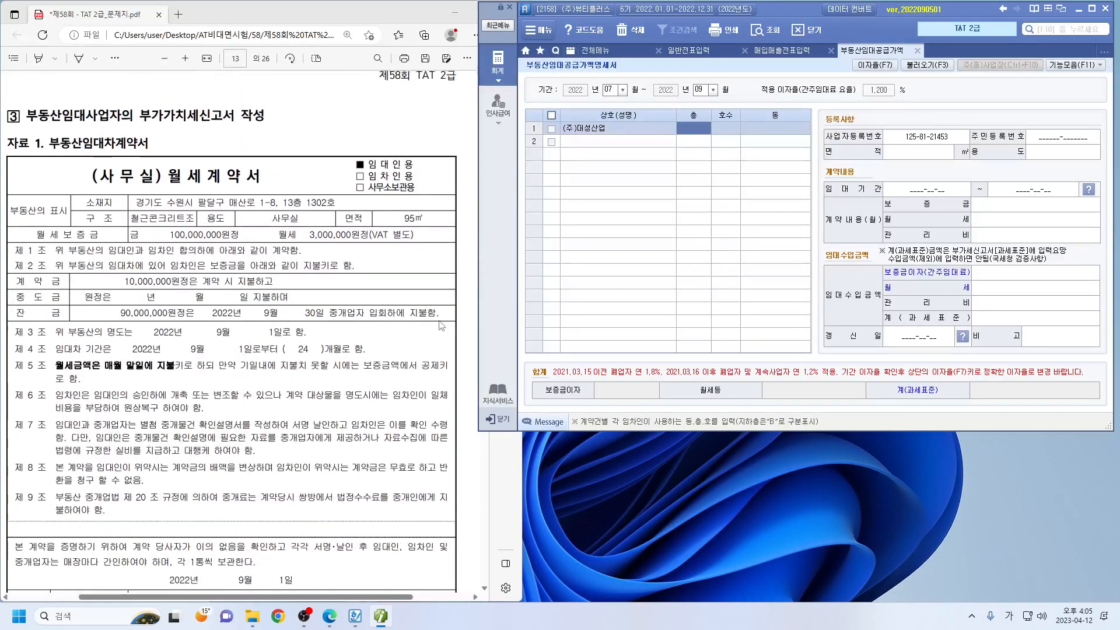
pyautogui.scroll(-1, 336, 232)
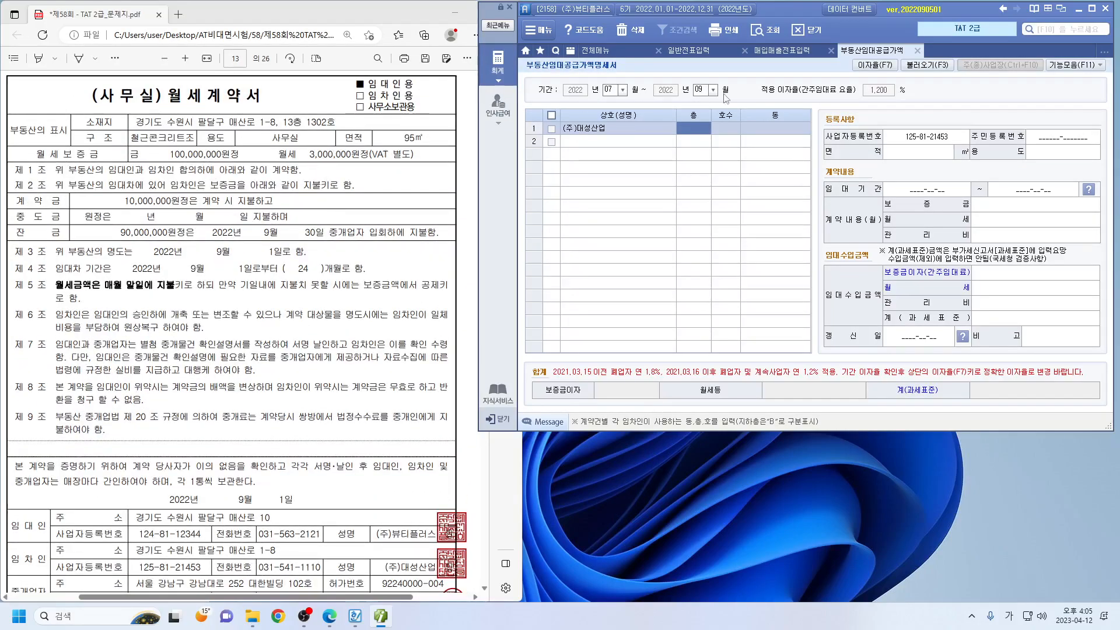
pyautogui.write('13')
pyautogui.press('Return')
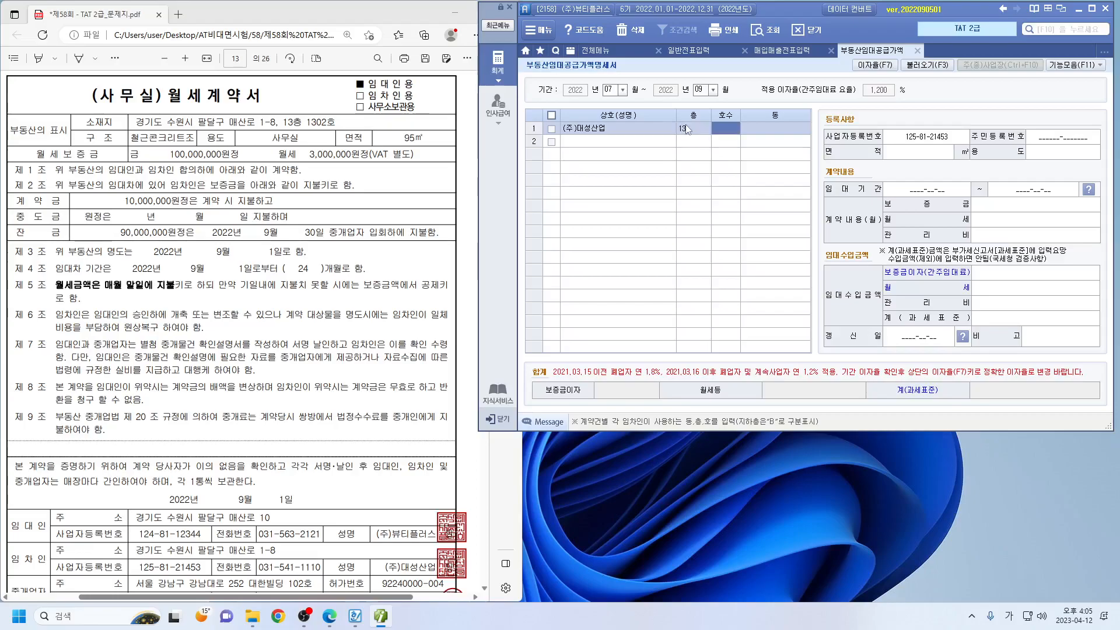
pyautogui.write('1302')
pyautogui.press('Return')
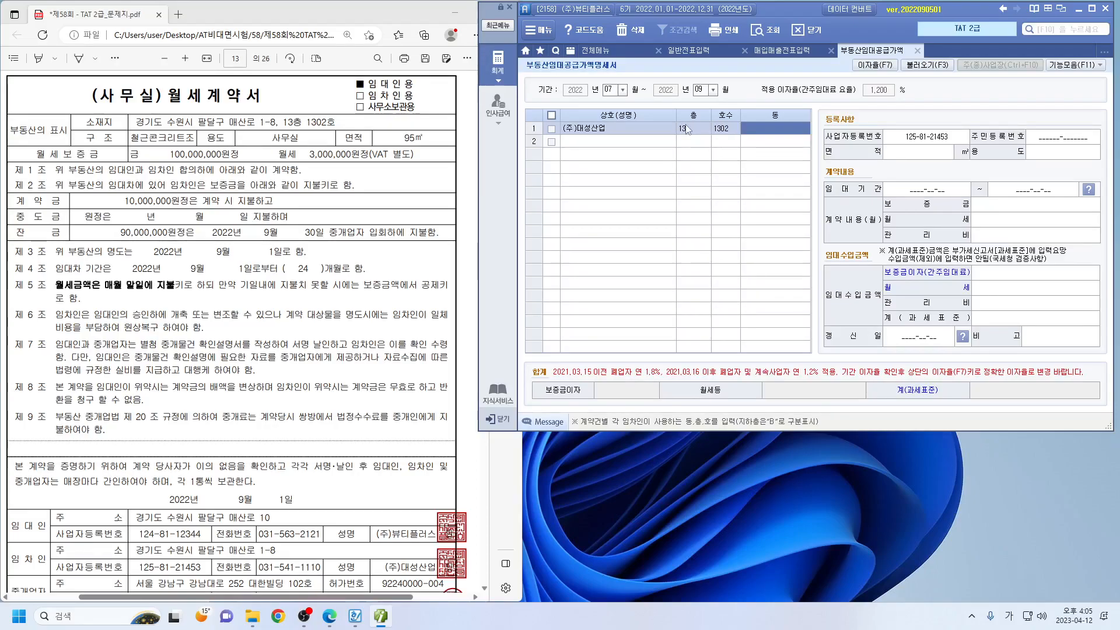
pyautogui.press('Return')
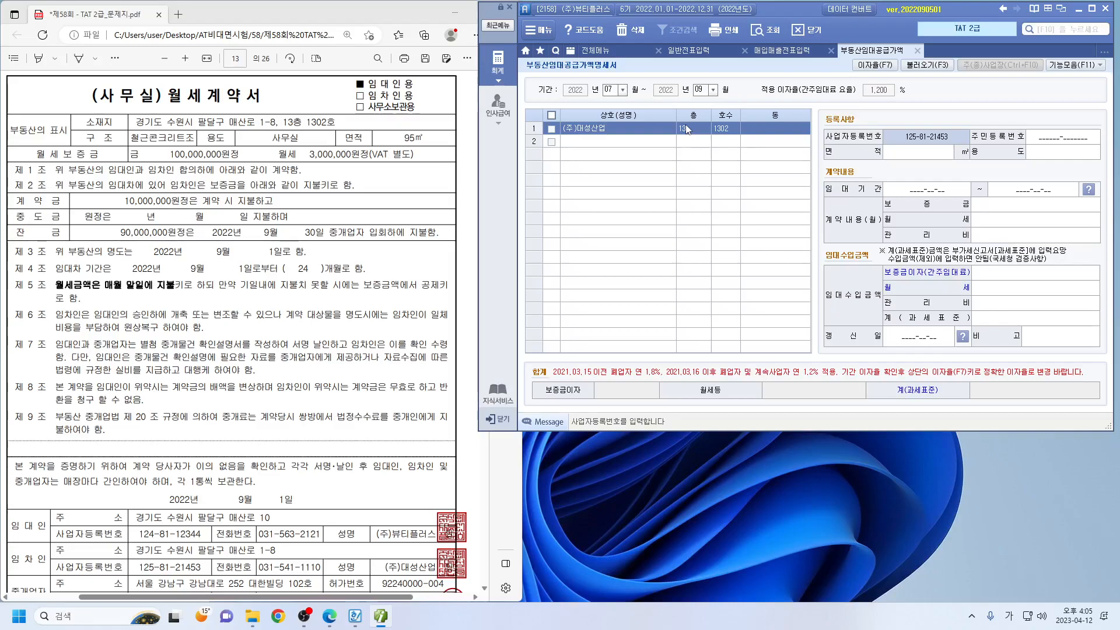
pyautogui.press('Return')
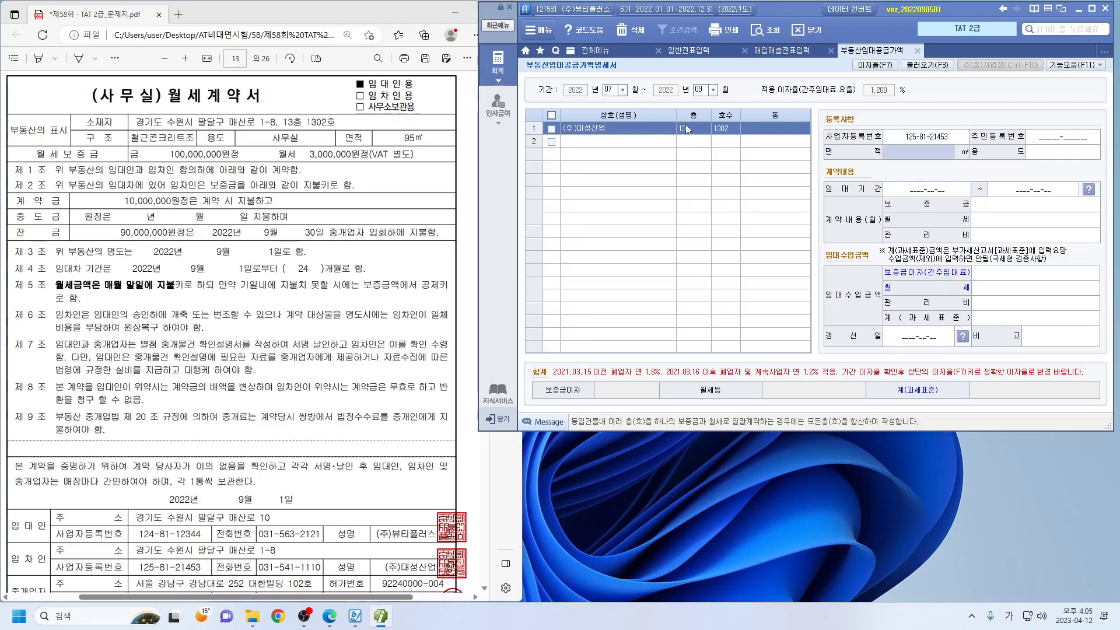
# Step: Set the tenant's leased area to 95 ㎡ and the usage to 사무실
pyautogui.write('95')
pyautogui.press('Return')
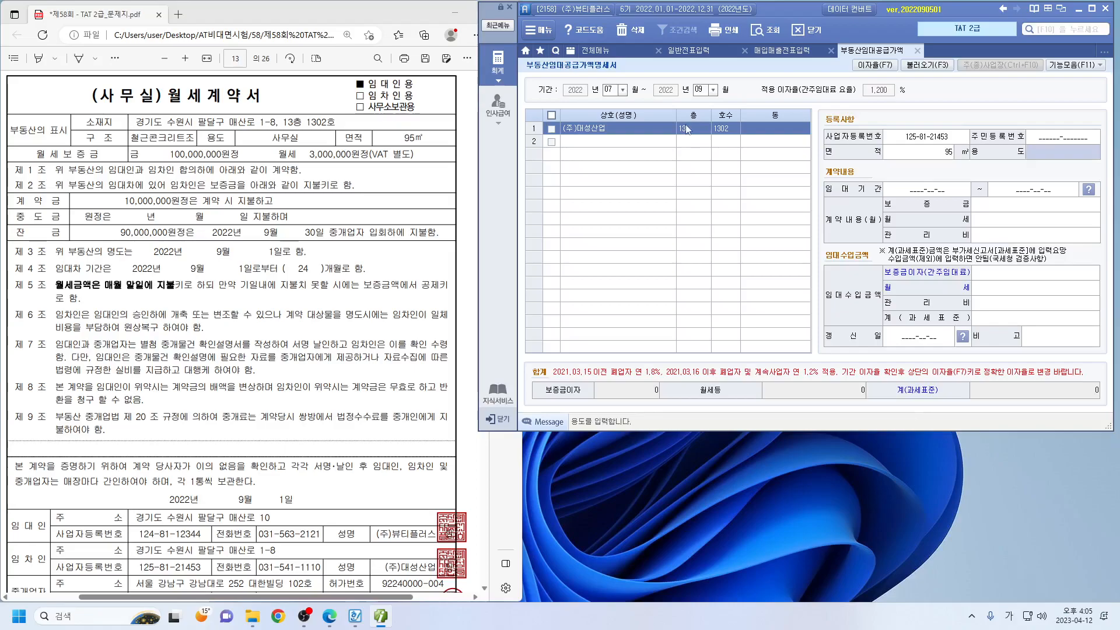
pyautogui.write('사무실')
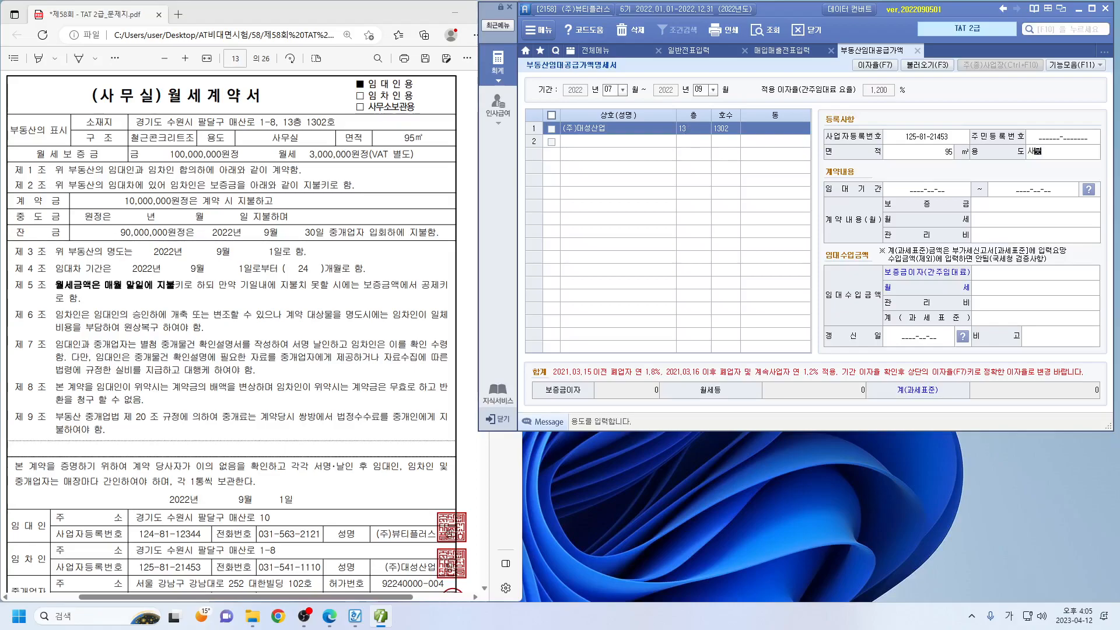
pyautogui.press('Return')
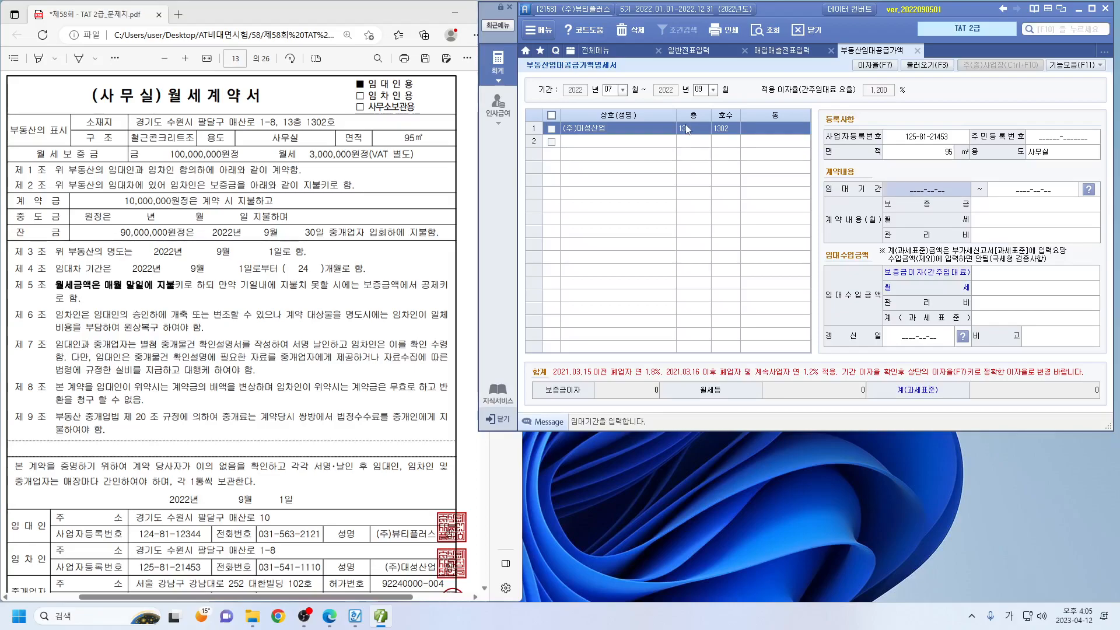
# Step: Set the lease period (임대기간) from 2022-09-01 to 2024-08-31
pyautogui.write('2')
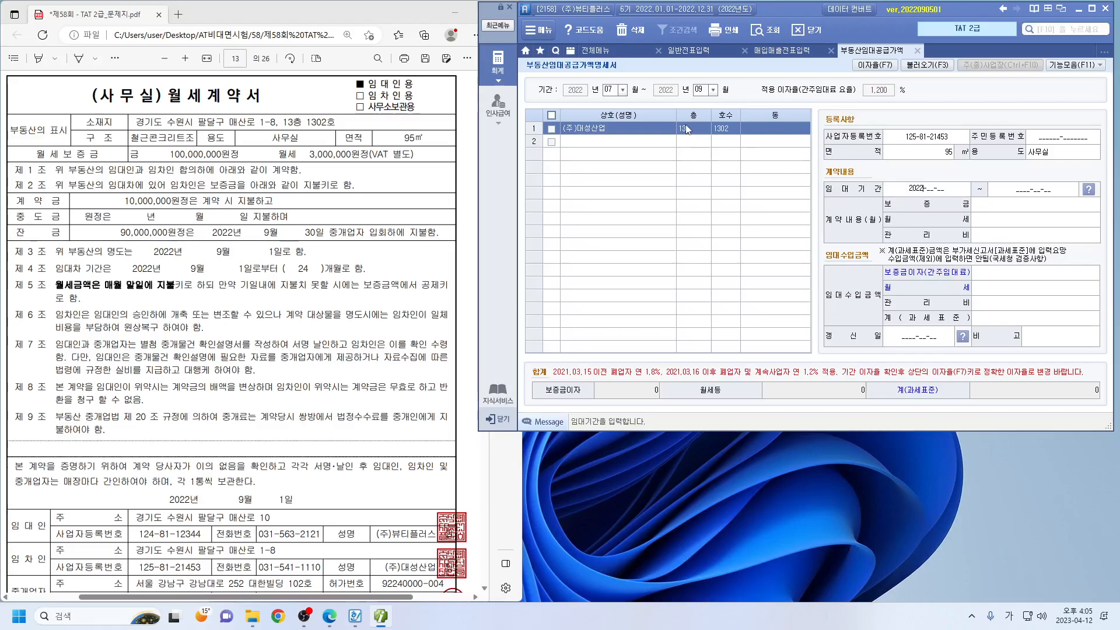
pyautogui.write('022-09-01')
pyautogui.press('Return')
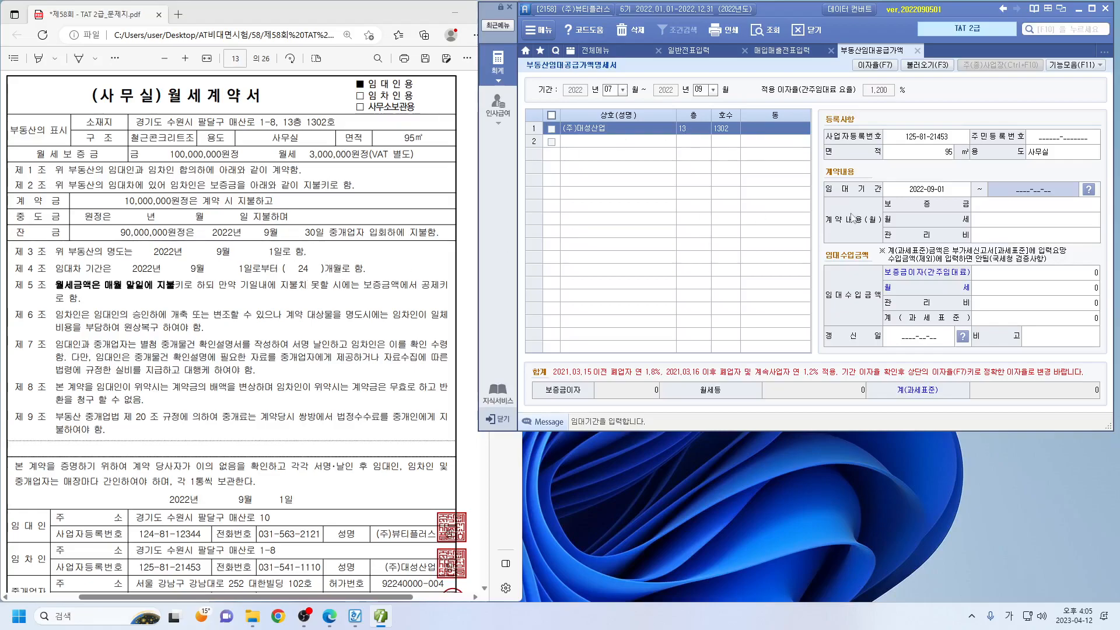
pyautogui.write('2024-')
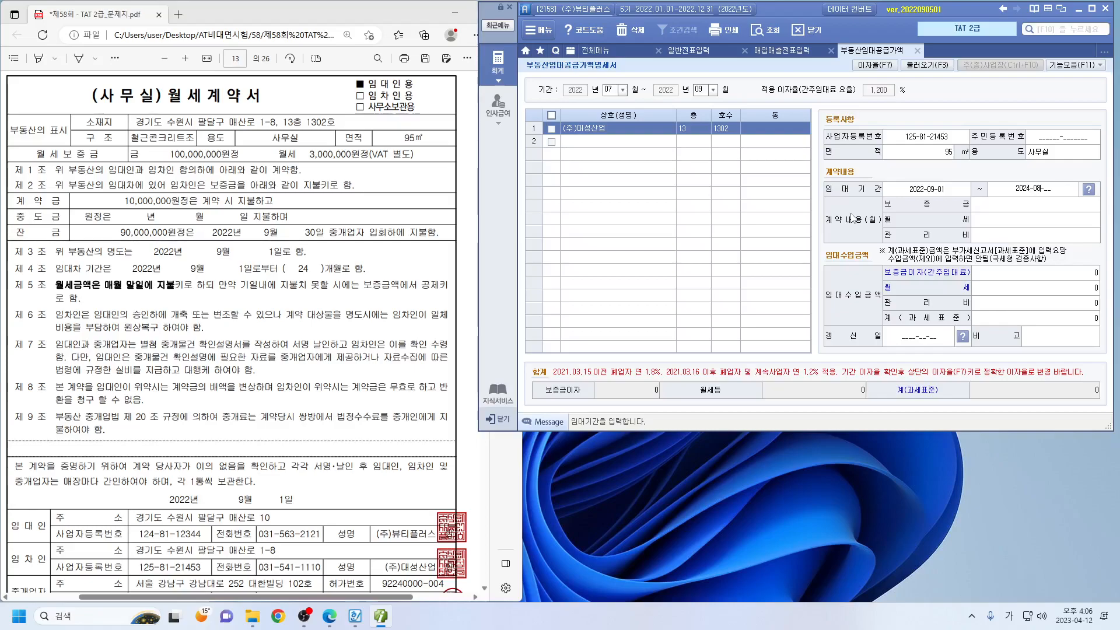
pyautogui.write('08-31')
pyautogui.press('Return')
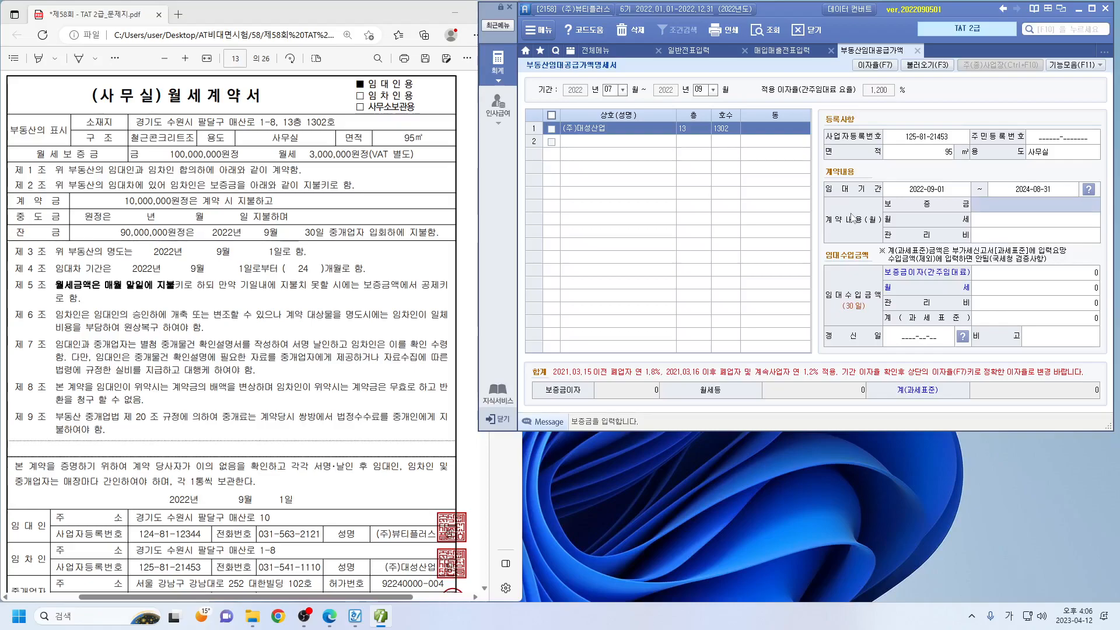
# Step: Enter a deposit (보증금) of 100,000,000 and a monthly rent (월세) of 3,000,000 in the contract details
pyautogui.write('100000000')
pyautogui.press('Return')
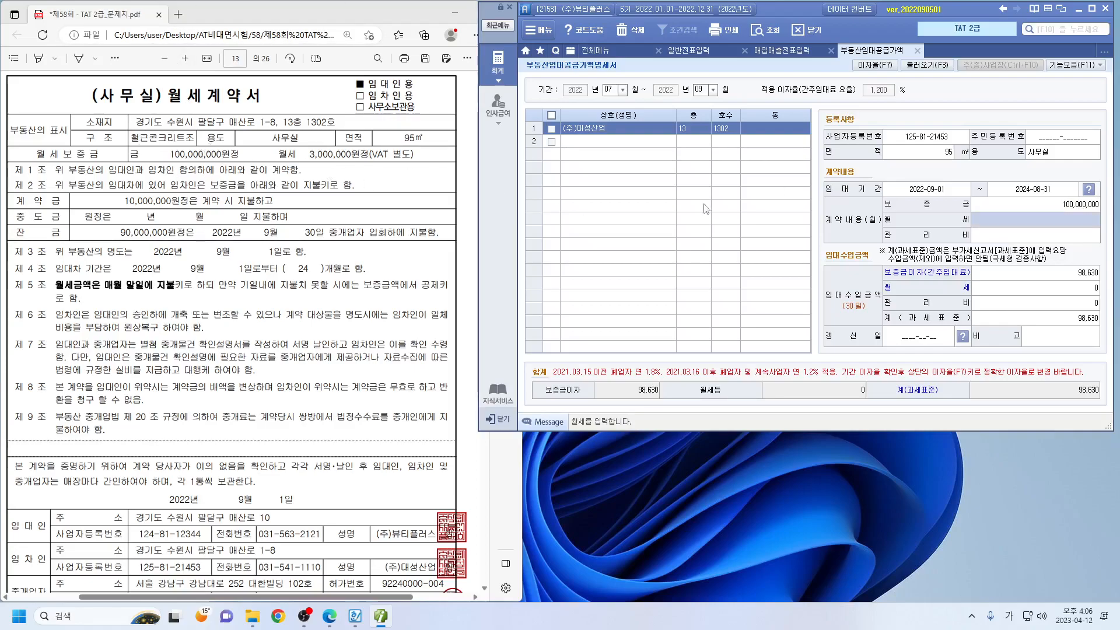
pyautogui.write('3000000')
pyautogui.press('Return')
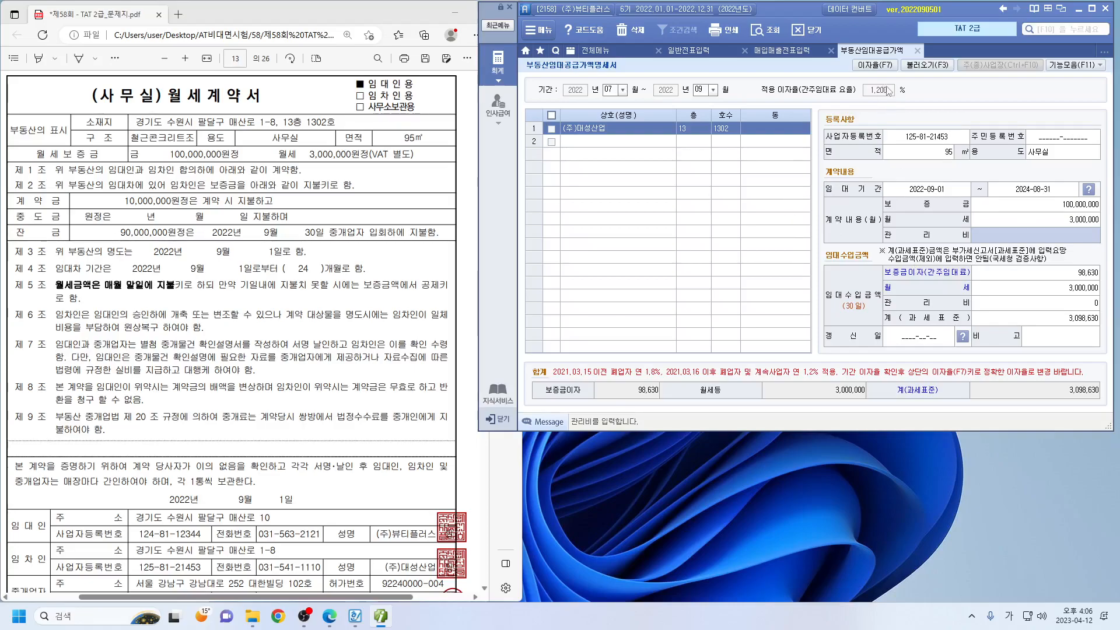
# Step: Check the applied interest rate against the task instructions in the PDF, then close the rate-change dialog without changing it
pyautogui.scroll(-3, 370, 378)
pyautogui.scroll(-15, 370, 377)
pyautogui.scroll(2, 141, 432)
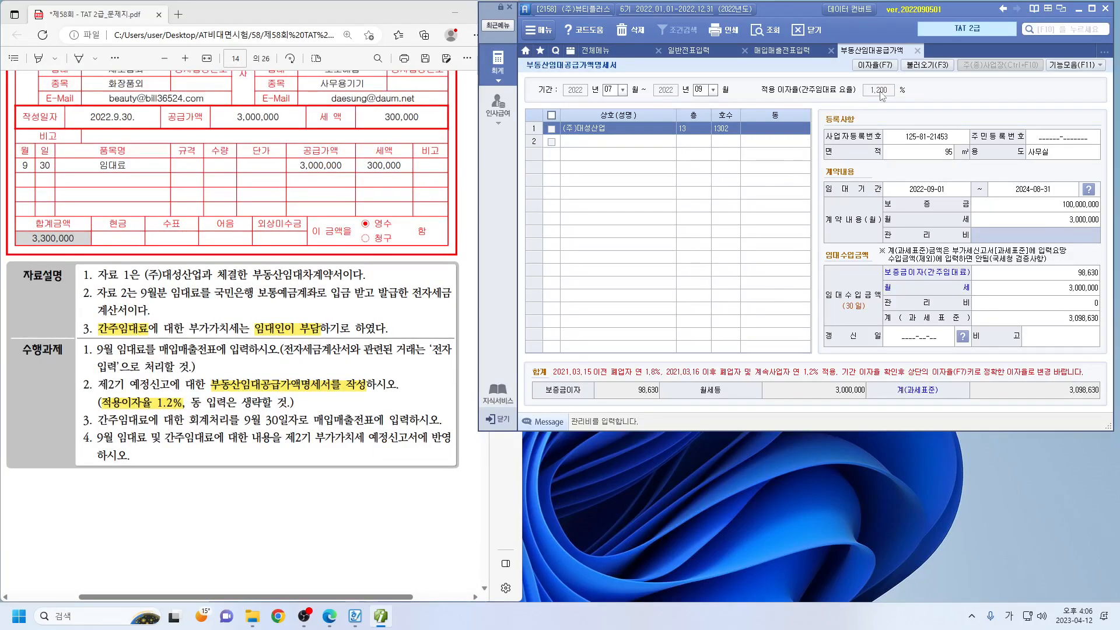
pyautogui.click(874, 65)
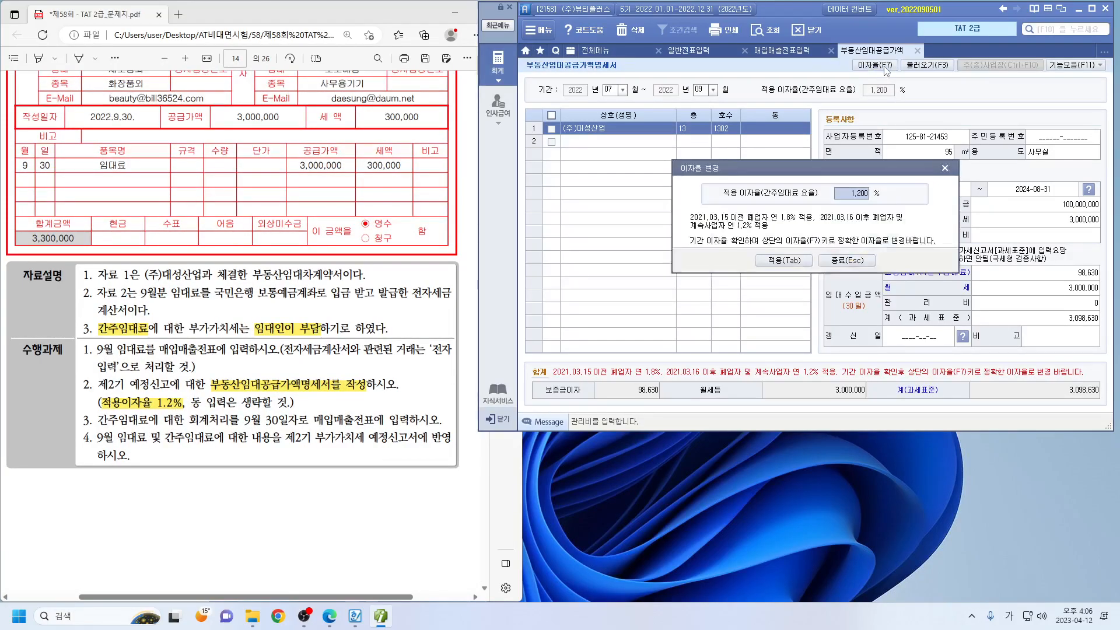
pyautogui.moveTo(846, 164); pyautogui.dragTo(858, 127)
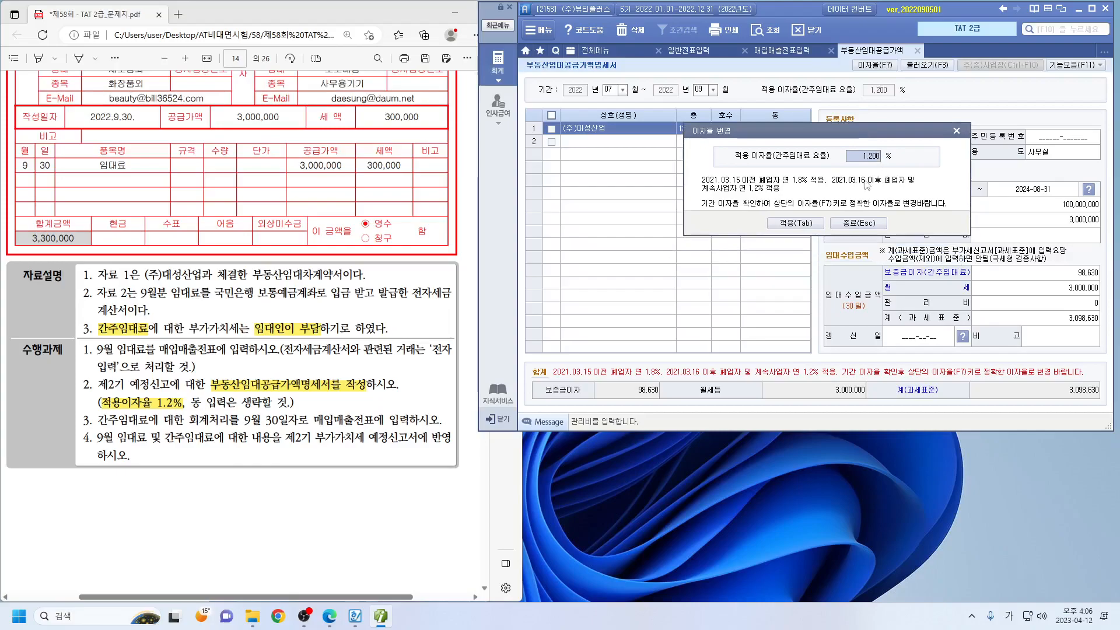
pyautogui.click(873, 227)
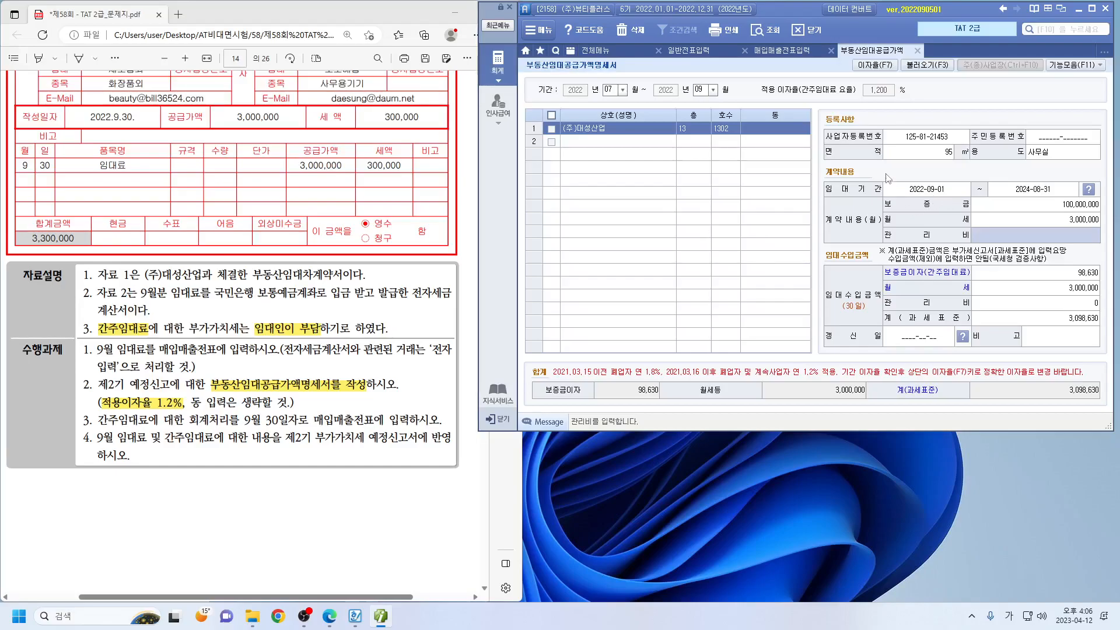
# Step: Review the lease period, deposit, monthly rent and deemed rent fields, comparing the rent with the tax invoice line in the PDF
pyautogui.click(1018, 210)
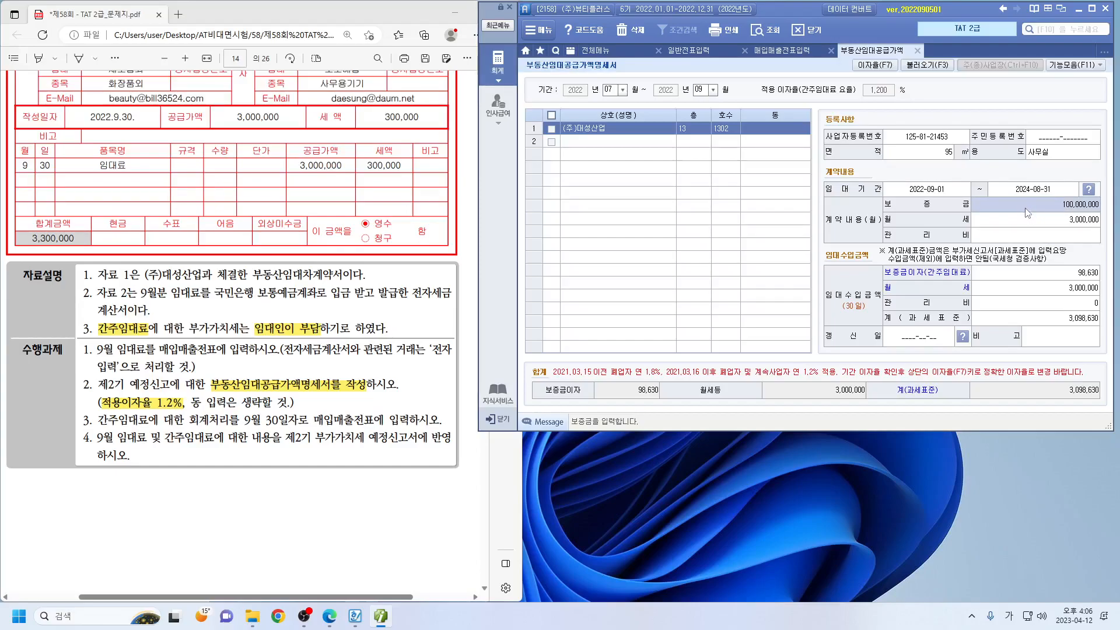
pyautogui.click(1022, 227)
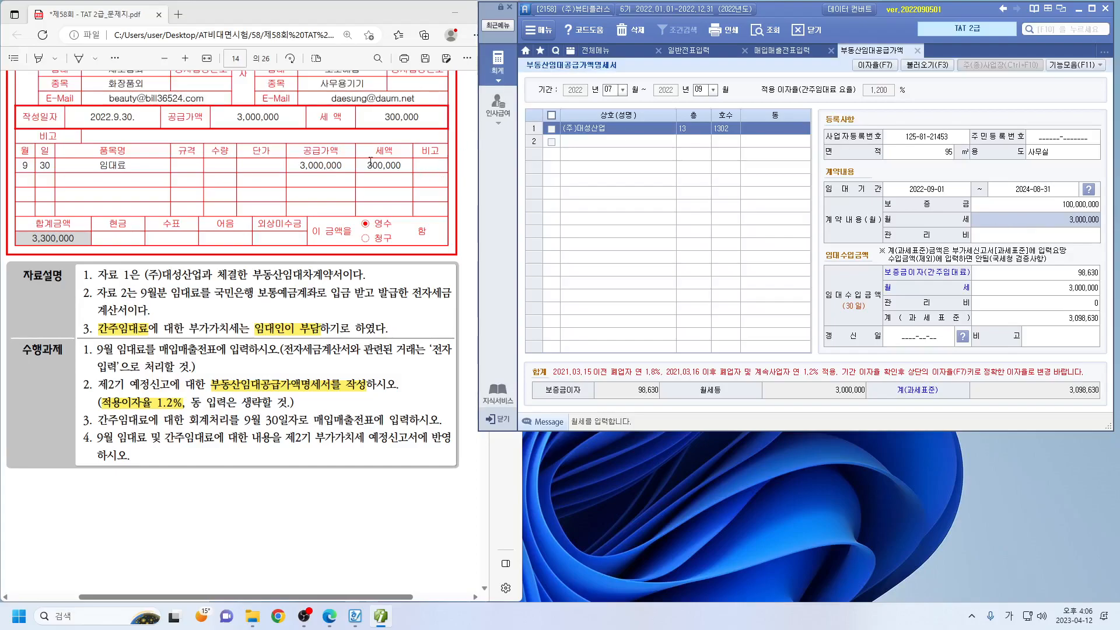
pyautogui.moveTo(297, 167); pyautogui.dragTo(402, 164)
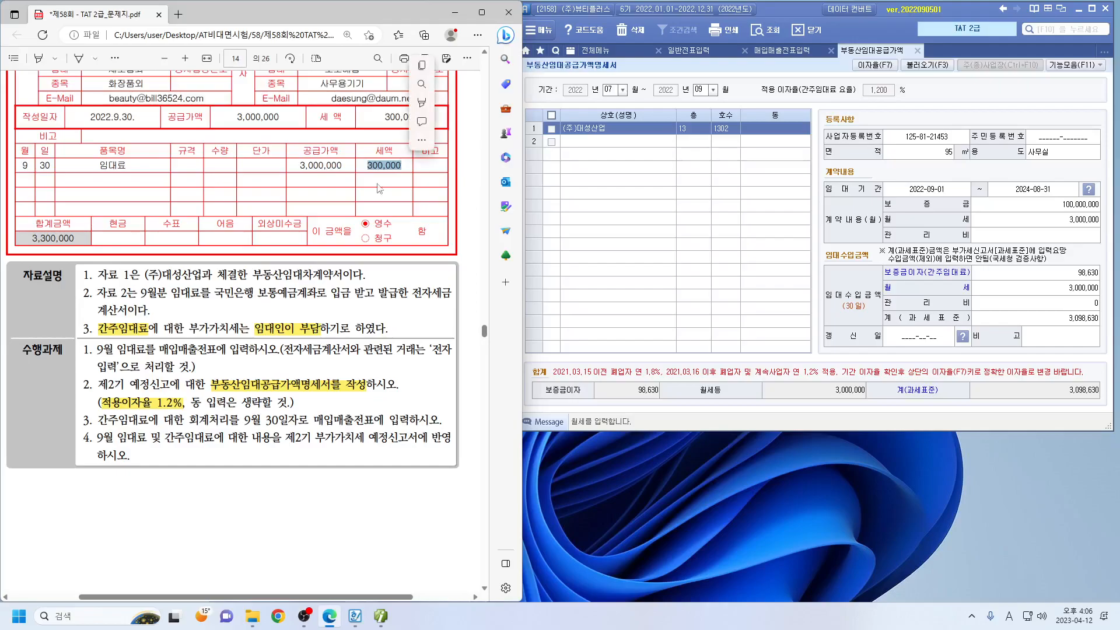
pyautogui.click(1032, 224)
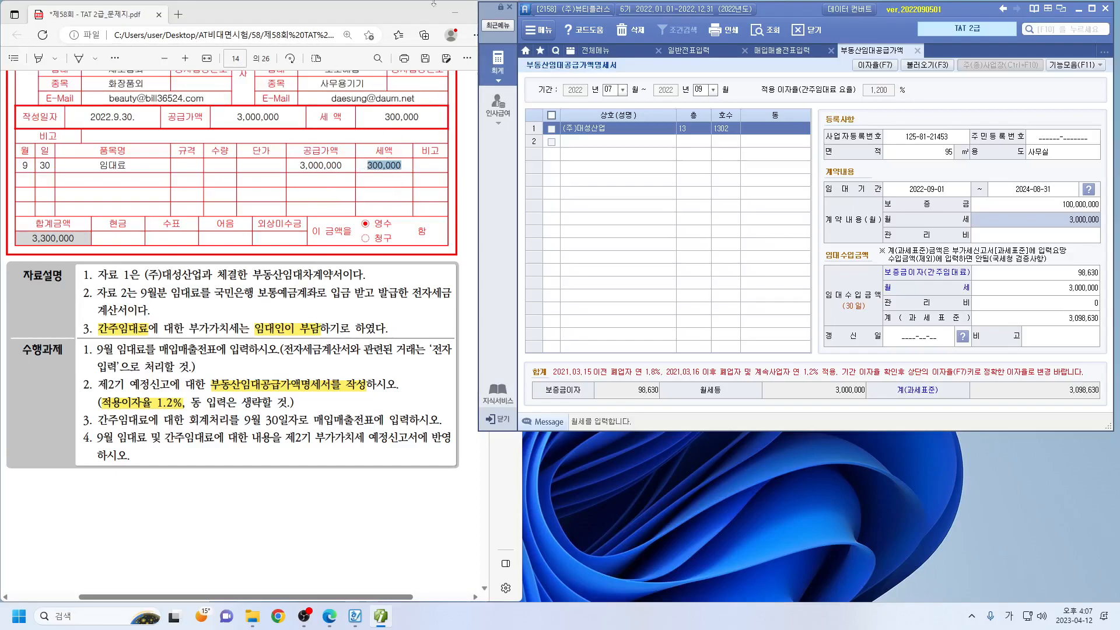
pyautogui.click(1044, 209)
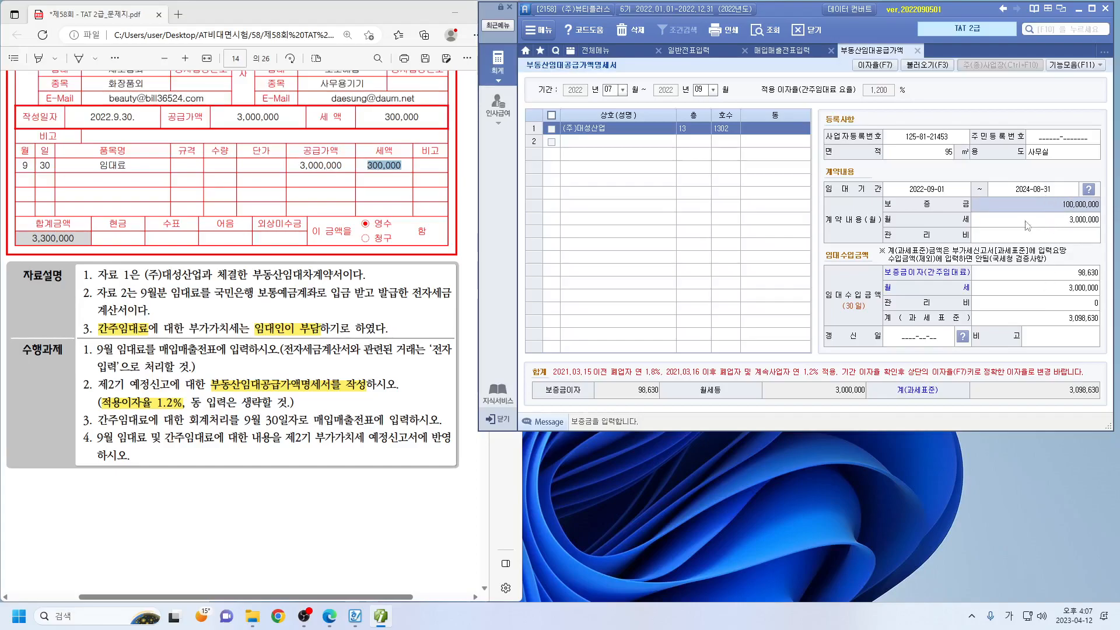
pyautogui.click(1033, 192)
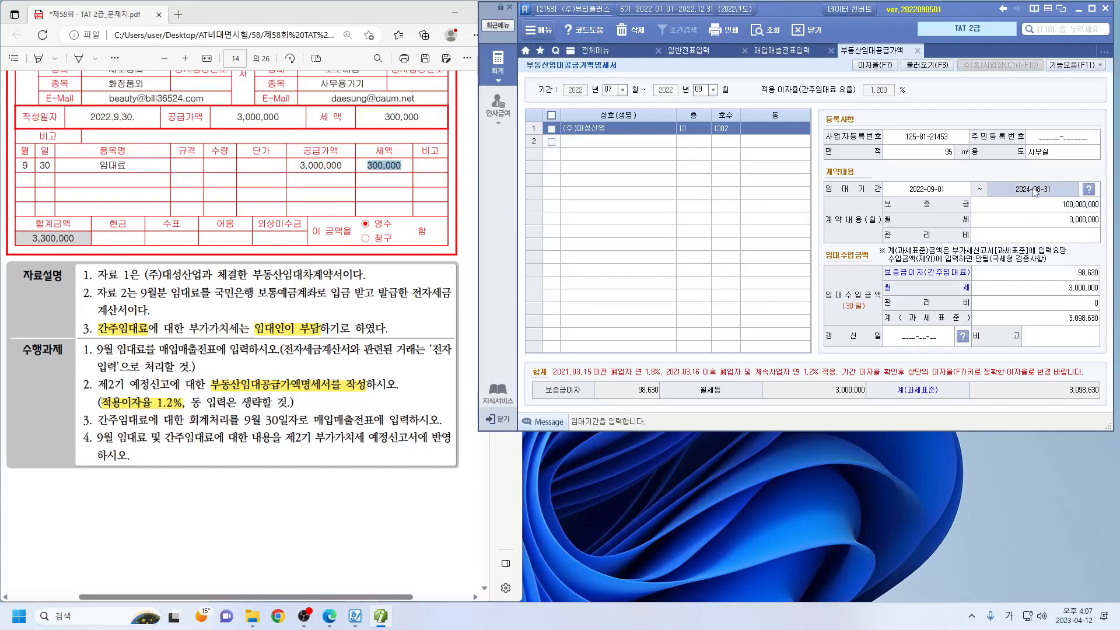
pyautogui.click(1050, 211)
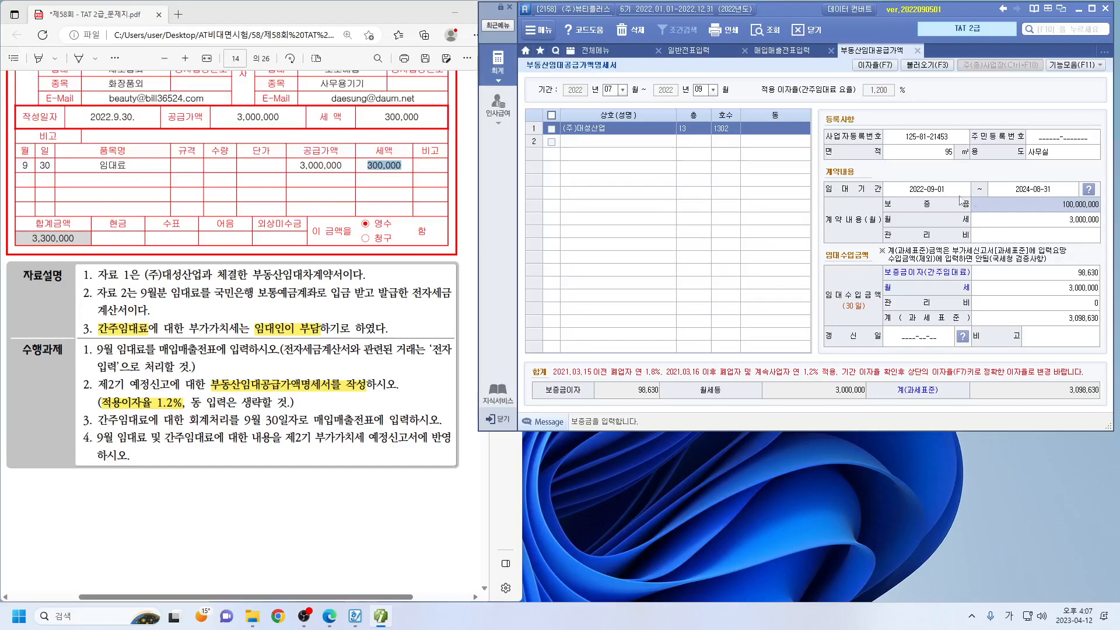
pyautogui.click(1006, 192)
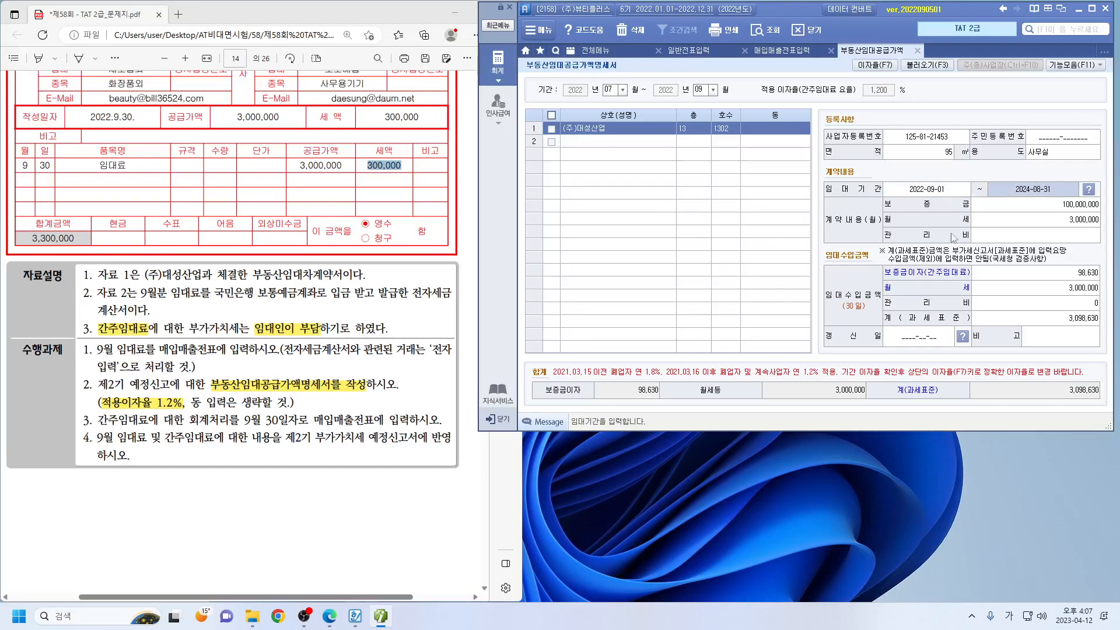
pyautogui.click(1036, 208)
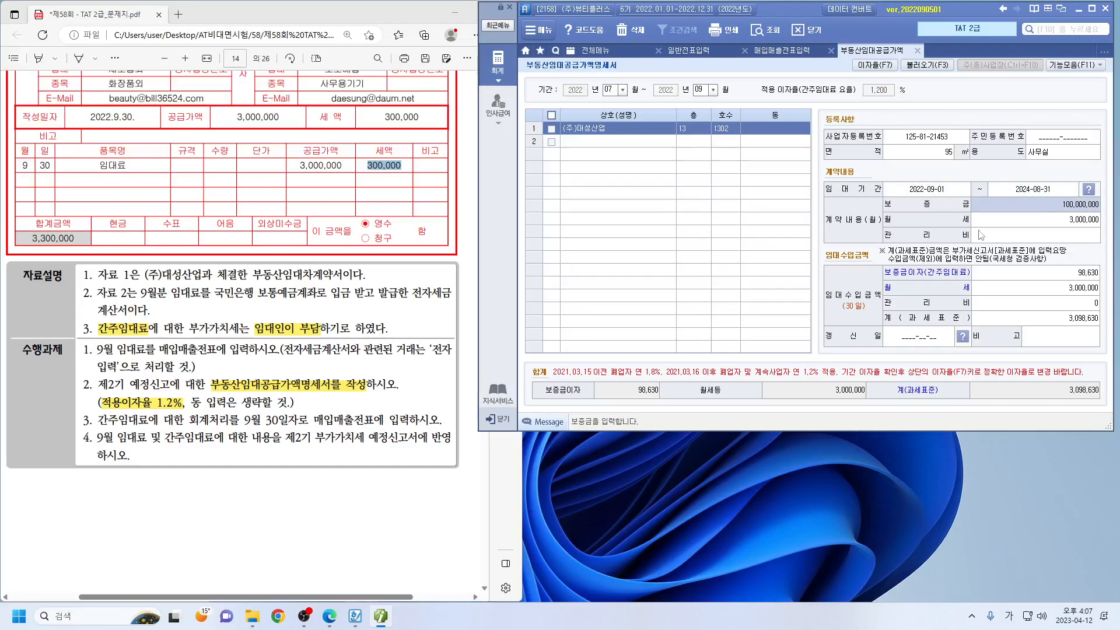
pyautogui.click(951, 193)
pyautogui.click(1017, 190)
pyautogui.click(1061, 208)
pyautogui.click(1036, 226)
pyautogui.click(1038, 208)
pyautogui.click(1076, 275)
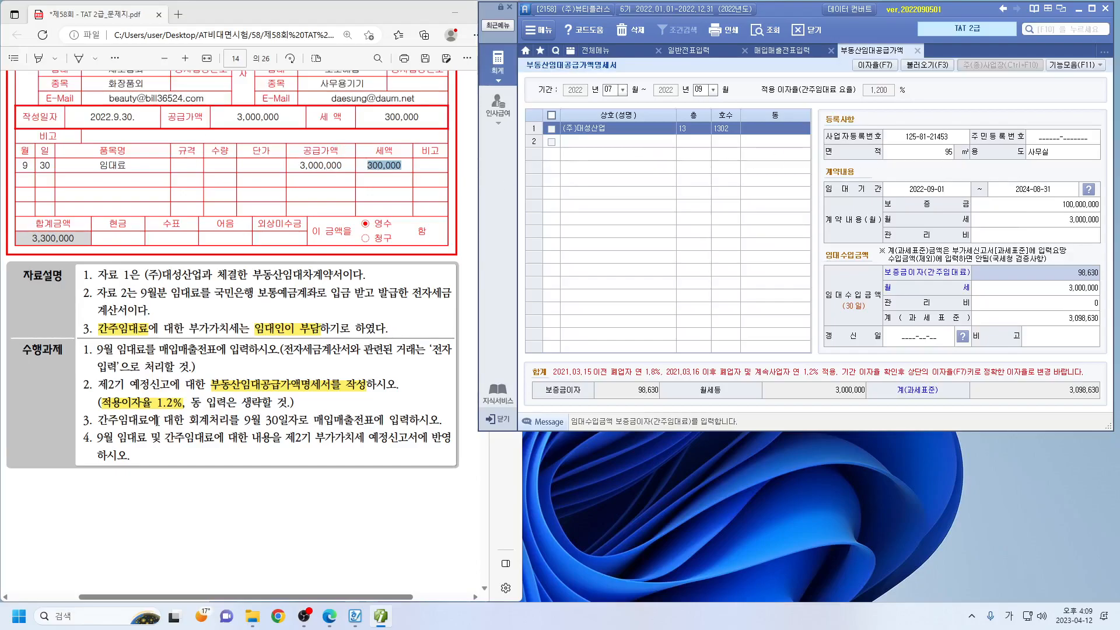
# Step: Highlight in yellow the third task's text "간주임대료에 대한 회계처리를 9월 30일자로 매입매출전표에 입력" in the PDF
pyautogui.click(228, 467)
pyautogui.moveTo(98, 424); pyautogui.dragTo(409, 424)
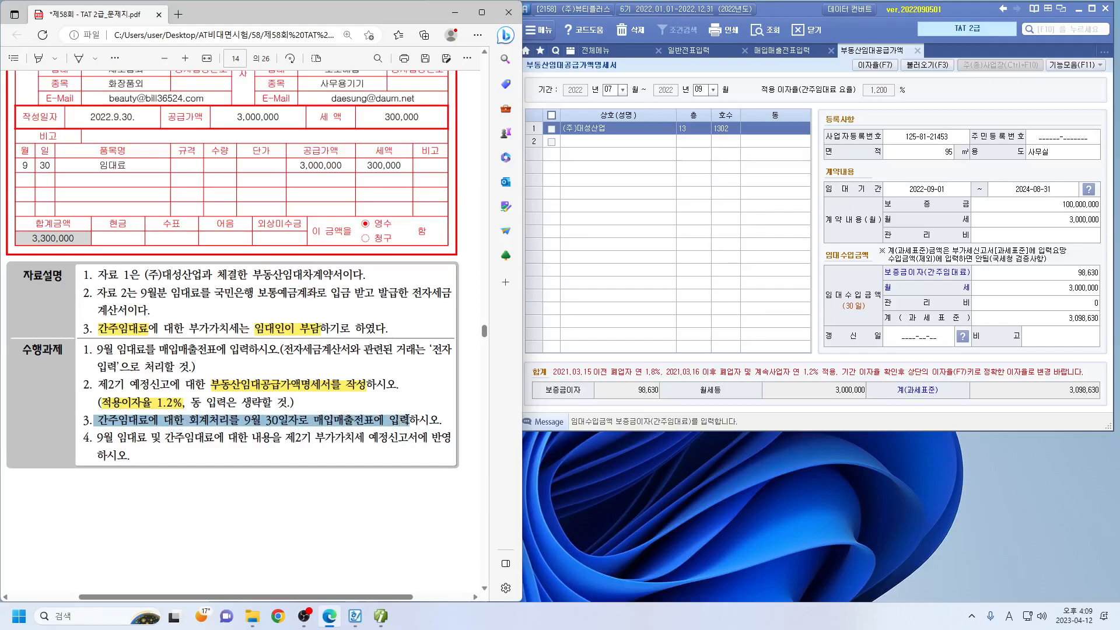
pyautogui.click(421, 400)
pyautogui.moveTo(455, 367)
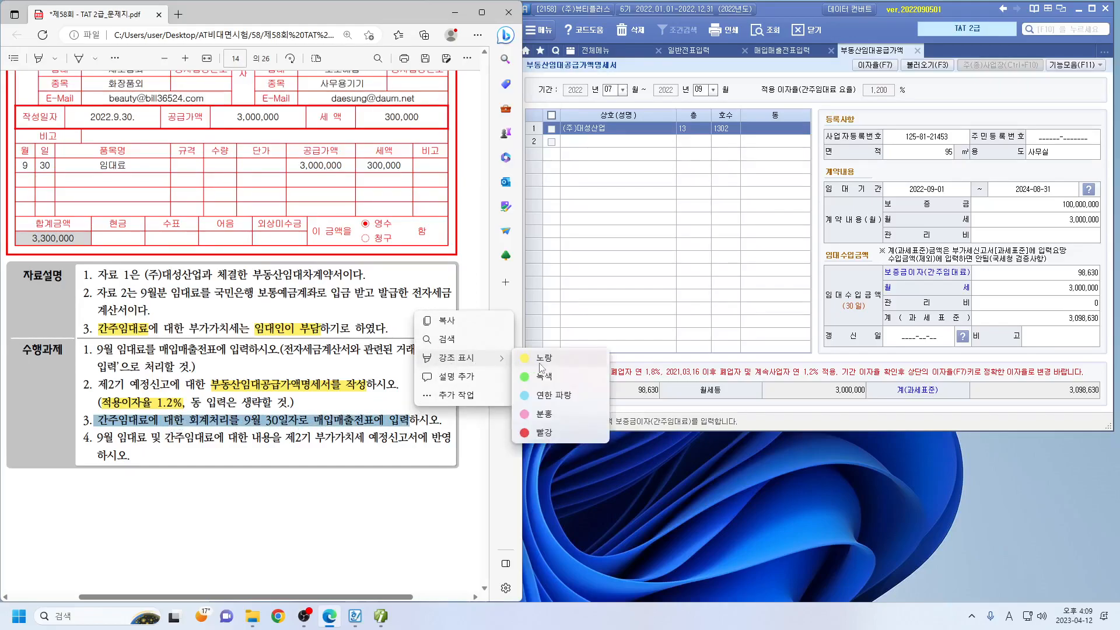
pyautogui.click(540, 369)
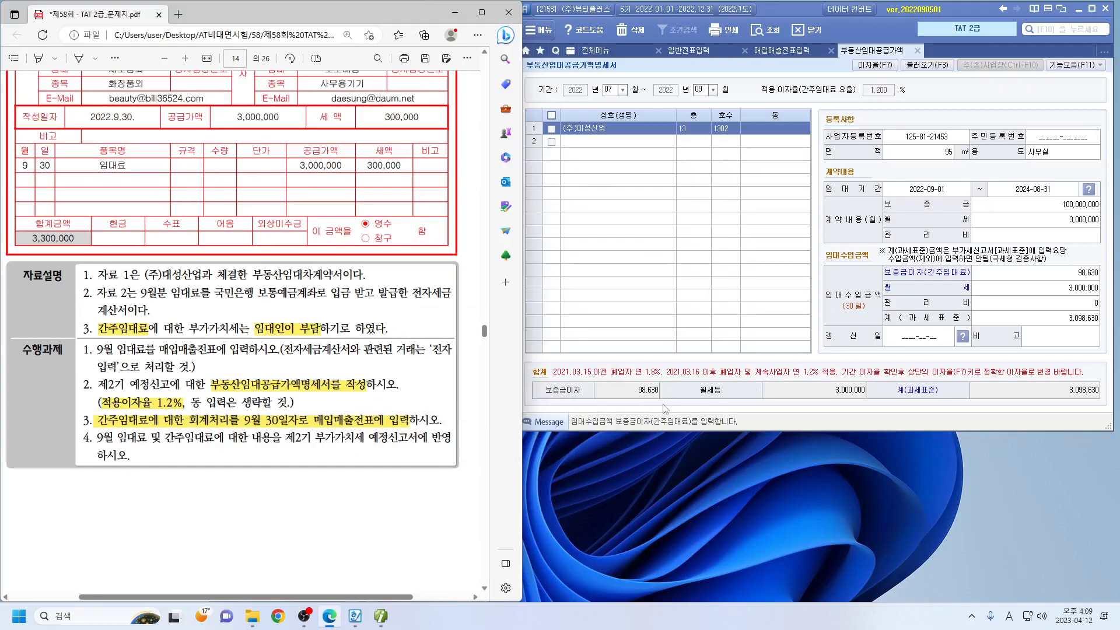
# Step: Switch to Hancom Hangul, create a blank document, and set its text to 12 pt bold
pyautogui.click(355, 615)
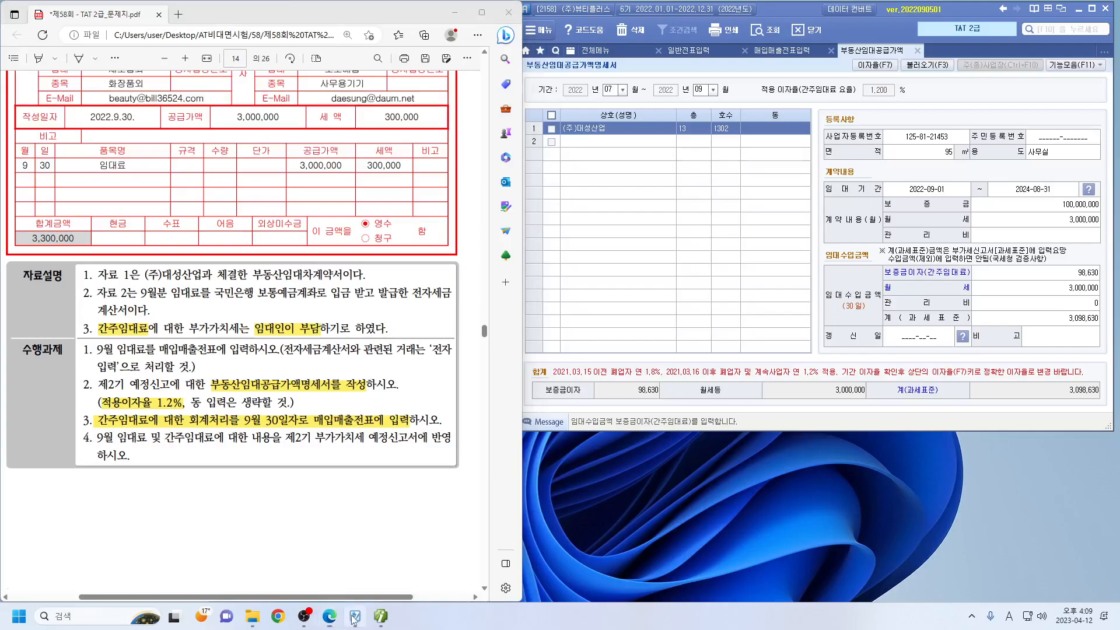
pyautogui.click(19, 24)
pyautogui.click(35, 35)
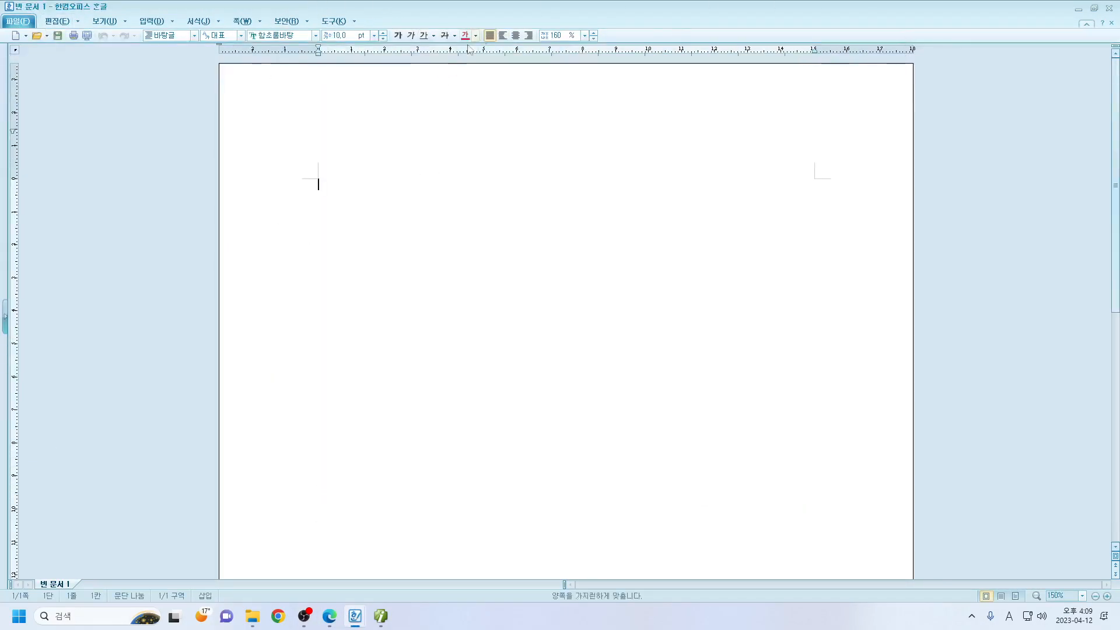
pyautogui.click(382, 33)
pyautogui.click(382, 33)
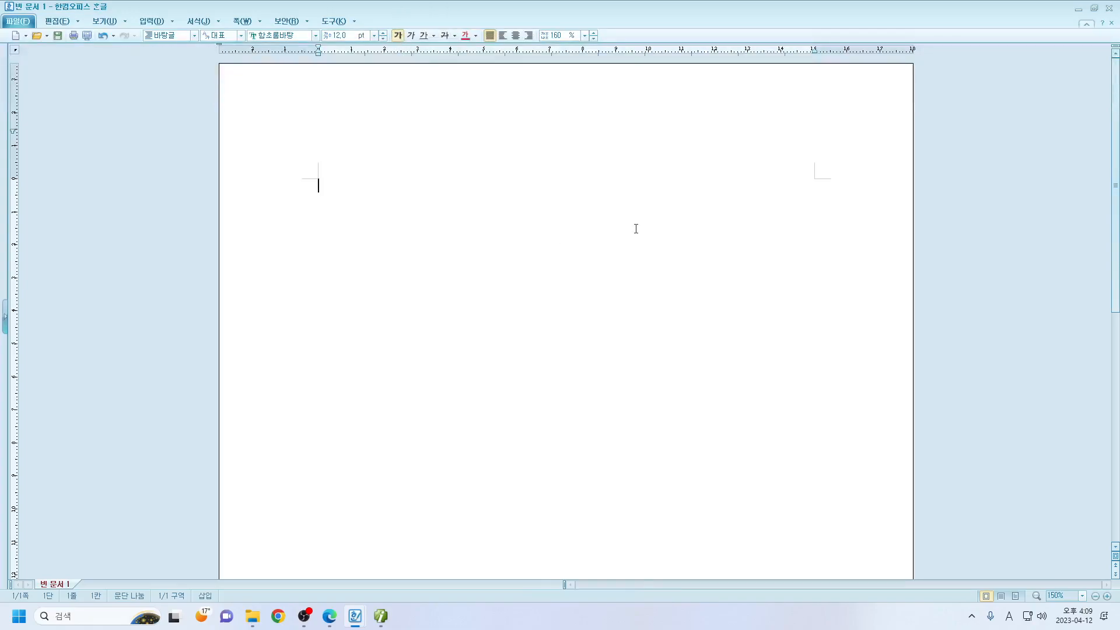
# Step: Write the heading "간주임대료에 대한 세액분개 => 각기간종료일 분개" and start a new line below it
pyautogui.write('간주임')
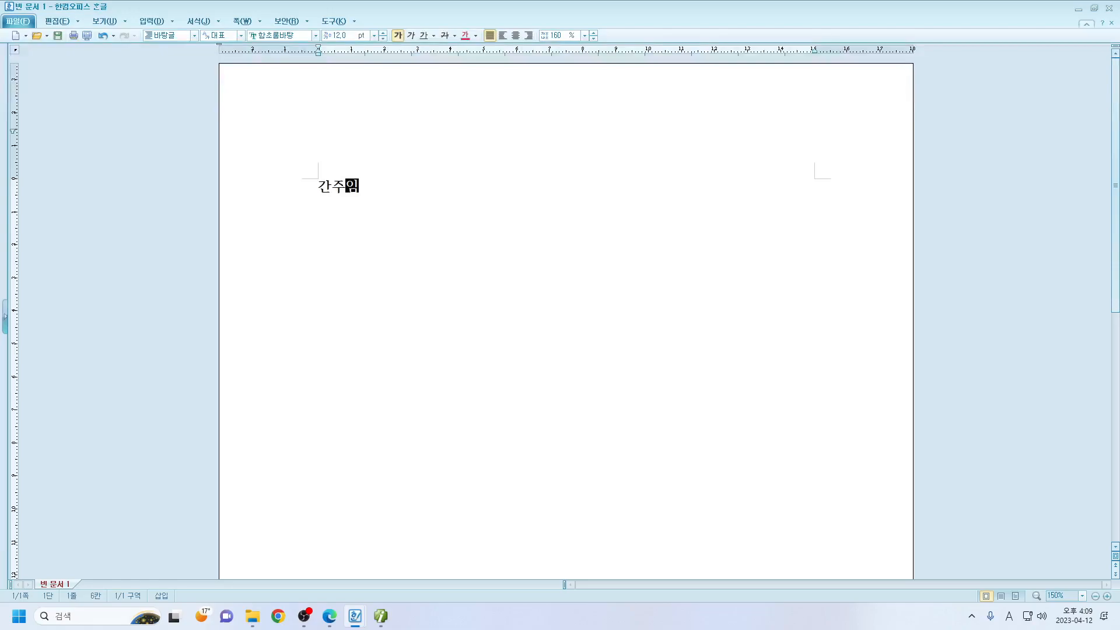
pyautogui.write('ㄷㅐ료에 대')
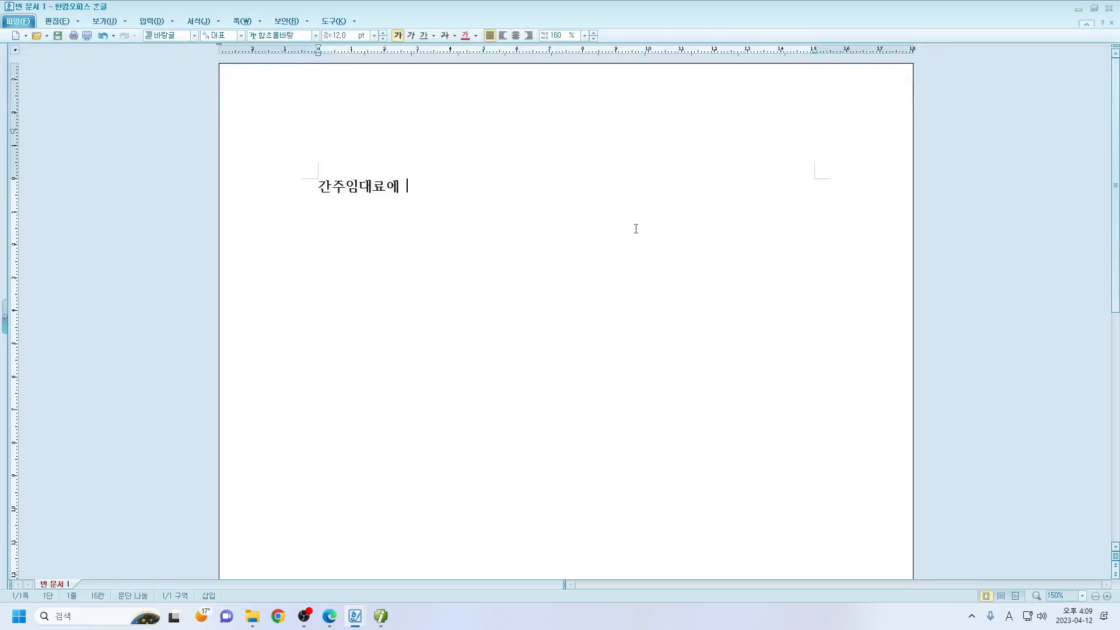
pyautogui.write('한 세액ㅂ')
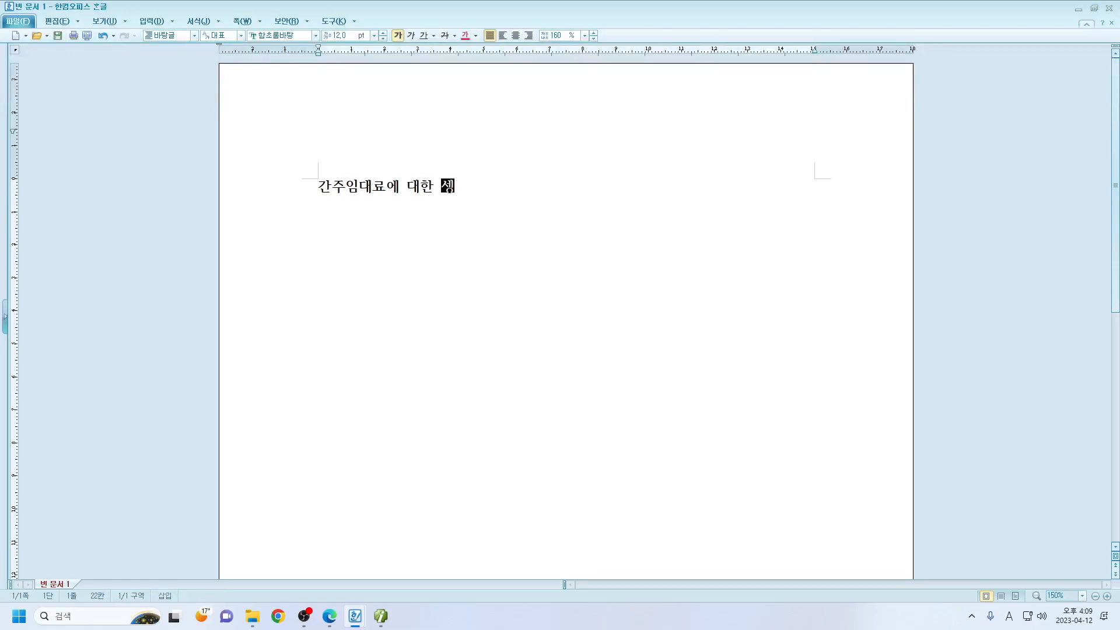
pyautogui.write('ㅜㄴ개 ')
pyautogui.write('=> ')
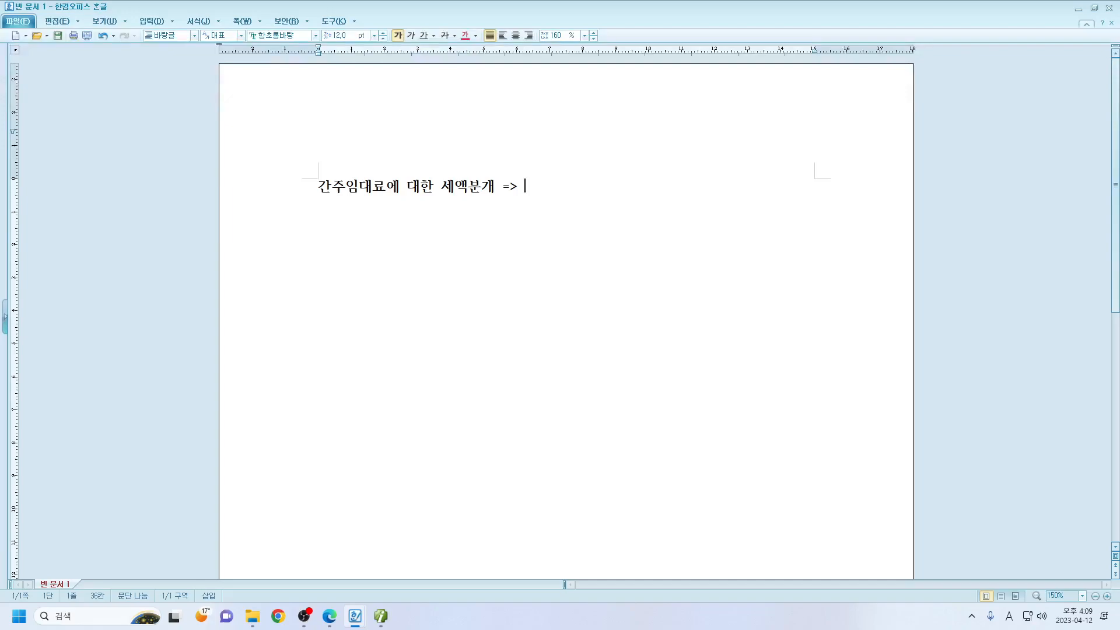
pyautogui.write('각기간')
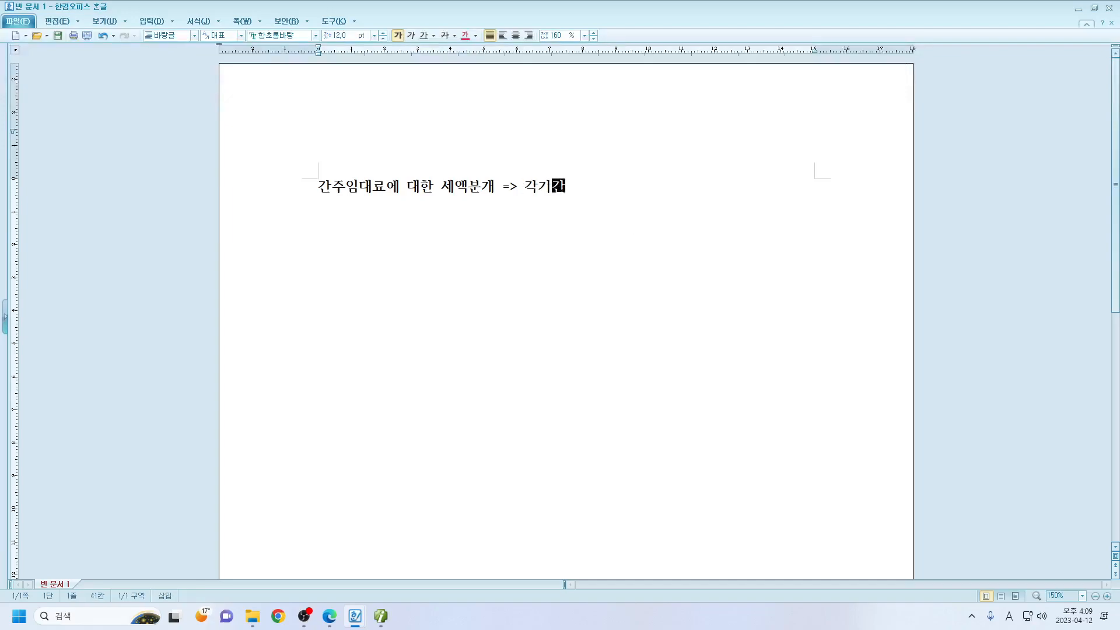
pyautogui.write('종료일')
pyautogui.write('분개')
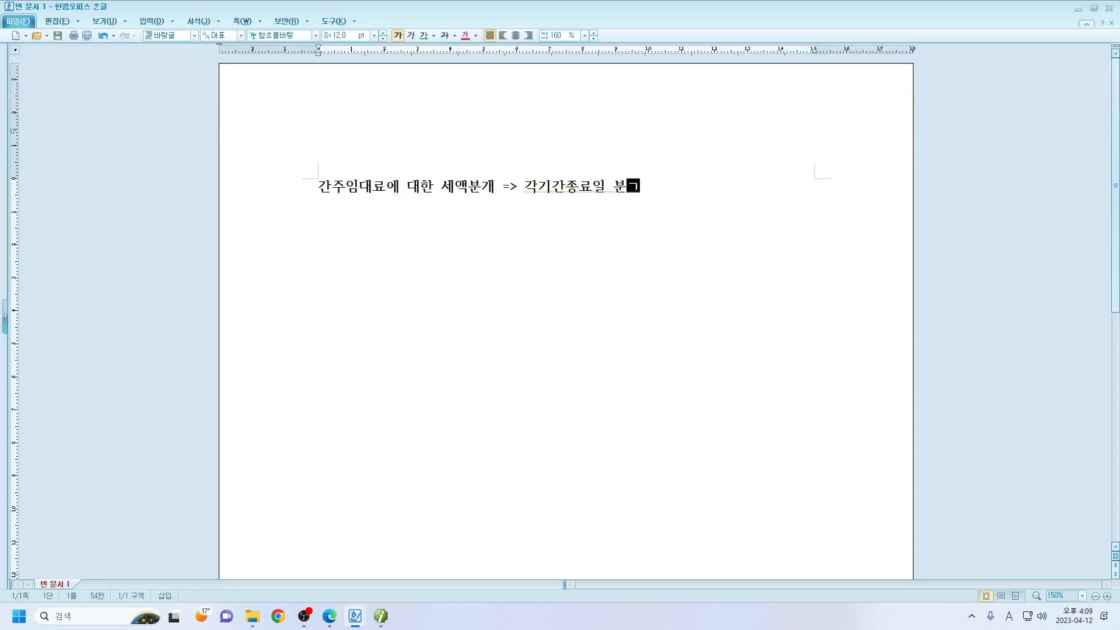
pyautogui.press('Return')
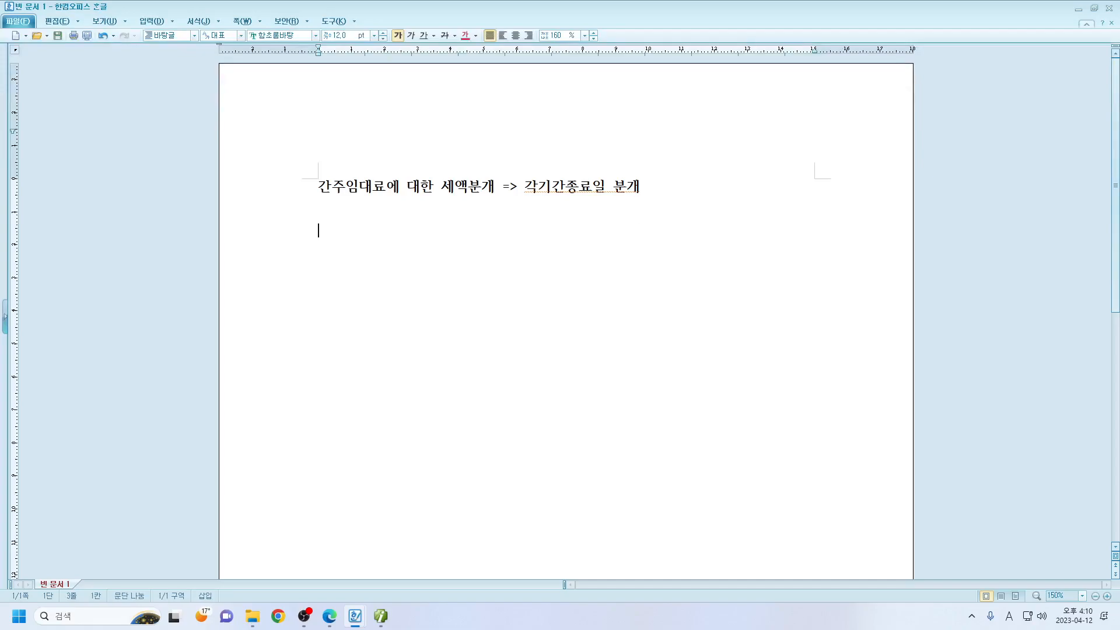
# Step: Begin the second note line with "매입매출전표 =>"
pyautogui.write('매입ㅁ')
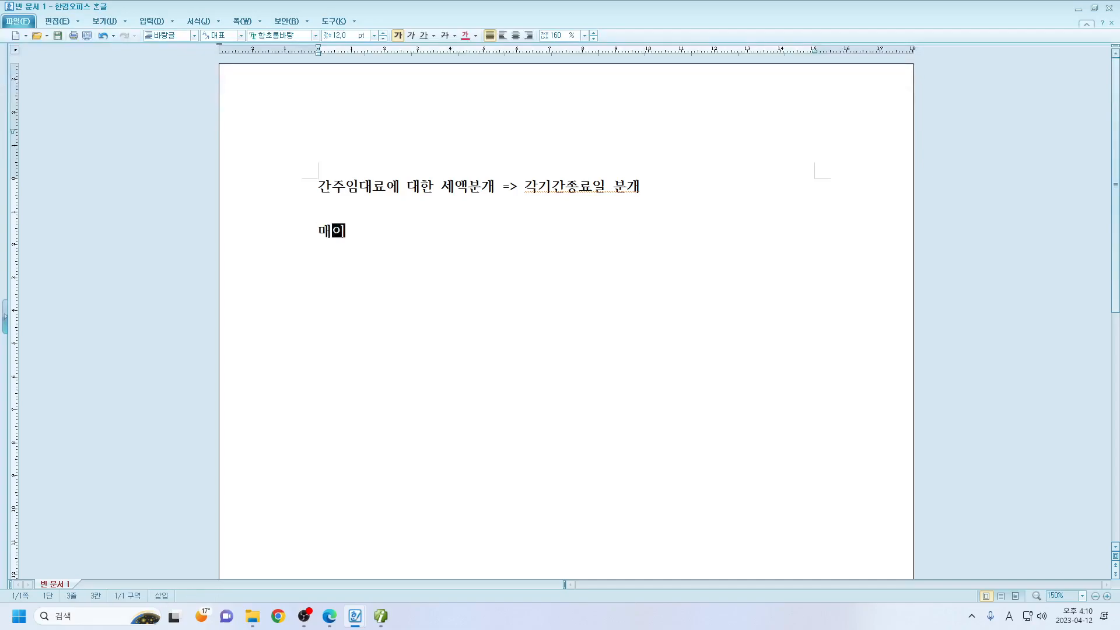
pyautogui.write('ㅐ출전ㅍ')
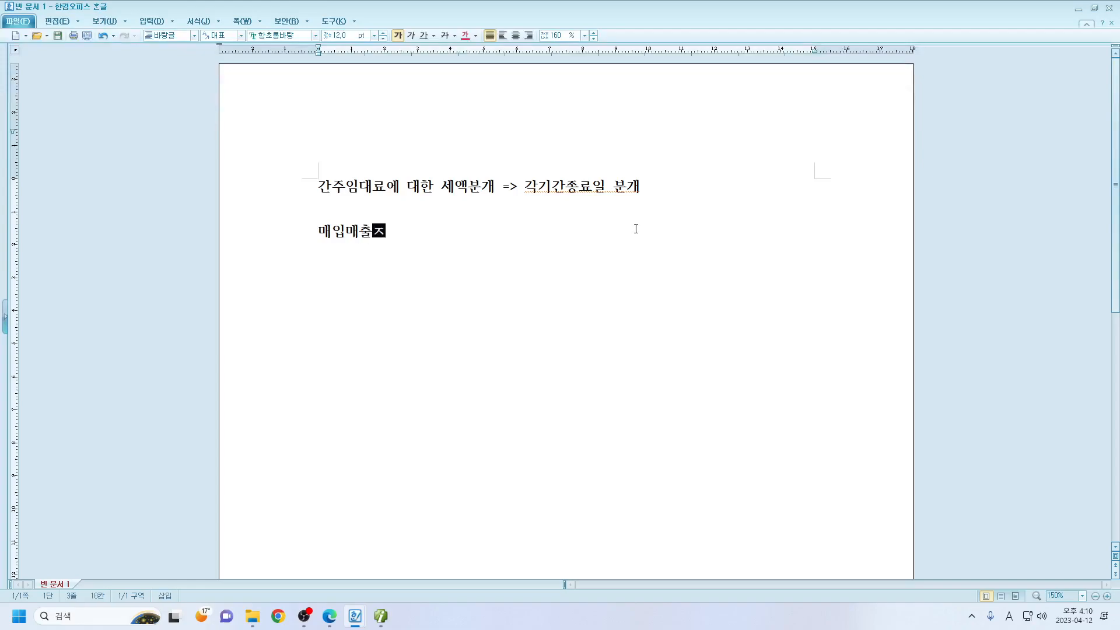
pyautogui.write('ㅛ =')
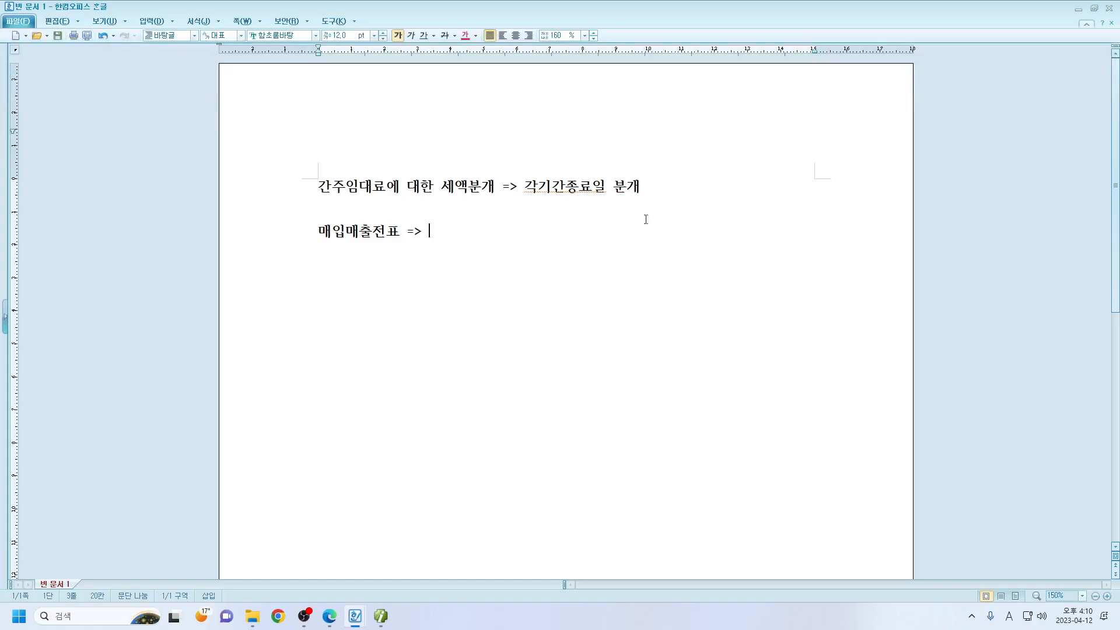
pyautogui.click(333, 191)
pyautogui.click(320, 190)
pyautogui.click(351, 191)
pyautogui.click(380, 194)
pyautogui.click(430, 241)
pyautogui.moveTo(518, 186); pyautogui.dragTo(650, 186)
pyautogui.click(651, 186)
pyautogui.moveTo(321, 232); pyautogui.dragTo(424, 246)
# Step: Continue the 매입매출전표 line with "유형: 과세, 카과, 현과,"
pyautogui.click(424, 246)
pyautogui.write('유형: 과세')
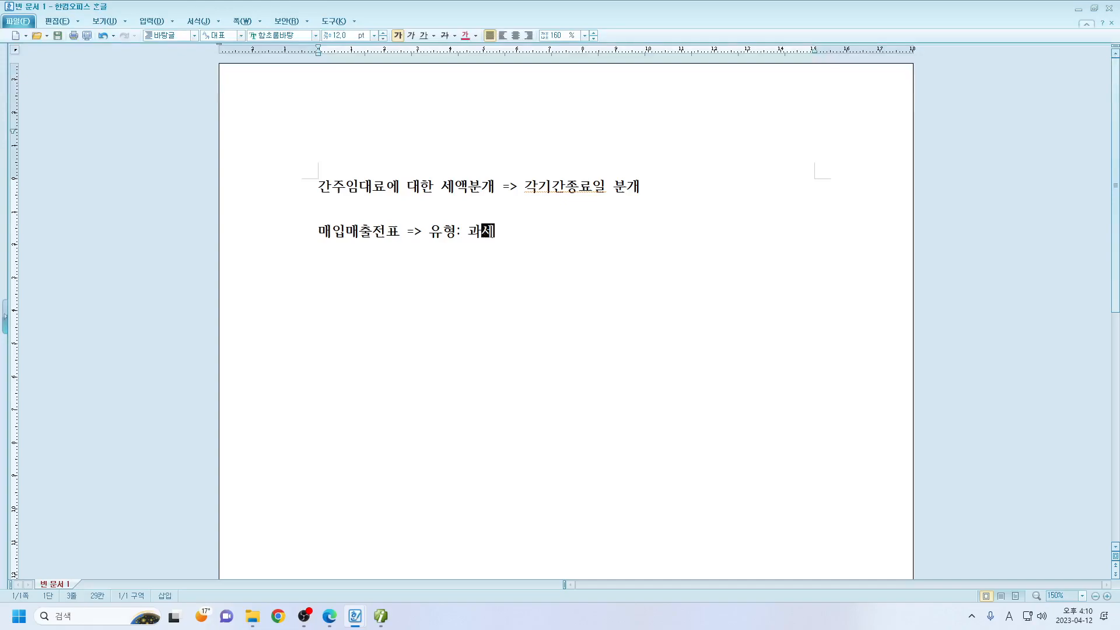
pyautogui.click(356, 188)
pyautogui.click(512, 231)
pyautogui.write(', 각')
pyautogui.write('과, ')
pyautogui.write('현과')
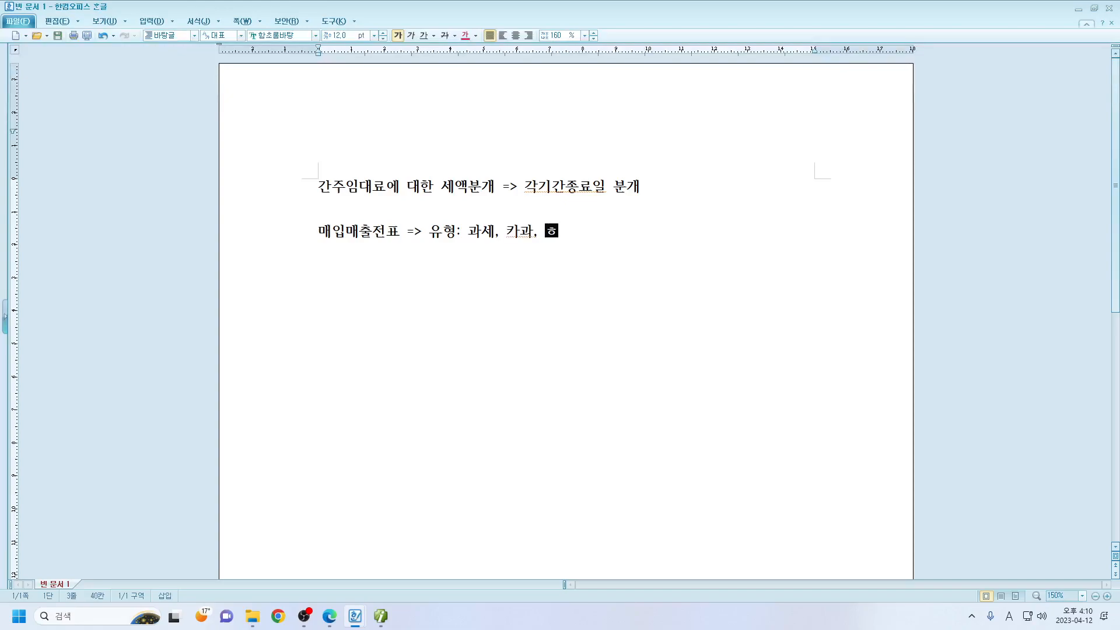
pyautogui.write(',')
# Step: Switch to the accounting program to check the deemed rent in the 부동산임대공급가액명세서, then return to the Hangul notes
pyautogui.moveTo(318, 188); pyautogui.dragTo(384, 197)
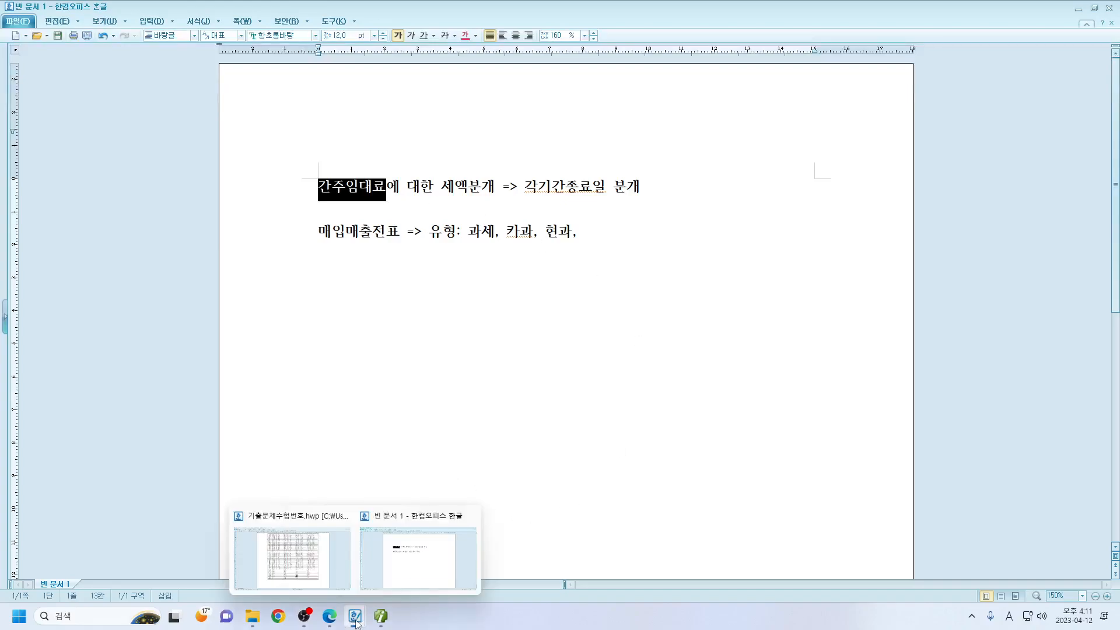
pyautogui.click(381, 616)
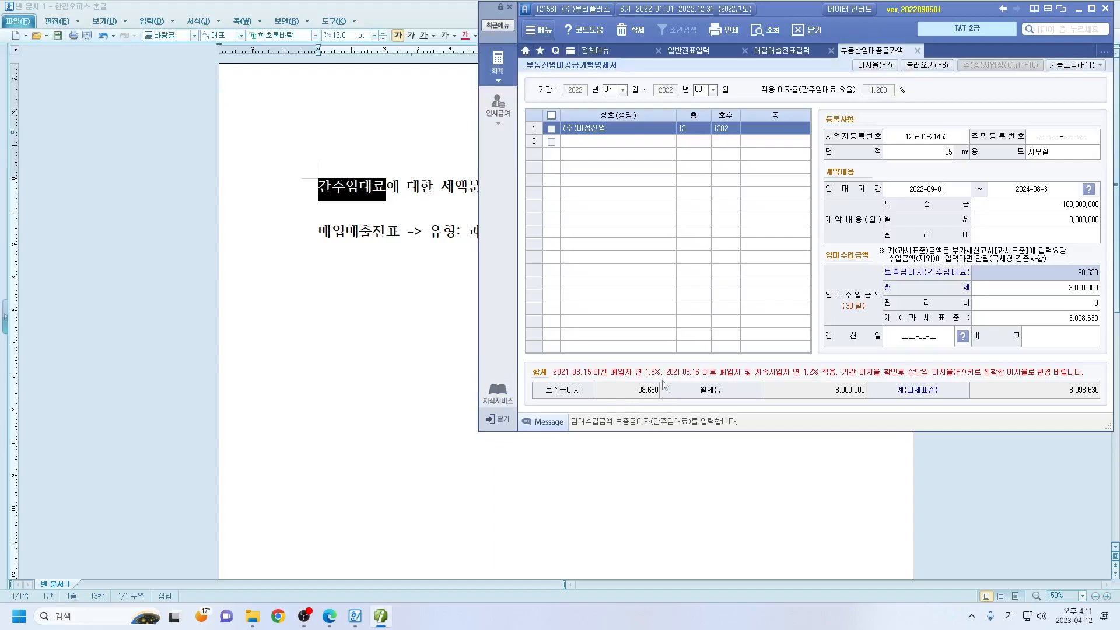
pyautogui.click(425, 373)
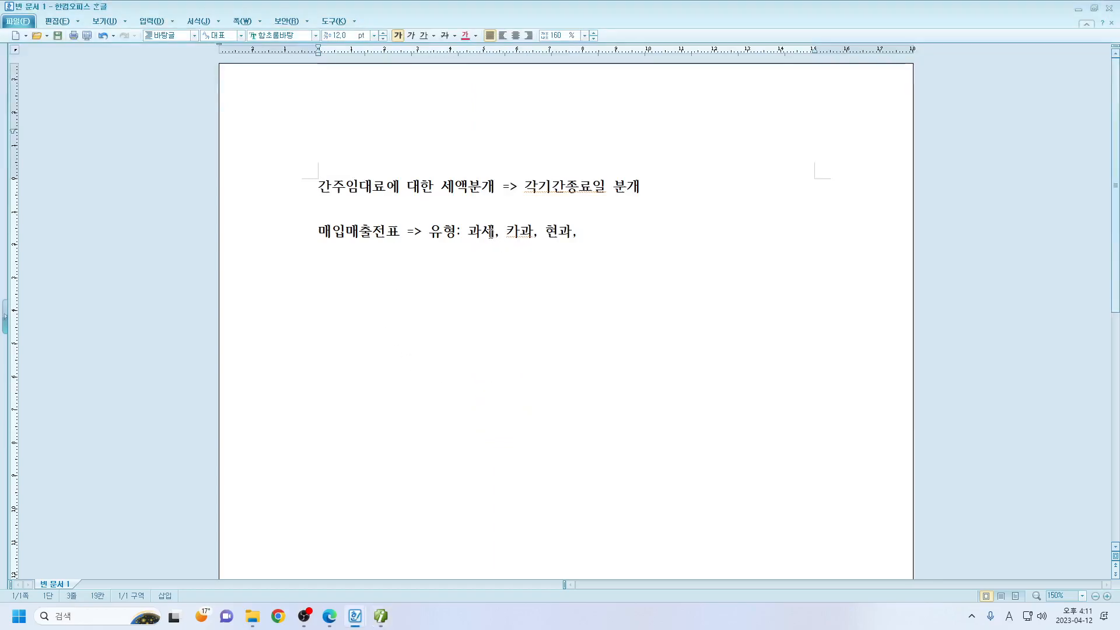
# Step: Replace the list of types after "유형:" with "과세 건별"
pyautogui.moveTo(468, 233); pyautogui.dragTo(578, 234)
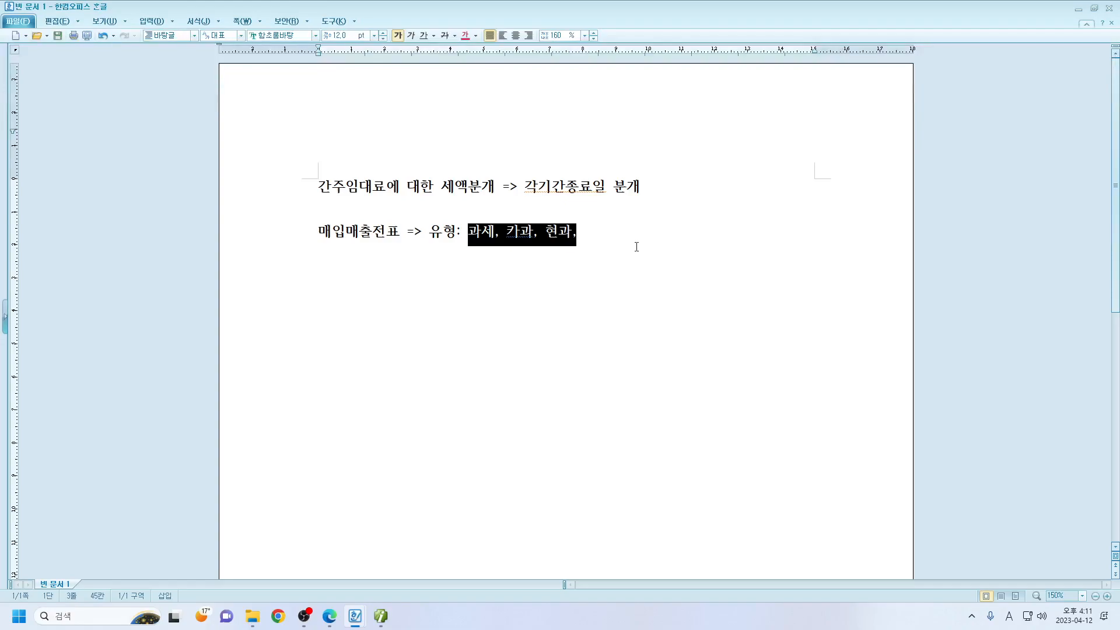
pyautogui.write('건별')
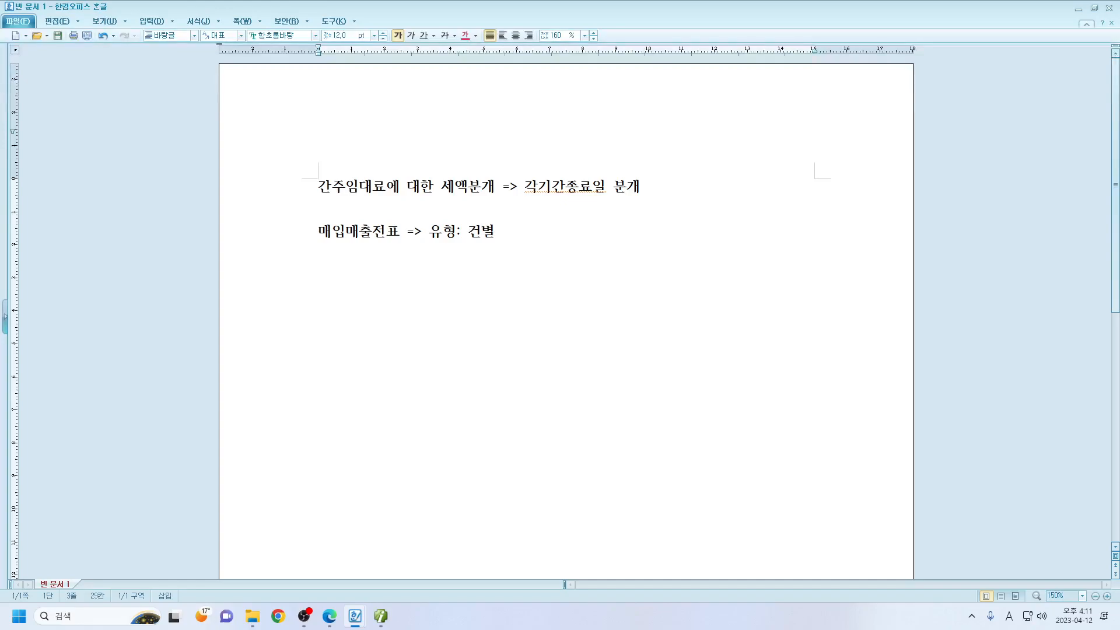
pyautogui.write('과세')
# Step: Color the word "건별" in the 매입매출전표 line red
pyautogui.click(509, 239)
pyautogui.hotkey('shift', 'Left')
pyautogui.hotkey('shift', 'Left')
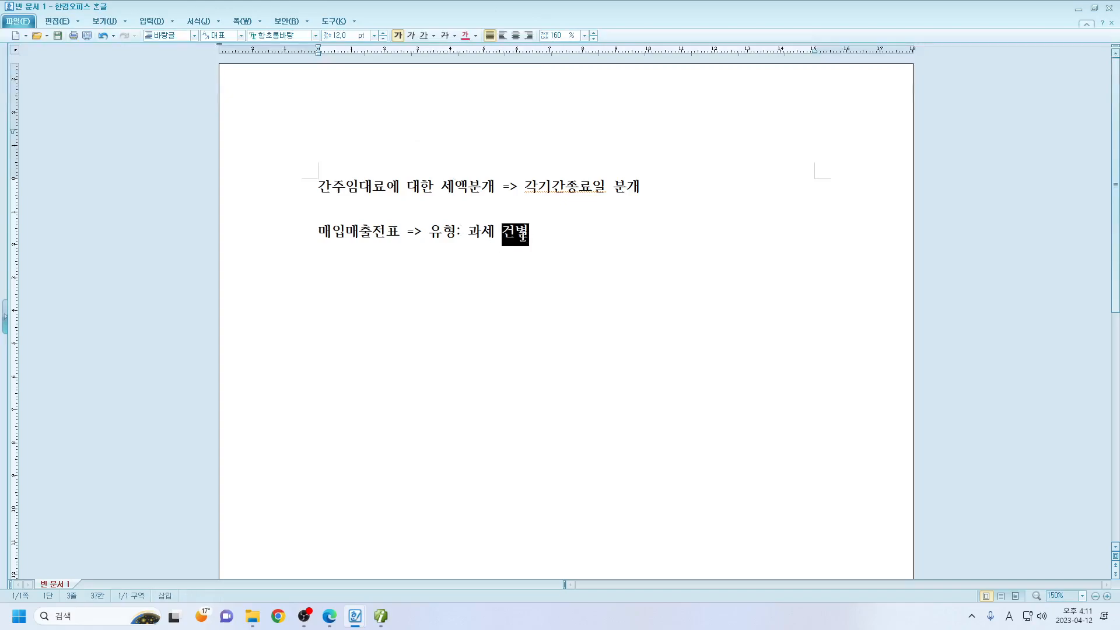
pyautogui.click(514, 235)
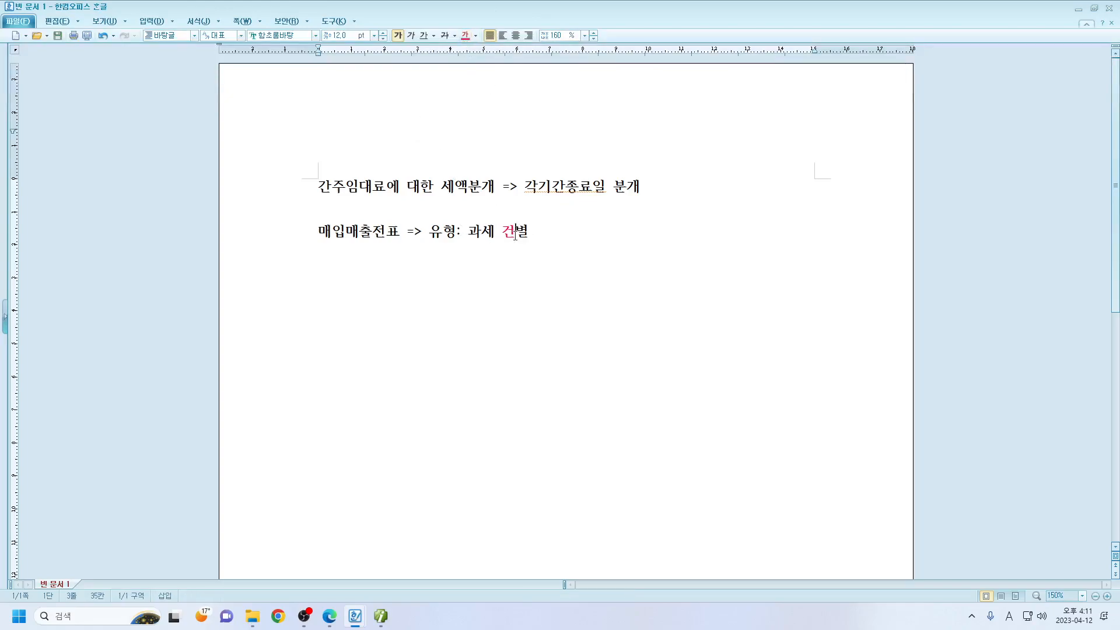
pyautogui.moveTo(505, 234); pyautogui.dragTo(535, 237)
pyautogui.click(465, 36)
# Step: Append "=> 거래처입력" after "건별" and insert the special character × behind it
pyautogui.click(548, 235)
pyautogui.write('=>')
pyautogui.write('거래처입력')
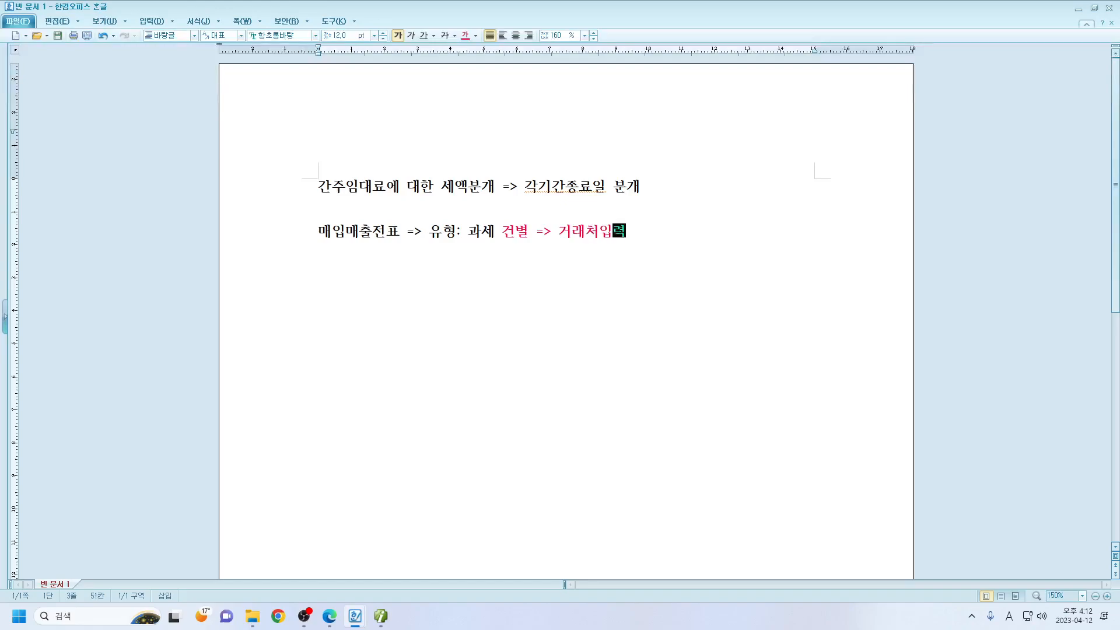
pyautogui.click(152, 21)
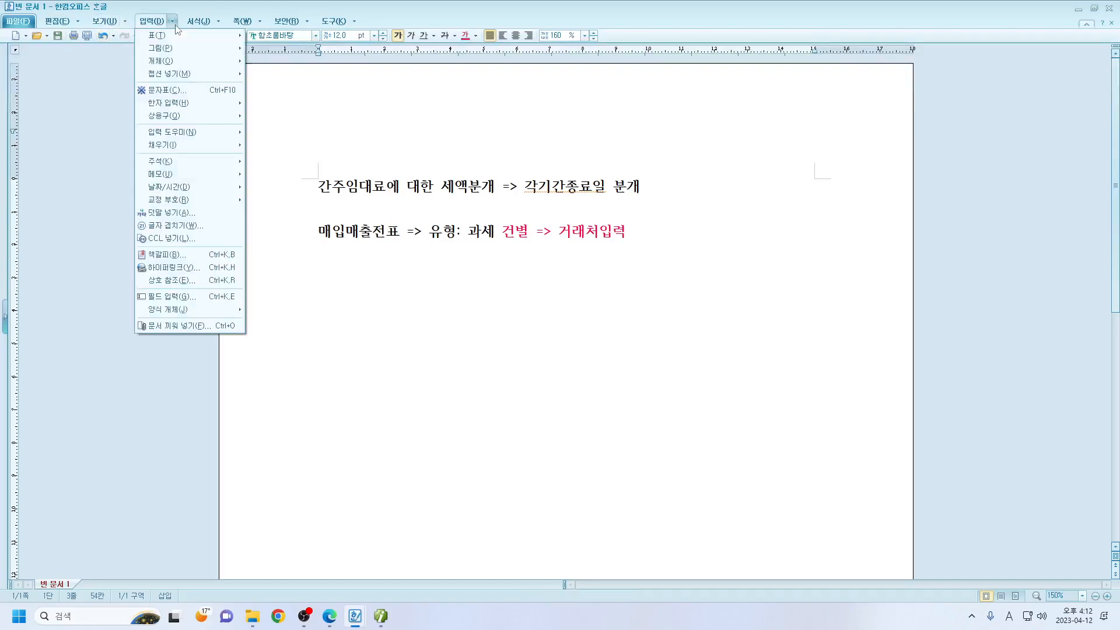
pyautogui.click(185, 90)
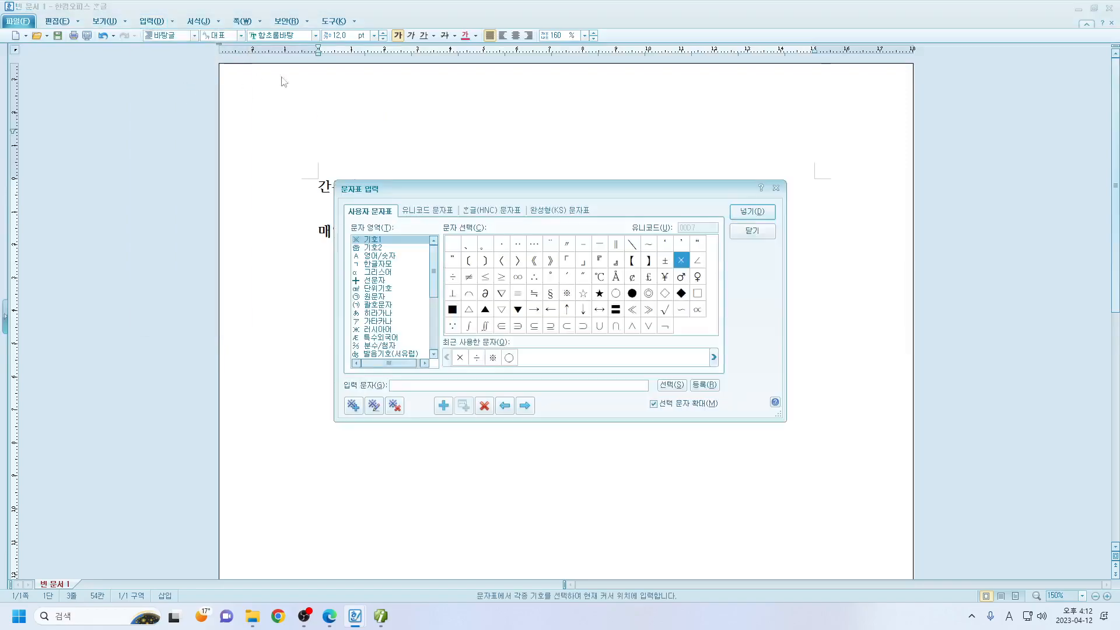
pyautogui.click(749, 210)
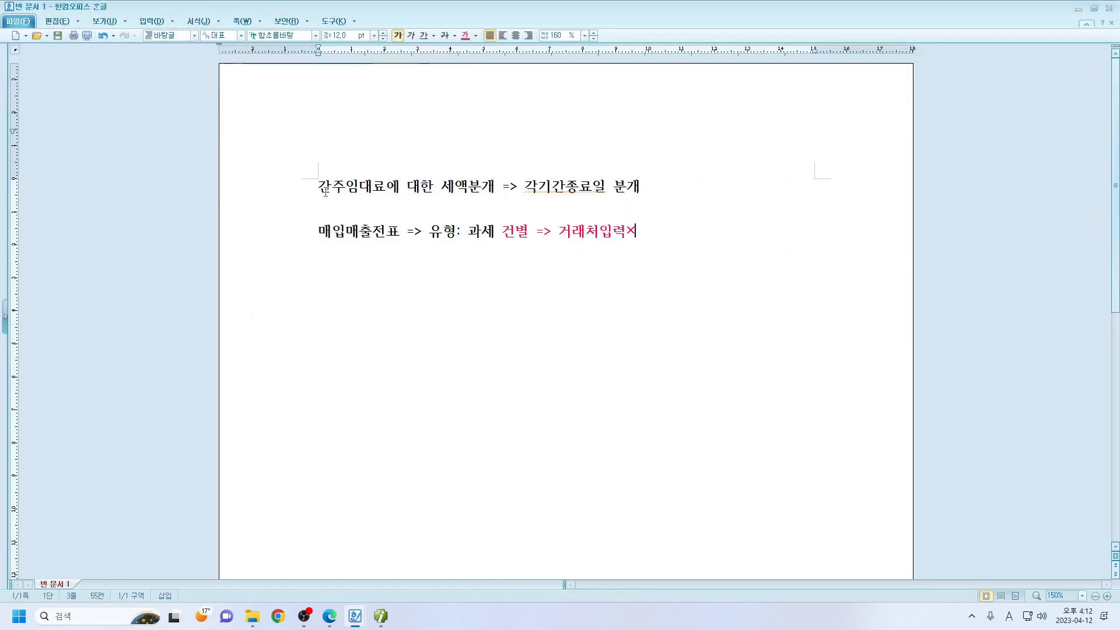
pyautogui.moveTo(345, 189); pyautogui.dragTo(388, 192)
pyautogui.click(385, 195)
pyautogui.moveTo(318, 191); pyautogui.dragTo(385, 196)
pyautogui.click(603, 270)
pyautogui.moveTo(556, 236); pyautogui.dragTo(642, 237)
pyautogui.click(680, 243)
# Step: Below the notes, write the credit side of a sample entry: "/ 임대료 100" with "부가세예수금 10" on the following line
pyautogui.press('Return')
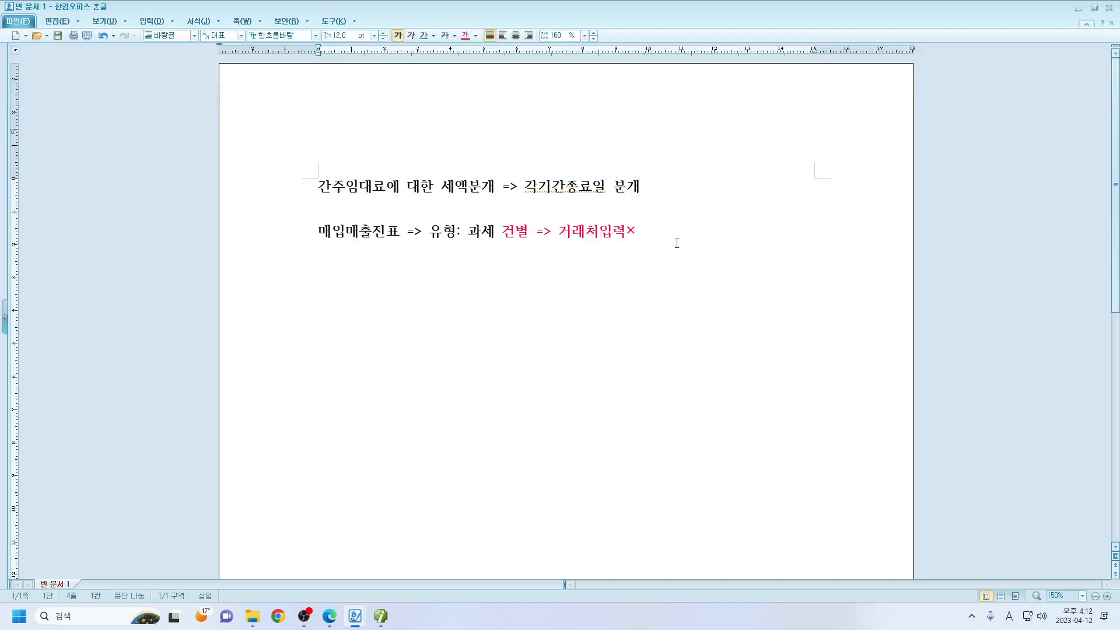
pyautogui.write('/ 부가세')
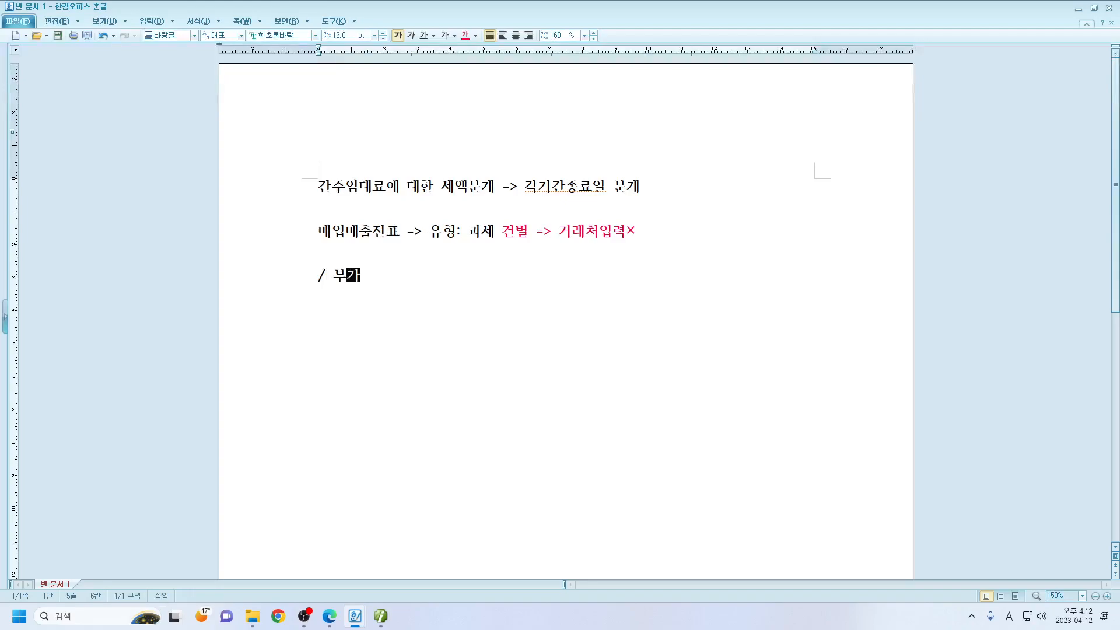
pyautogui.press('BackSpace')
pyautogui.press('BackSpace')
pyautogui.press('BackSpace')
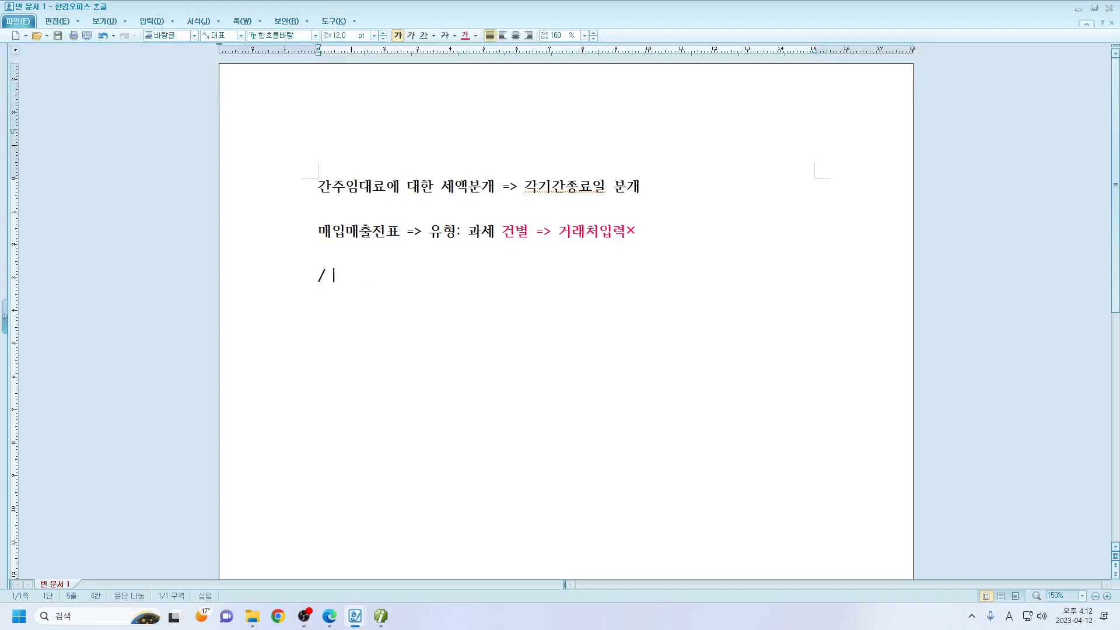
pyautogui.write('임대료')
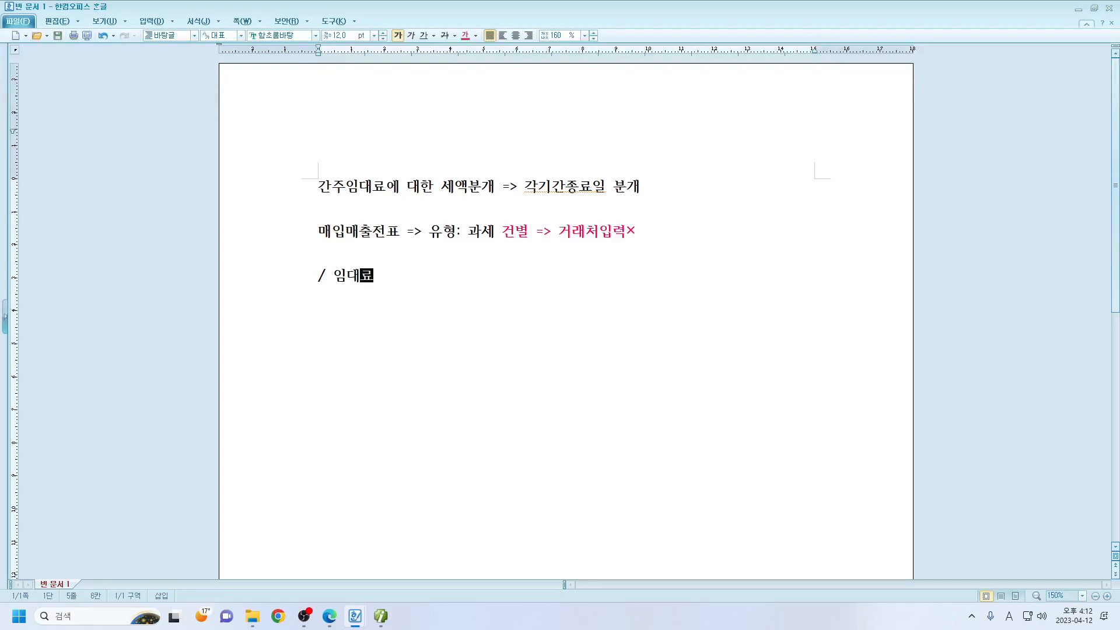
pyautogui.write(' 100')
pyautogui.press('Return')
pyautogui.write('부가세옛수금 10')
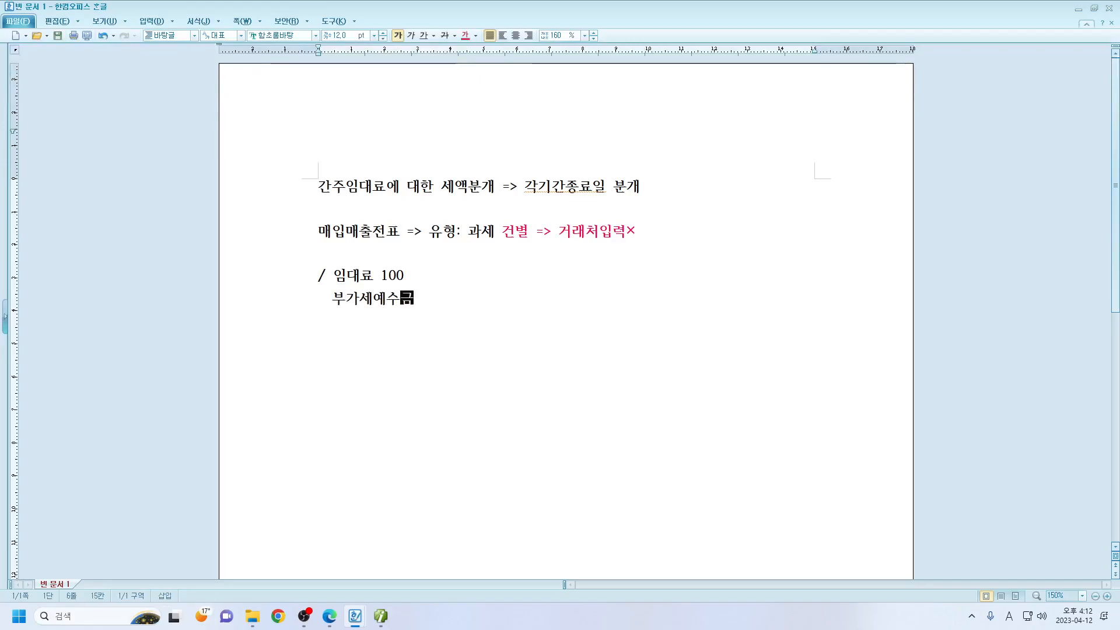
# Step: Add the debit "보통예금 110" before the slash and align "부가세예수금 10" under "임대료 100"
pyautogui.press('Up')
pyautogui.press('Left')
pyautogui.press('Left')
pyautogui.press('Left')
pyautogui.press('Left')
pyautogui.press('Left')
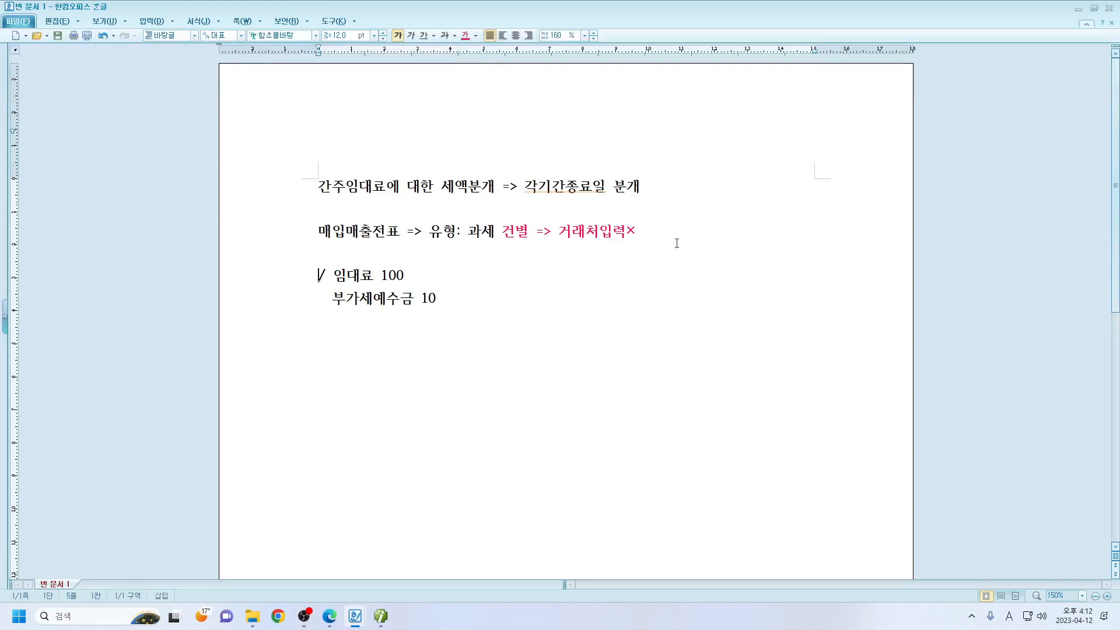
pyautogui.write('보통예금 ')
pyautogui.write('10')
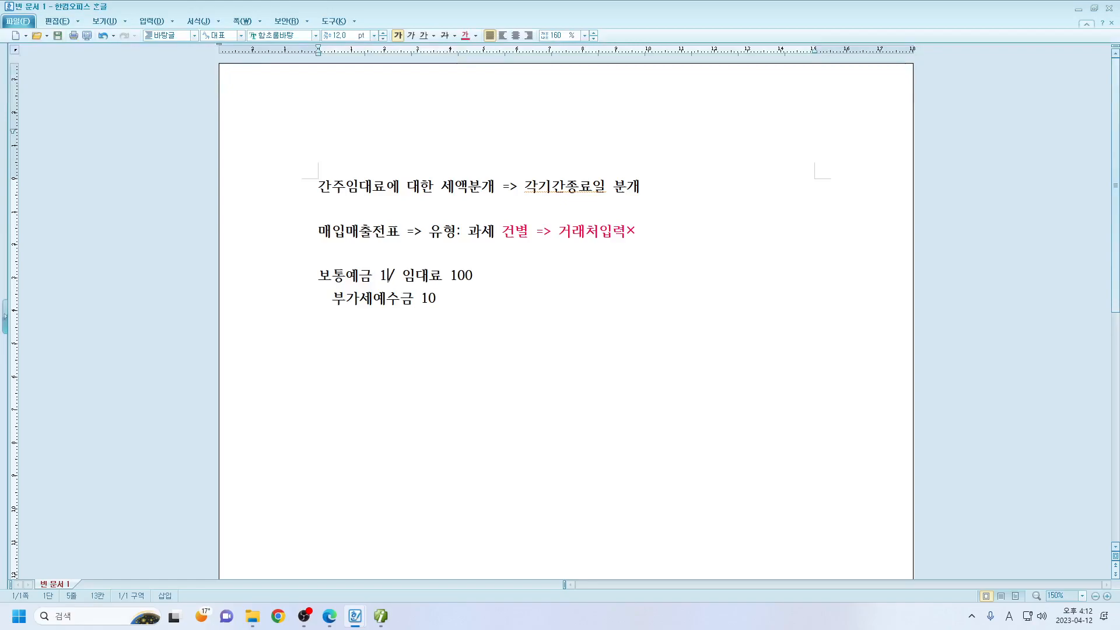
pyautogui.press('BackSpace')
pyautogui.write('10')
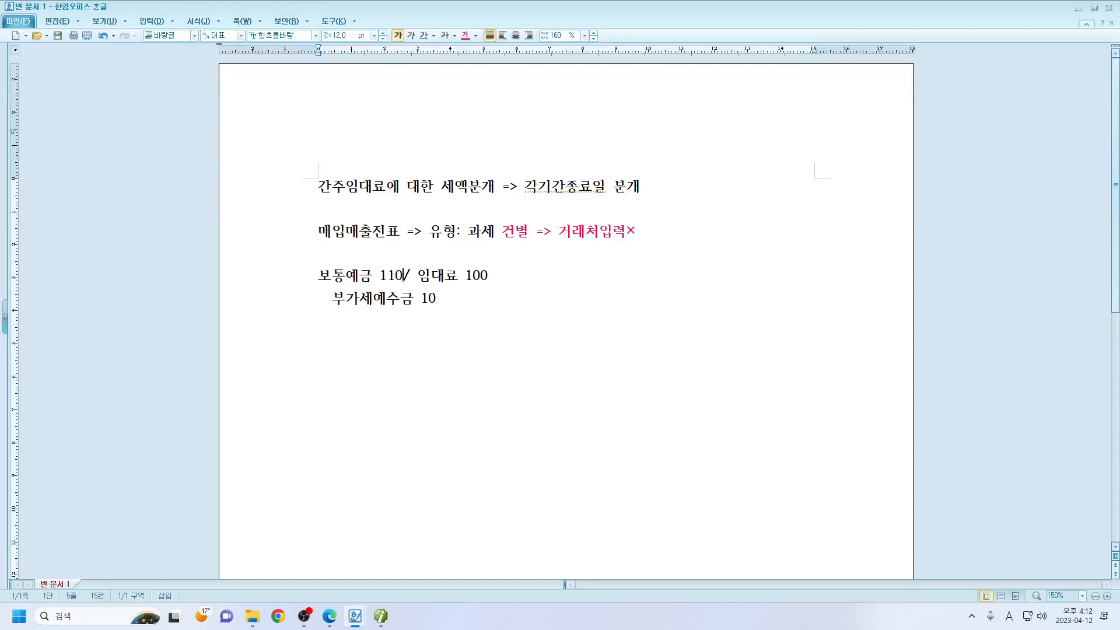
pyautogui.press('Left')
pyautogui.press('Left')
pyautogui.press('Left')
pyautogui.press('Left')
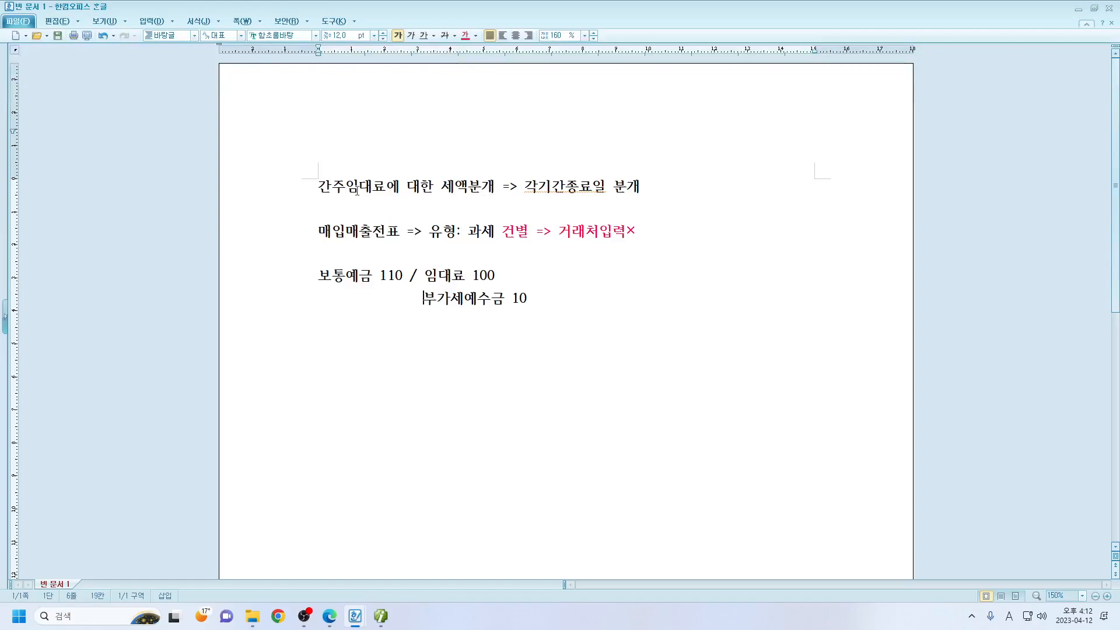
# Step: Replace the credit "임대료 100" with "부가세예수금 10" and remove the separate VAT line beneath it
pyautogui.moveTo(425, 275); pyautogui.dragTo(493, 276)
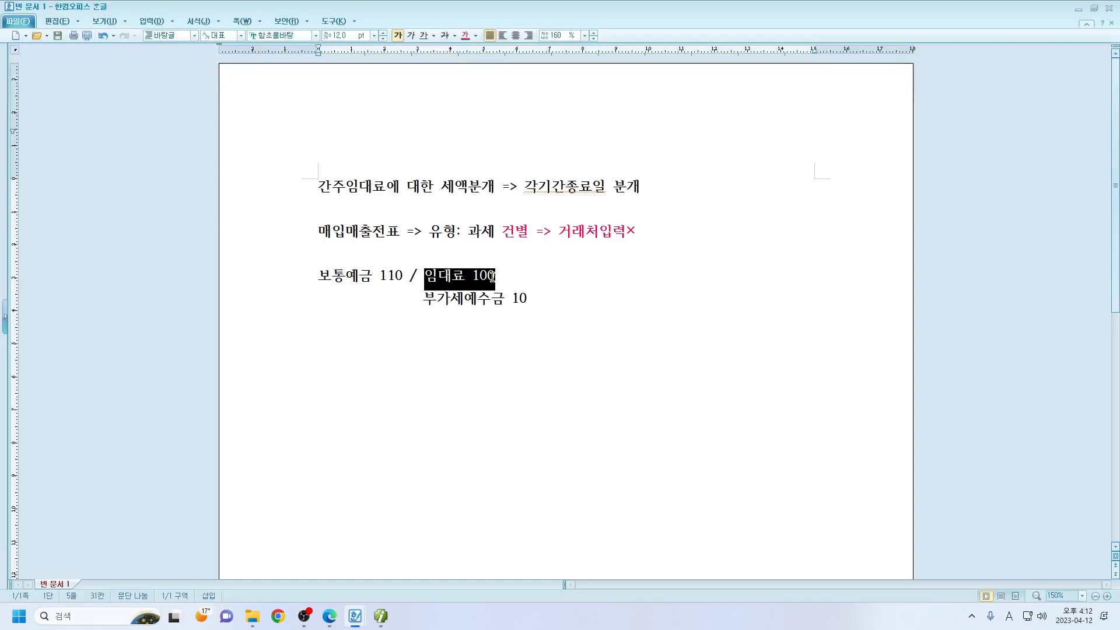
pyautogui.moveTo(424, 276); pyautogui.dragTo(495, 276)
pyautogui.moveTo(416, 300); pyautogui.dragTo(562, 306)
pyautogui.hotkey('ctrl', 'c')
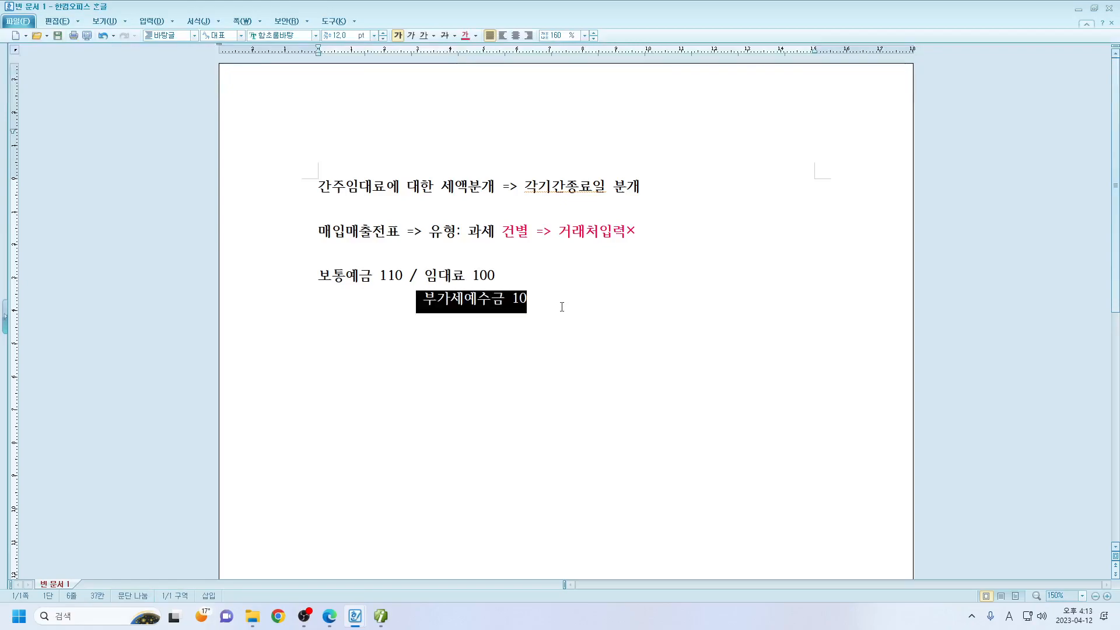
pyautogui.moveTo(424, 275); pyautogui.dragTo(702, 318)
pyautogui.hotkey('ctrl', 'v')
pyautogui.moveTo(486, 312); pyautogui.dragTo(484, 311)
pyautogui.moveTo(411, 301); pyautogui.dragTo(648, 310)
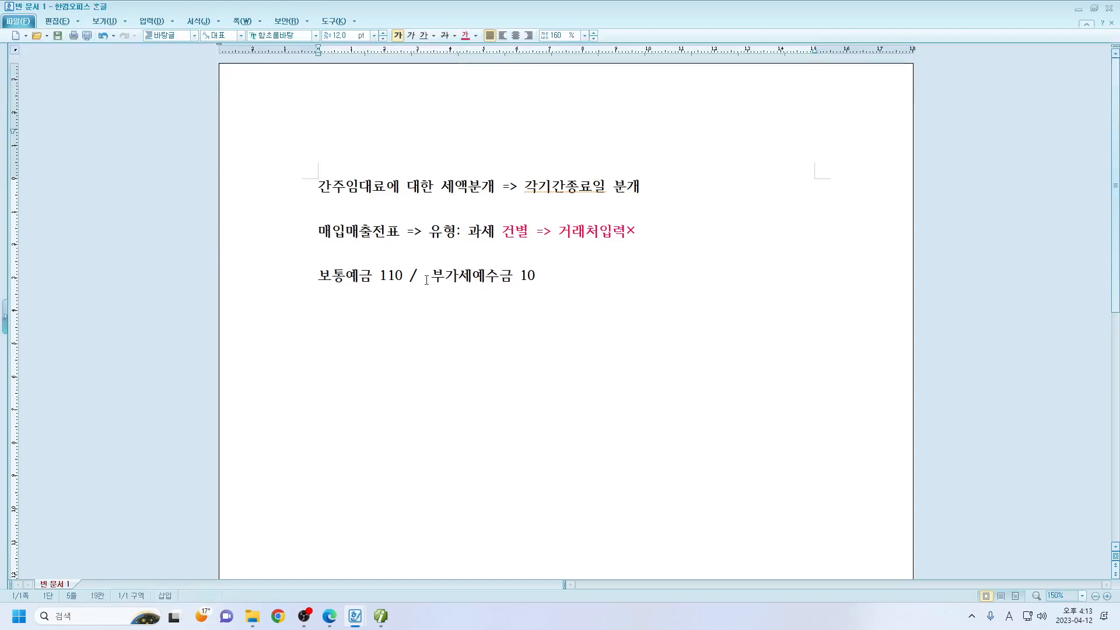
# Step: Close the extra space after the slash and replace the sample debit "보통예금 110" with "세금과공과"
pyautogui.press('BackSpace')
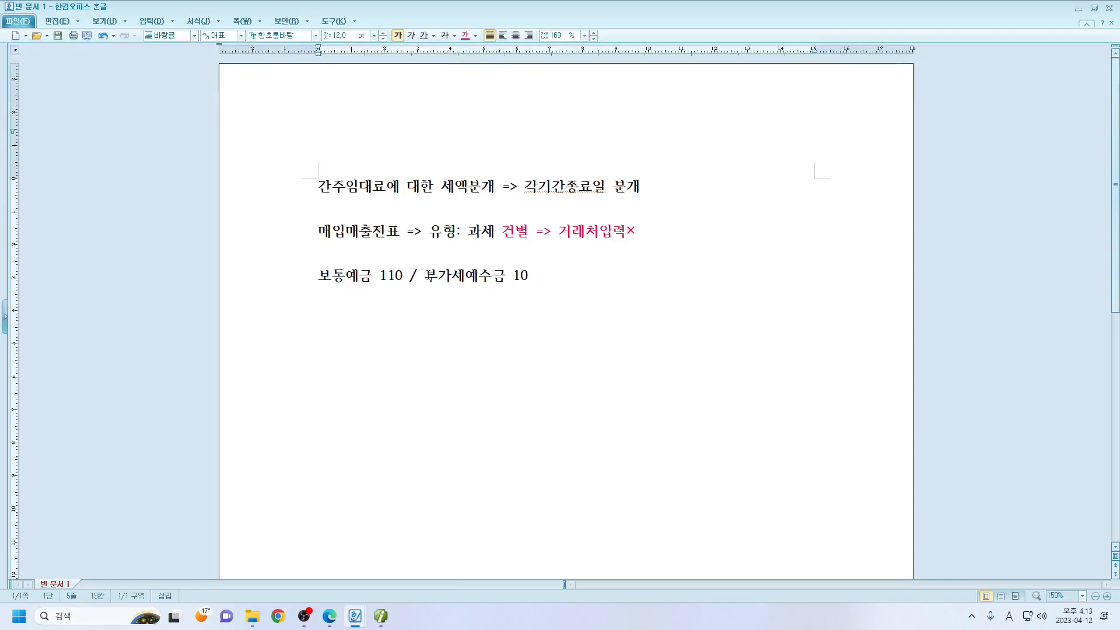
pyautogui.moveTo(424, 277); pyautogui.dragTo(417, 278)
pyautogui.click(361, 278)
pyautogui.moveTo(372, 278)
pyautogui.mouseDown()
pyautogui.moveTo(315, 280)
pyautogui.moveTo(375, 280)
pyautogui.mouseUp()
pyautogui.click(405, 285)
pyautogui.moveTo(316, 277); pyautogui.dragTo(403, 279)
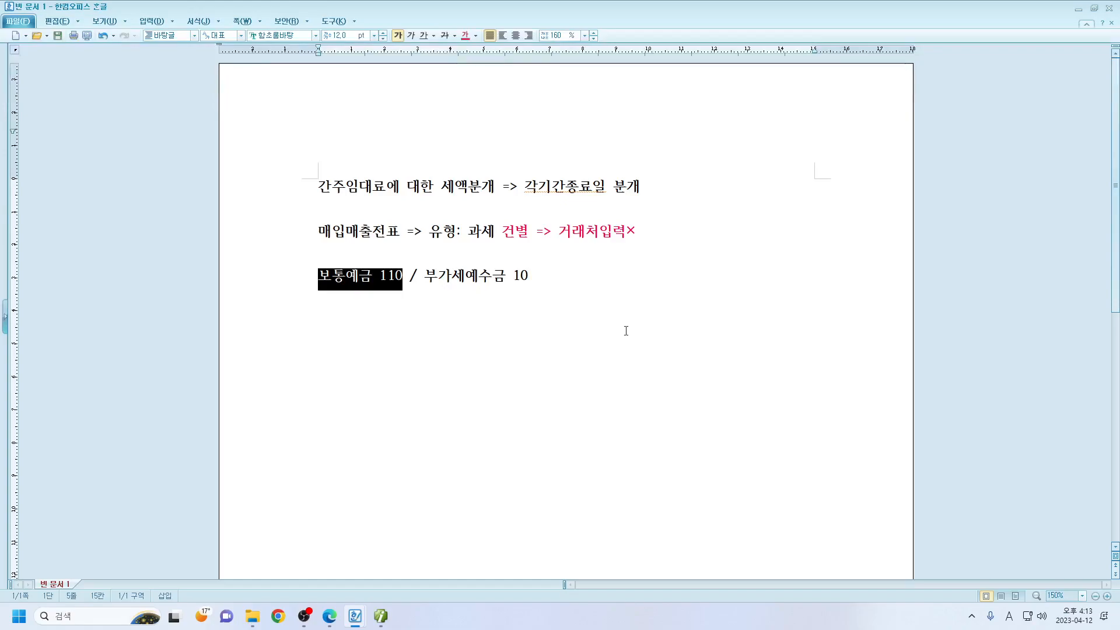
pyautogui.write('세금')
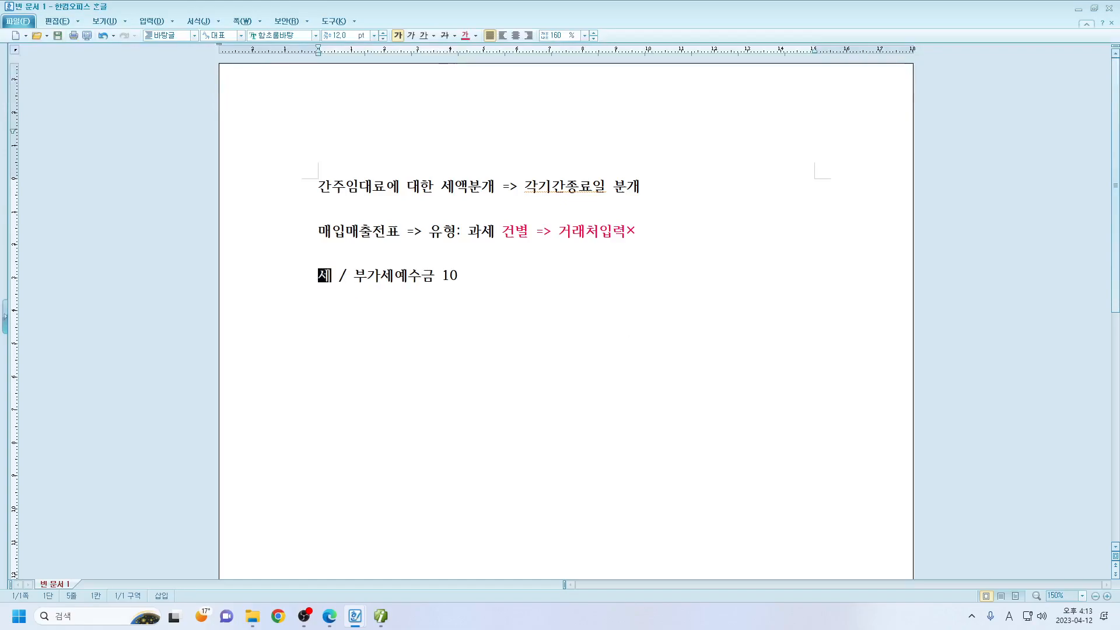
pyautogui.write('과공과')
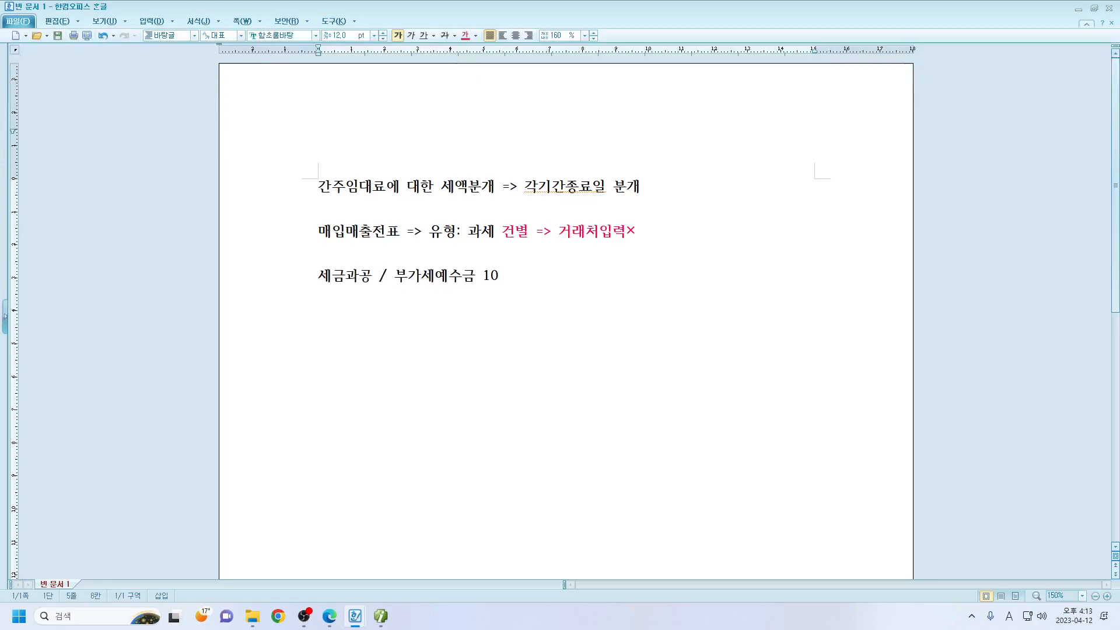
pyautogui.write(' 10')
pyautogui.press('BackSpace')
pyautogui.press('BackSpace')
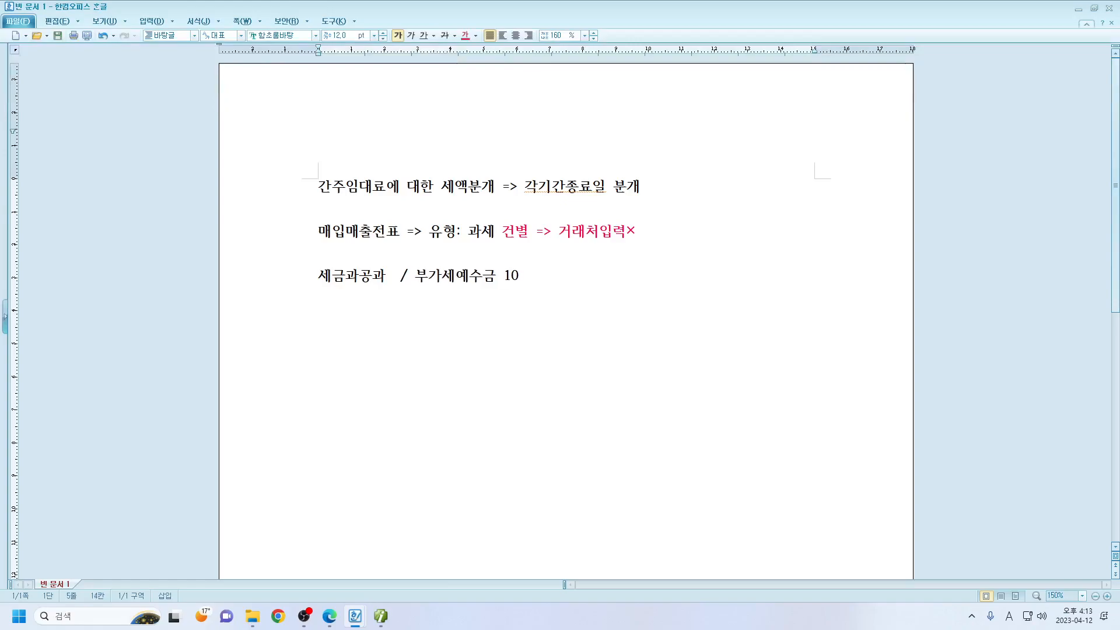
# Step: Remove the amount 10 after "부가세예수금" and begin the entry line with the label "임대인부담: "
pyautogui.moveTo(500, 285); pyautogui.dragTo(543, 281)
pyautogui.press('BackSpace')
pyautogui.press('Home')
pyautogui.write('임ㄷㅐ인1ㅜ림')
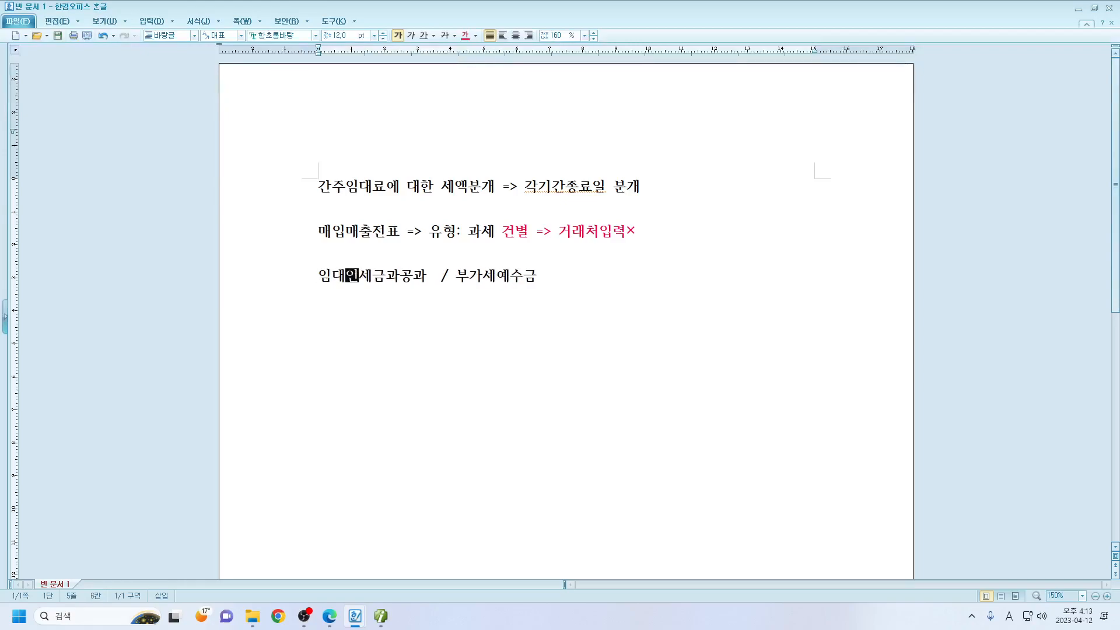
pyautogui.press('Left')
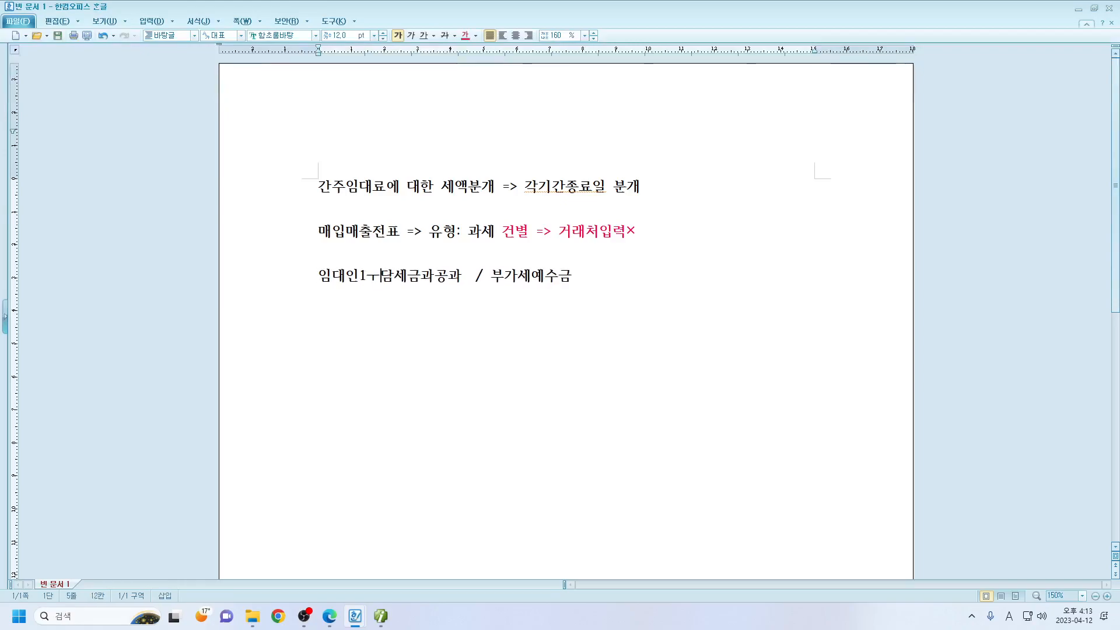
pyautogui.press('BackSpace')
pyautogui.press('BackSpace')
pyautogui.write('부담')
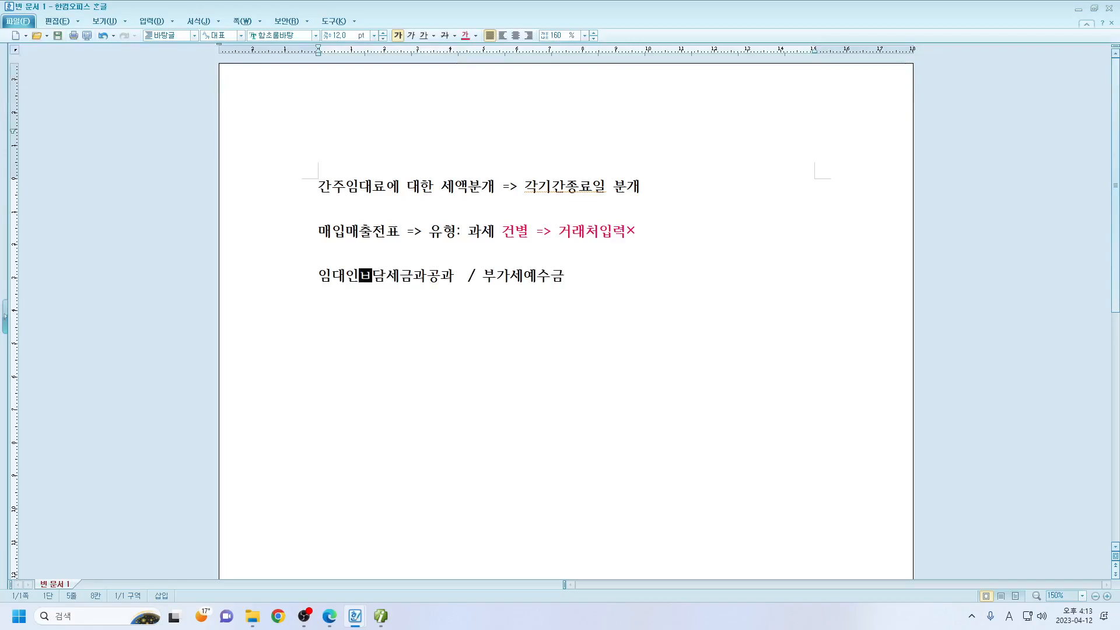
pyautogui.write(':')
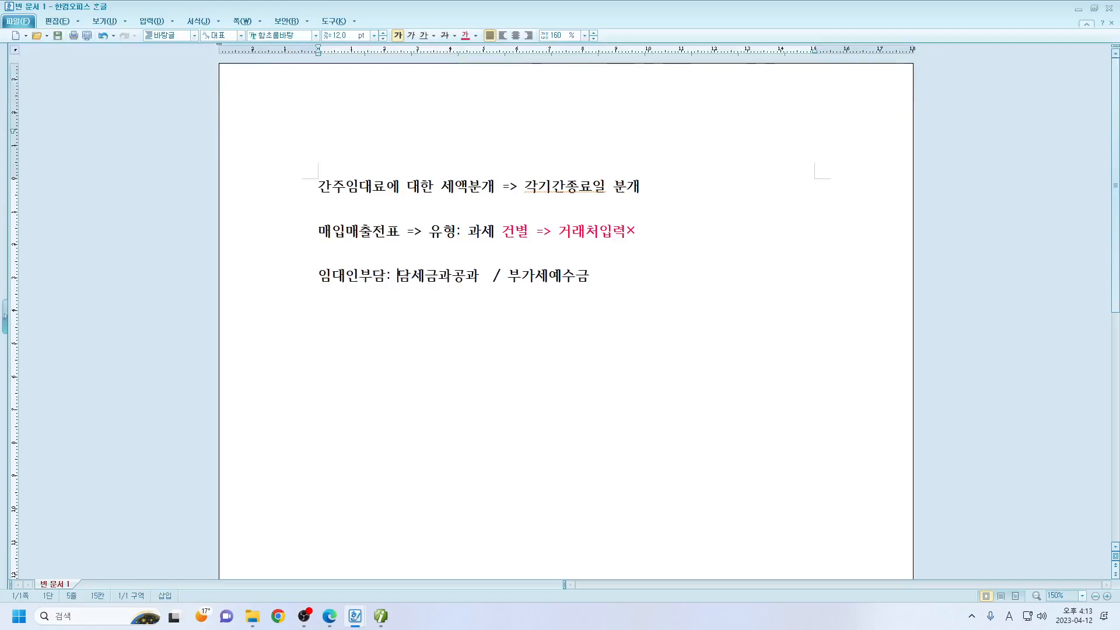
pyautogui.press('Delete')
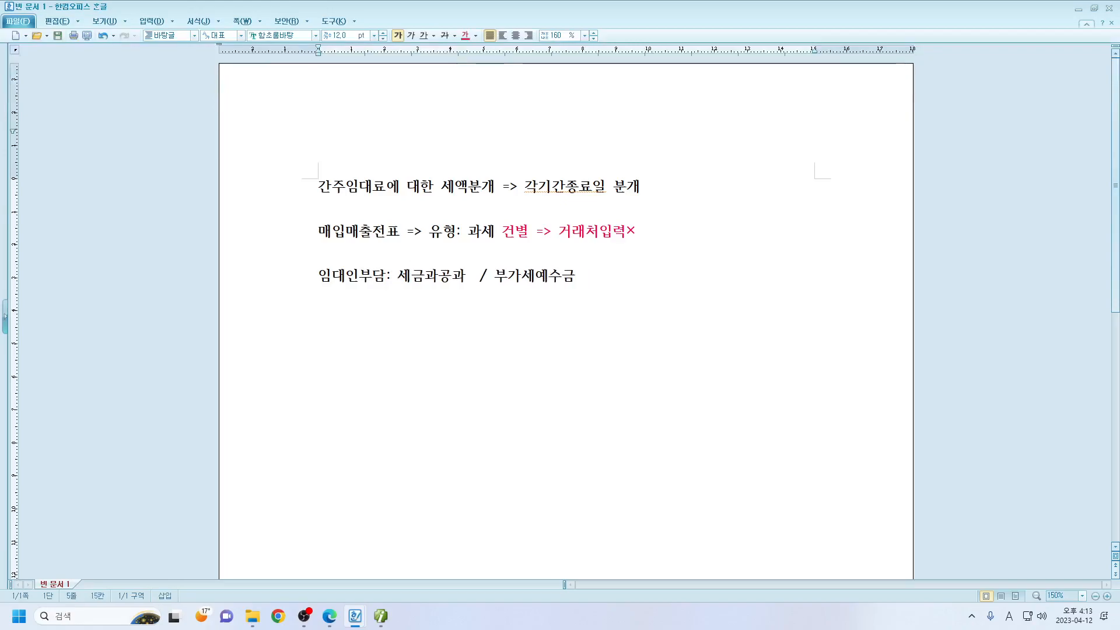
# Step: Add a new line "임차인부담: / " directly below the "임대인부담" entry
pyautogui.click(636, 284)
pyautogui.press('Return')
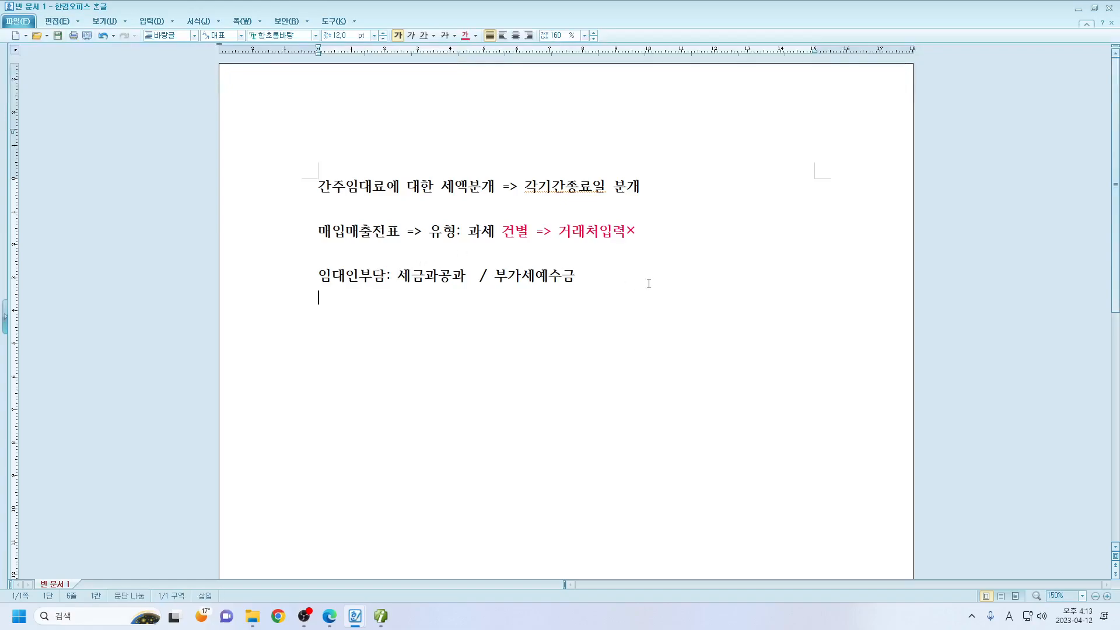
pyautogui.write('임차인')
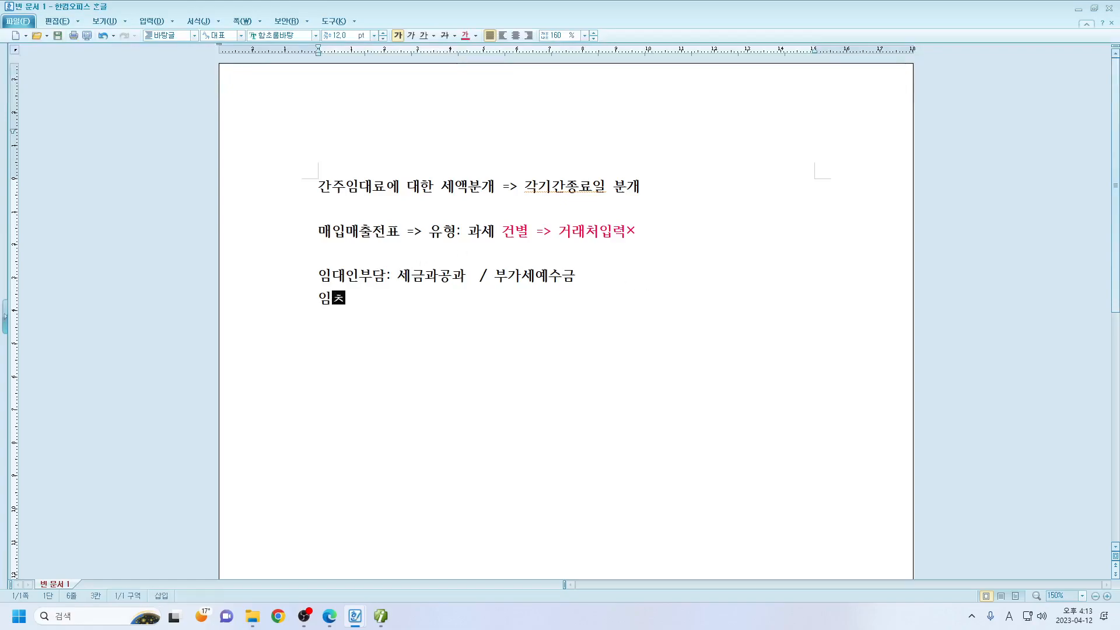
pyautogui.write('부담')
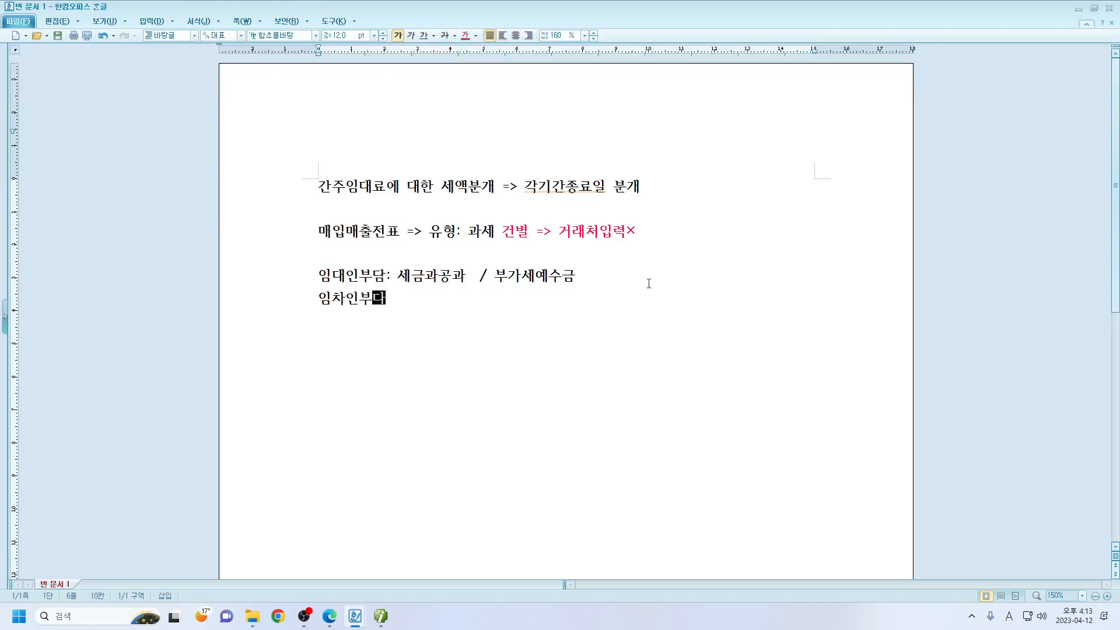
pyautogui.write(': /')
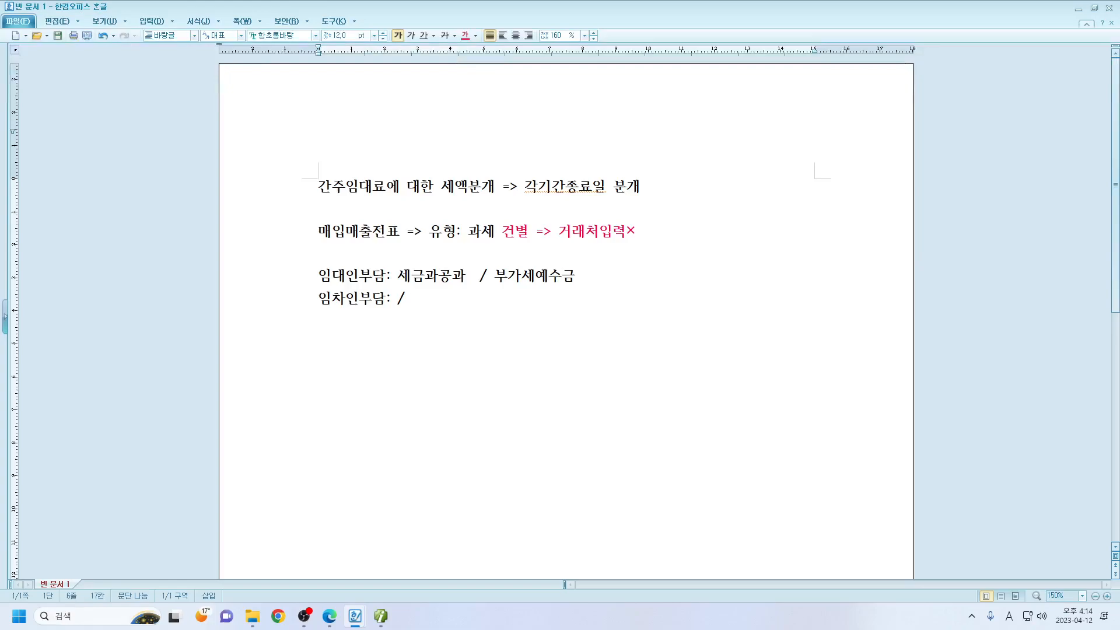
pyautogui.press('Up')
pyautogui.press('Left')
pyautogui.press('Left')
pyautogui.press('Left')
pyautogui.press('Left')
pyautogui.press('Left')
pyautogui.press('Left')
pyautogui.press('Left')
pyautogui.press('Left')
pyautogui.hotkey('shift', 'Right')
pyautogui.hotkey('shift', 'Right')
pyautogui.hotkey('shift', 'Right')
pyautogui.hotkey('shift', 'Right')
pyautogui.hotkey('shift', 'End')
pyautogui.press('End')
pyautogui.moveTo(318, 302); pyautogui.dragTo(389, 302)
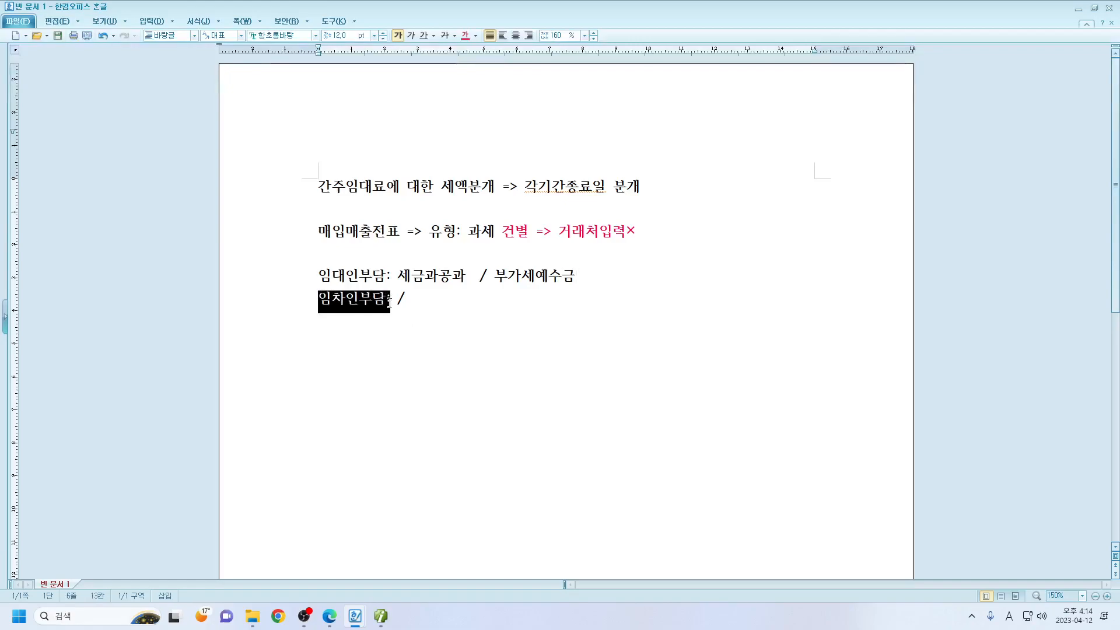
pyautogui.click(389, 302)
pyautogui.click(416, 301)
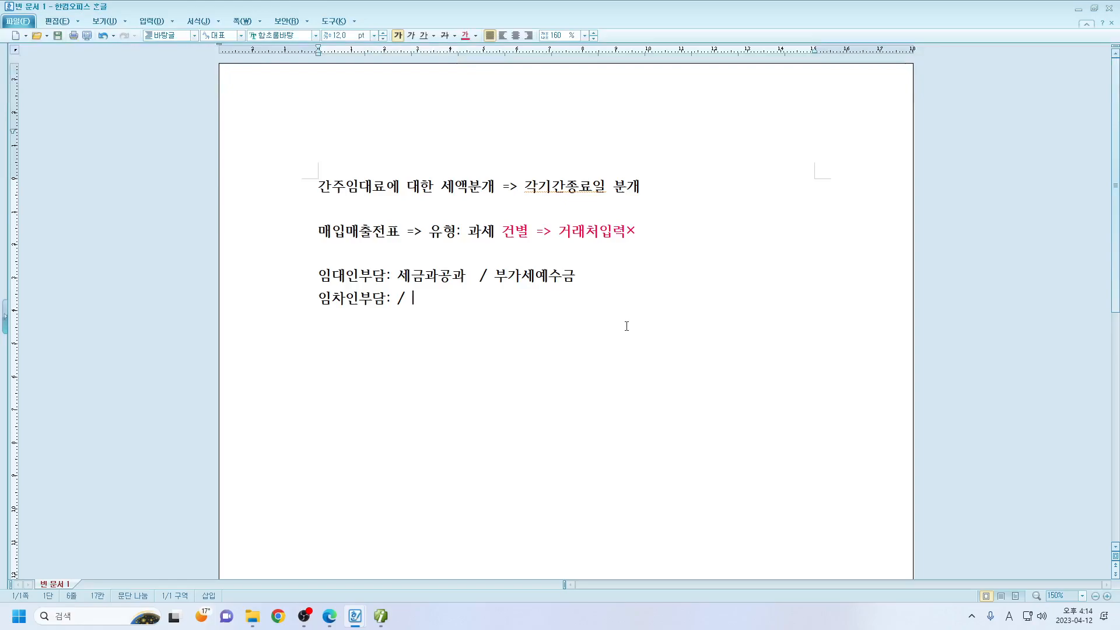
# Step: Copy the credit "부가세예수금" from the "임대인부담" line to the end of the "임차인부담" line
pyautogui.moveTo(495, 279); pyautogui.dragTo(588, 285)
pyautogui.hotkey('ctrl', 'c')
pyautogui.click(455, 309)
pyautogui.hotkey('ctrl', 'v')
# Step: Write the debit "현 금" before the slash on the "임차인부담" line and align its slash with the line above
pyautogui.click(403, 301)
pyautogui.click(396, 279)
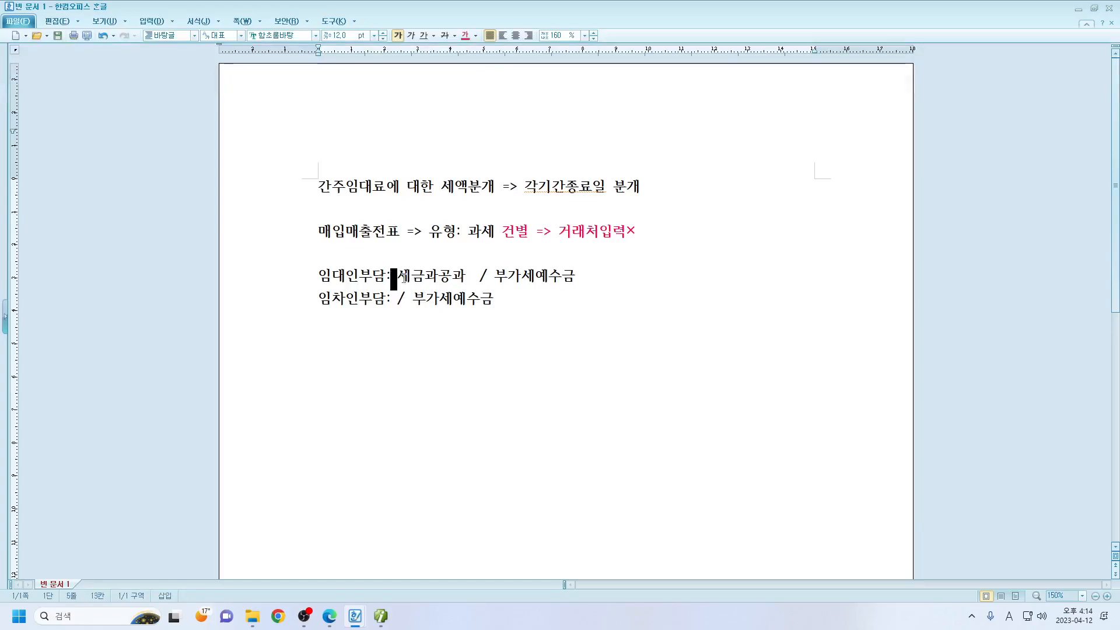
pyautogui.moveTo(397, 279); pyautogui.dragTo(465, 277)
pyautogui.hotkey('ctrl', 'c')
pyautogui.write('현금')
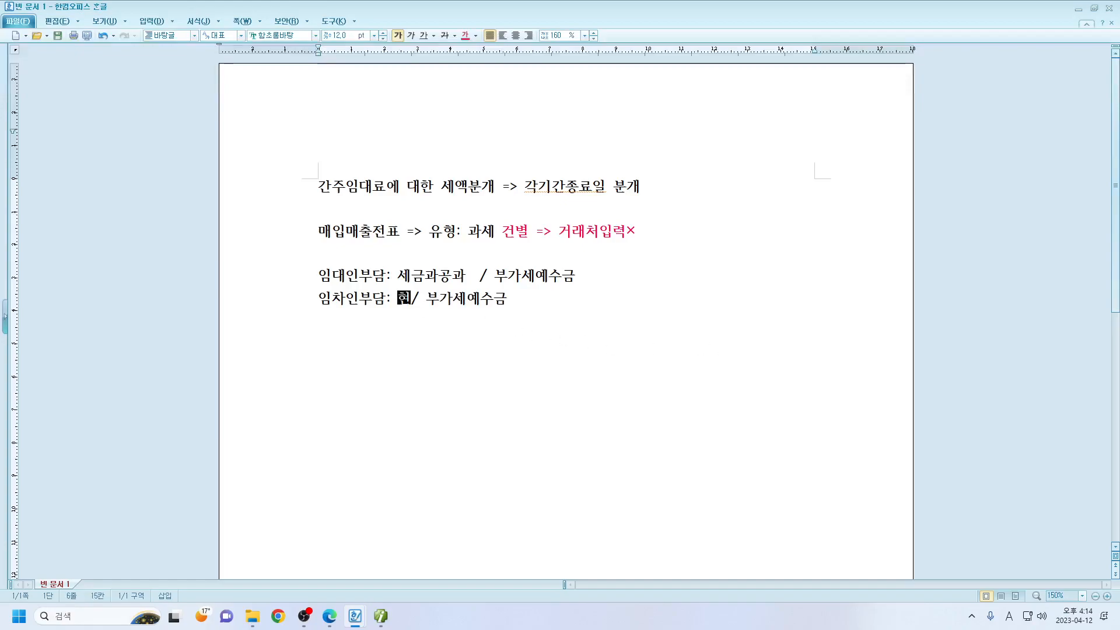
pyautogui.press('Left')
pyautogui.press('Right')
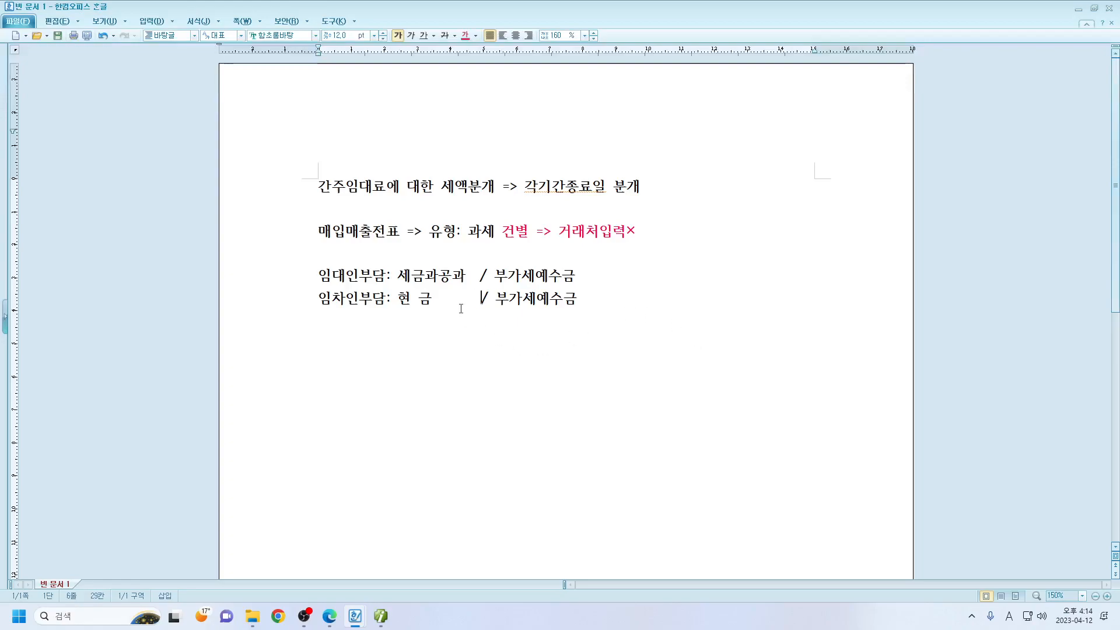
pyautogui.moveTo(397, 302); pyautogui.dragTo(483, 309)
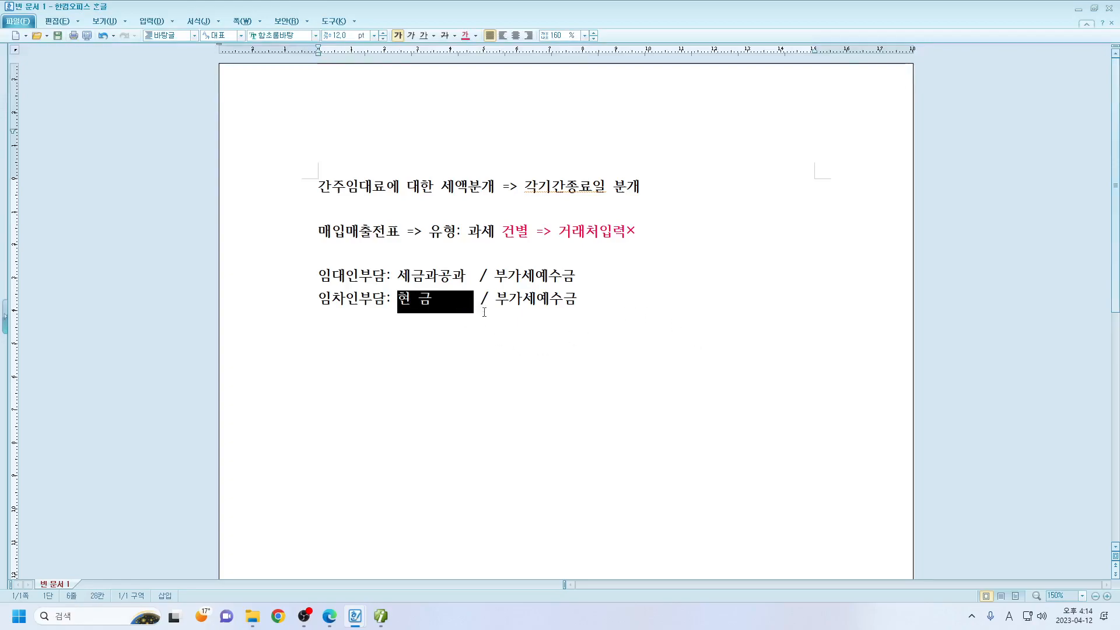
pyautogui.click(550, 360)
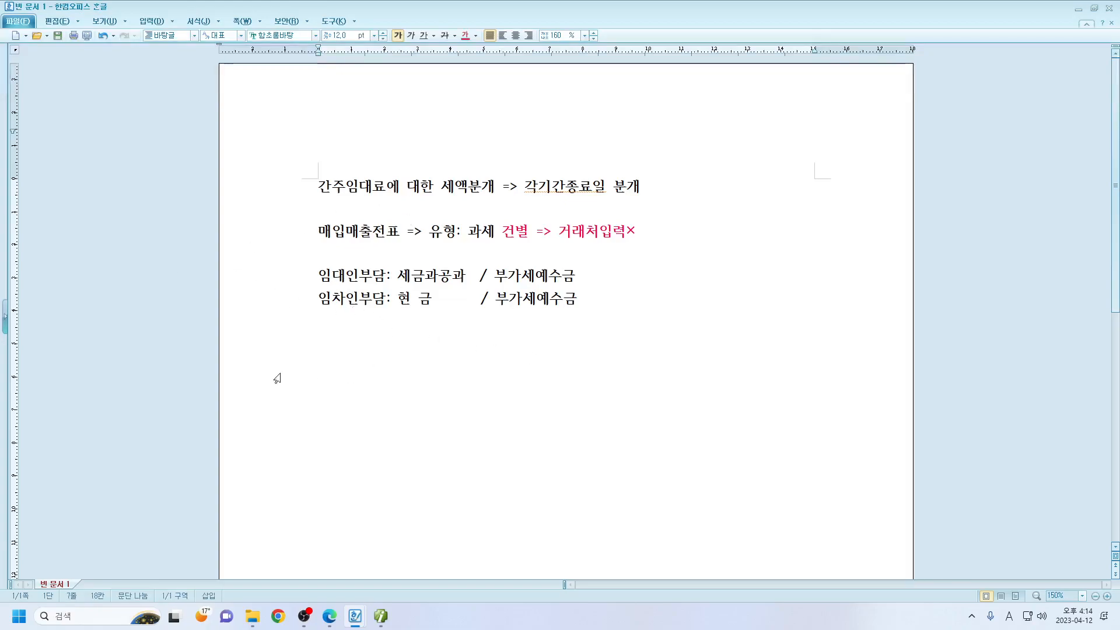
# Step: Colour the text of the "임대인부담" entry line pinkish red
pyautogui.click(303, 275)
pyautogui.click(466, 36)
pyautogui.moveTo(504, 93); pyautogui.dragTo(524, 129)
pyautogui.click(571, 446)
# Step: Switch to the accounting program's 매입매출전표입력 and start a second 30 September line with type 14 건별
pyautogui.click(380, 616)
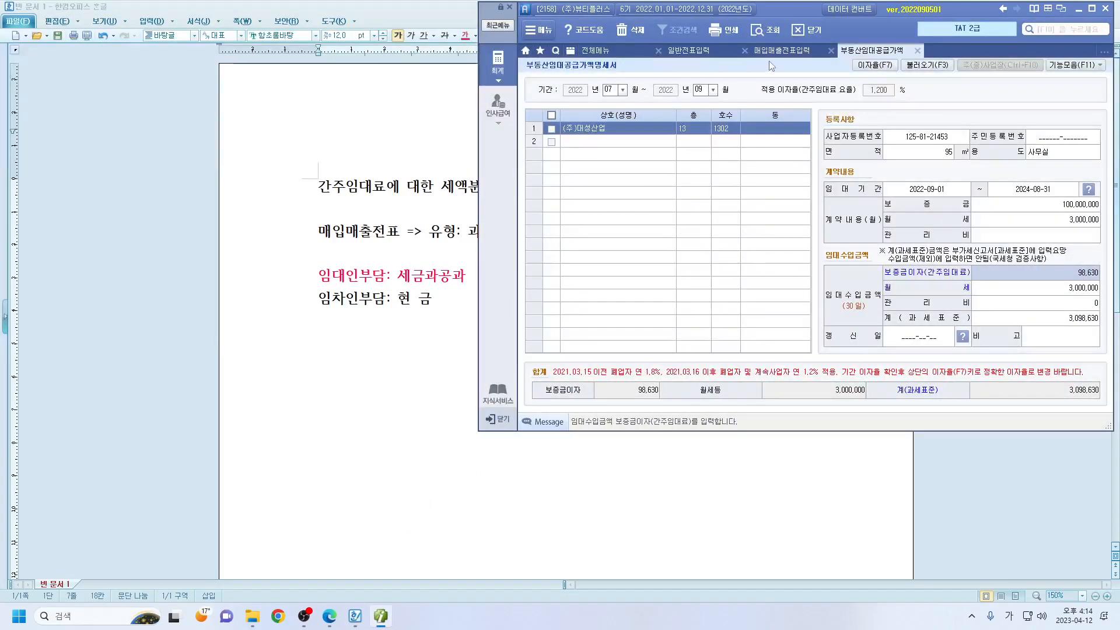
pyautogui.click(779, 53)
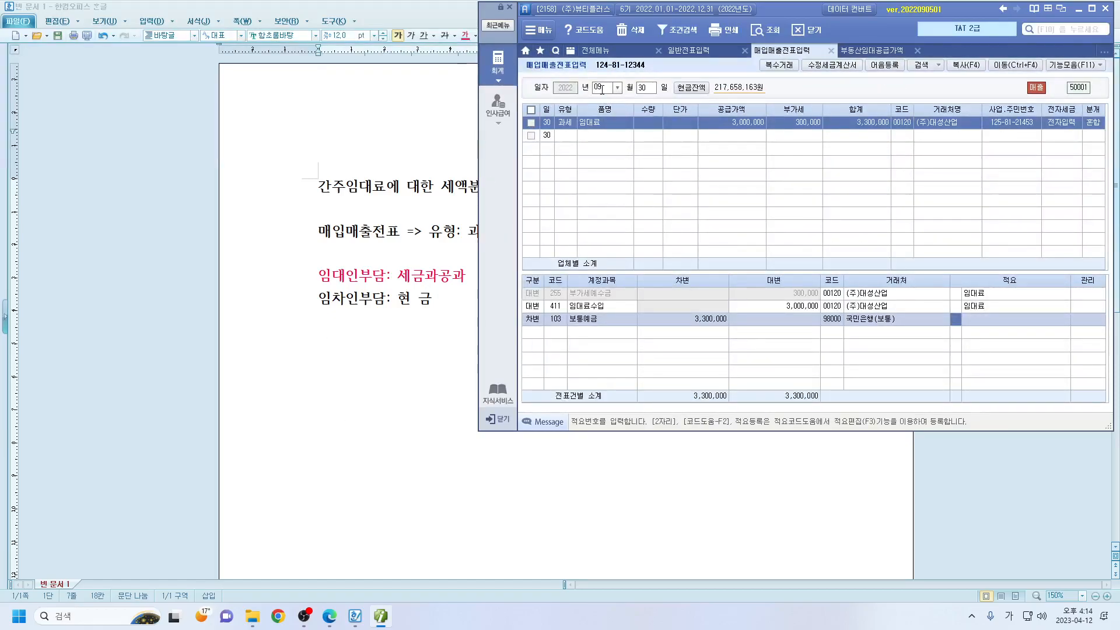
pyautogui.click(571, 140)
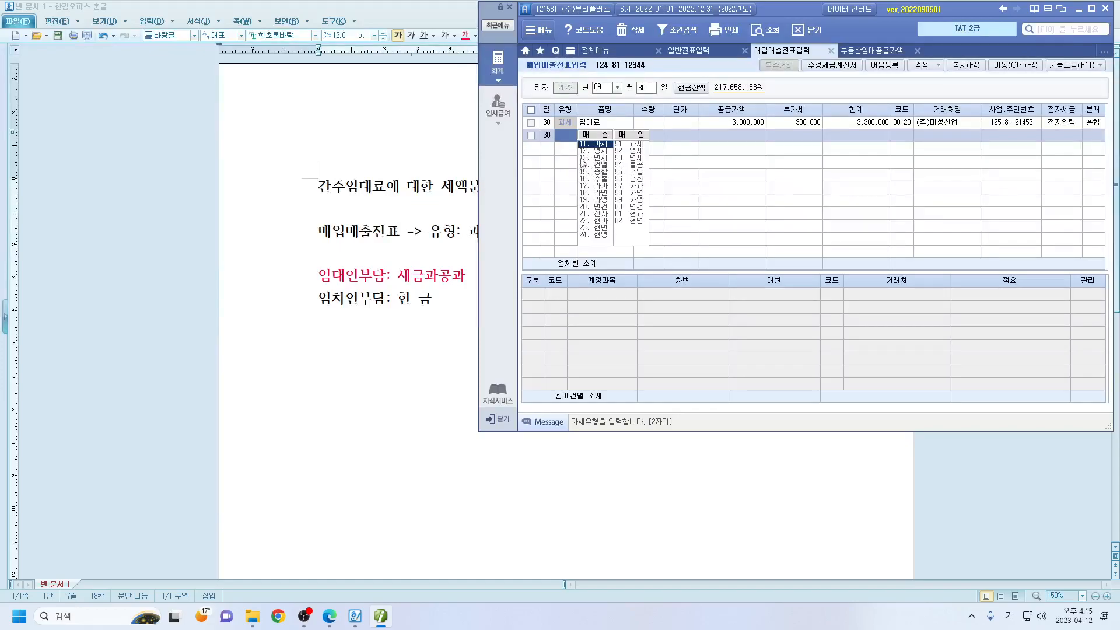
pyautogui.write('14')
pyautogui.press('Return')
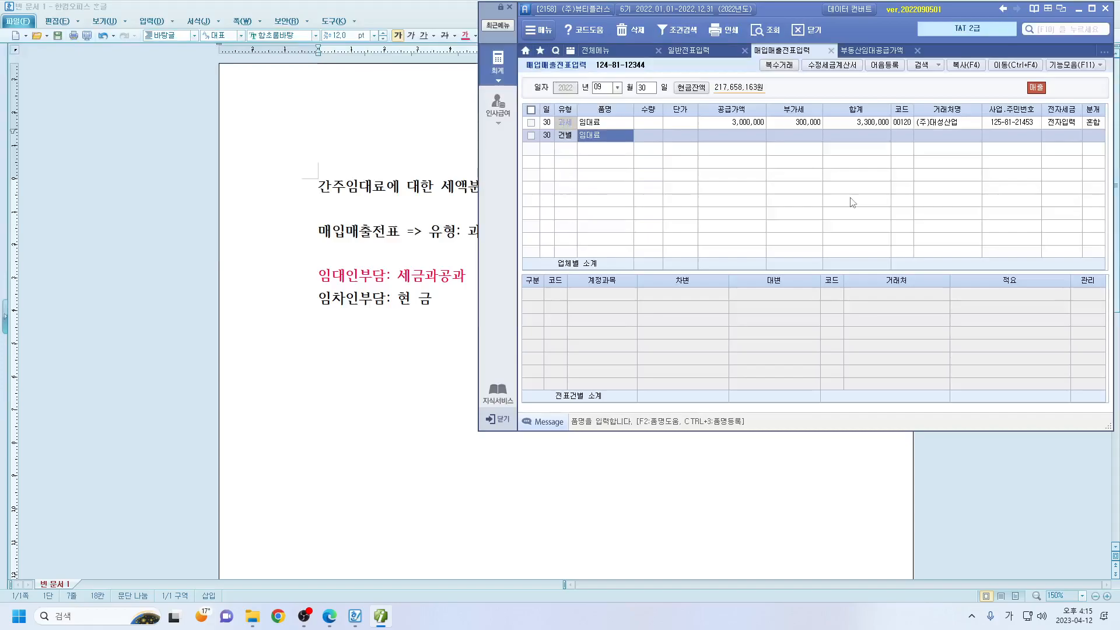
# Step: Enter "간주임대료" as the item name of the 건별 line, leaving quantity and unit price empty
pyautogui.write('가')
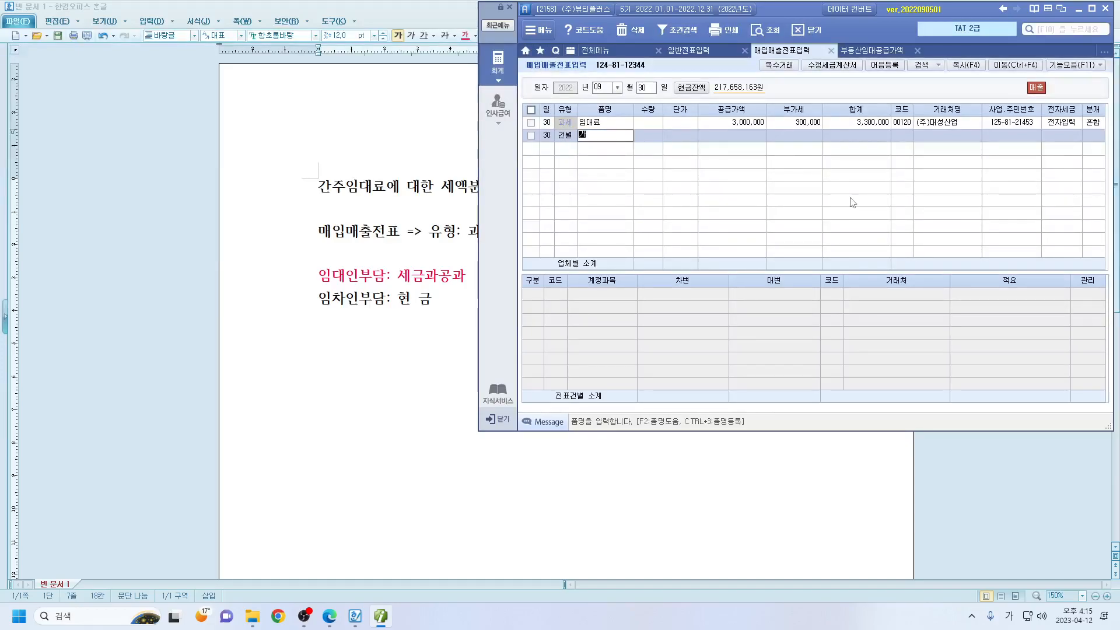
pyautogui.write('ㅈ')
pyautogui.write('주임대')
pyautogui.write('료')
pyautogui.press('Return')
pyautogui.press('Return')
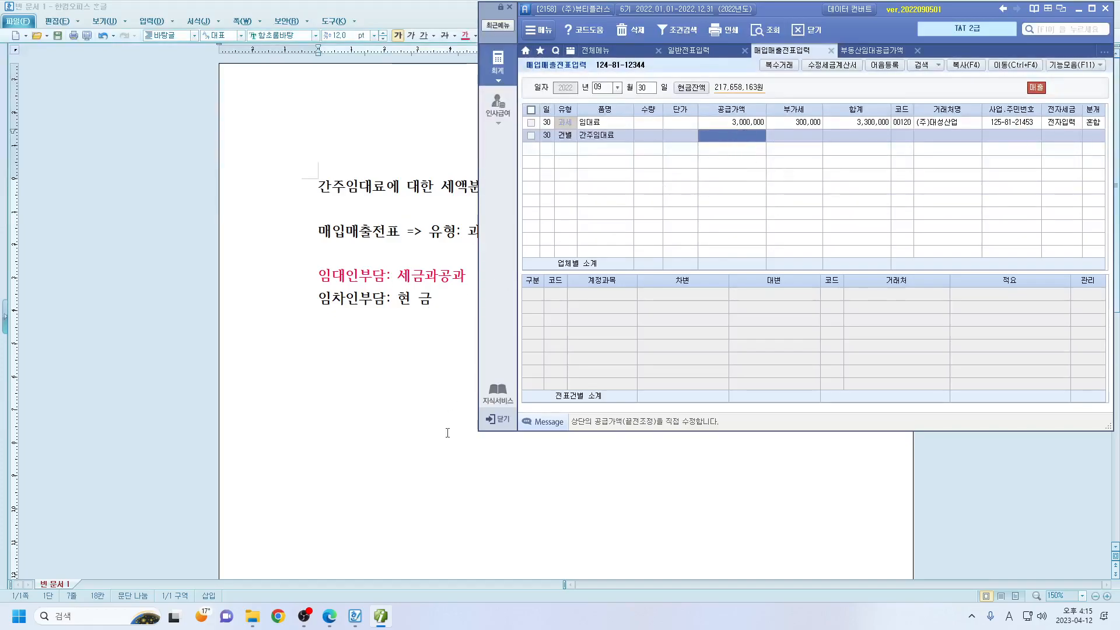
# Step: Minimize the Hangul windows and look up the deposit interest (간주임대료) in 부동산임대공급가액명세서, returning to the voucher entry
pyautogui.click(430, 490)
pyautogui.click(1078, 9)
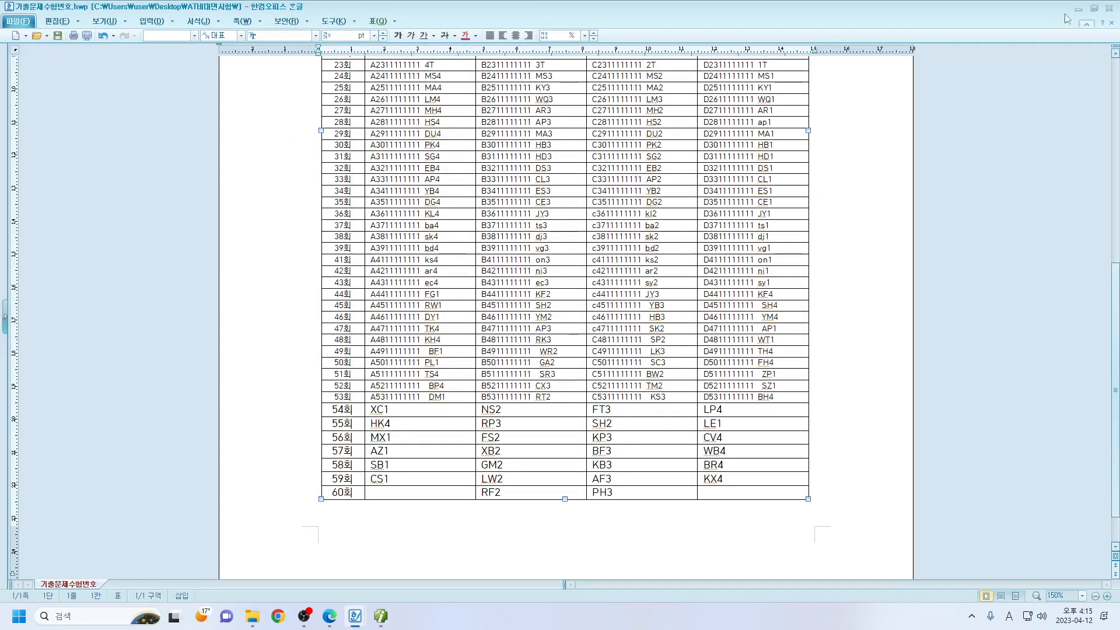
pyautogui.click(1079, 9)
pyautogui.click(871, 50)
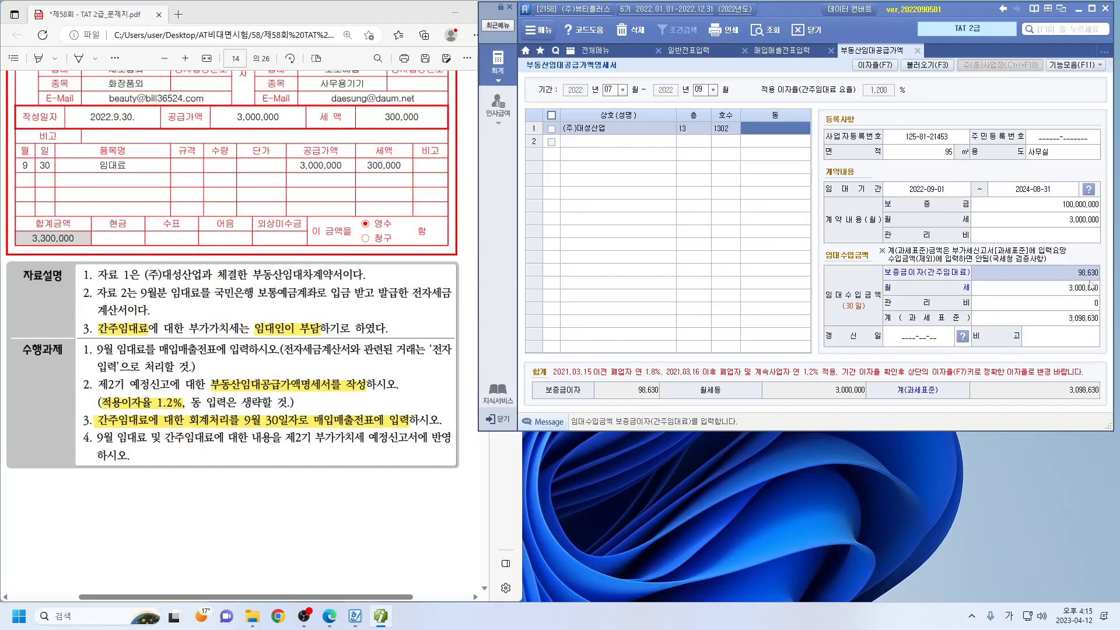
pyautogui.click(782, 52)
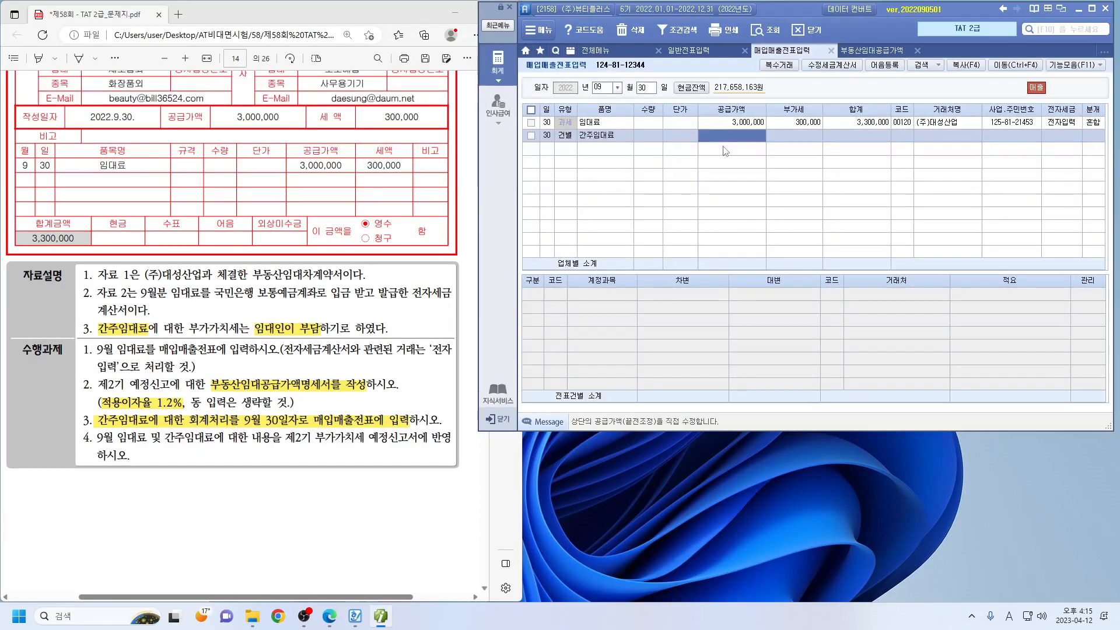
pyautogui.click(871, 50)
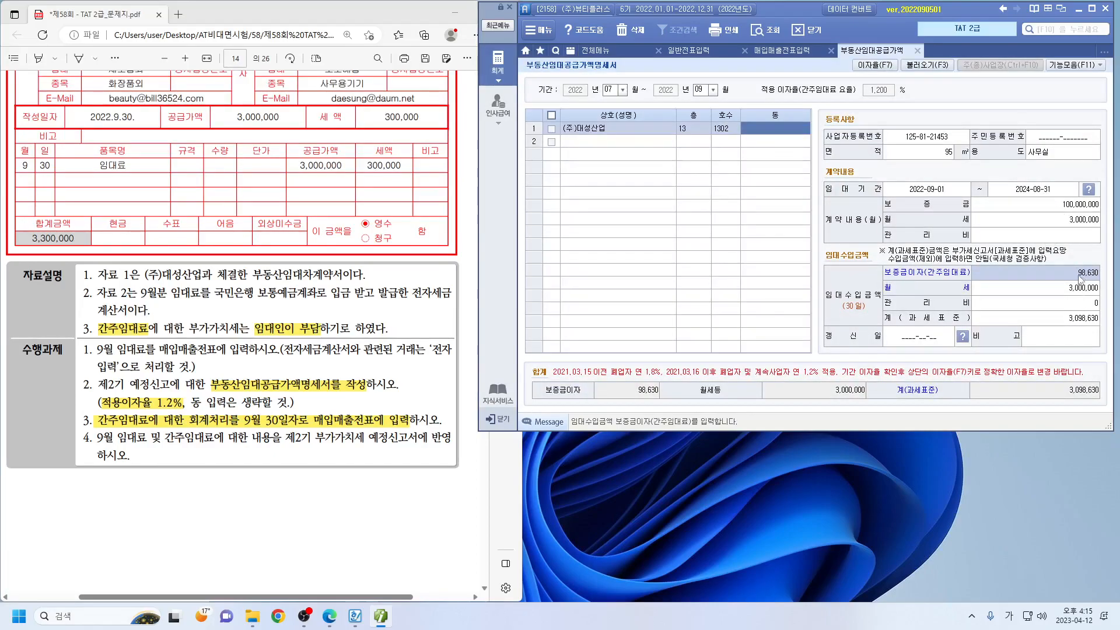
pyautogui.click(799, 51)
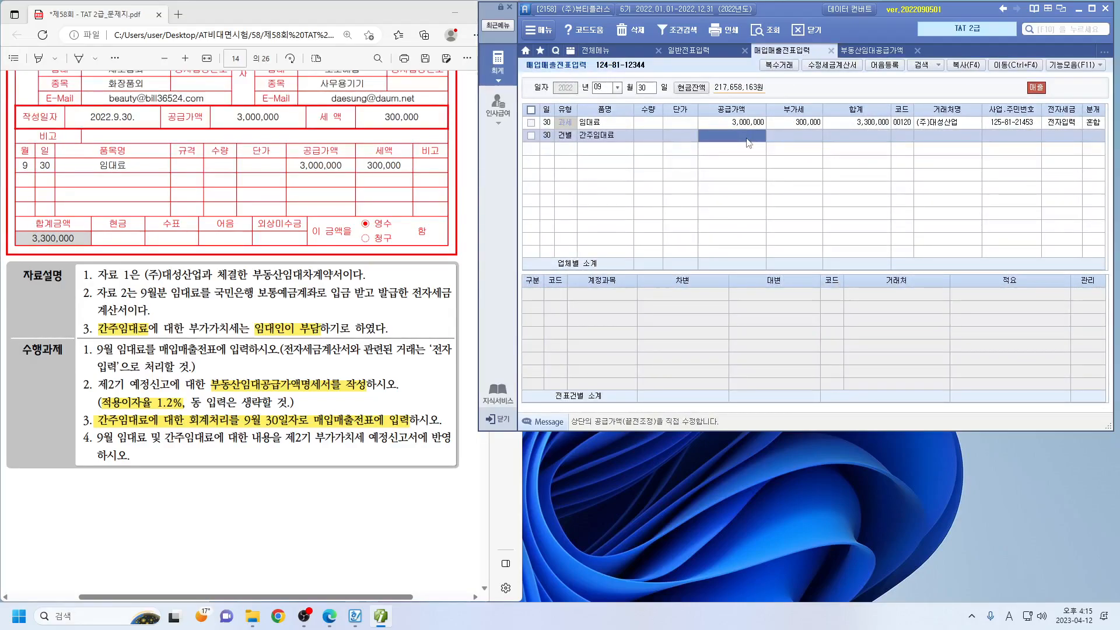
# Step: Set the 간주임대료 line's supply value to 98,630 and its VAT to 9,863
pyautogui.write('98630')
pyautogui.press('Return')
pyautogui.write('98')
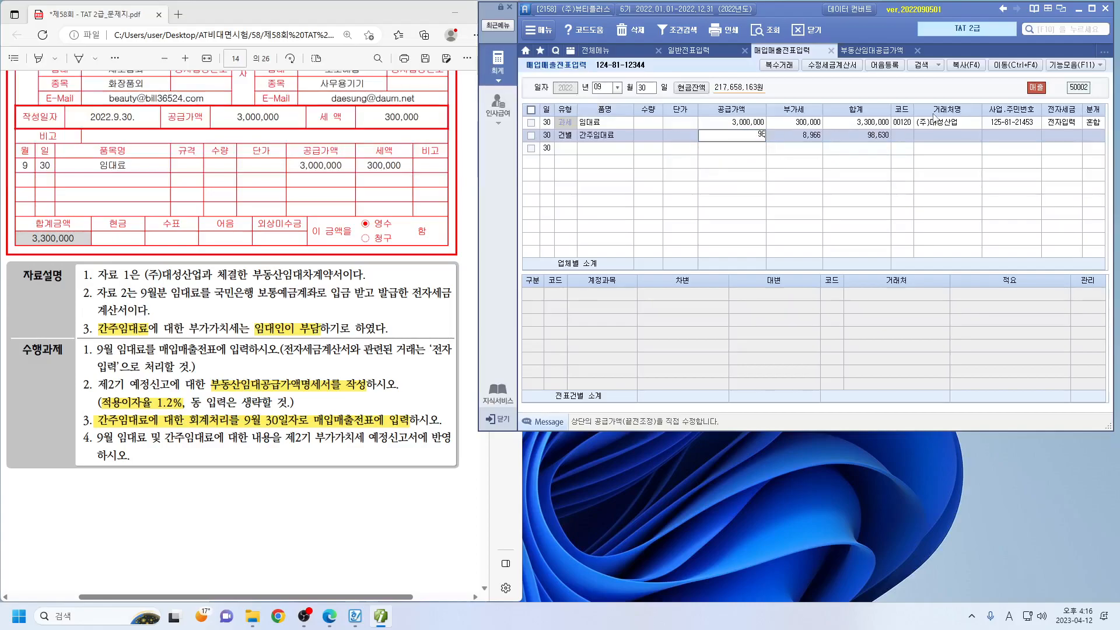
pyautogui.press('Return')
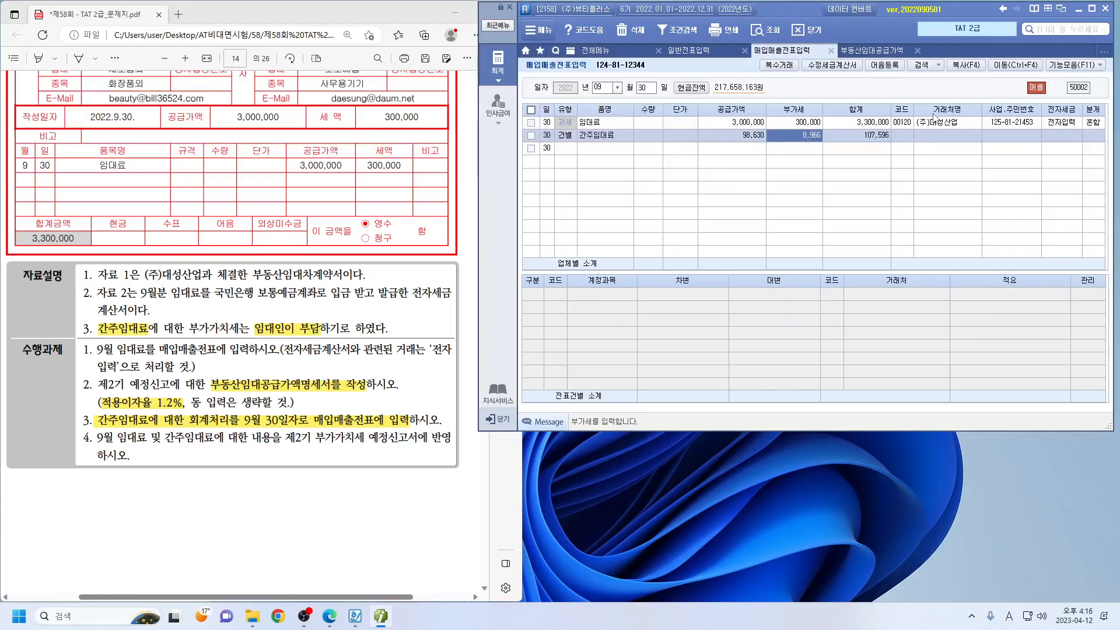
pyautogui.write('98,63')
pyautogui.press('Return')
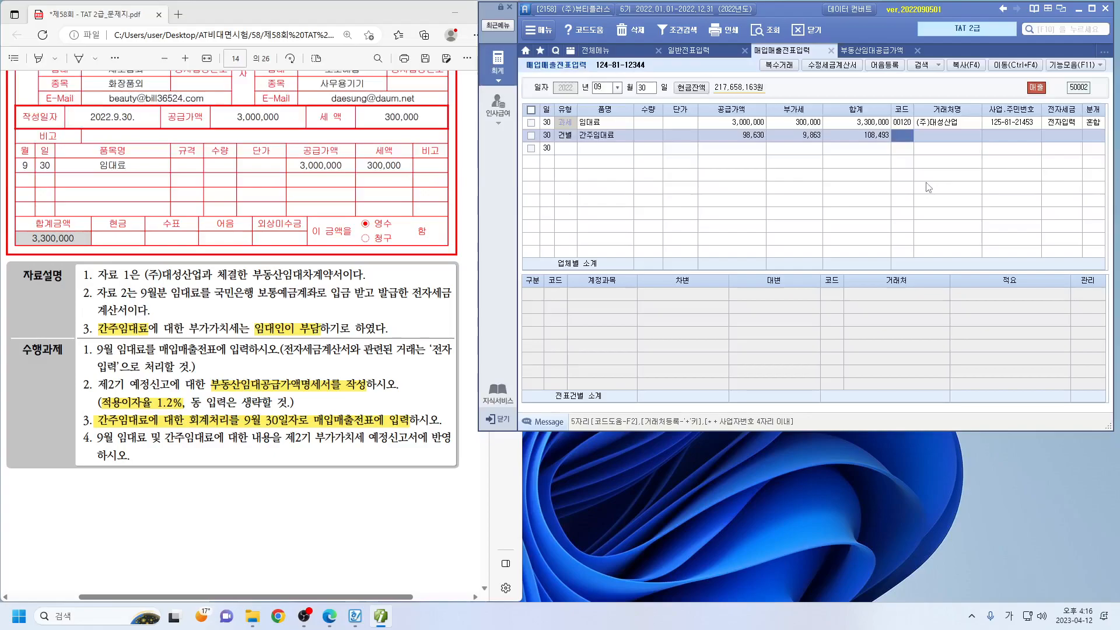
# Step: Leave the 간주임대료 line's customer and electronic tax fields empty and set its journal type to 3 혼합
pyautogui.press('Return')
pyautogui.press('Return')
pyautogui.press('Return')
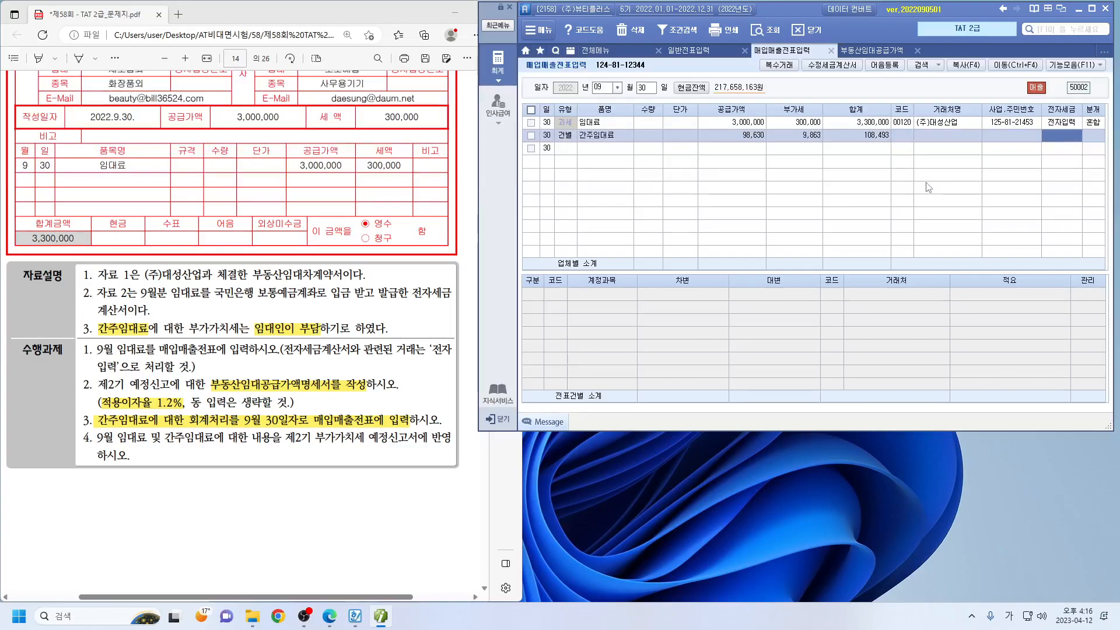
pyautogui.press('Return')
pyautogui.write('3')
pyautogui.press('Return')
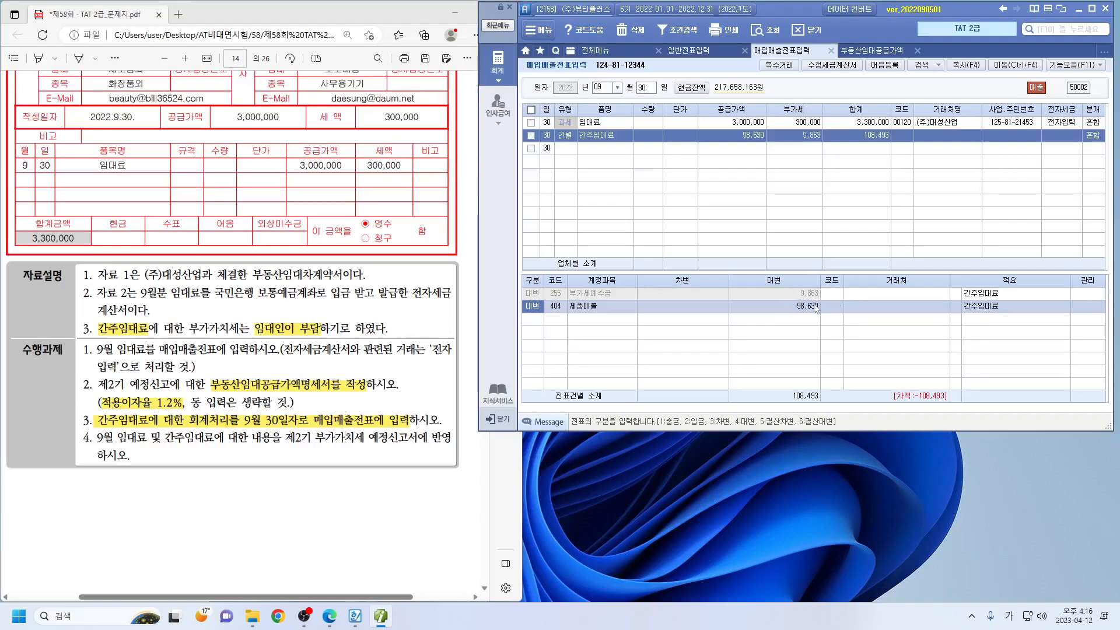
# Step: Change the 제품매출 journal line to a debit of 9,863 to account 817 세금과공과금
pyautogui.write('3')
pyautogui.press('Return')
pyautogui.write('817')
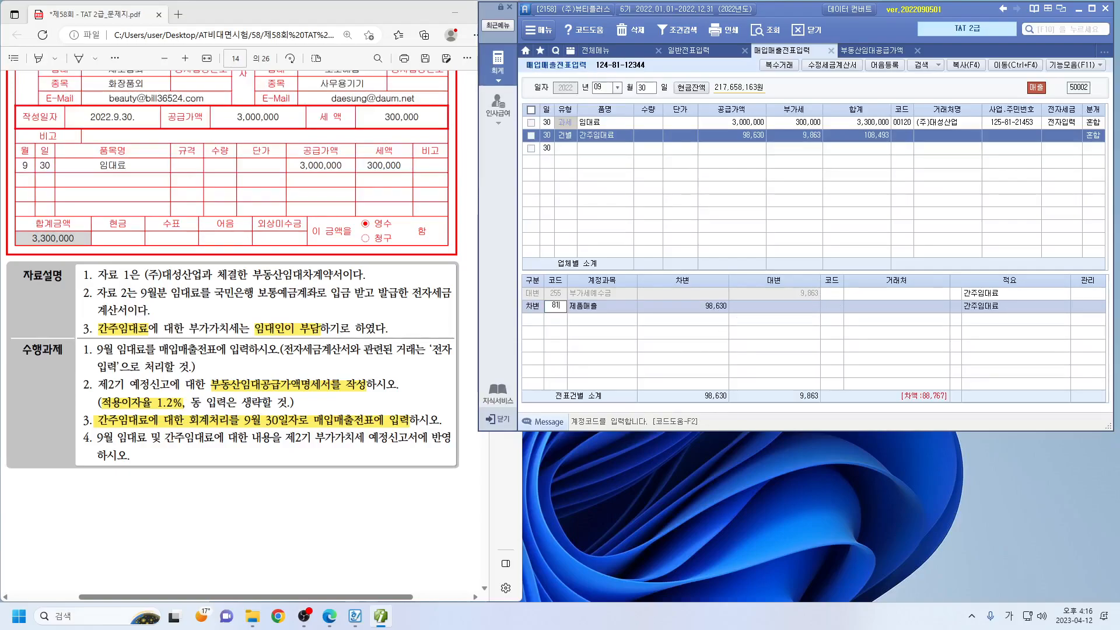
pyautogui.press('Return')
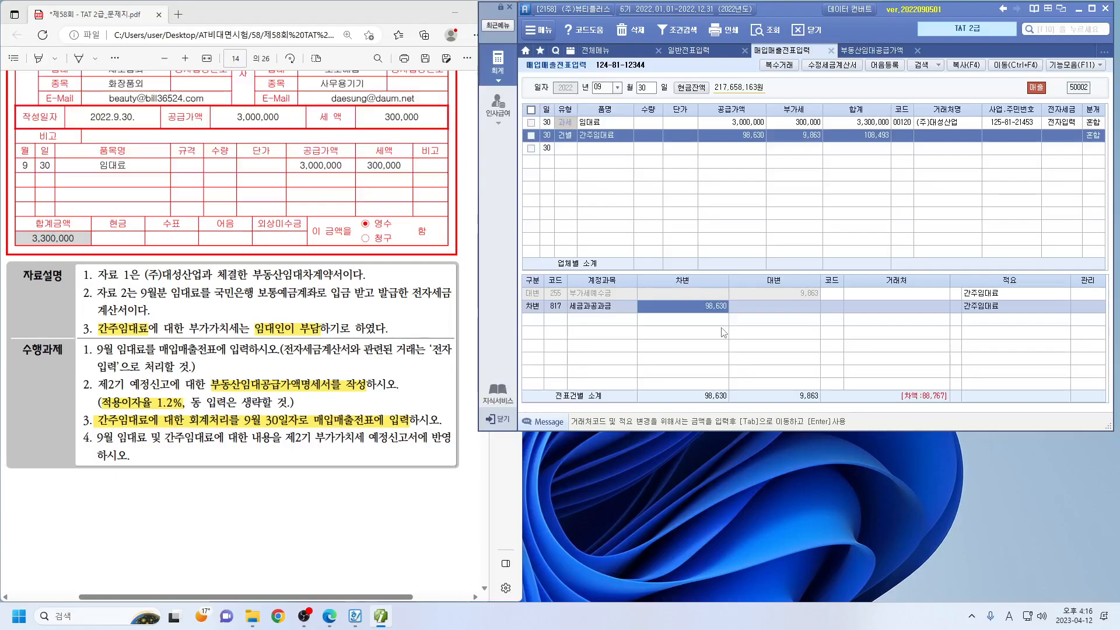
pyautogui.write('9')
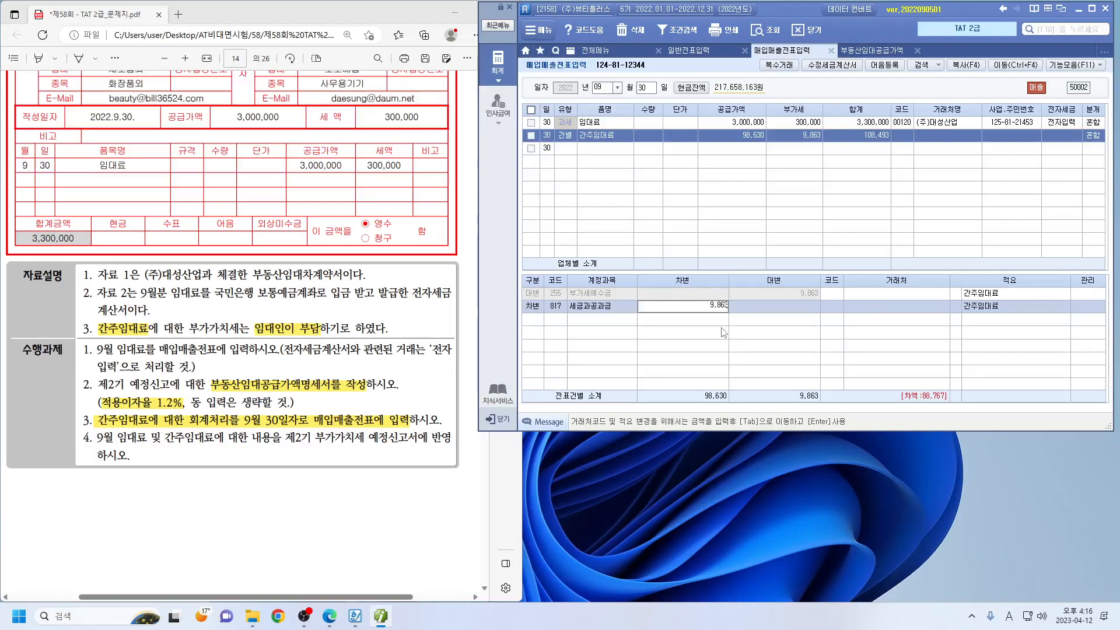
pyautogui.write('8,63')
pyautogui.press('Return')
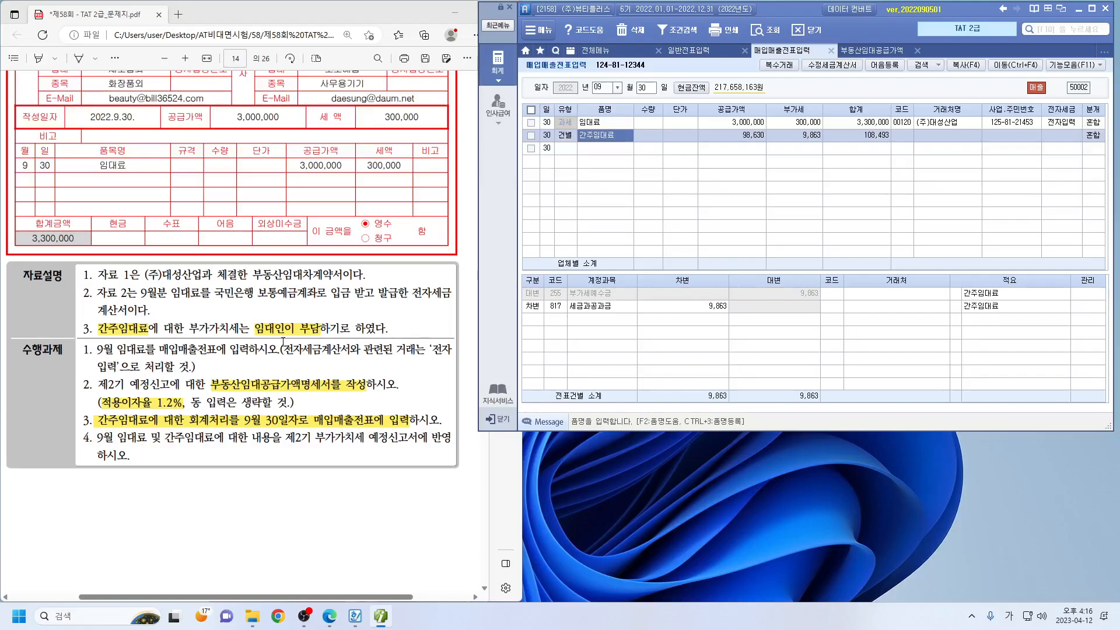
# Step: Open 부가가치세신고서 and load the 정기신고 return for 1 July to 30 September 2022
pyautogui.scroll(-3, 321, 330)
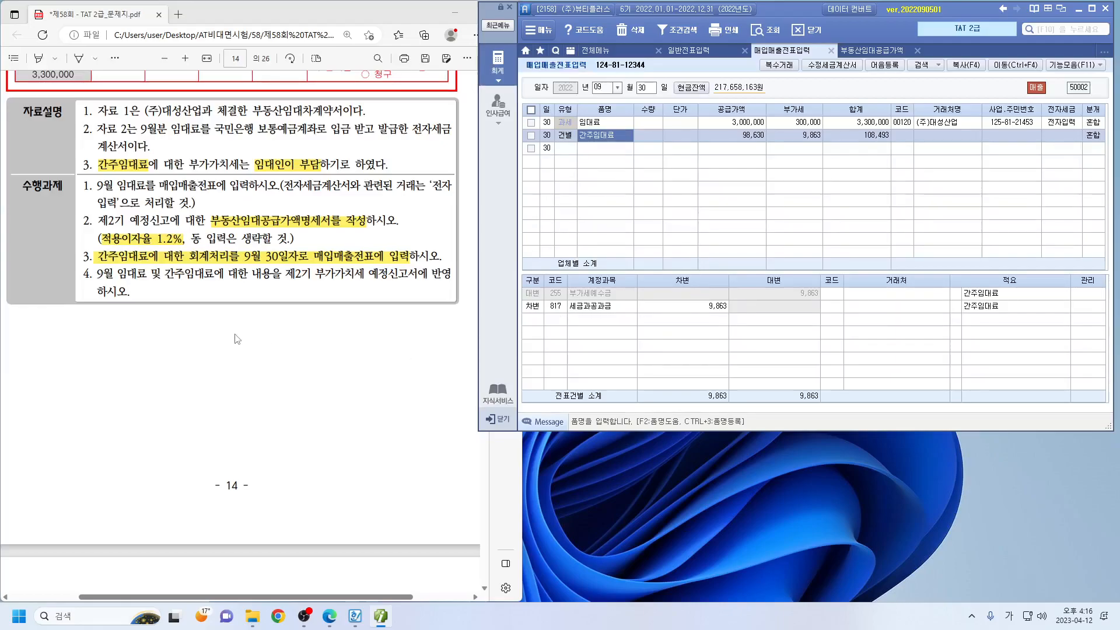
pyautogui.click(178, 342)
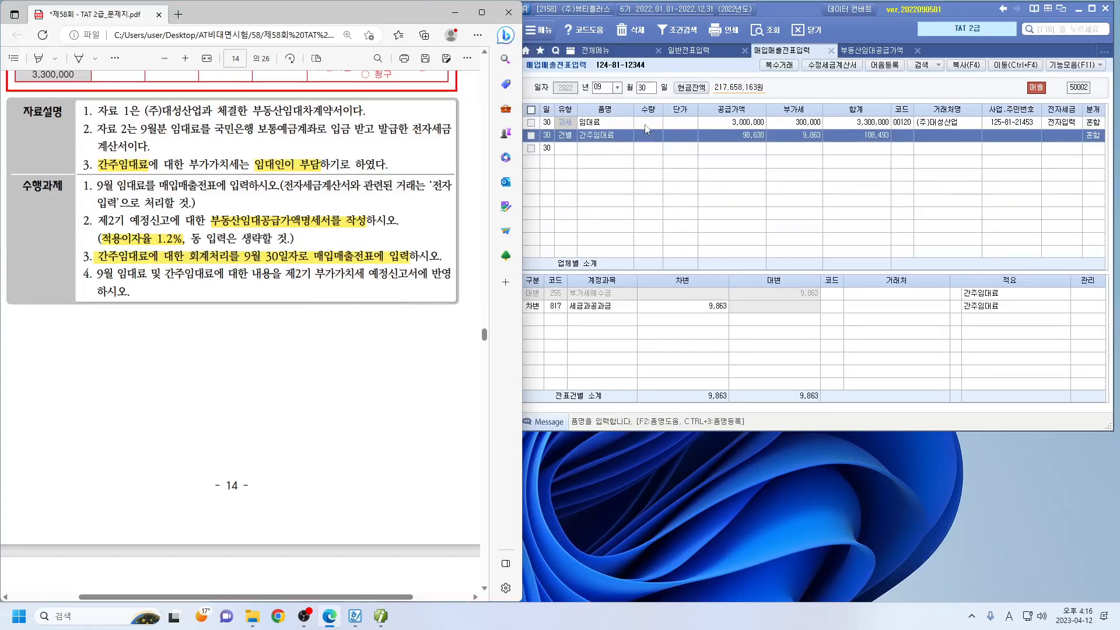
pyautogui.click(625, 54)
pyautogui.click(625, 54)
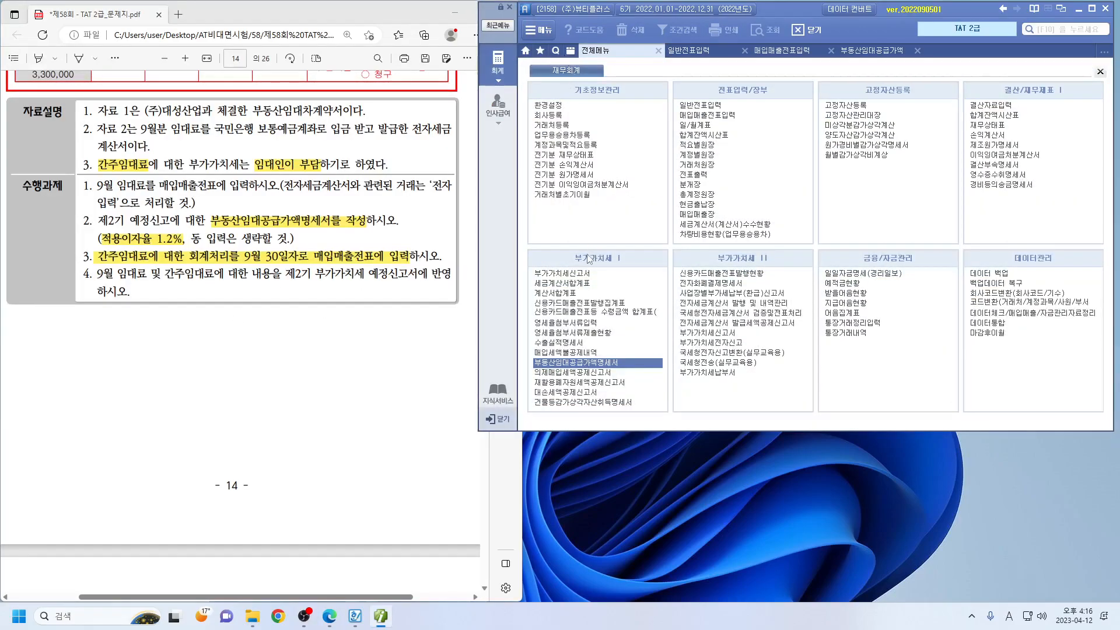
pyautogui.click(579, 273)
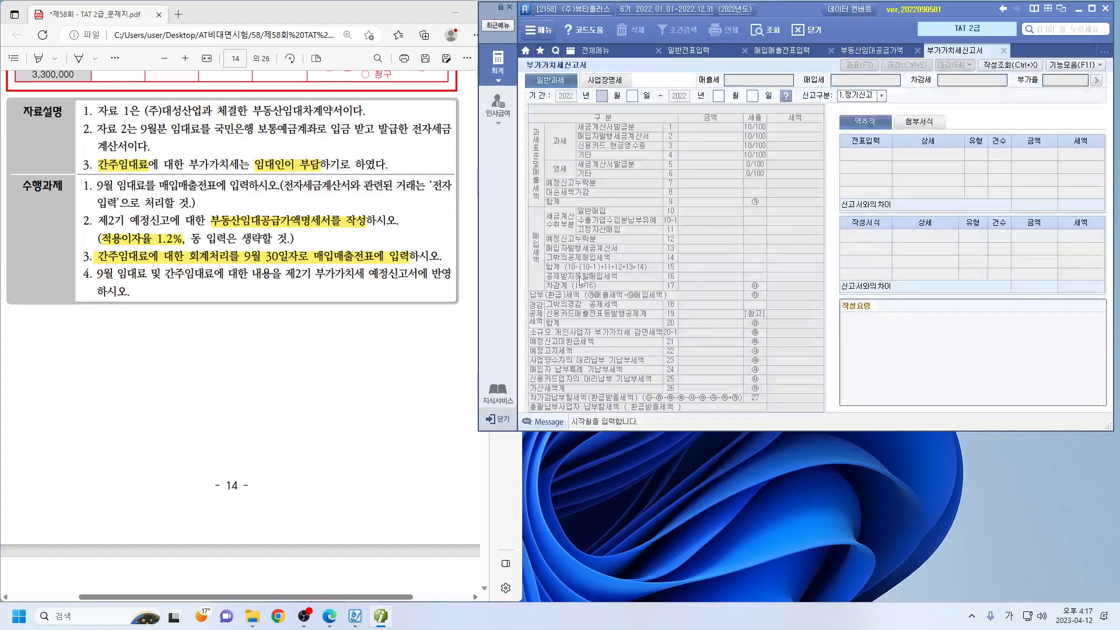
pyautogui.write('07010930')
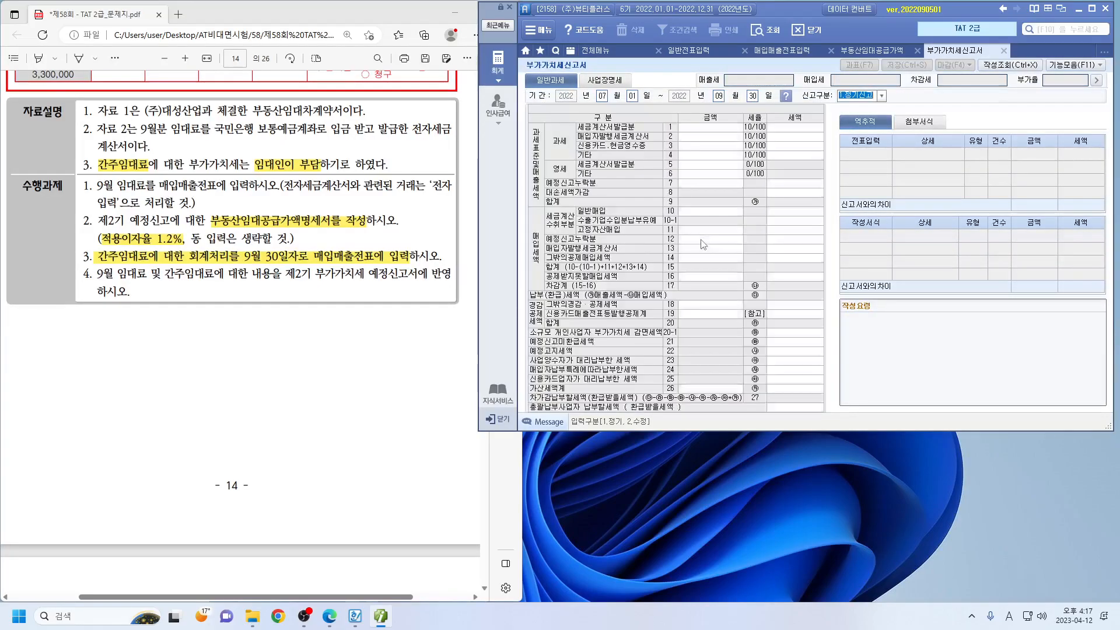
pyautogui.press('Return')
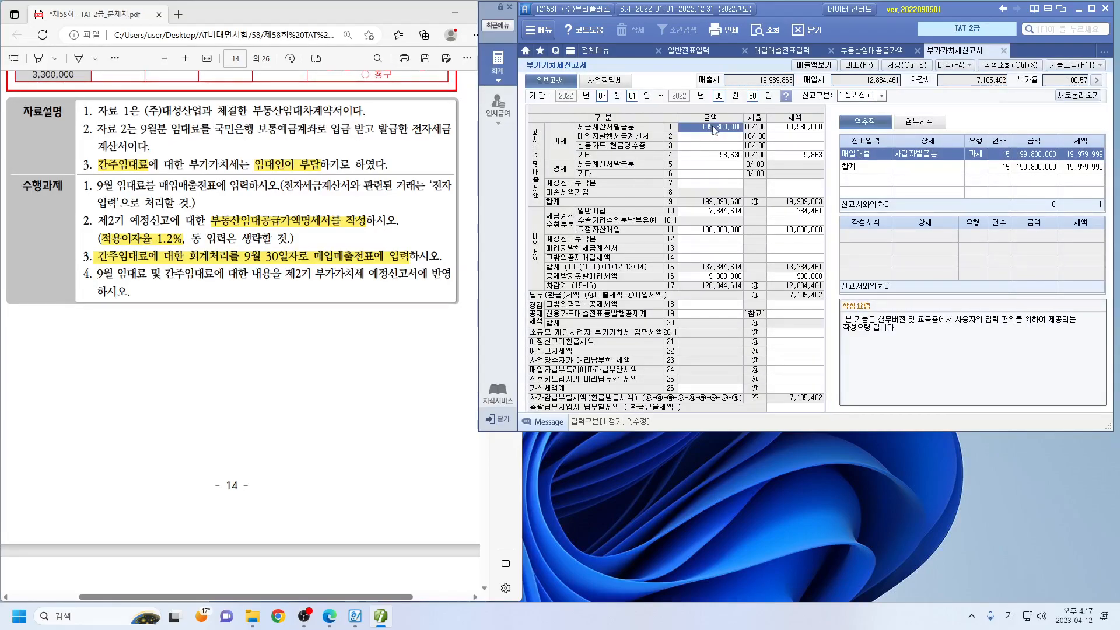
# Step: Check the amount and tax on the taxable 기타 row (4), then close the VAT return and save its data
pyautogui.click(723, 156)
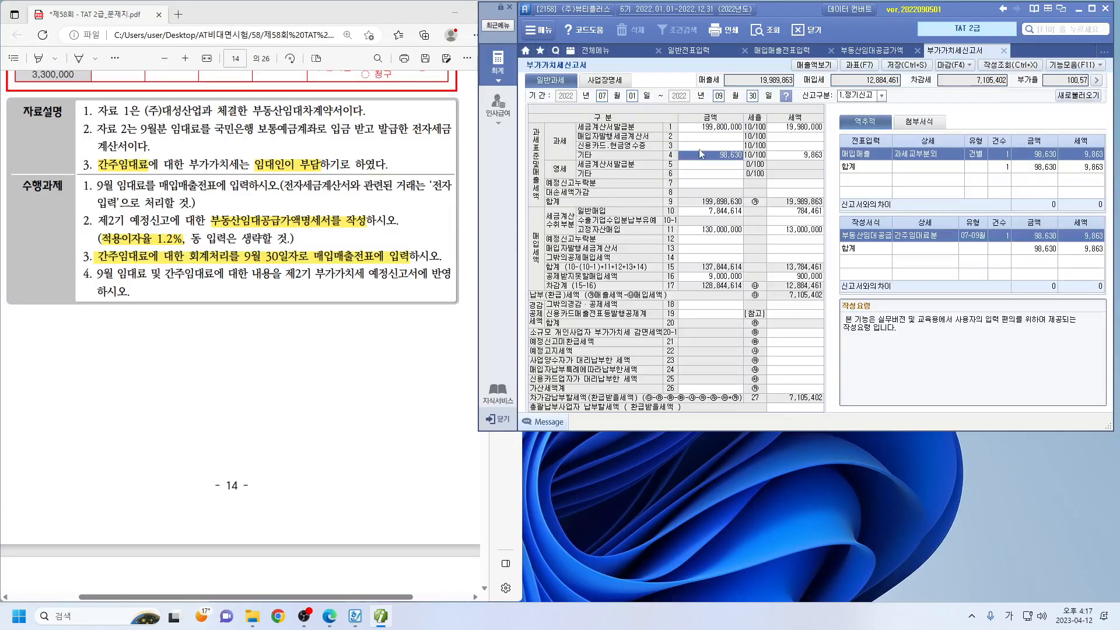
pyautogui.click(800, 156)
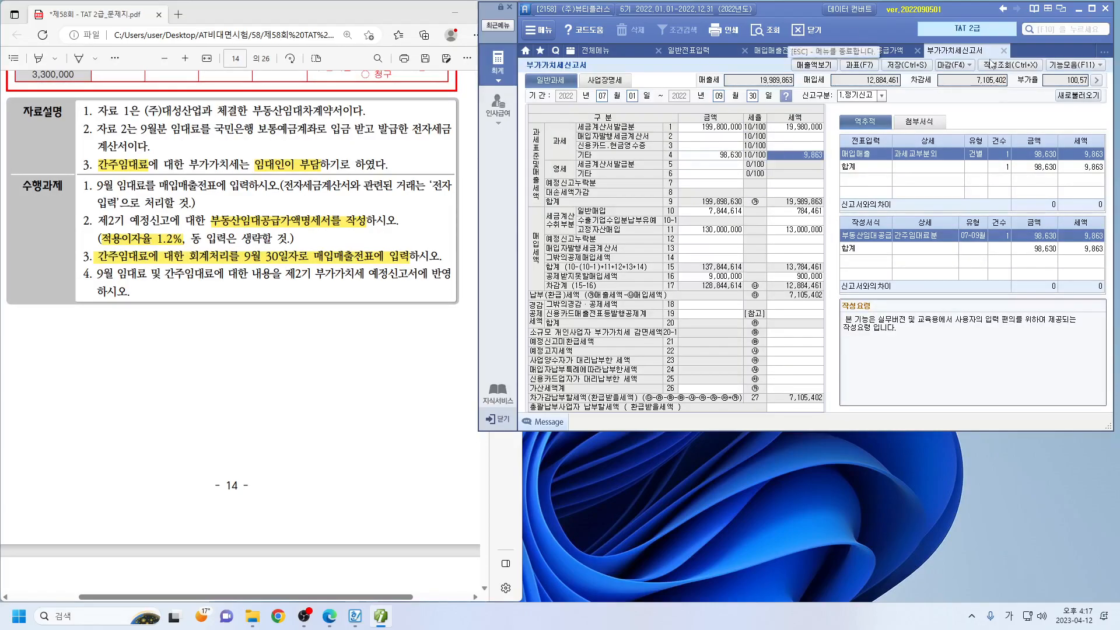
pyautogui.click(1002, 51)
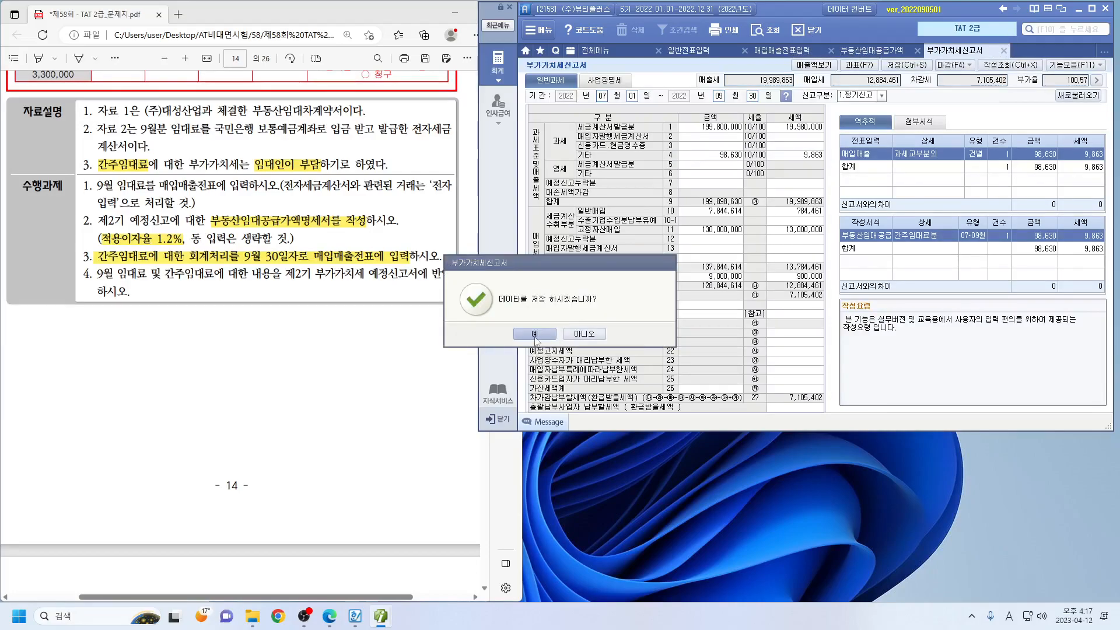
pyautogui.click(535, 336)
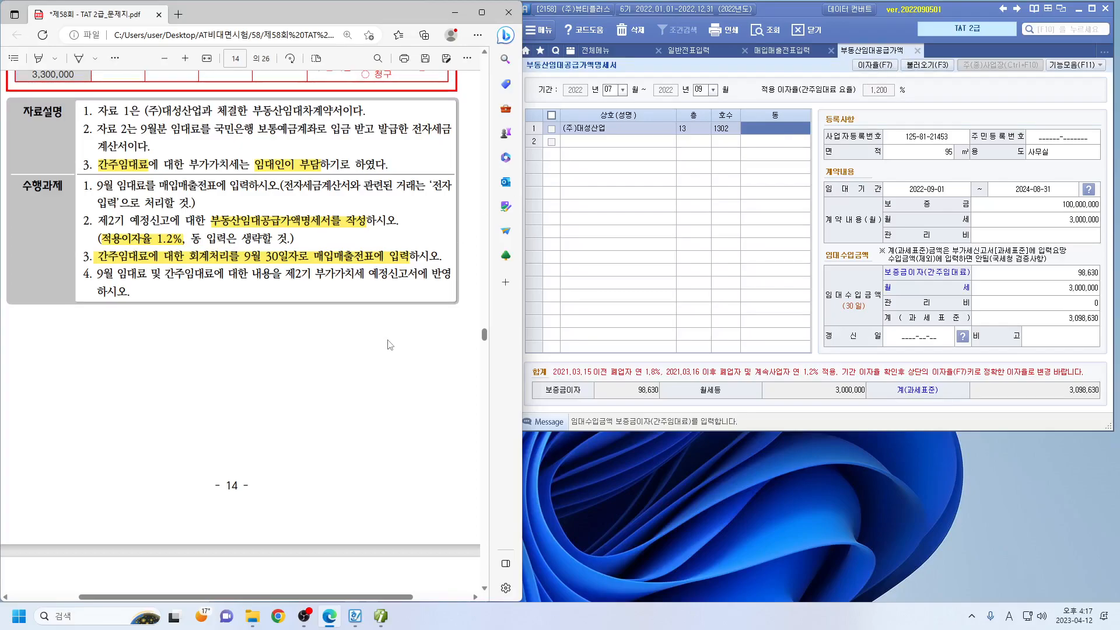
# Step: Read question 4 on 대손세액공제신고서 in the exam PDF, examining the tax invoice's issue date and the task instructions
pyautogui.scroll(-3, 396, 356)
pyautogui.scroll(-6, 396, 356)
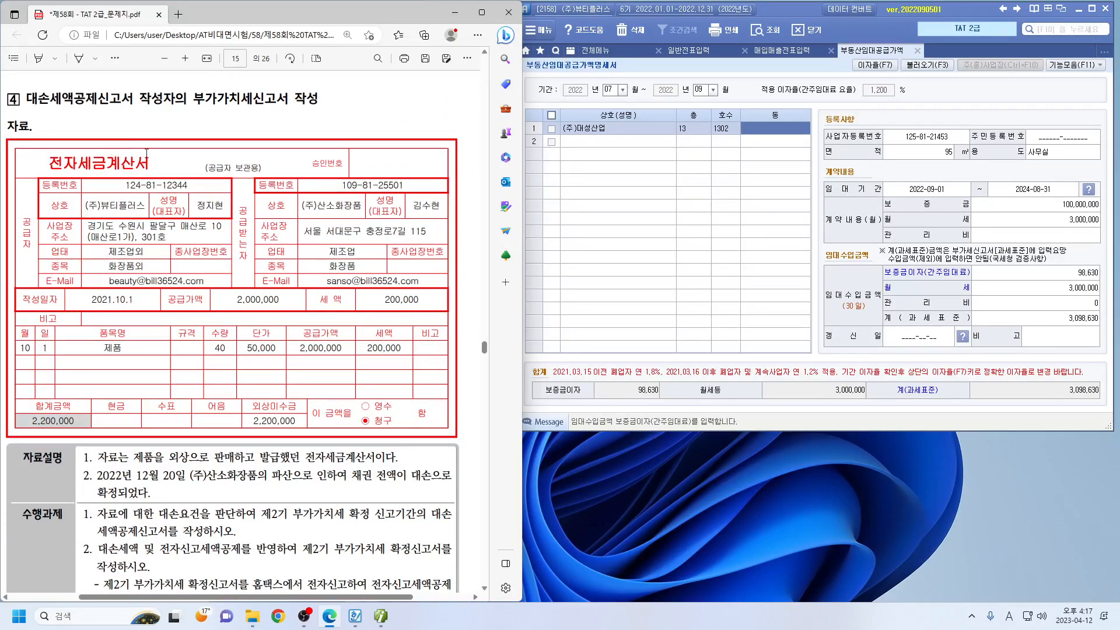
pyautogui.scroll(-3, 233, 262)
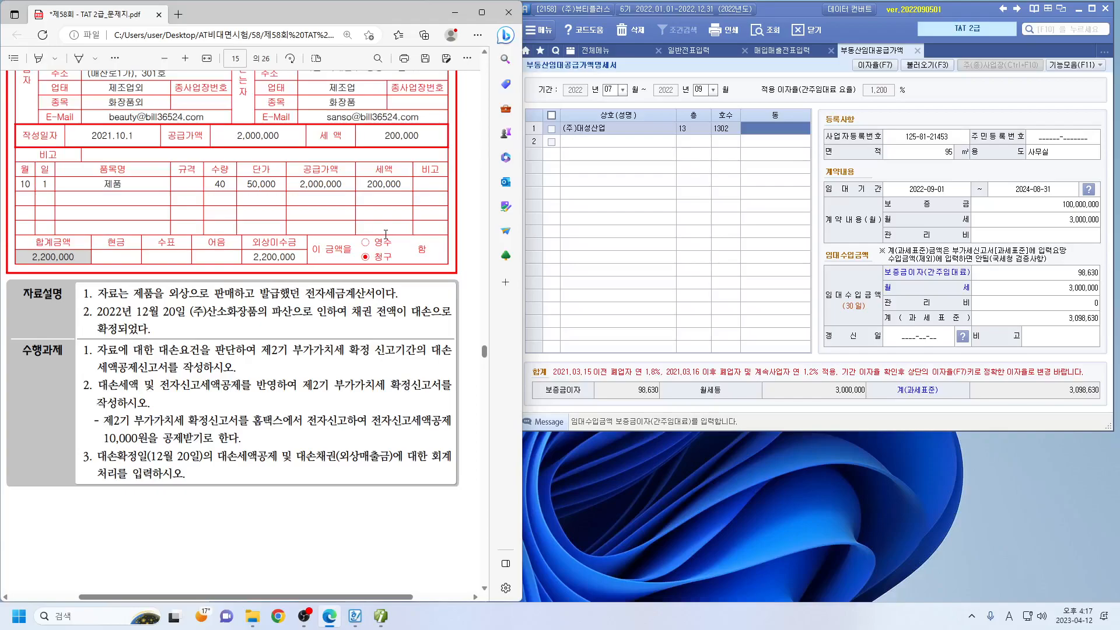
pyautogui.scroll(-2, 234, 256)
pyautogui.scroll(2, 230, 256)
pyautogui.moveTo(119, 137); pyautogui.dragTo(147, 138)
pyautogui.moveTo(93, 312); pyautogui.dragTo(173, 315)
pyautogui.moveTo(93, 137); pyautogui.dragTo(130, 138)
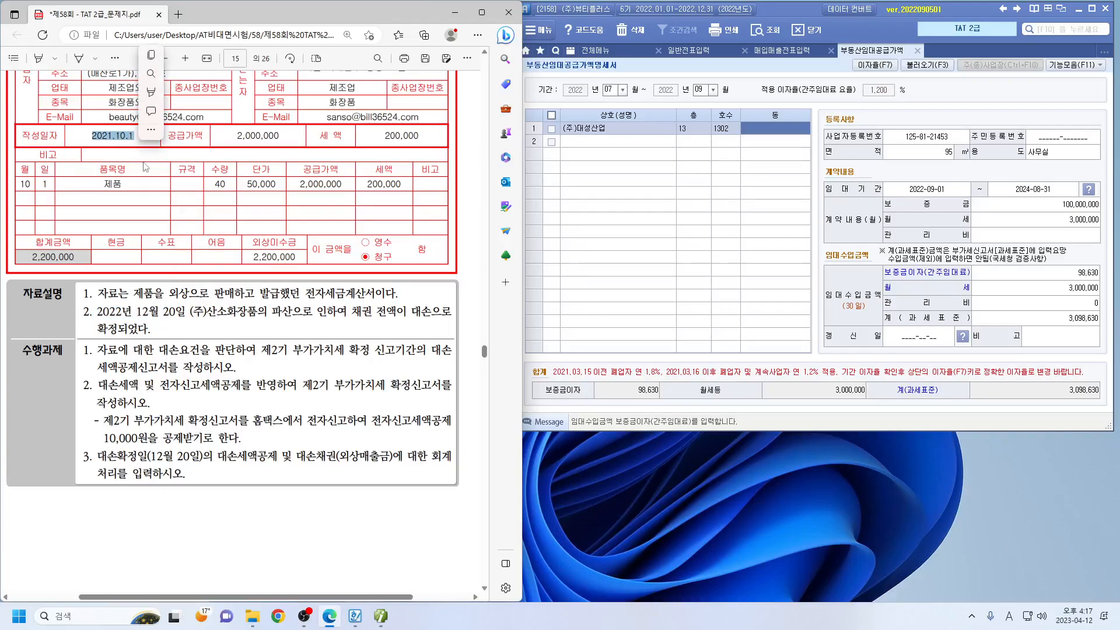
pyautogui.click(375, 325)
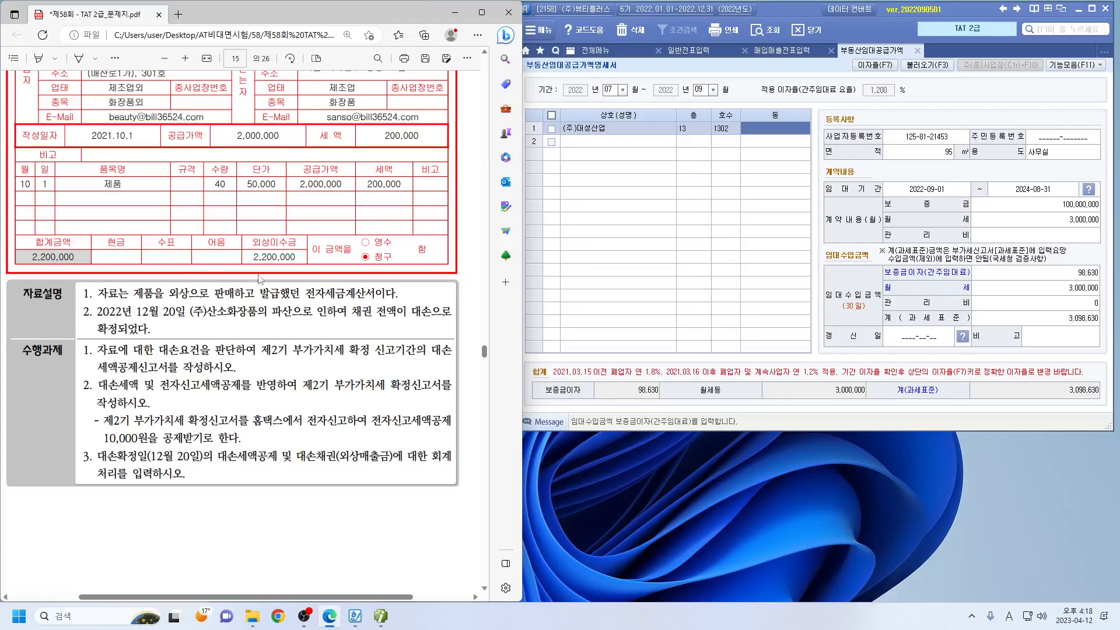
# Step: Highlight "대손세액공제신고서를" and "제2기 부가가치세 확정" in yellow in the first task of question 4
pyautogui.moveTo(444, 350); pyautogui.dragTo(171, 367)
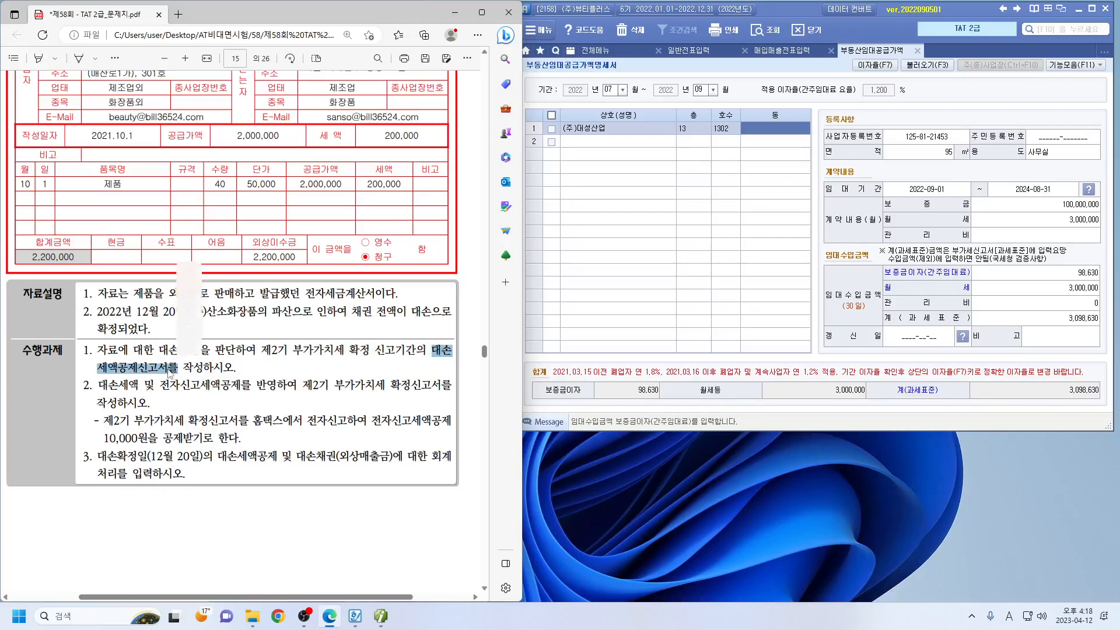
pyautogui.moveTo(195, 315)
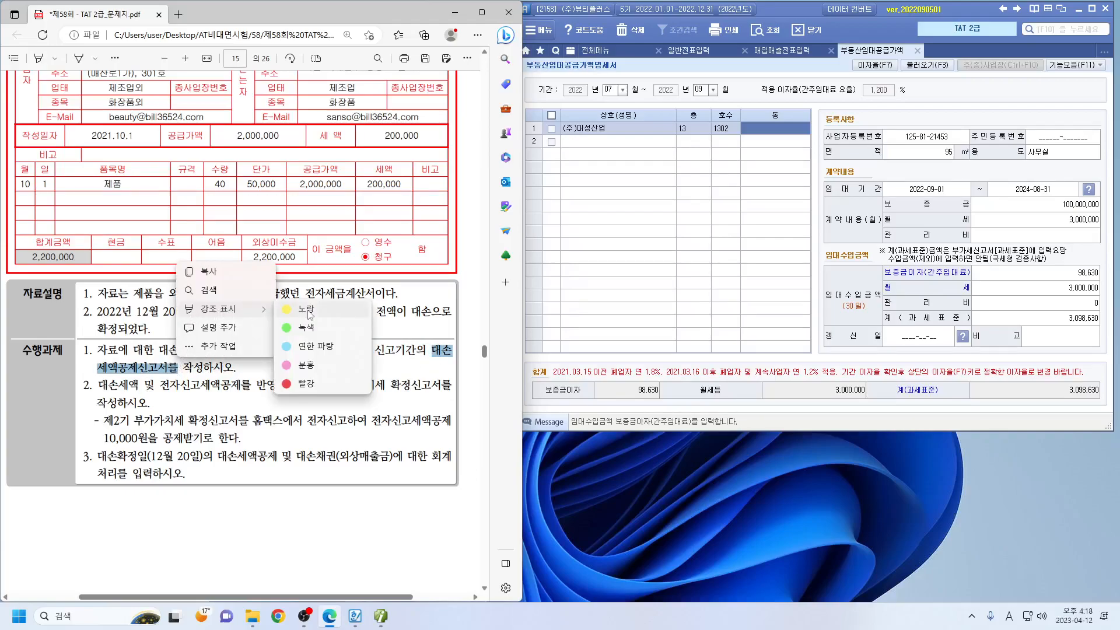
pyautogui.click(303, 309)
pyautogui.moveTo(261, 350); pyautogui.dragTo(369, 351)
pyautogui.moveTo(390, 294)
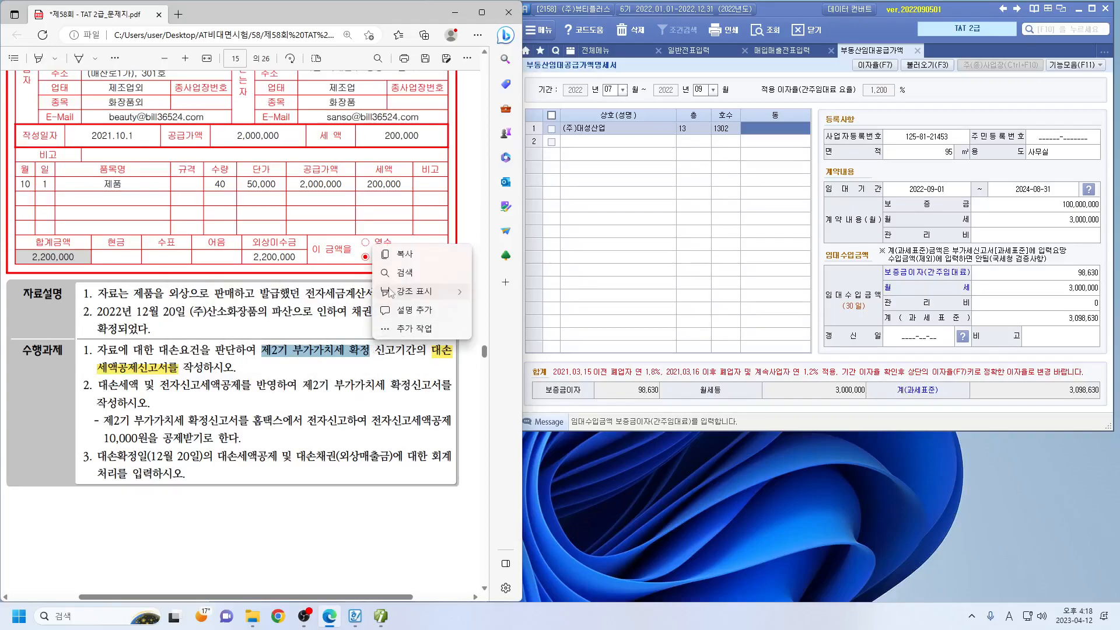
pyautogui.click(488, 295)
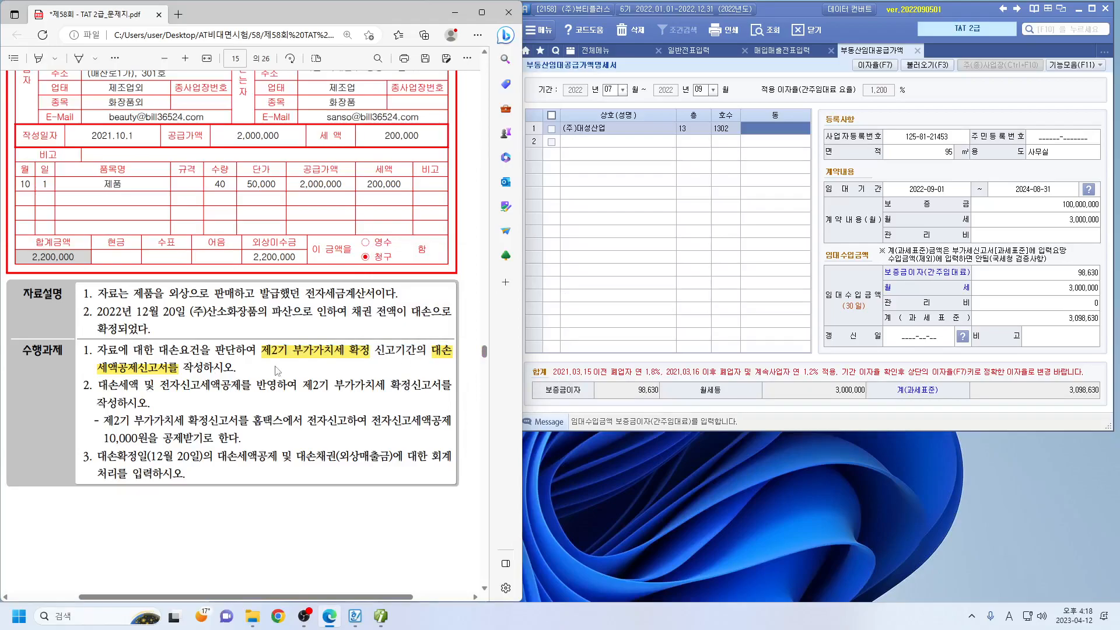
# Step: Open 대손세액공제신고서 in the accounting program and set its period to October through December 2022
pyautogui.click(617, 54)
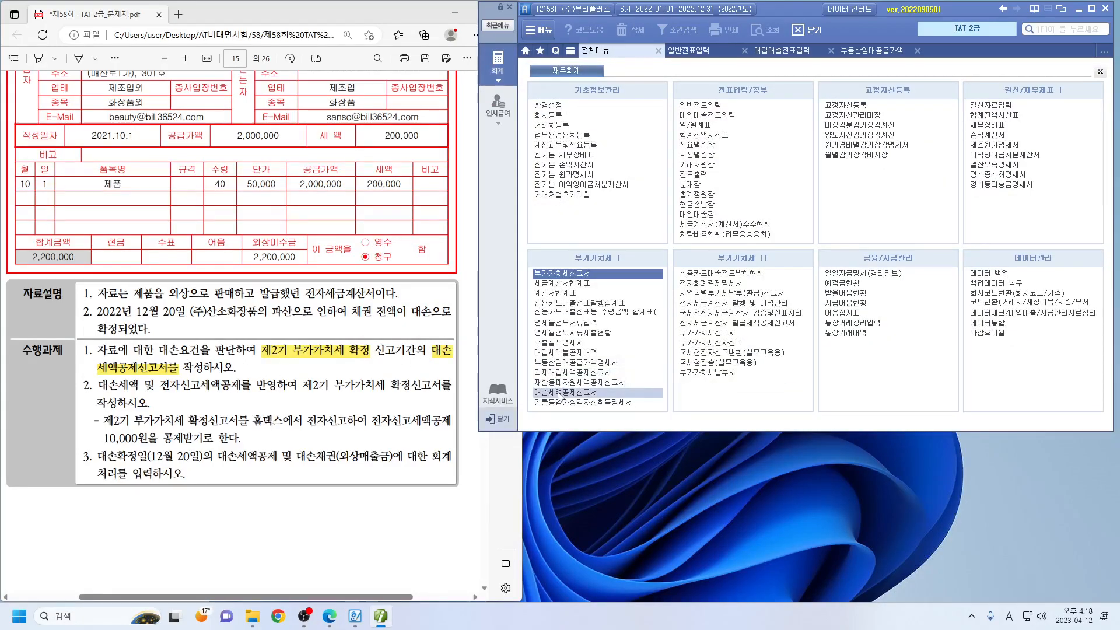
pyautogui.click(558, 393)
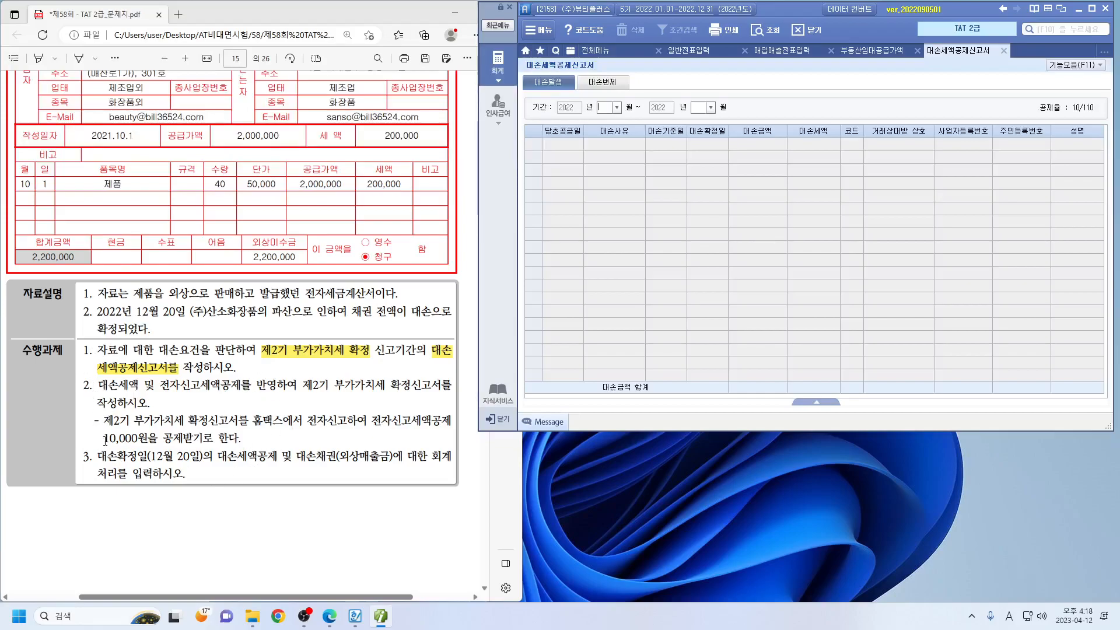
pyautogui.write('10')
pyautogui.press('Return')
pyautogui.write('12')
pyautogui.press('Return')
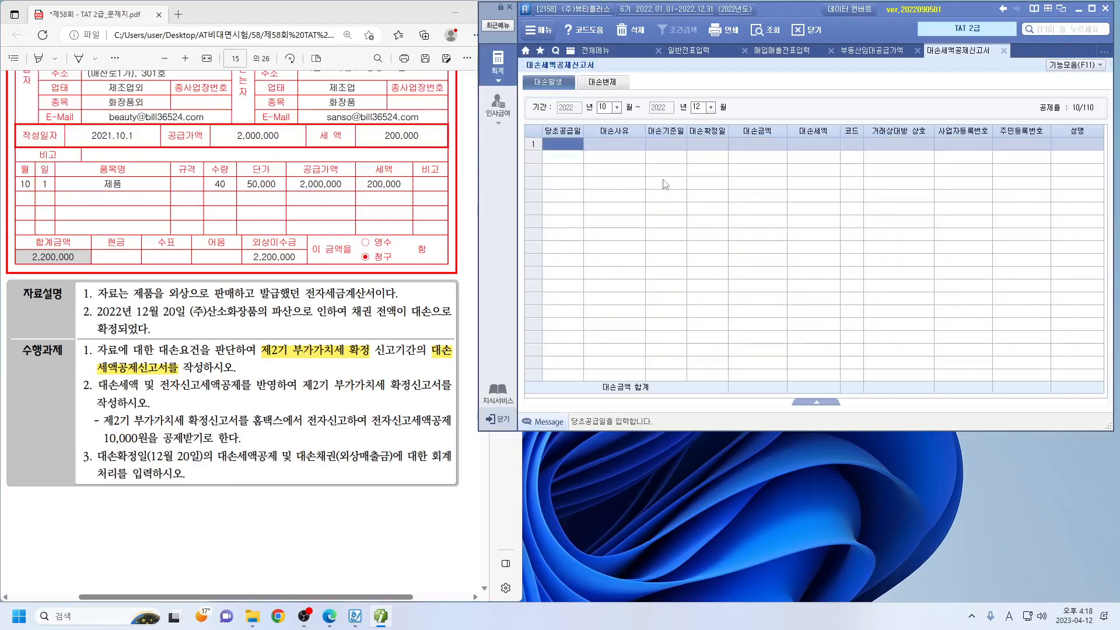
# Step: Enter 2021-10-01 as the 당초공급일 of the first bad-debt row and choose 파산 as its 대손사유
pyautogui.write('2021-10-01')
pyautogui.press('Return')
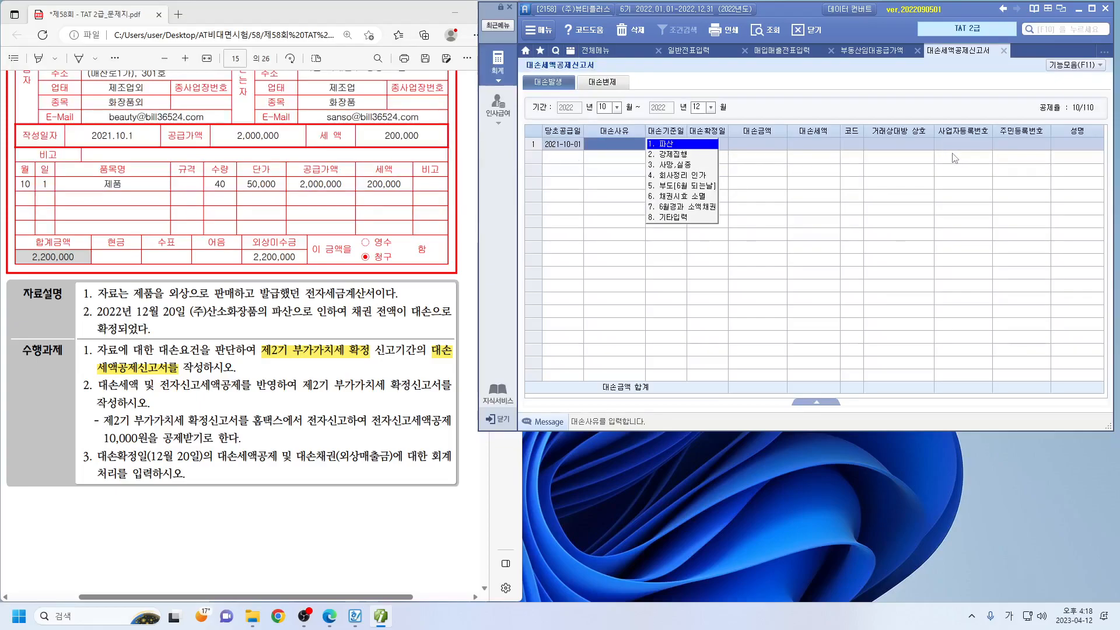
pyautogui.click(676, 144)
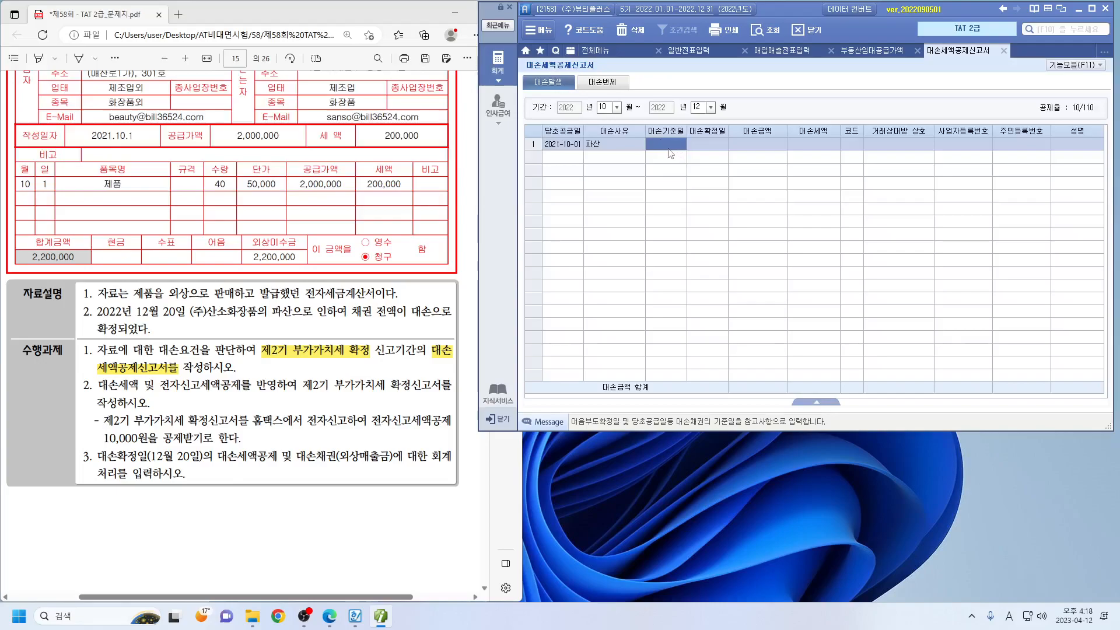
# Step: Set the bad-debt row's 대손기준일 to 2021-10-01 and its 대손확정일 to 2022-12-20
pyautogui.click(575, 145)
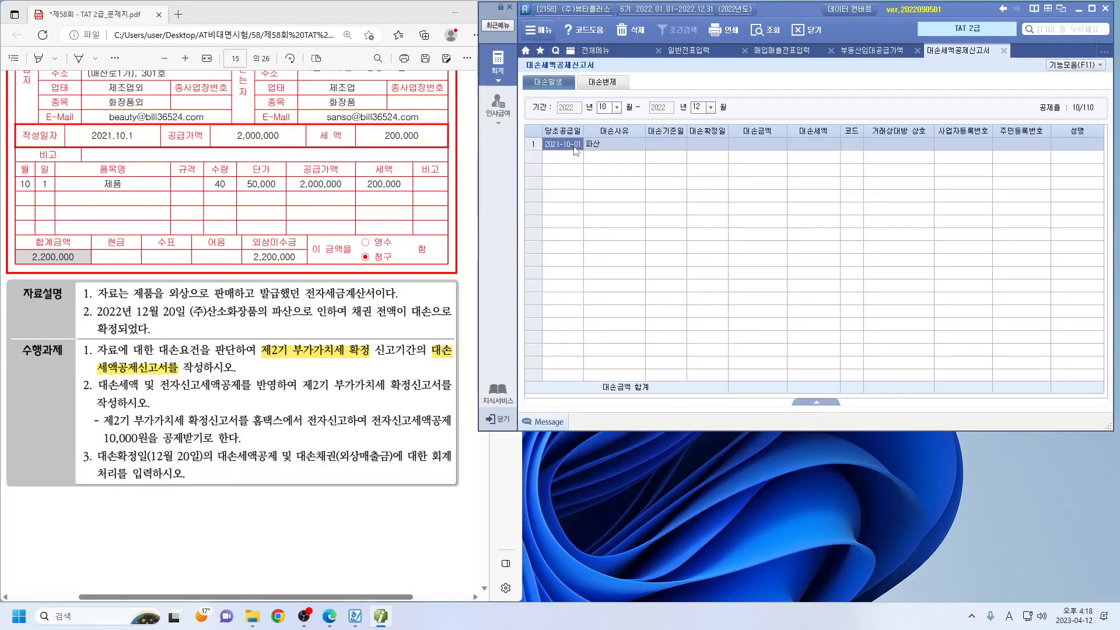
pyautogui.click(668, 146)
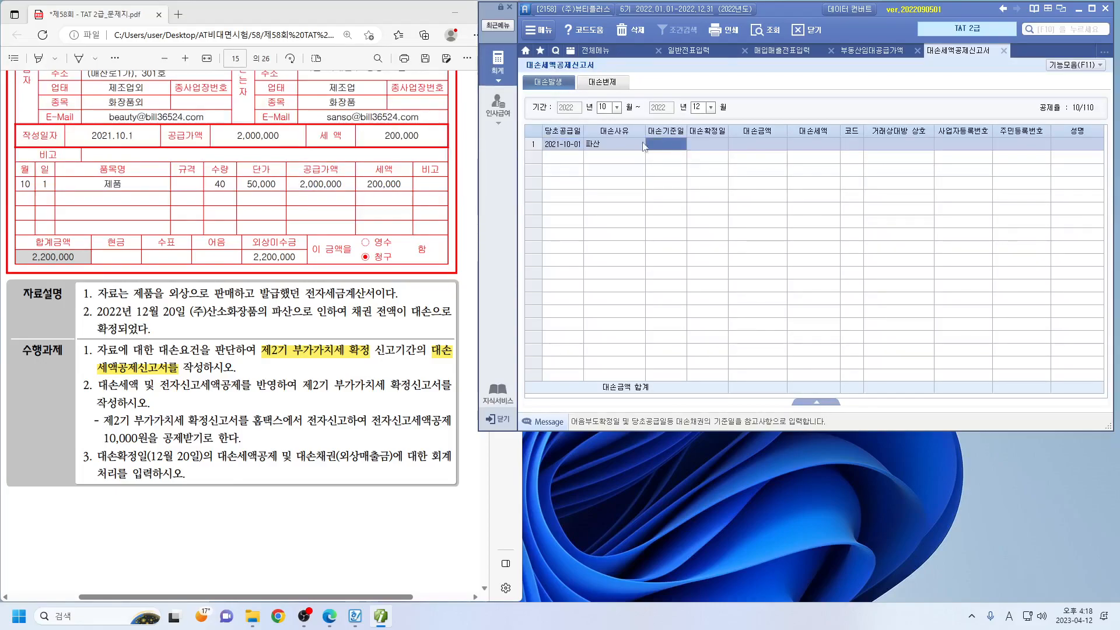
pyautogui.write('2021-10-01')
pyautogui.press('Return')
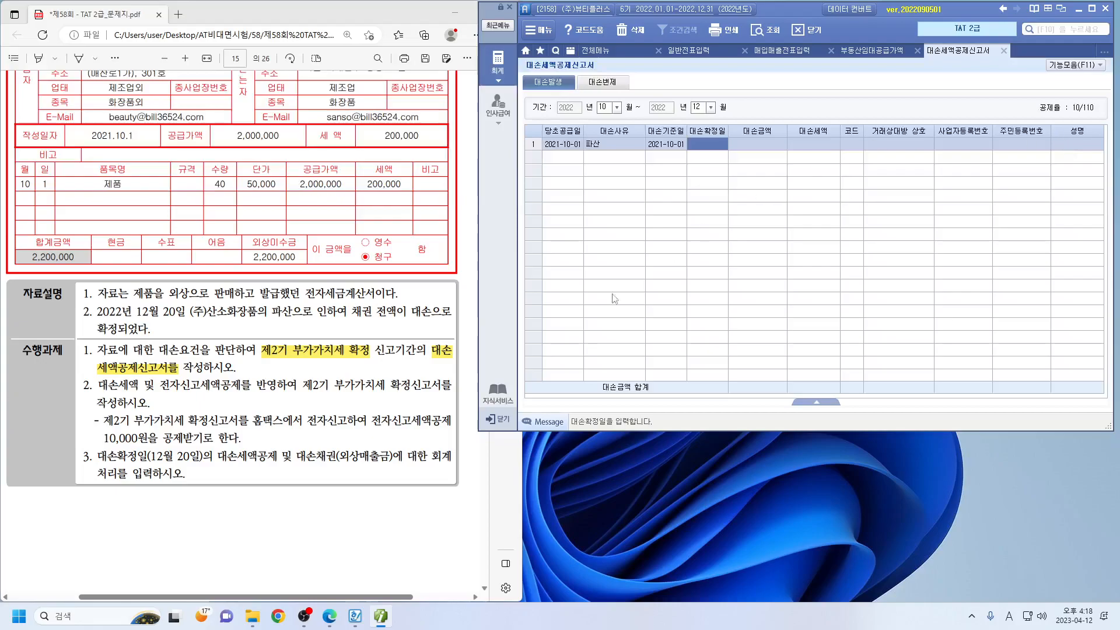
pyautogui.write('20')
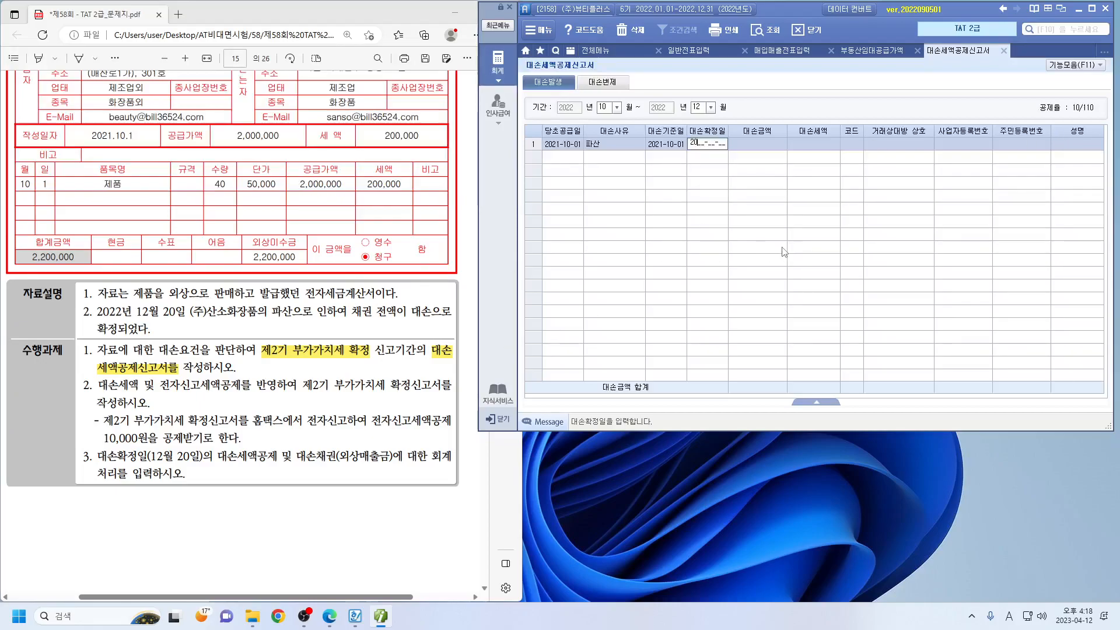
pyautogui.write('22-12-20')
pyautogui.press('Return')
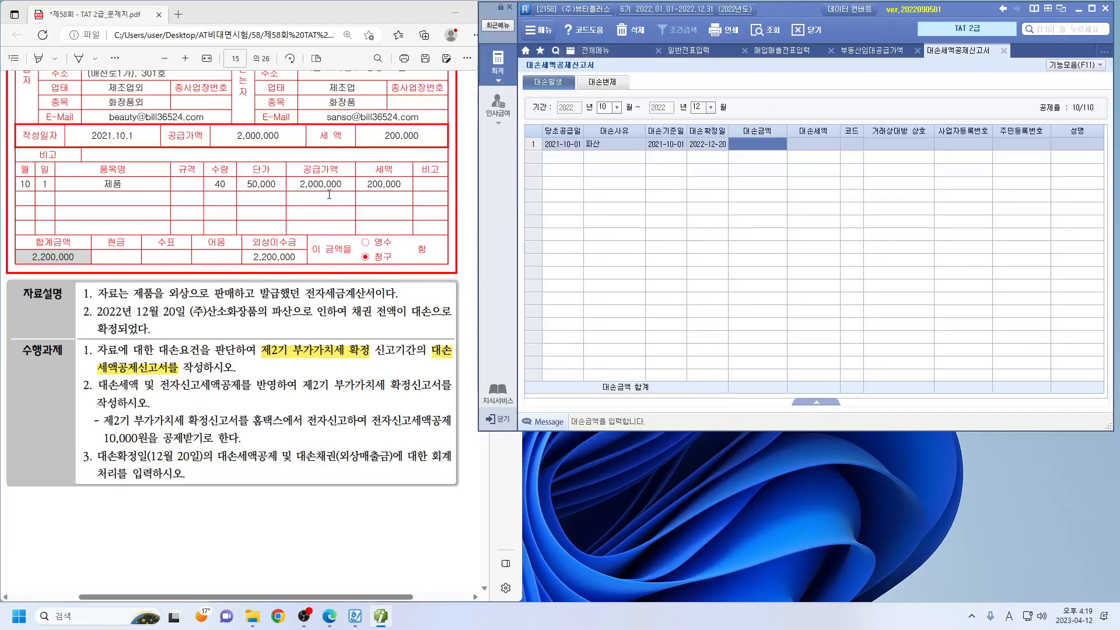
# Step: Highlight the 외상미수금 amount on the invoice in yellow and enter 2,200,000 as the bad-debt row's 대손금액
pyautogui.moveTo(252, 257); pyautogui.dragTo(302, 258)
pyautogui.moveTo(402, 198)
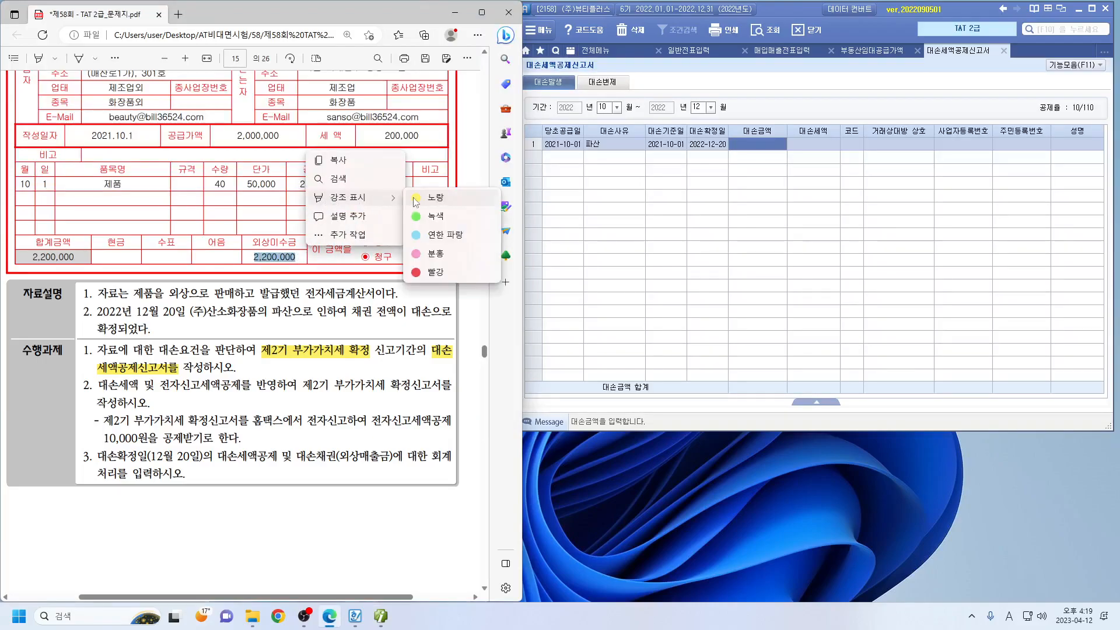
pyautogui.click(437, 197)
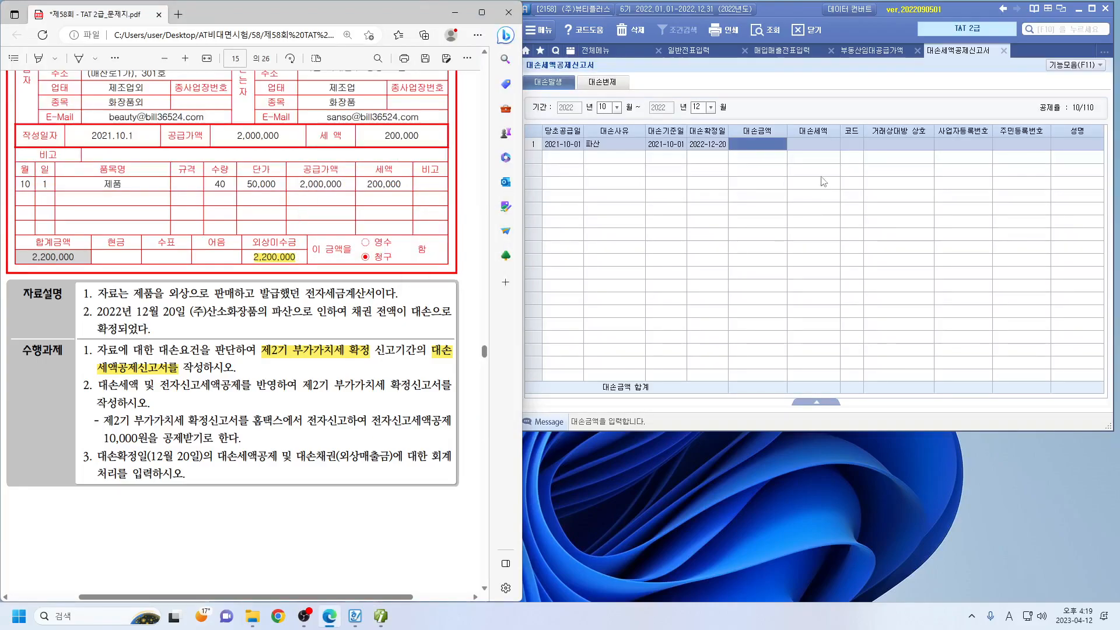
pyautogui.click(763, 149)
pyautogui.write('2200000')
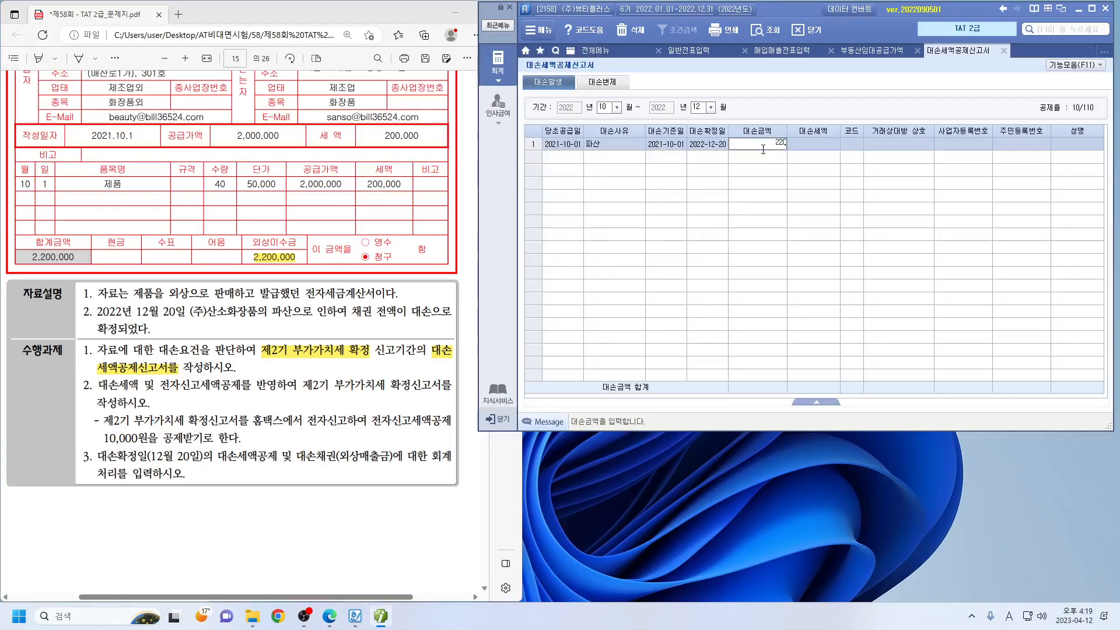
pyautogui.press('Return')
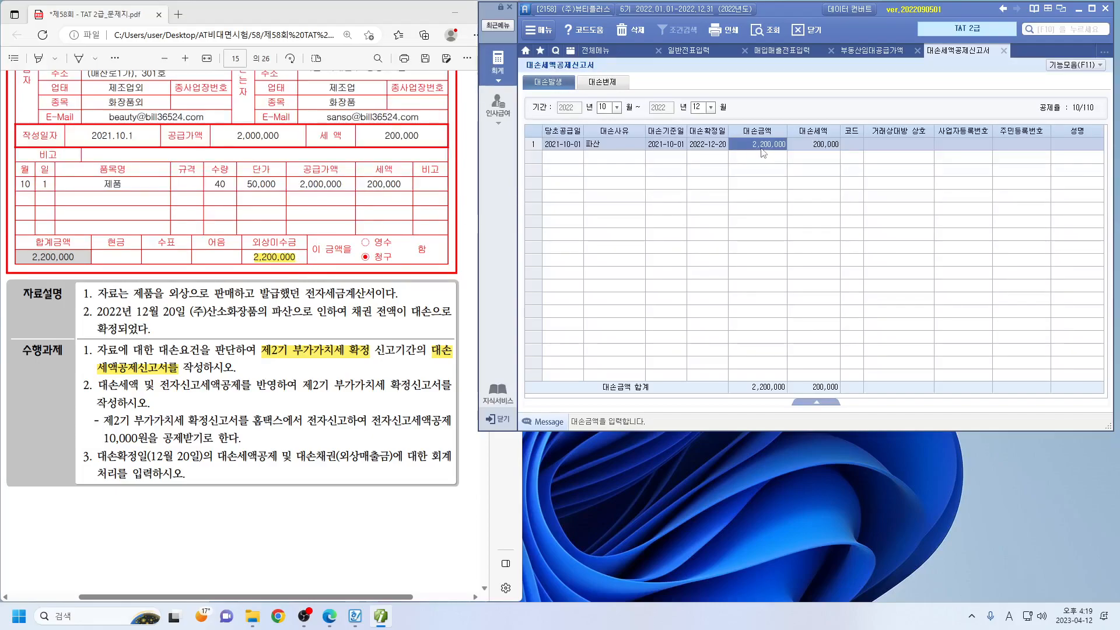
# Step: Look up (주)산소화장품 in the customer code list and set it as the bad-debt row's counterparty
pyautogui.click(834, 147)
pyautogui.click(852, 149)
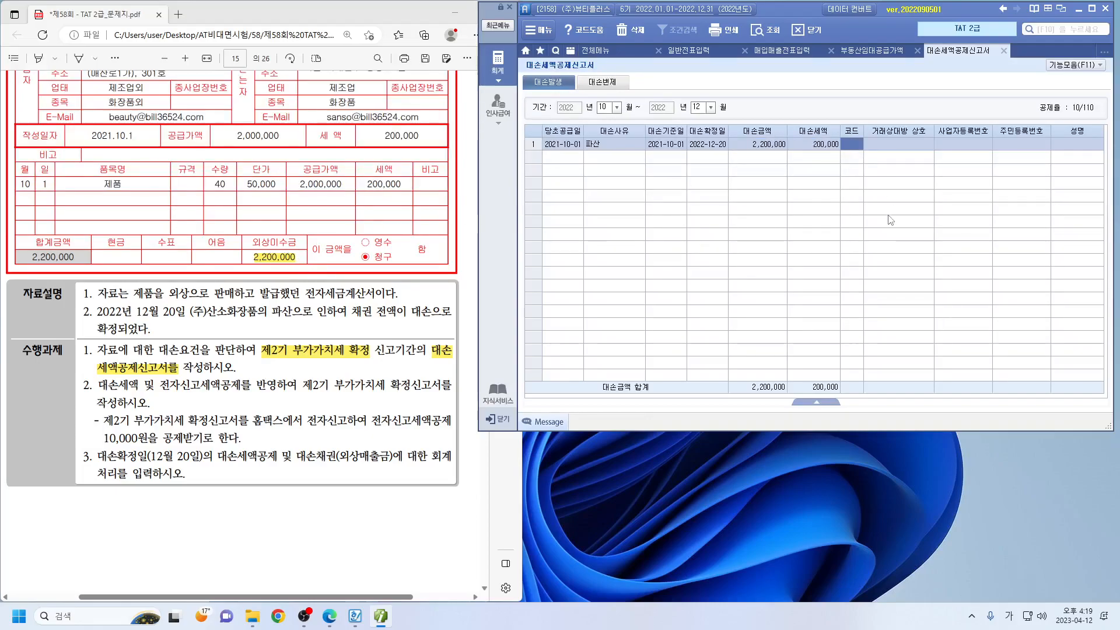
pyautogui.press('F2')
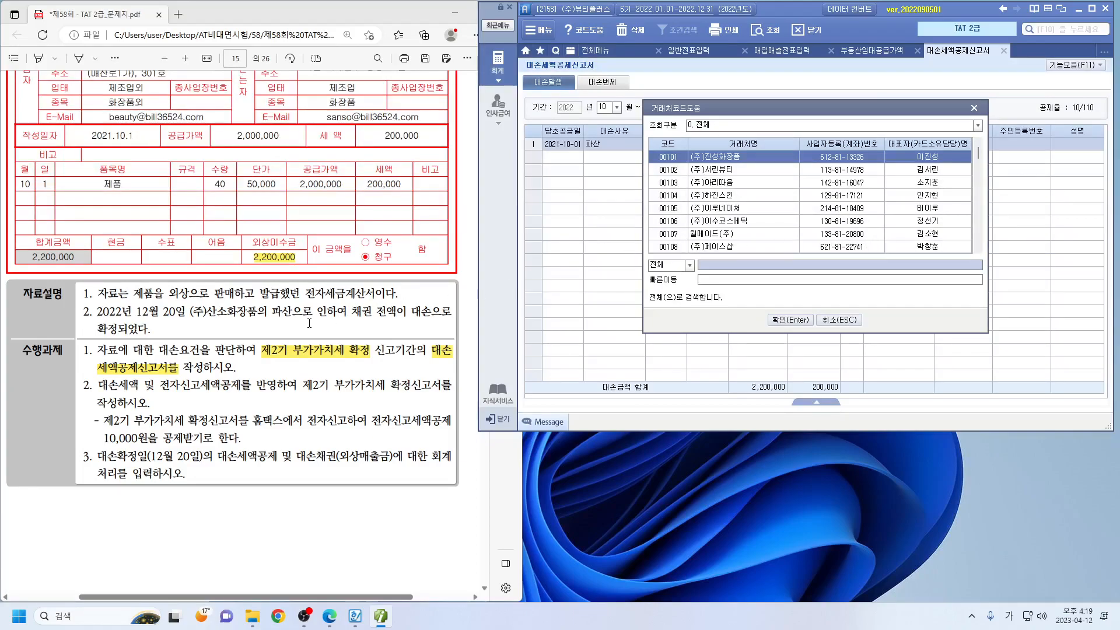
pyautogui.write('ㅅㅏㄴ소')
pyautogui.press('Return')
pyautogui.press('Return')
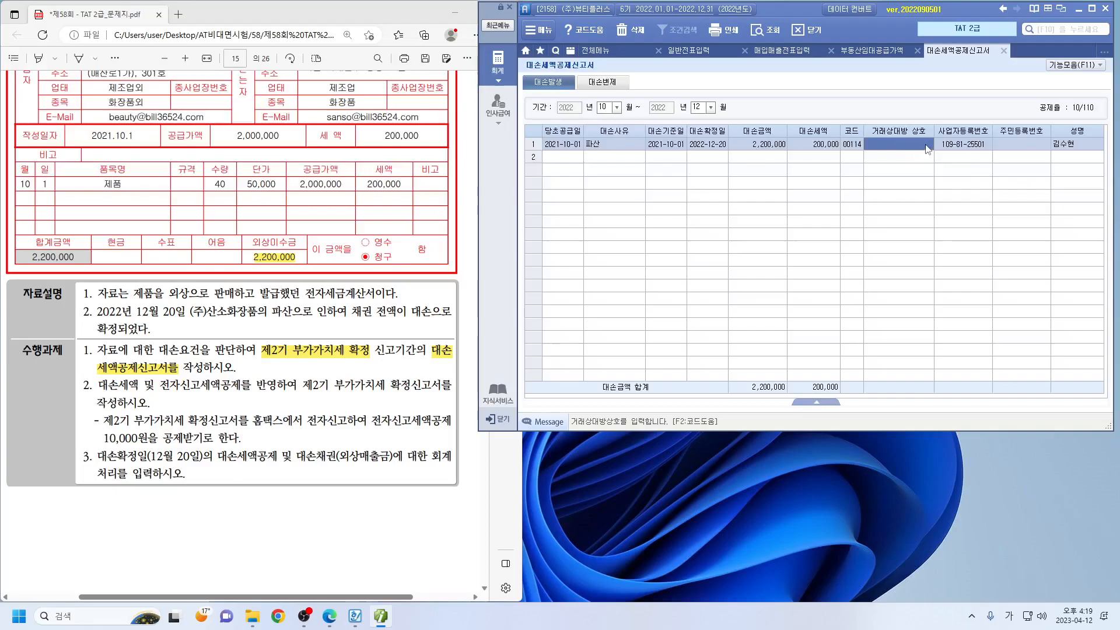
pyautogui.press('Left')
pyautogui.write('00')
pyautogui.press('Return')
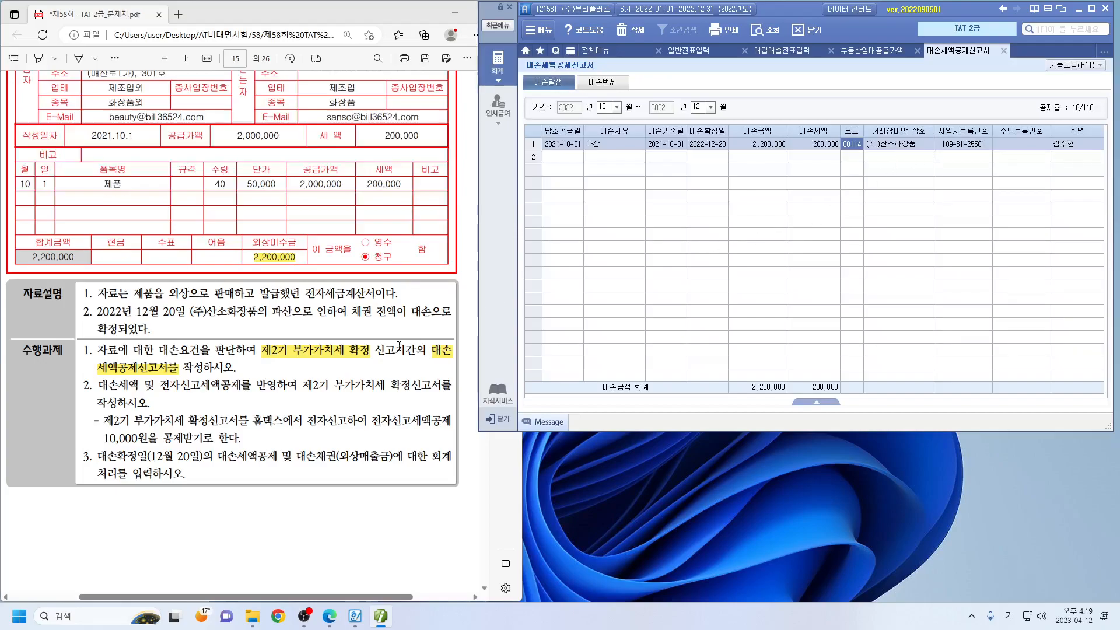
# Step: Open 부가가치세신고서 for the 정기신고 of October 1 through December 31, 2022, and check its 대손세액가감 line
pyautogui.scroll(-4, 323, 400)
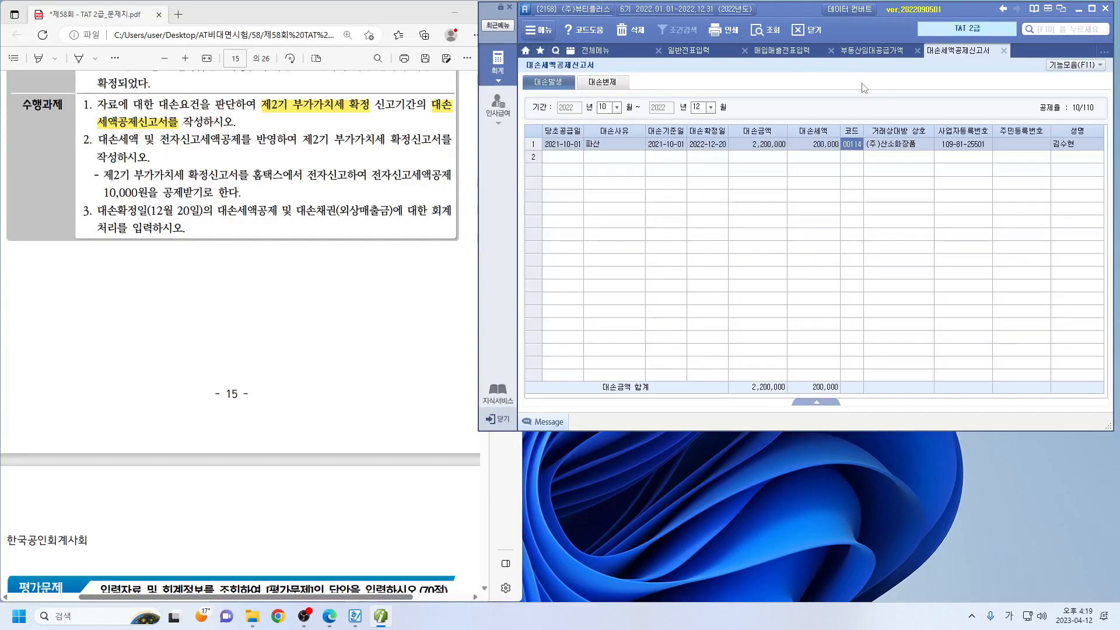
pyautogui.click(641, 51)
pyautogui.click(555, 273)
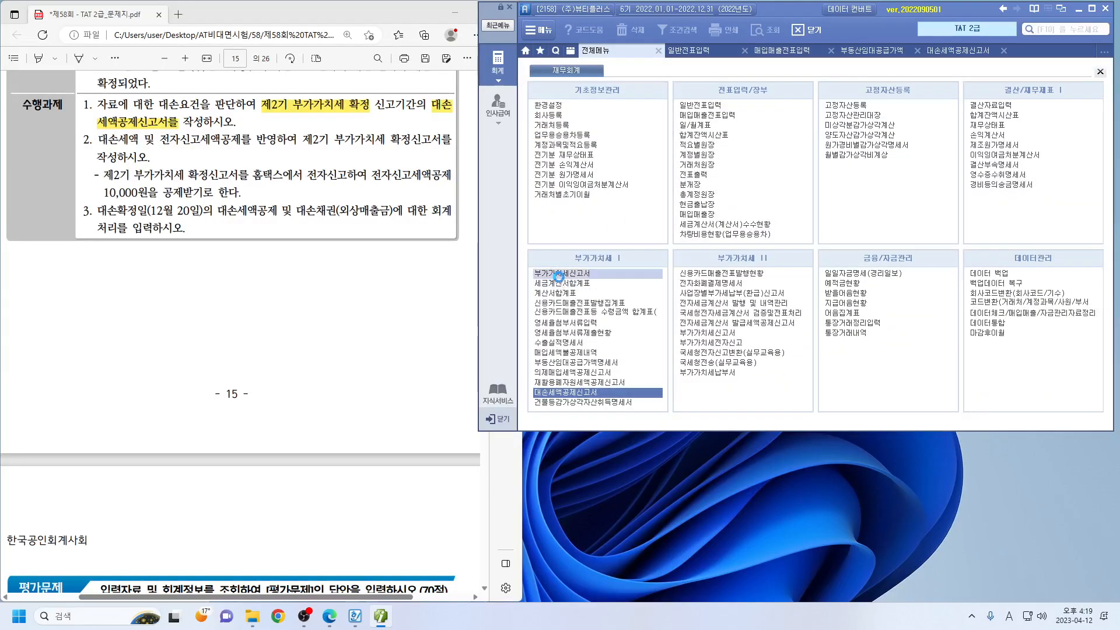
pyautogui.write('10')
pyautogui.press('Return')
pyautogui.write('01')
pyautogui.press('Return')
pyautogui.write('12')
pyautogui.press('Return')
pyautogui.press('Return')
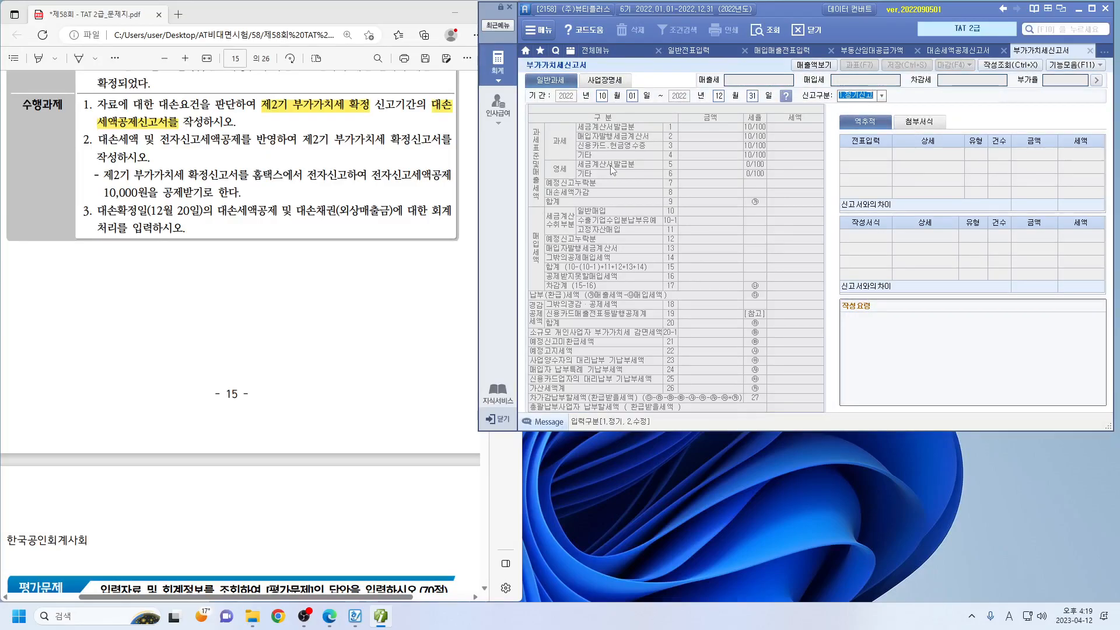
pyautogui.press('Return')
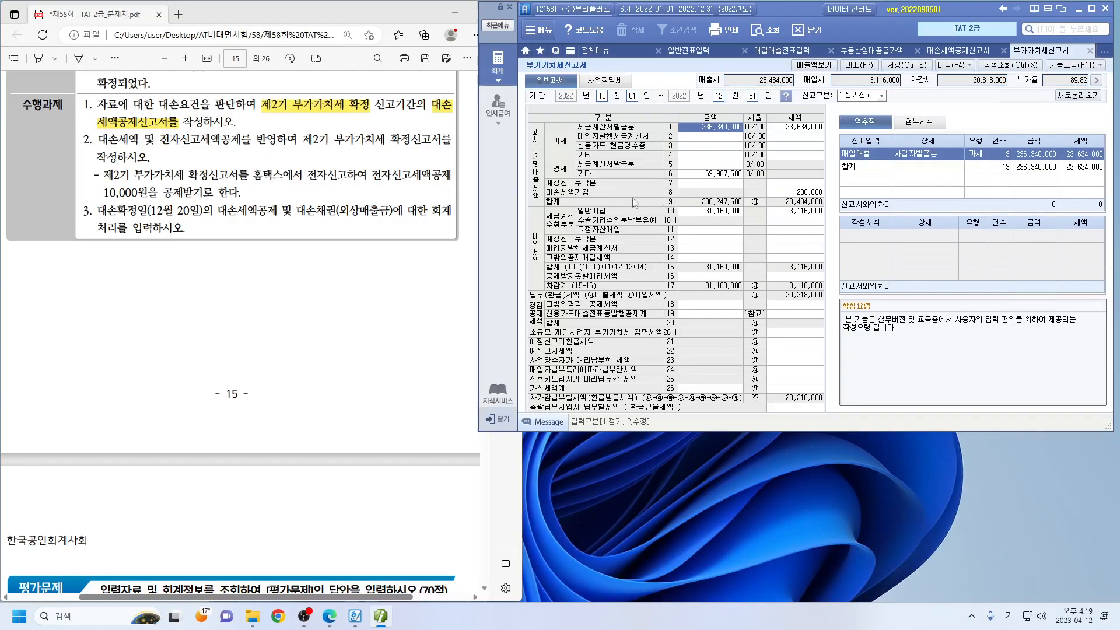
pyautogui.click(791, 193)
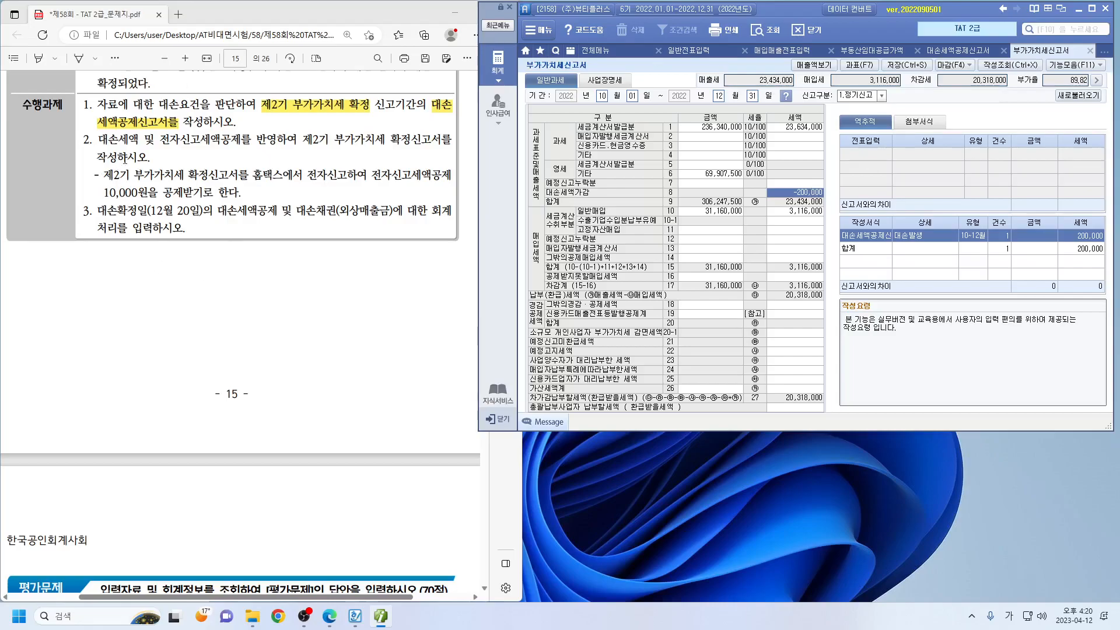
# Step: Enter 10,000 as the 전자신고세액공제 tax amount in the return's 그 밖의 경감·공제 세액 명세
pyautogui.moveTo(369, 175); pyautogui.dragTo(431, 175)
pyautogui.moveTo(105, 192); pyautogui.dragTo(203, 192)
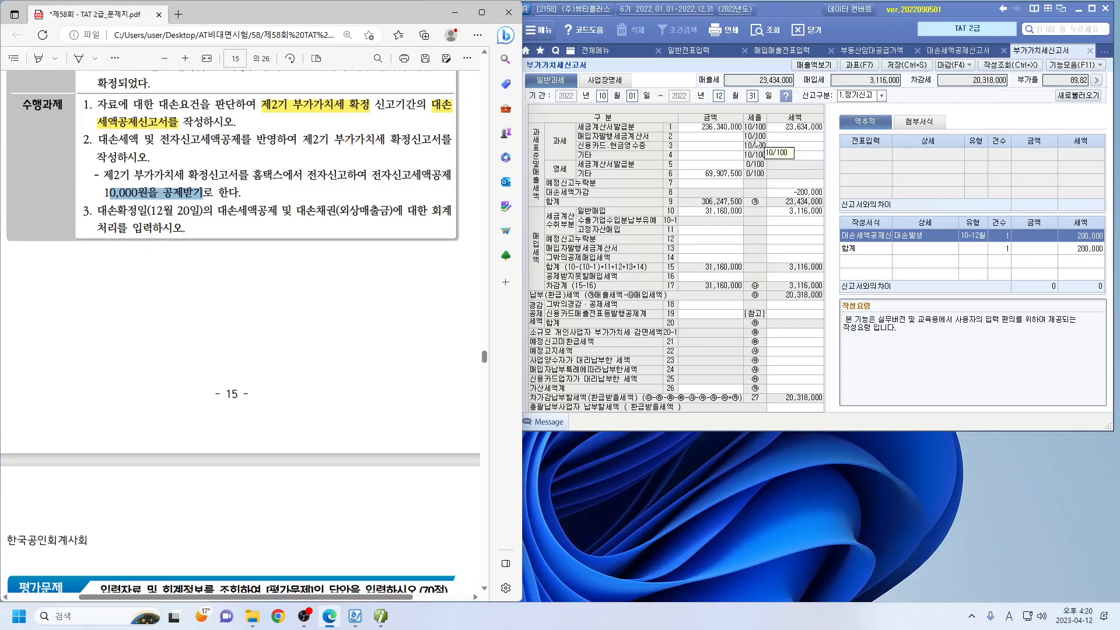
pyautogui.click(726, 306)
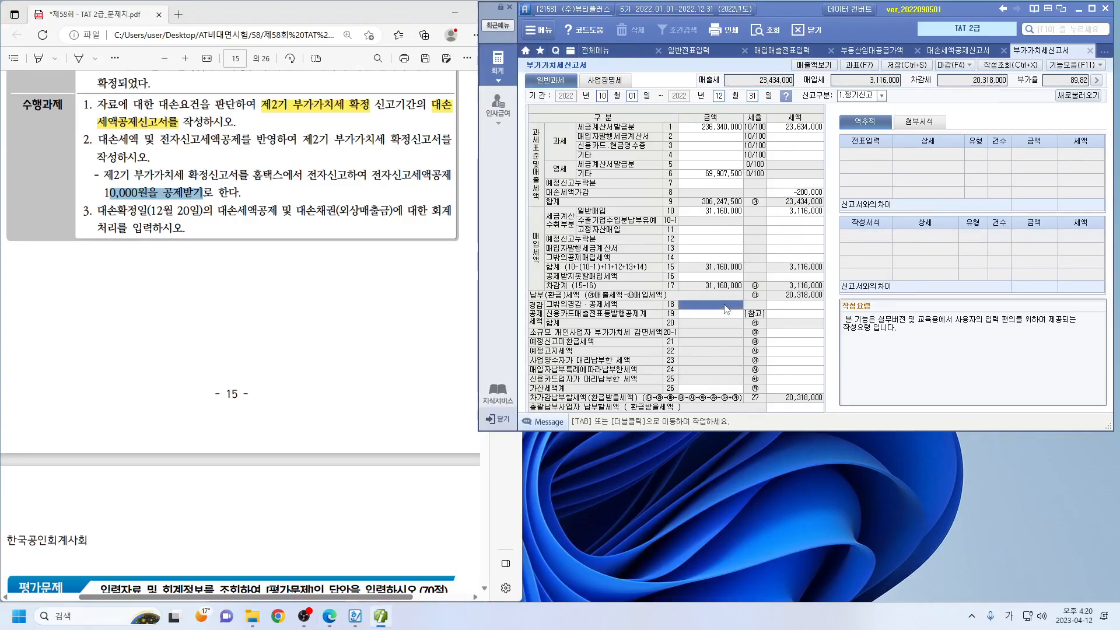
pyautogui.doubleClick(726, 306)
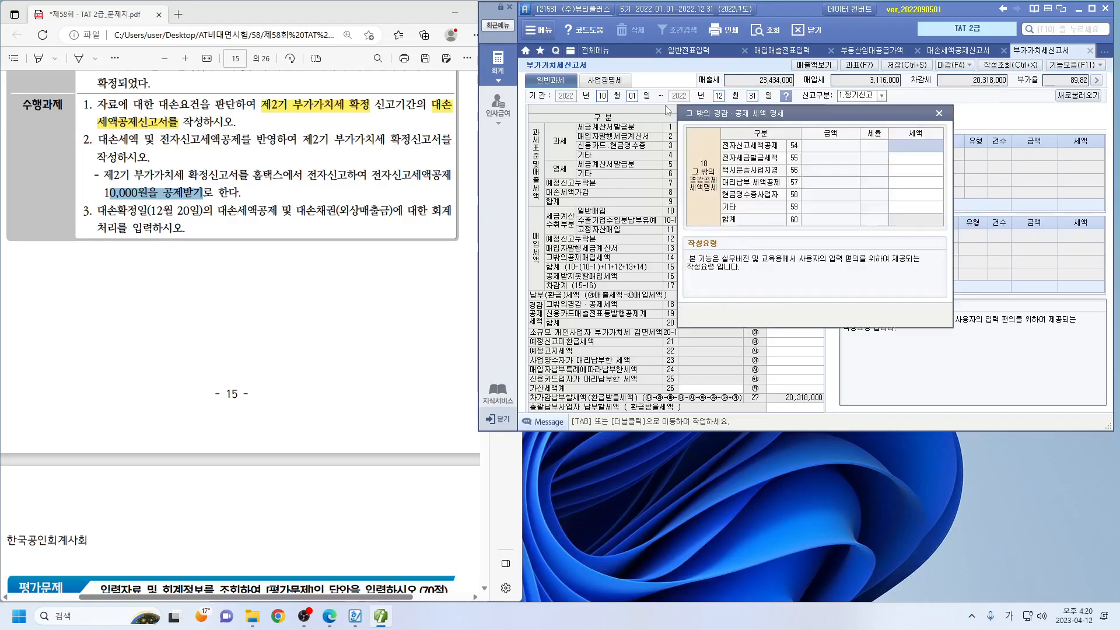
pyautogui.moveTo(776, 108); pyautogui.dragTo(705, 78)
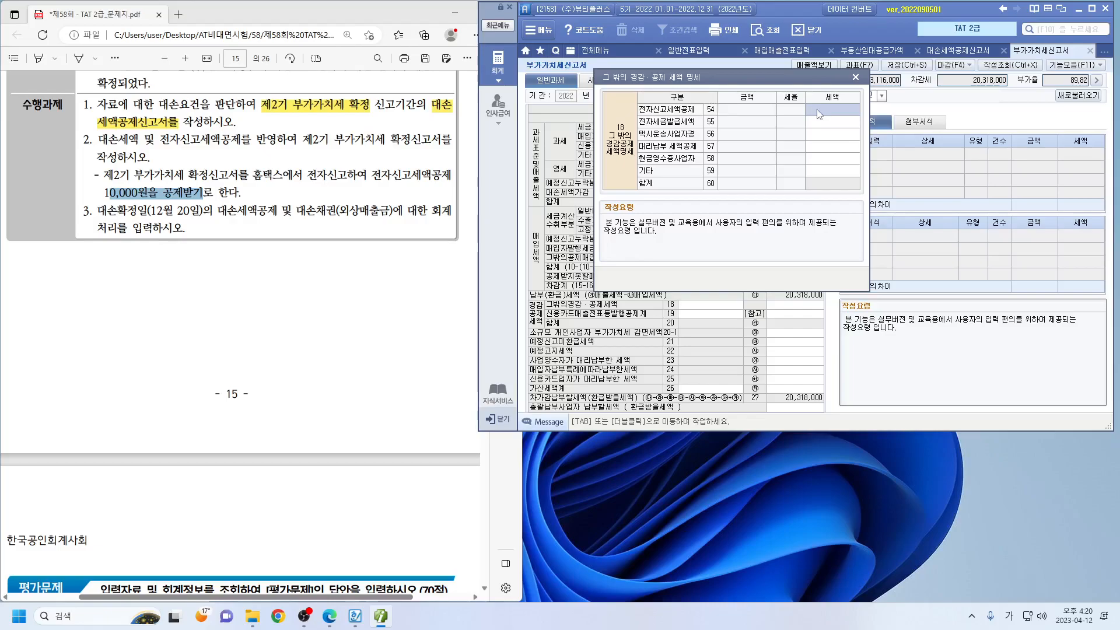
pyautogui.press('Hangul')
pyautogui.write('10')
pyautogui.press('Return')
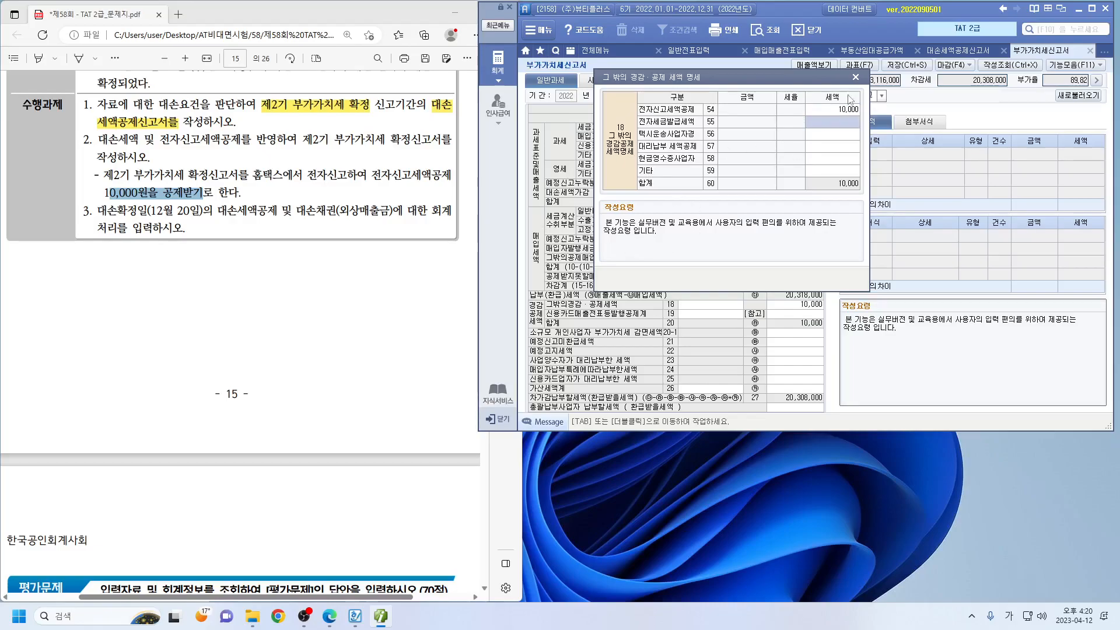
pyautogui.click(855, 77)
# Step: Examine the third task's wording on the 대손확정일 and the required entry for 대손세액공제 and 대손채권
pyautogui.click(384, 311)
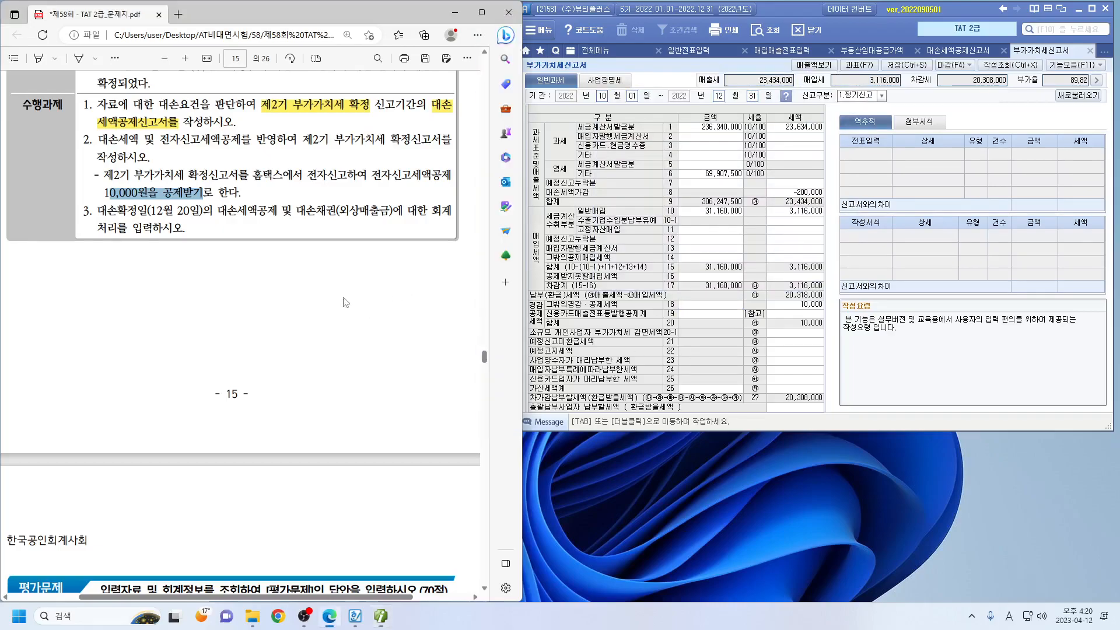
pyautogui.click(111, 224)
pyautogui.moveTo(102, 212); pyautogui.dragTo(266, 284)
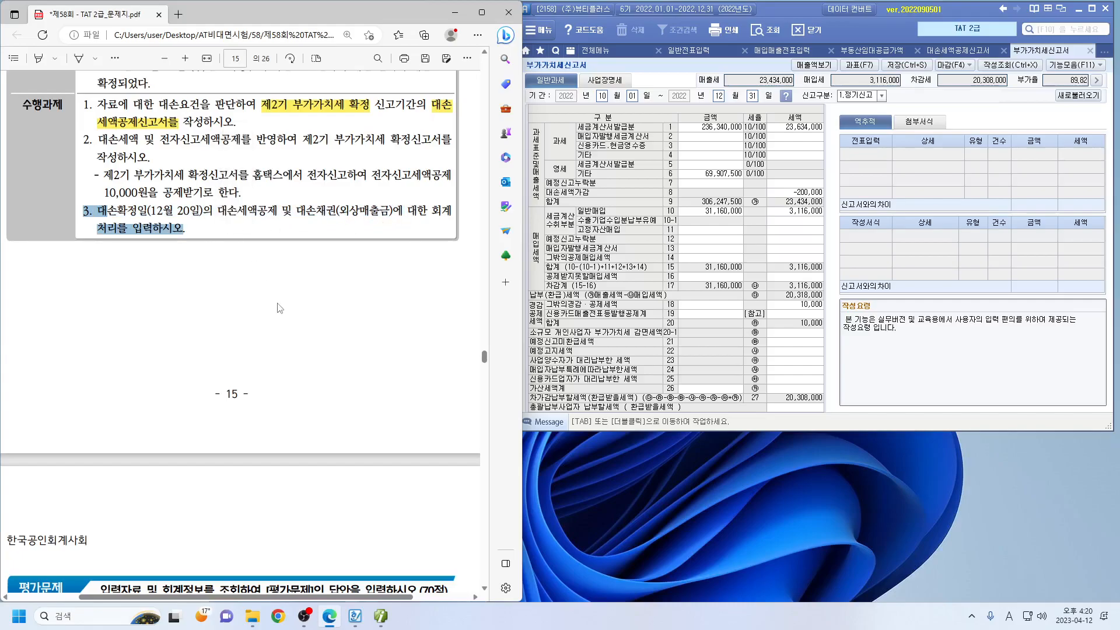
pyautogui.click(277, 308)
pyautogui.moveTo(139, 212); pyautogui.dragTo(201, 258)
pyautogui.click(202, 261)
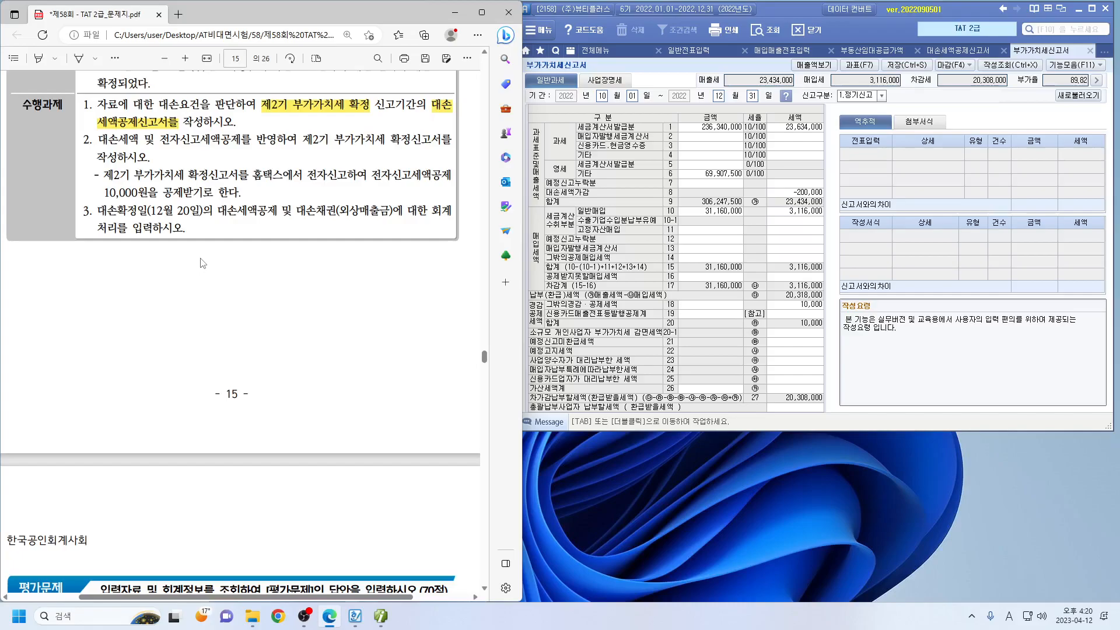
pyautogui.click(589, 52)
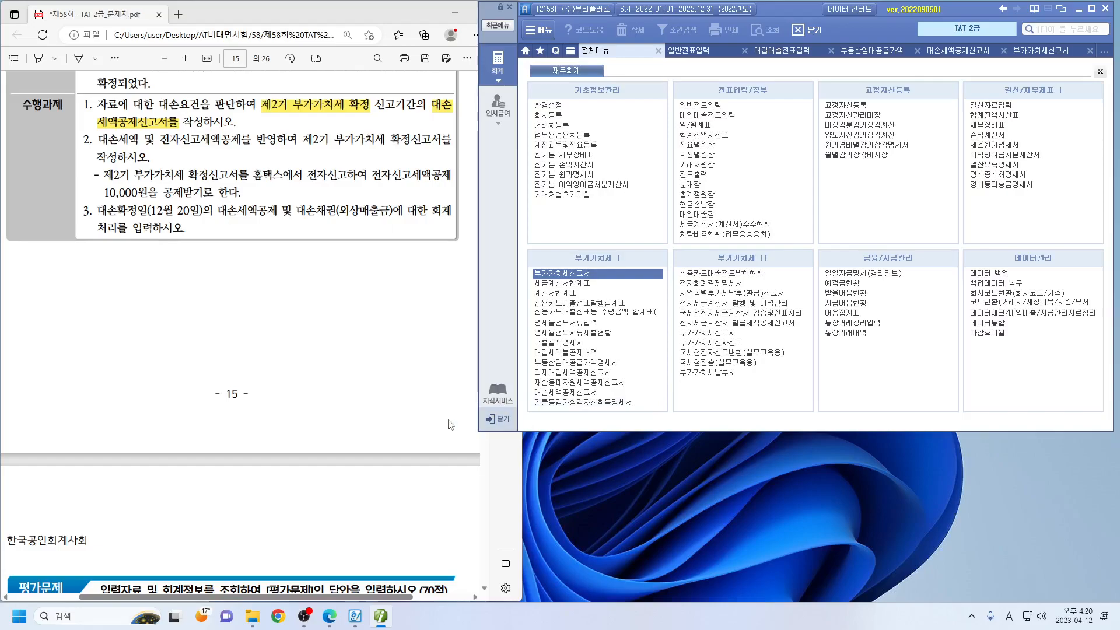
pyautogui.click(243, 217)
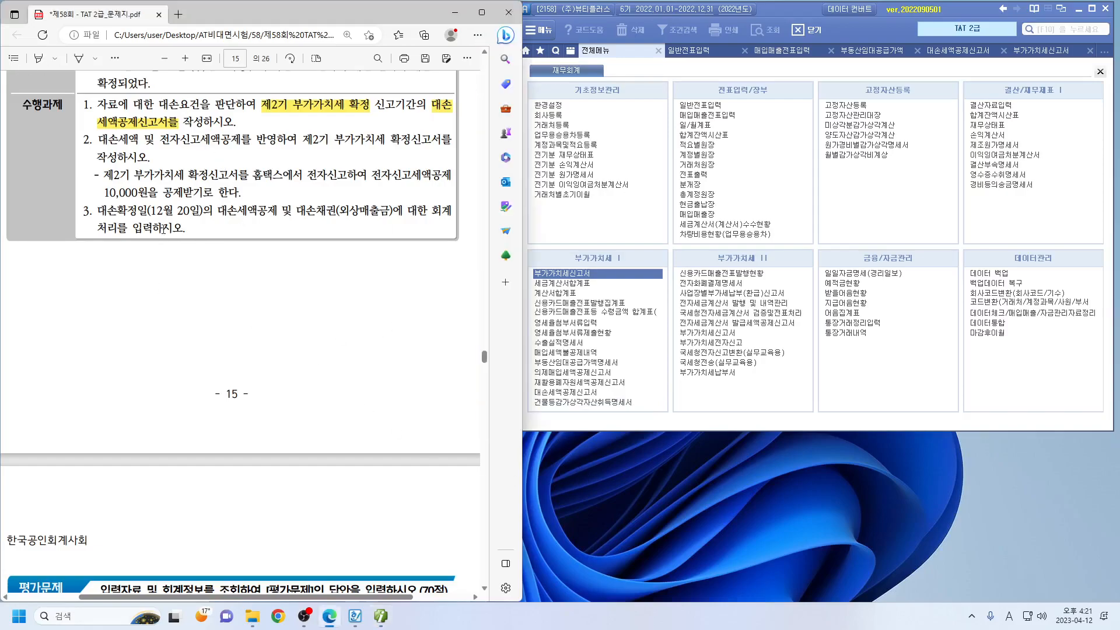
pyautogui.moveTo(99, 213); pyautogui.dragTo(203, 213)
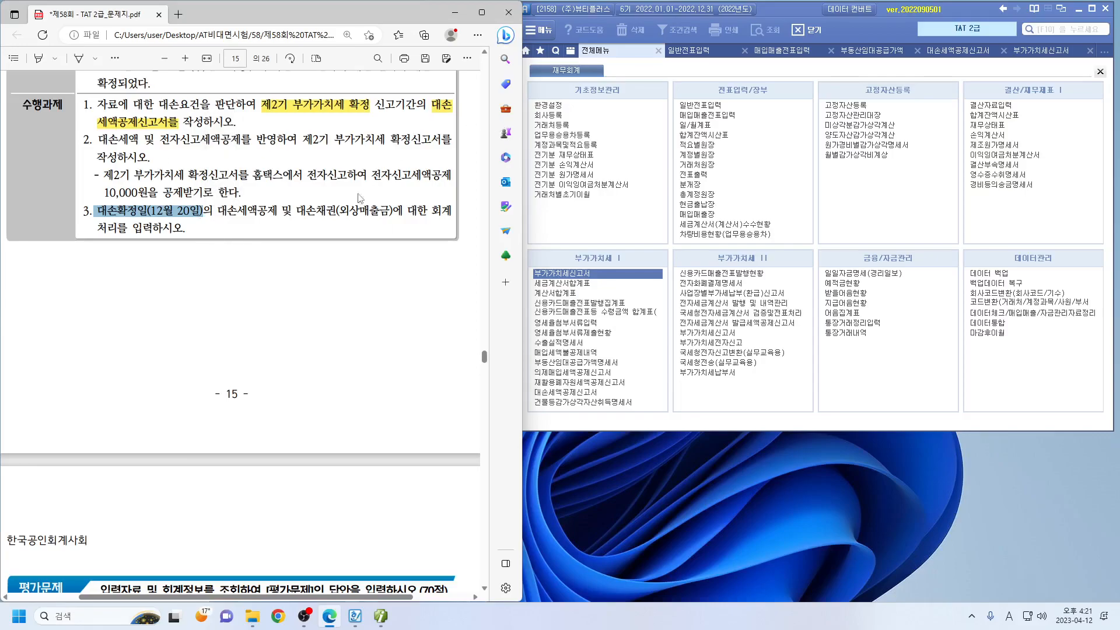
# Step: Open 일반전표입력 for December 20 with an empty voucher row ready
pyautogui.click(702, 52)
pyautogui.click(599, 90)
pyautogui.write('1220')
pyautogui.press('Return')
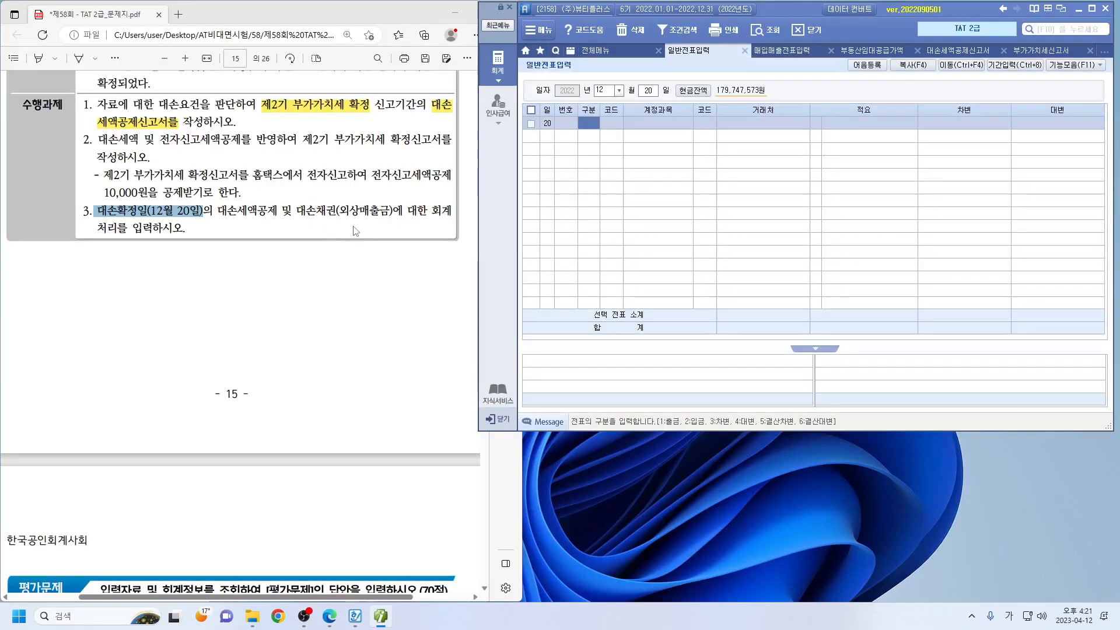
# Step: Switch to the Hangul document and write the credit side "/ 외상매출금 2,200,000" below the existing notes
pyautogui.click(355, 616)
pyautogui.click(417, 548)
pyautogui.press('Return')
pyautogui.write('/')
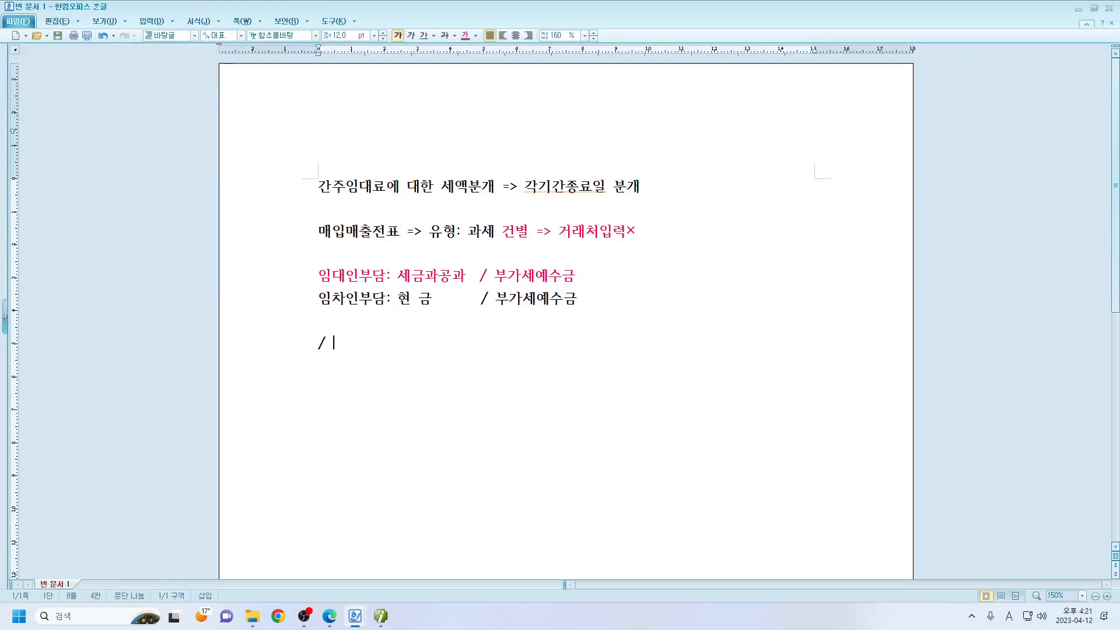
pyautogui.write(' 외상ㅁ')
pyautogui.write('ㅐ출금 2')
pyautogui.write(',200,000')
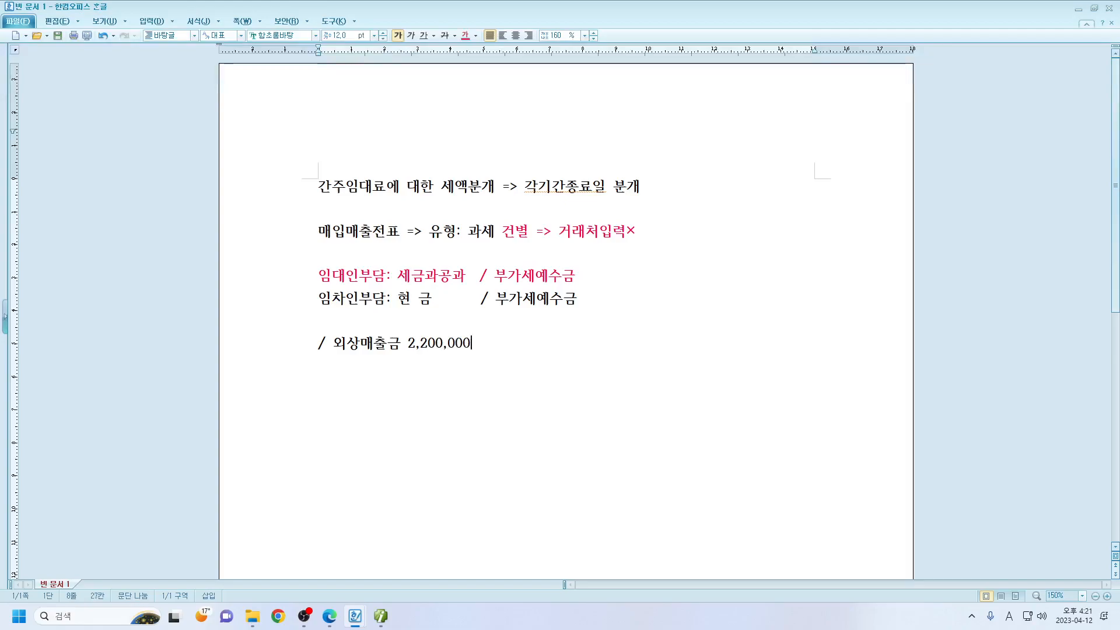
pyautogui.press('Left')
pyautogui.press('Left')
pyautogui.press('Left')
pyautogui.press('Left')
pyautogui.press('Left')
pyautogui.press('Left')
pyautogui.press('Left')
pyautogui.press('Left')
pyautogui.press('Left')
pyautogui.press('Left')
pyautogui.press('Left')
pyautogui.write('대손충당')
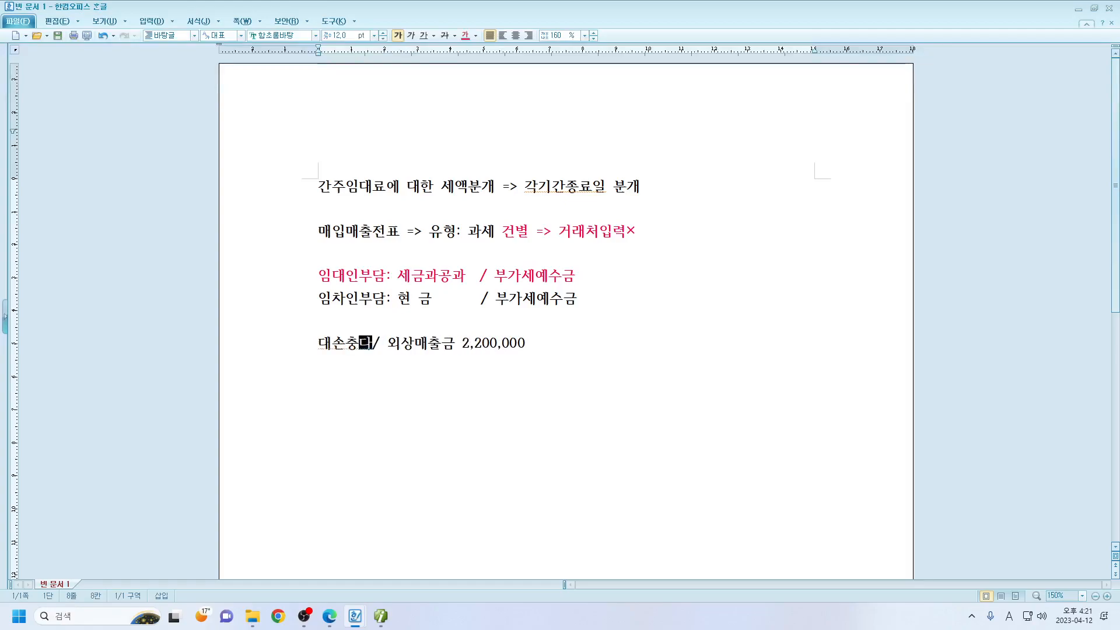
pyautogui.write('금')
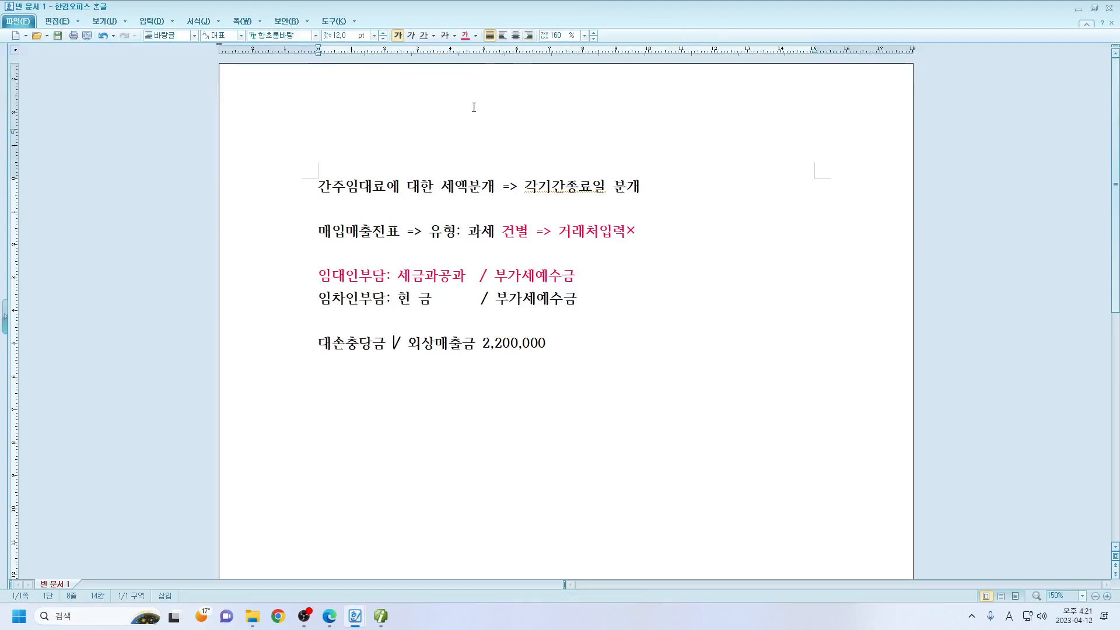
pyautogui.moveTo(407, 347); pyautogui.dragTo(564, 348)
pyautogui.click(564, 348)
pyautogui.moveTo(320, 351); pyautogui.dragTo(374, 352)
pyautogui.press('Delete')
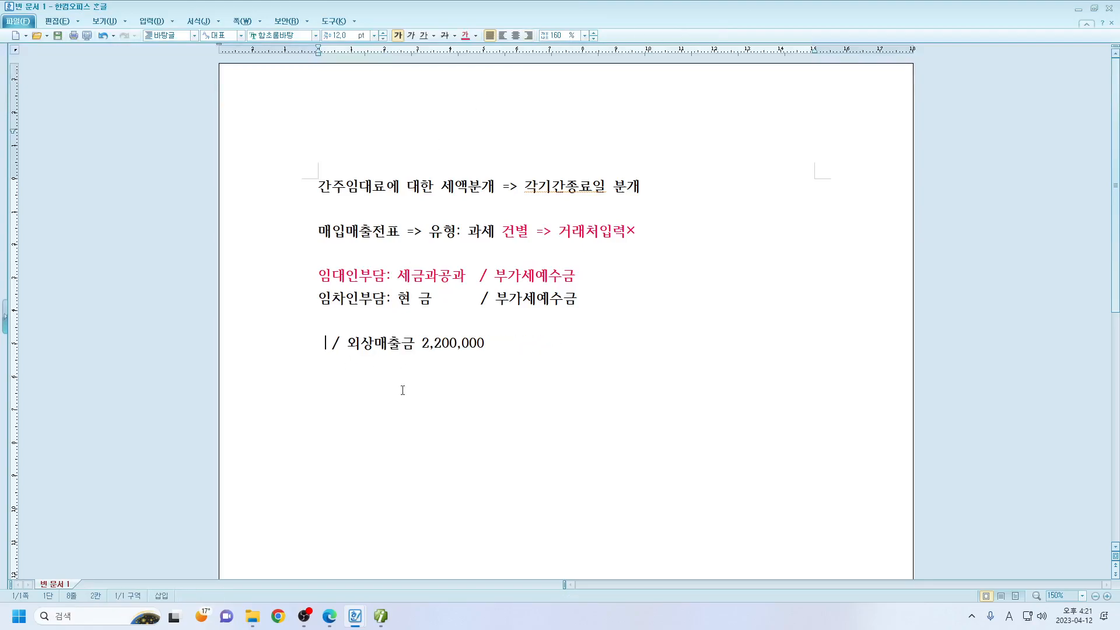
# Step: Write 부가세예수금 200,000 as the debit side in front of the 외상매출금 credit
pyautogui.moveTo(438, 348); pyautogui.dragTo(485, 347)
pyautogui.click(322, 350)
pyautogui.moveTo(349, 348); pyautogui.dragTo(414, 349)
pyautogui.click(321, 348)
pyautogui.write('부가세예수금')
pyautogui.press('BackSpace')
pyautogui.press('BackSpace')
pyautogui.press('BackSpace')
pyautogui.write('예수  ')
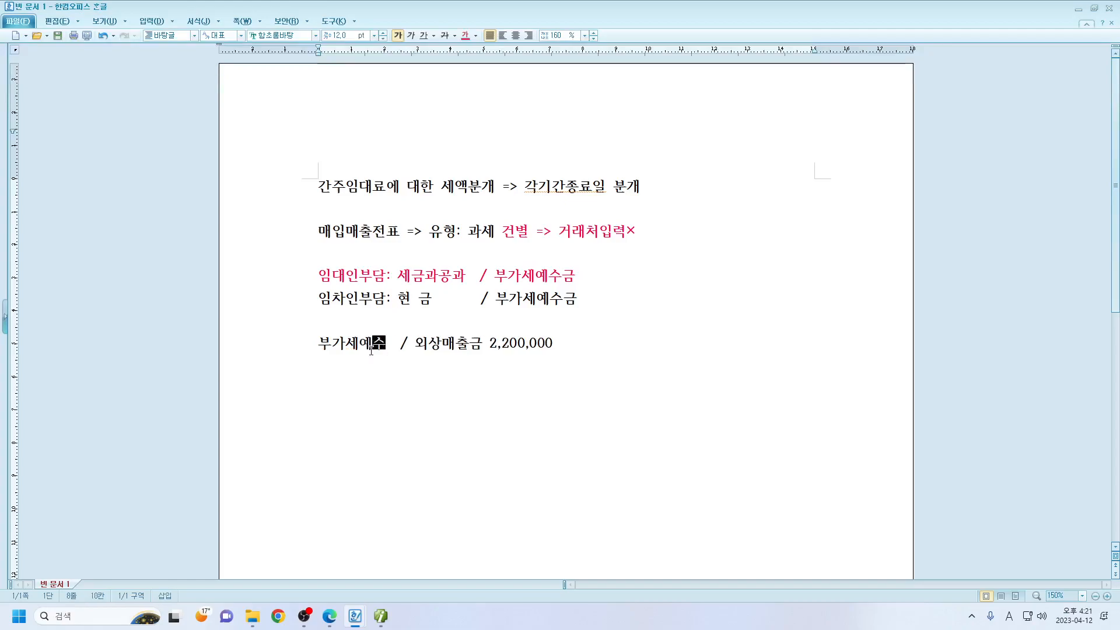
pyautogui.write('금 200')
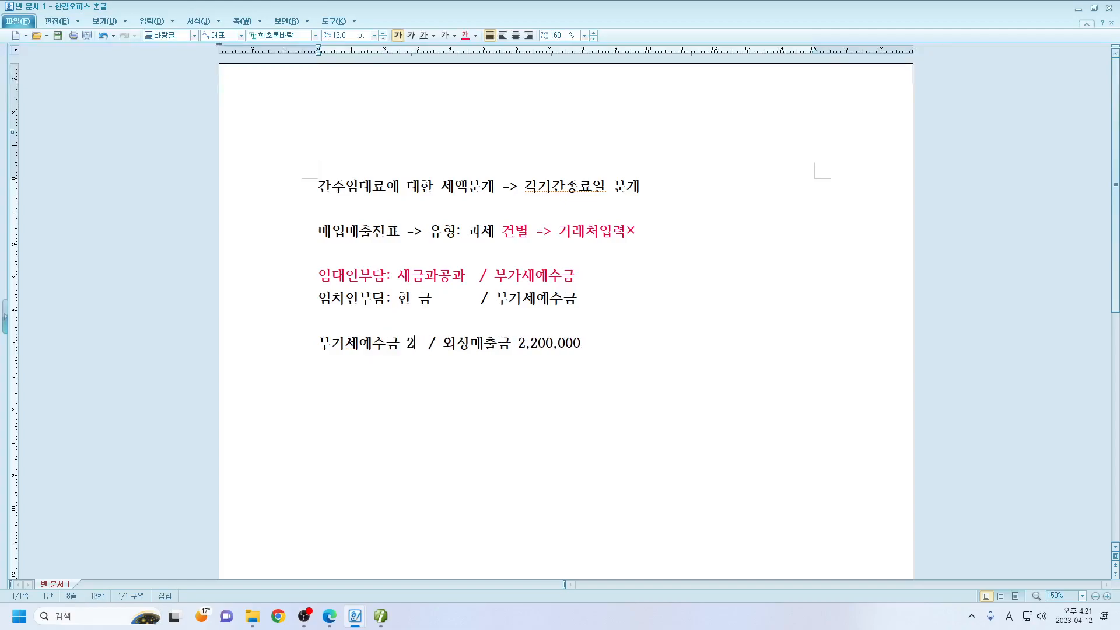
pyautogui.write(',000')
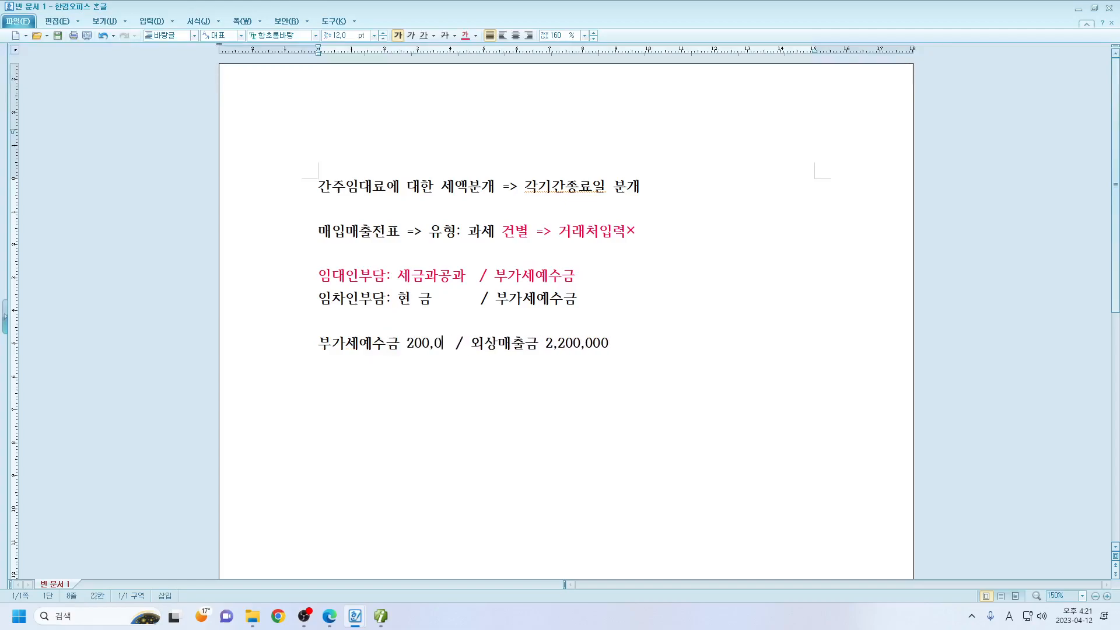
pyautogui.press('Delete')
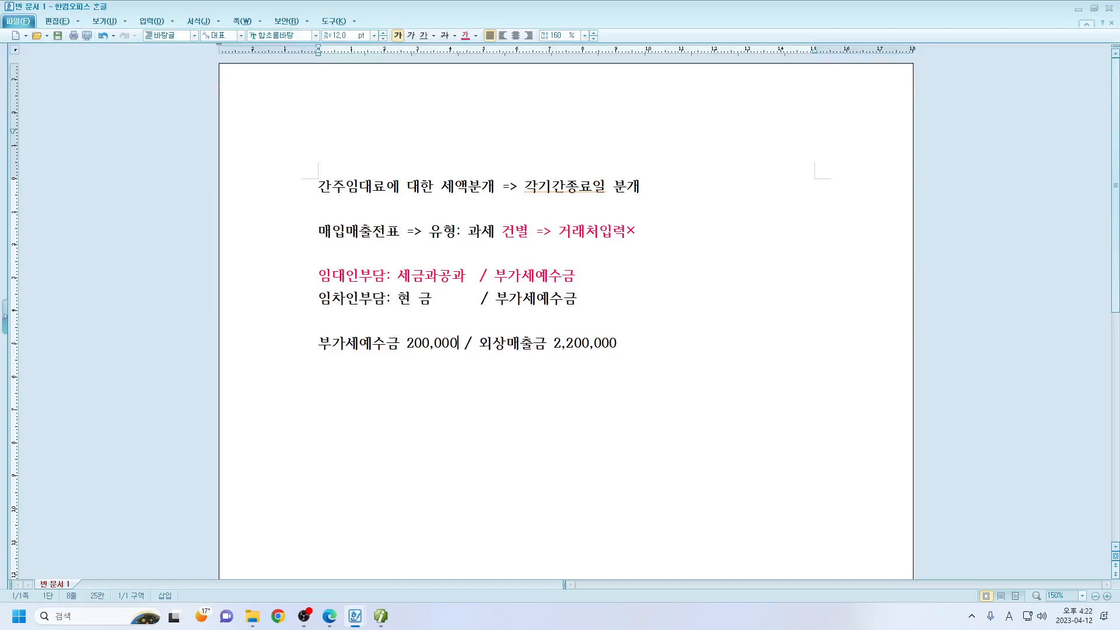
# Step: Add 대손충당금 with the note "=> 조회" and 대손상각비 on two lines below the 부가세예수금 entry
pyautogui.click(633, 343)
pyautogui.press('Return')
pyautogui.write('대손추')
pyautogui.write('당금')
pyautogui.press('Return')
pyautogui.write('대손상각비')
pyautogui.press('Up')
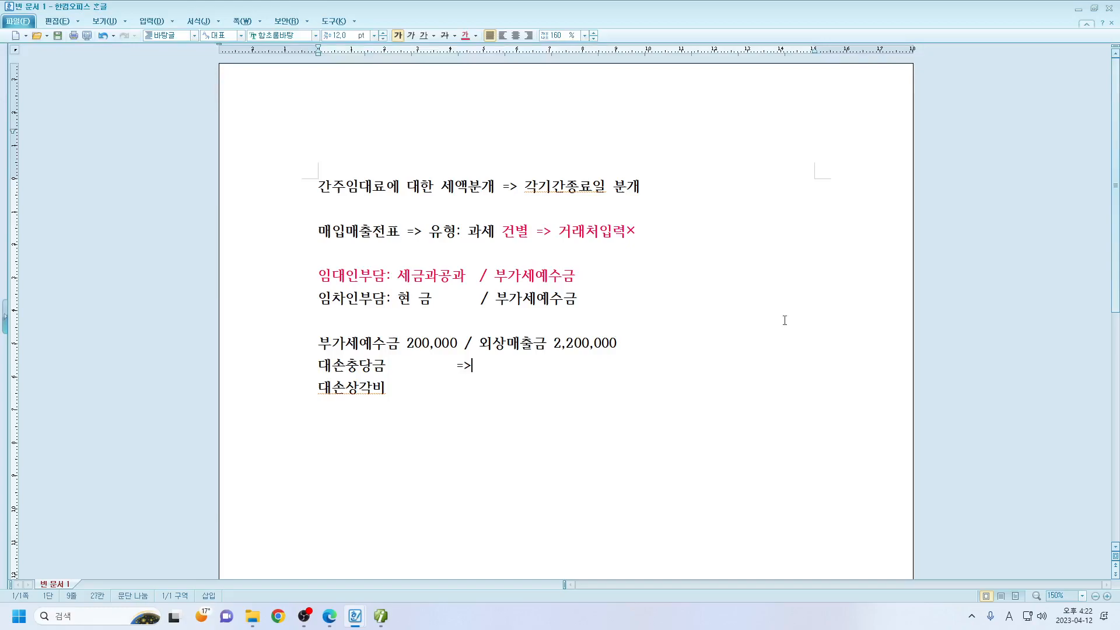
pyautogui.write('조회')
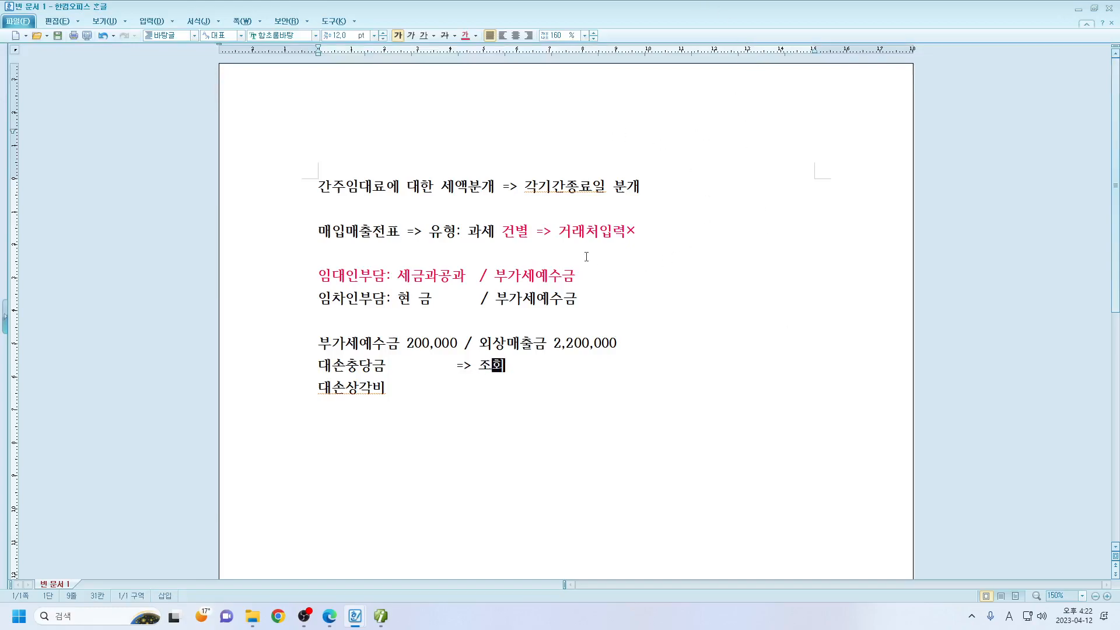
# Step: Switch to the accounting program and look up the 외상매출금's 대손충당금 balance in 합계잔액시산표 as of December 20
pyautogui.click(380, 616)
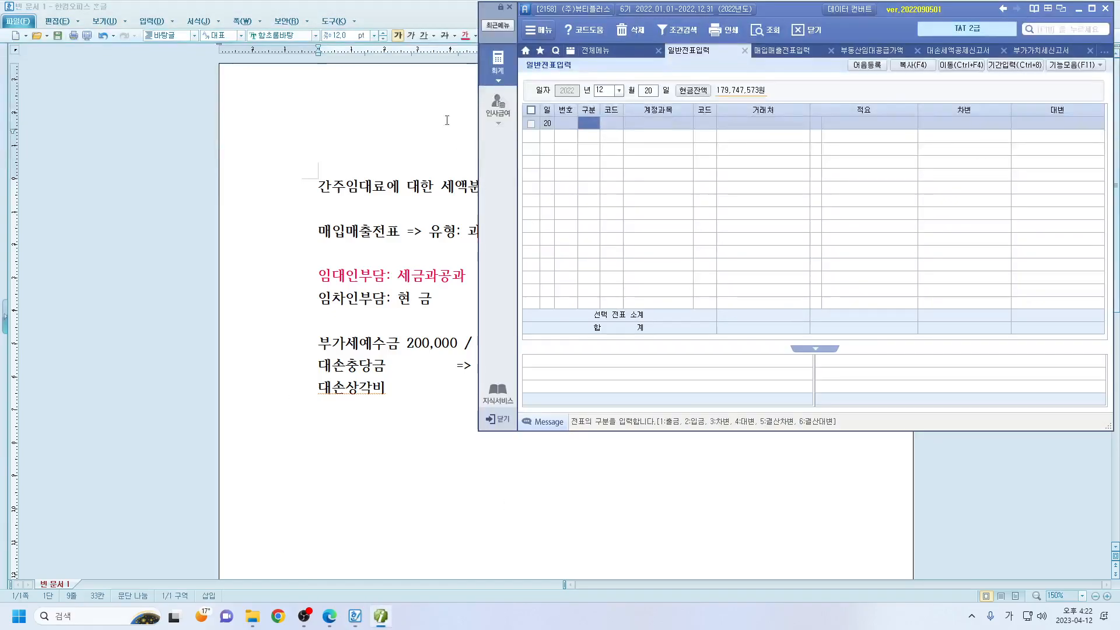
pyautogui.click(601, 53)
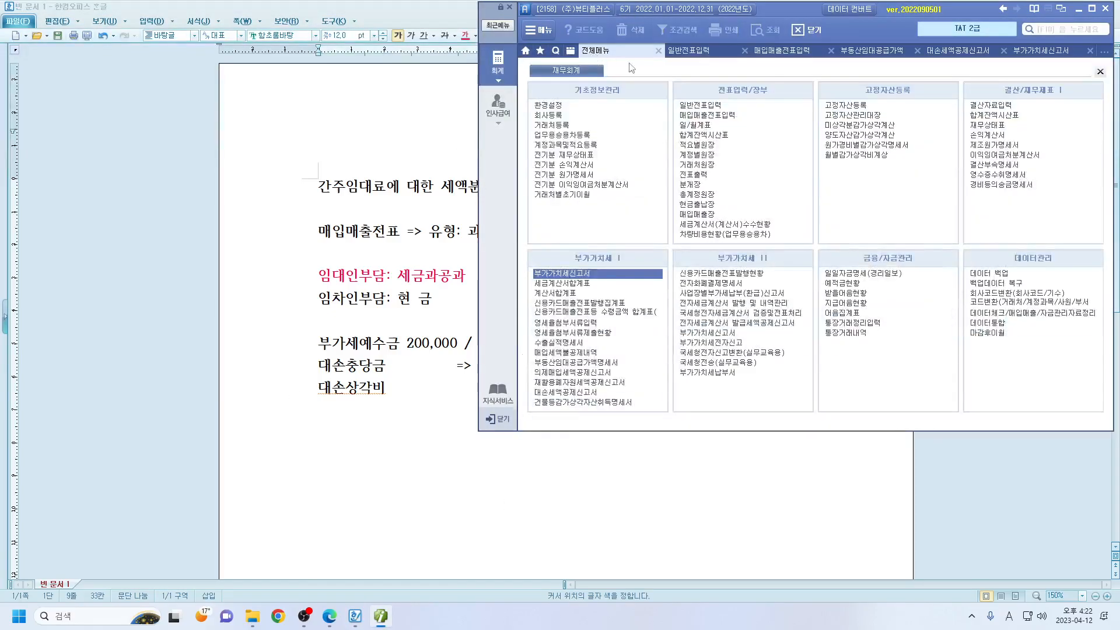
pyautogui.click(720, 135)
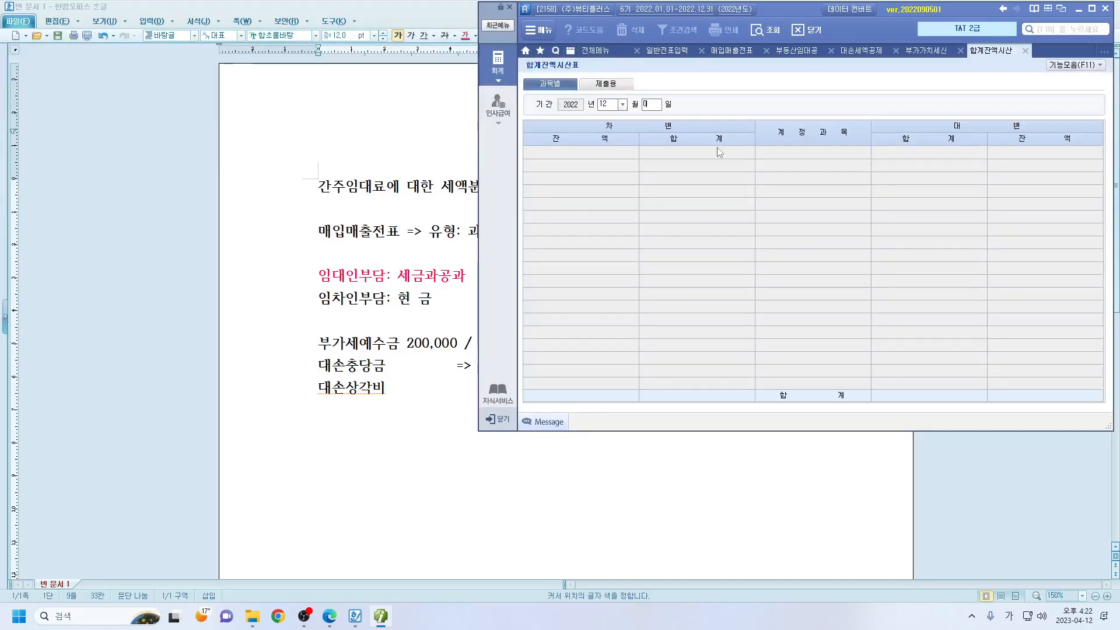
pyautogui.press('Return')
pyautogui.write('20')
pyautogui.press('Return')
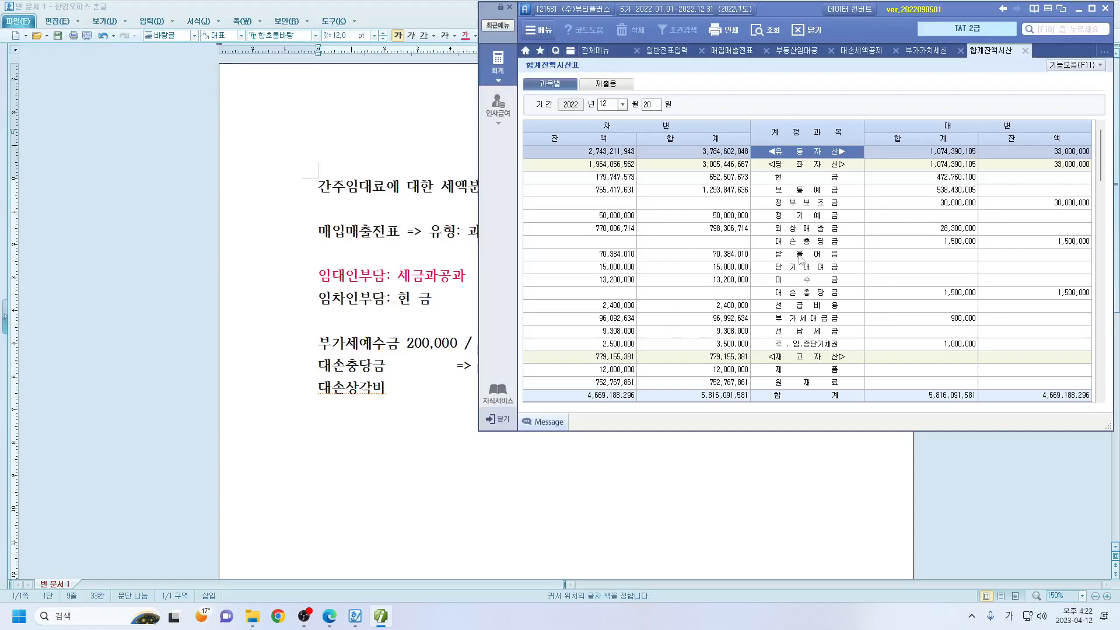
pyautogui.click(1031, 240)
# Step: In the Hangul notes, write 1,500,000 beside 대손충당금 and 500,000 beside 대손상각비
pyautogui.click(446, 372)
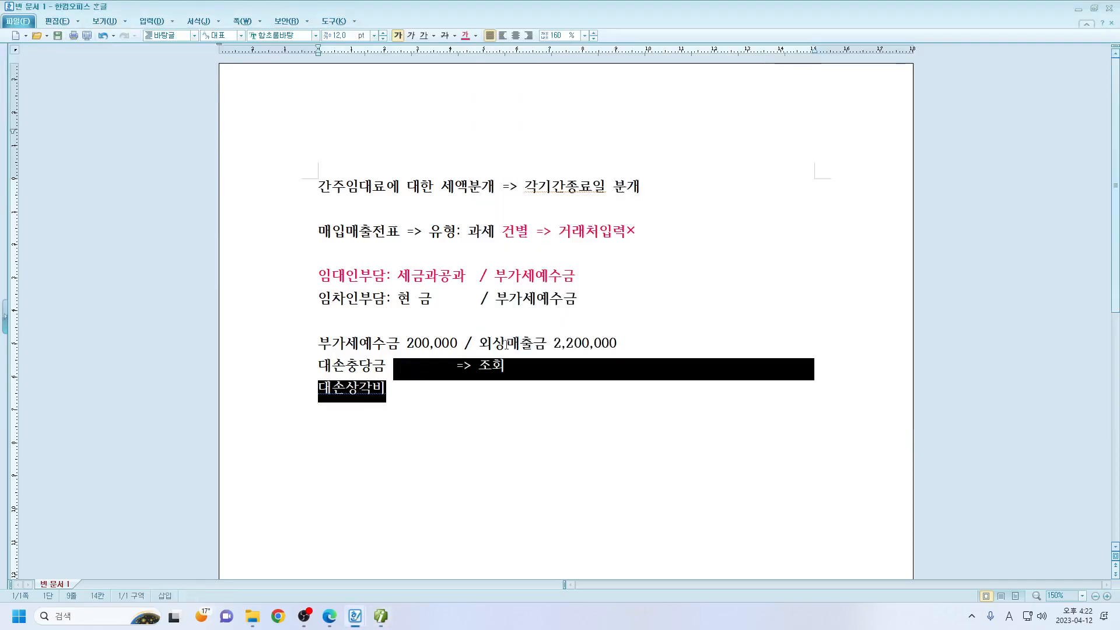
pyautogui.write('1,500,000')
pyautogui.press('Down')
pyautogui.write('500,000')
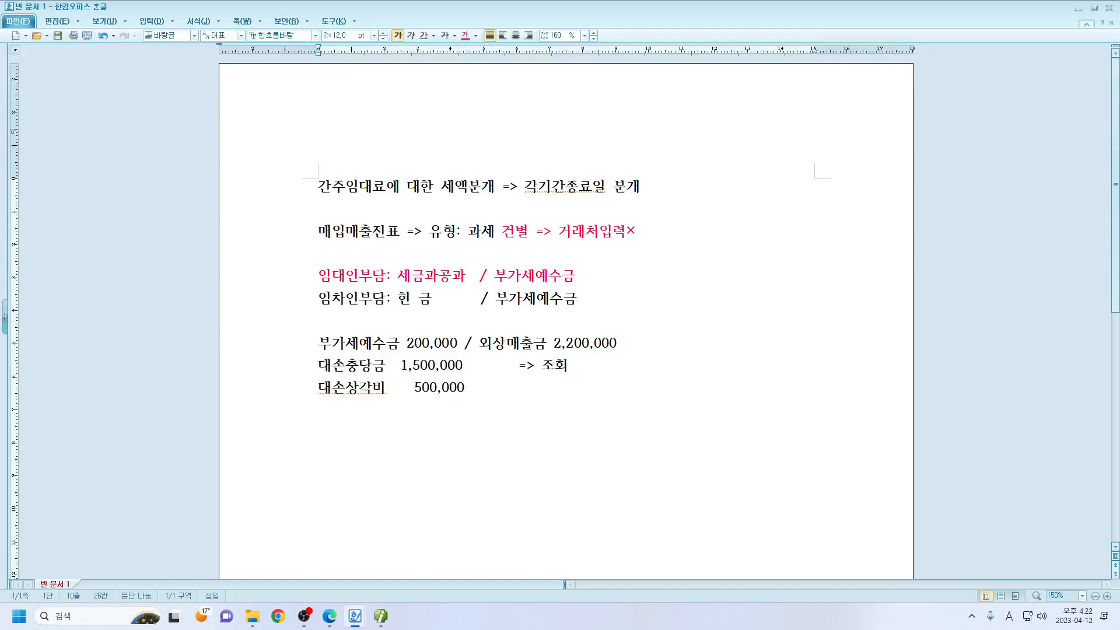
pyautogui.moveTo(293, 347); pyautogui.dragTo(516, 399)
pyautogui.click(524, 407)
# Step: Return to the accounting program's December 20 일반전표입력 and start a credit line with account 108 외상매출금
pyautogui.click(382, 616)
pyautogui.click(680, 51)
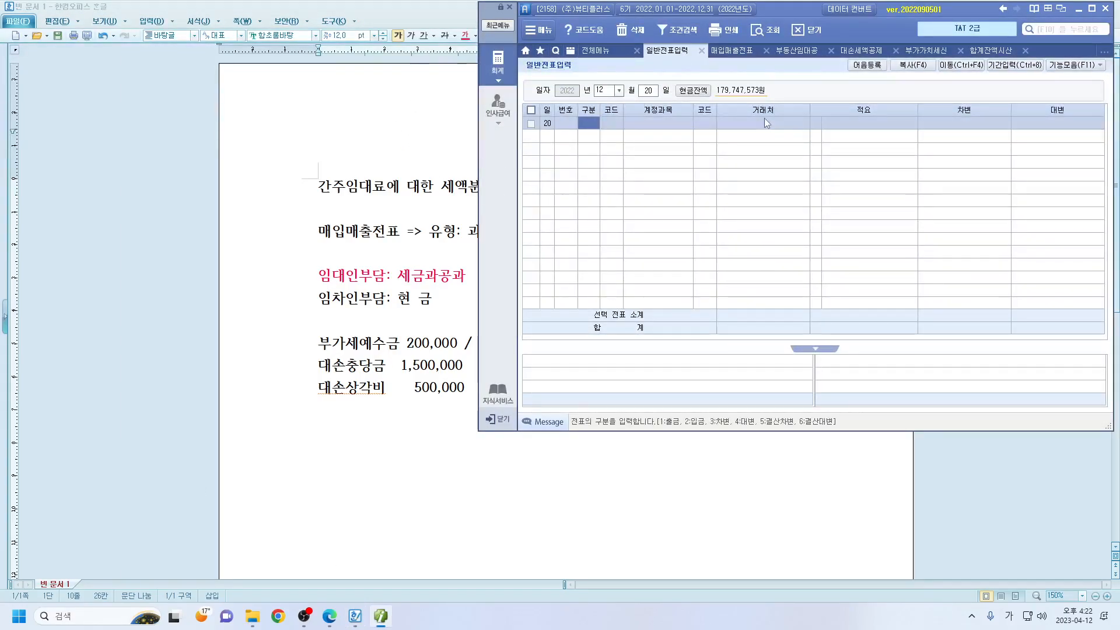
pyautogui.write('4')
pyautogui.press('Return')
pyautogui.write('108')
pyautogui.press('Return')
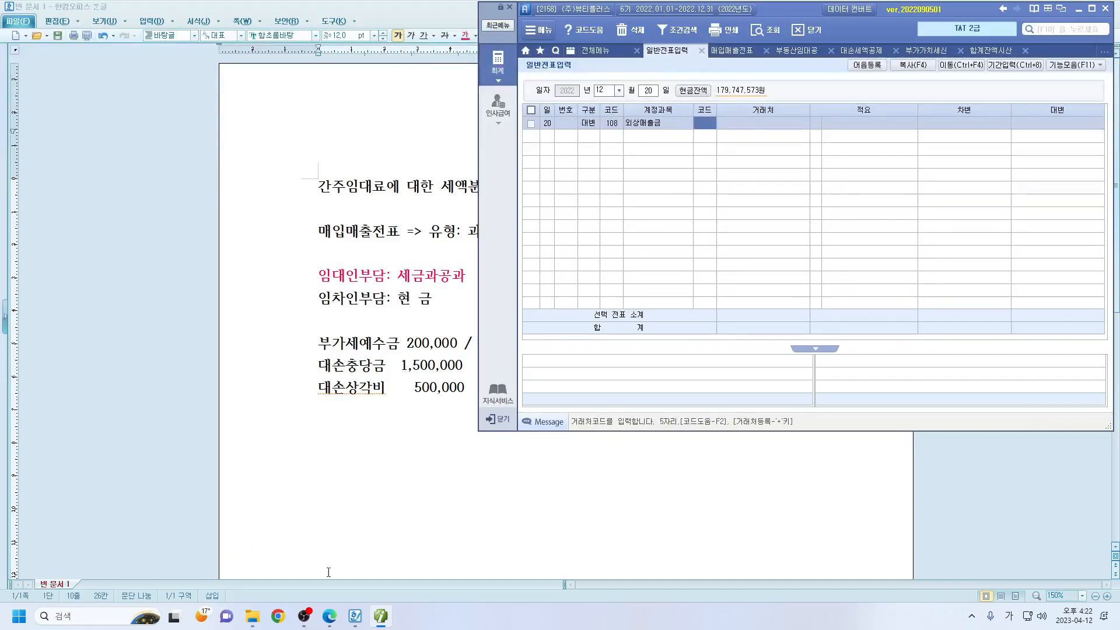
# Step: Check the customer in the exam PDF, then assign (주)산소화장품 to the credit line with an amount of 2,200,000
pyautogui.moveTo(363, 622)
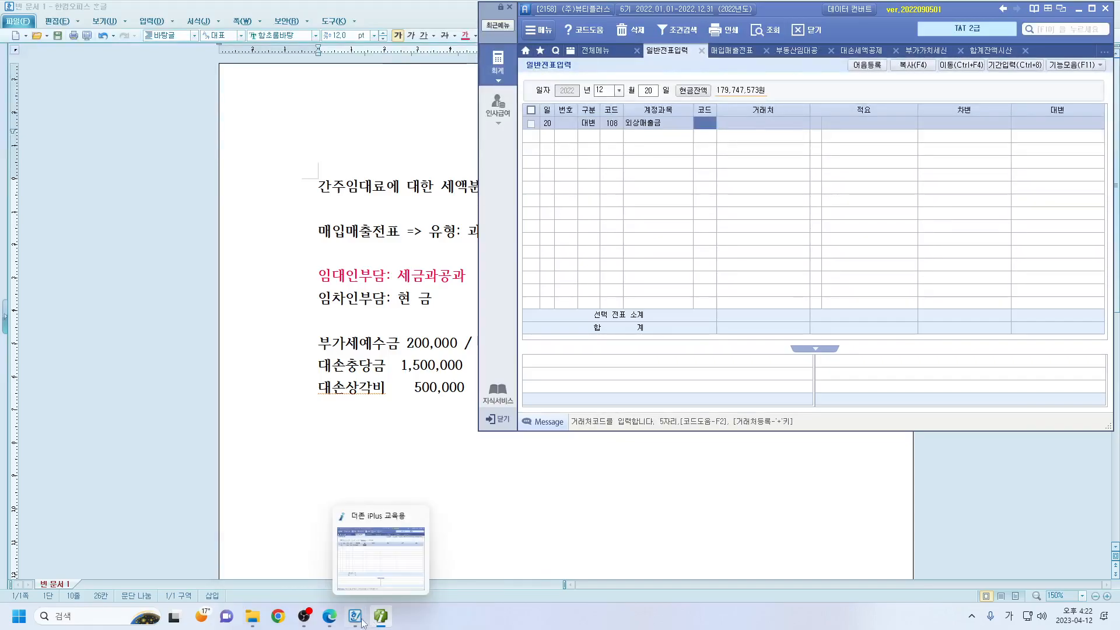
pyautogui.click(329, 618)
pyautogui.scroll(5, 145, 108)
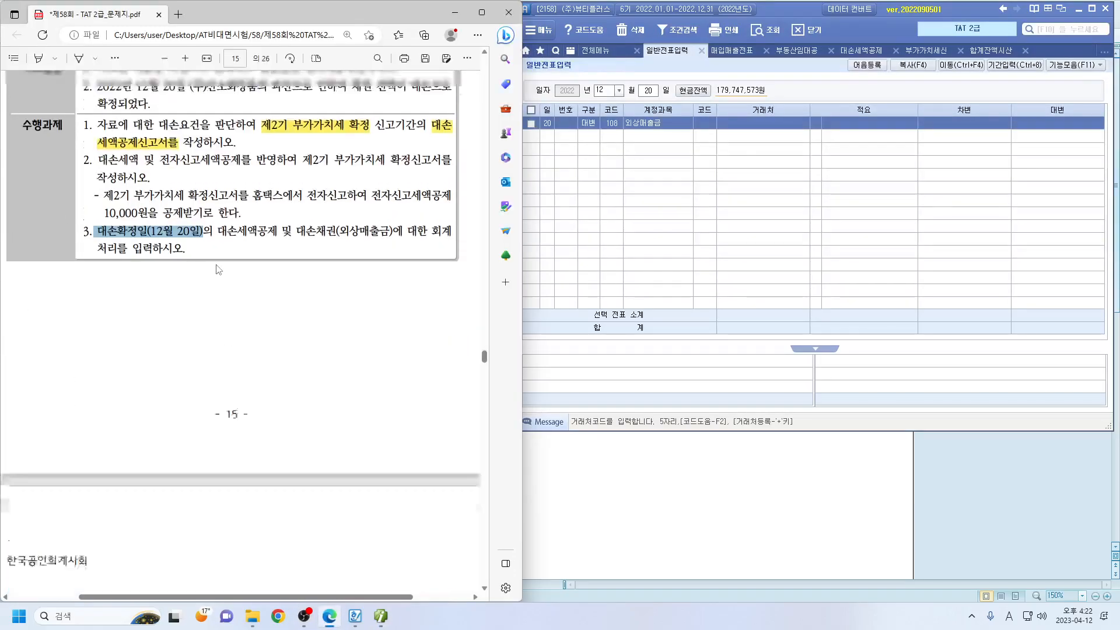
pyautogui.click(705, 123)
pyautogui.write('산소')
pyautogui.press('Return')
pyautogui.press('Return')
pyautogui.press('Return')
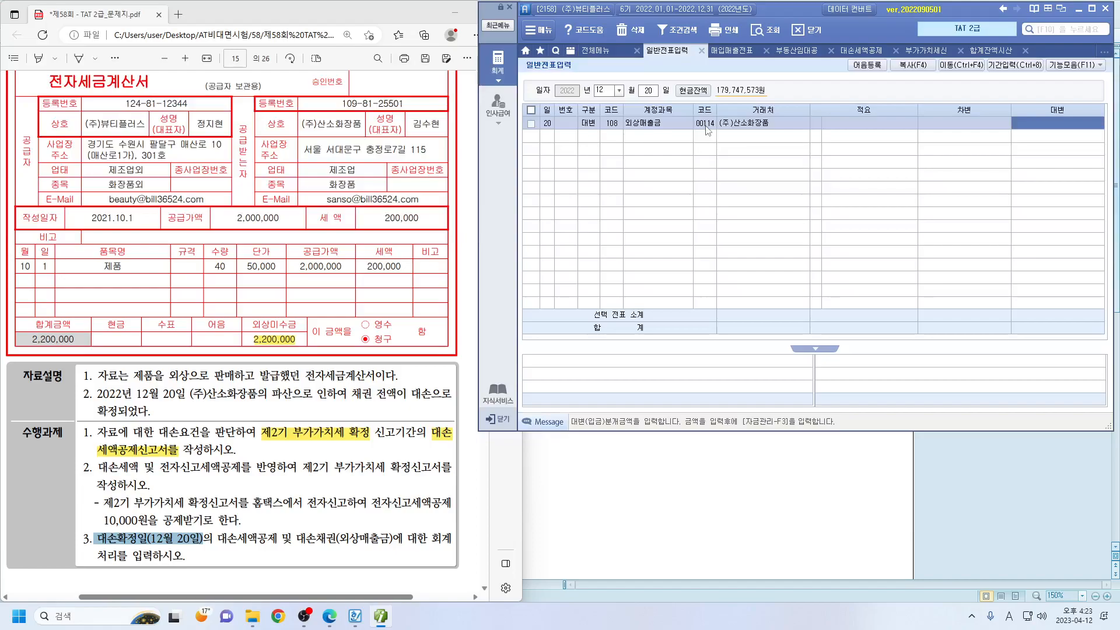
pyautogui.write('2,200,000')
pyautogui.press('Return')
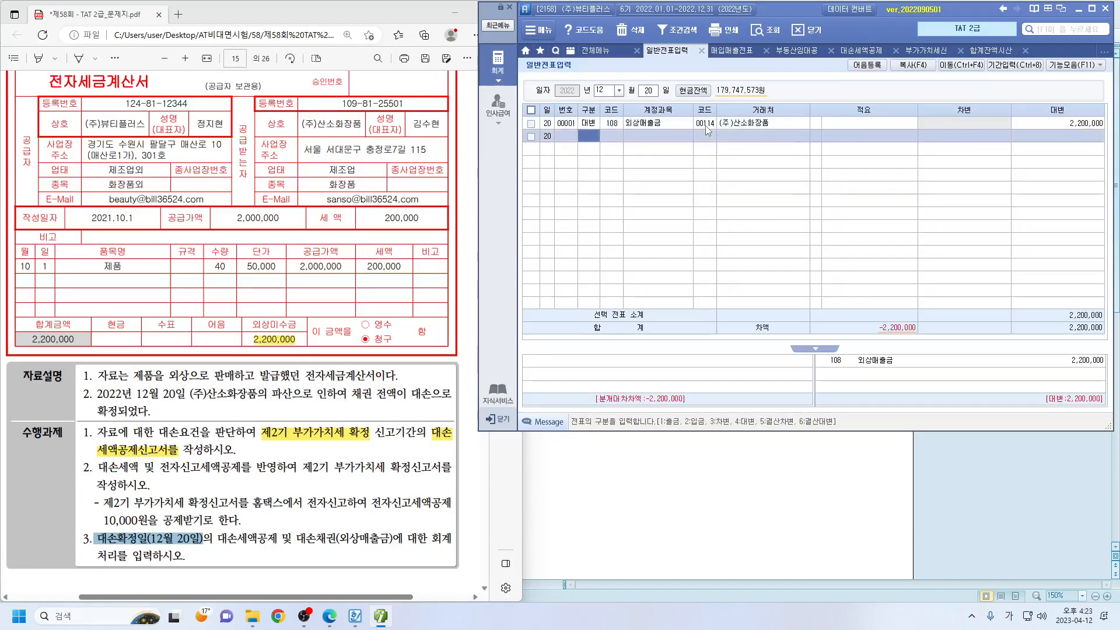
# Step: Add a debit line for 부가세예수금 (255) with an amount of 200,000
pyautogui.write('3')
pyautogui.press('Return')
pyautogui.write('부가')
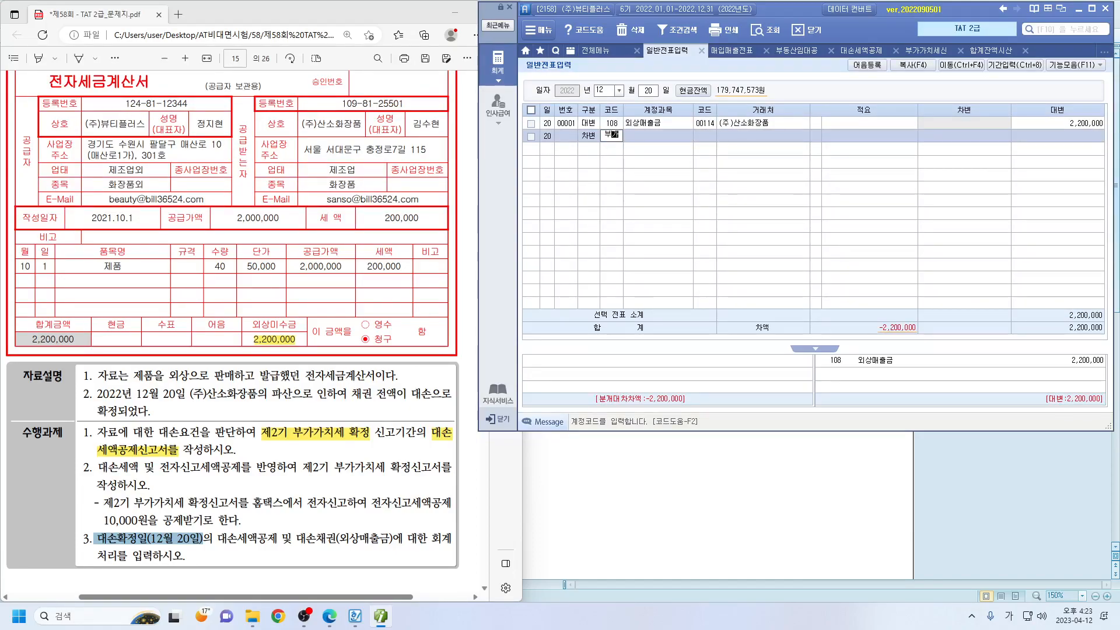
pyautogui.press('Return')
pyautogui.press('Down')
pyautogui.press('Return')
pyautogui.press('Return')
pyautogui.press('Return')
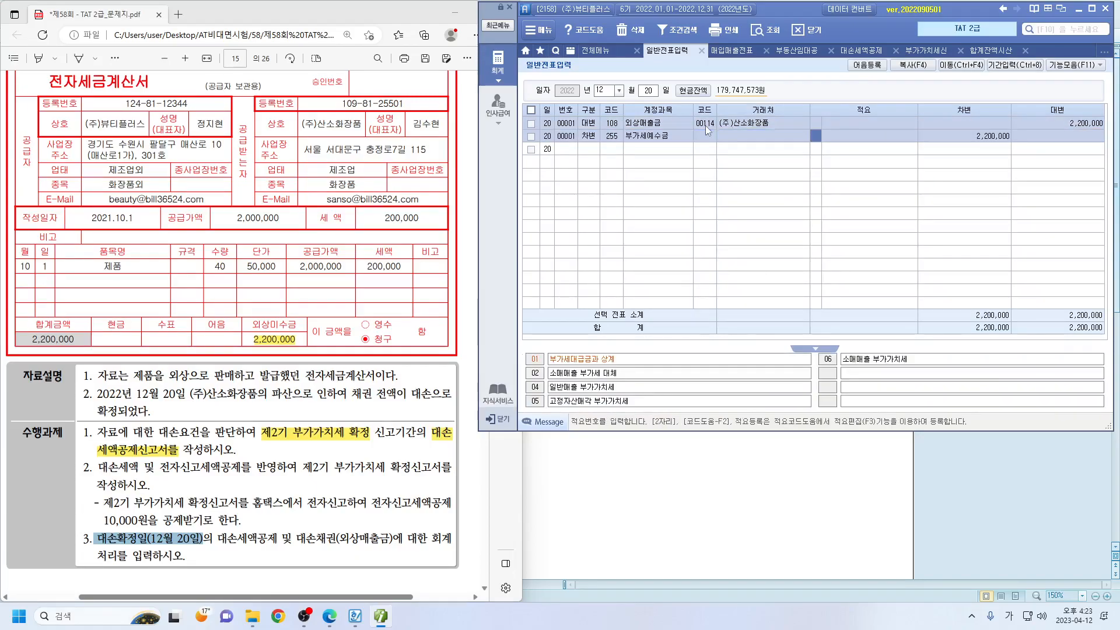
pyautogui.write('200000')
pyautogui.press('Return')
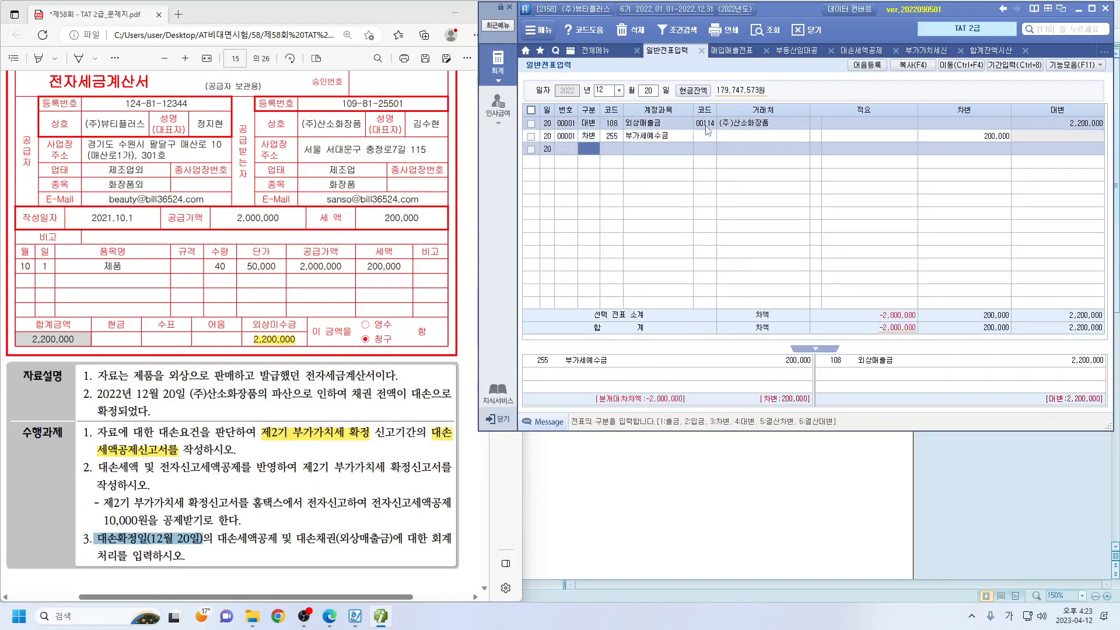
# Step: Add a debit line for 대손충당금 (109) with an amount of 1,500,000
pyautogui.write('3')
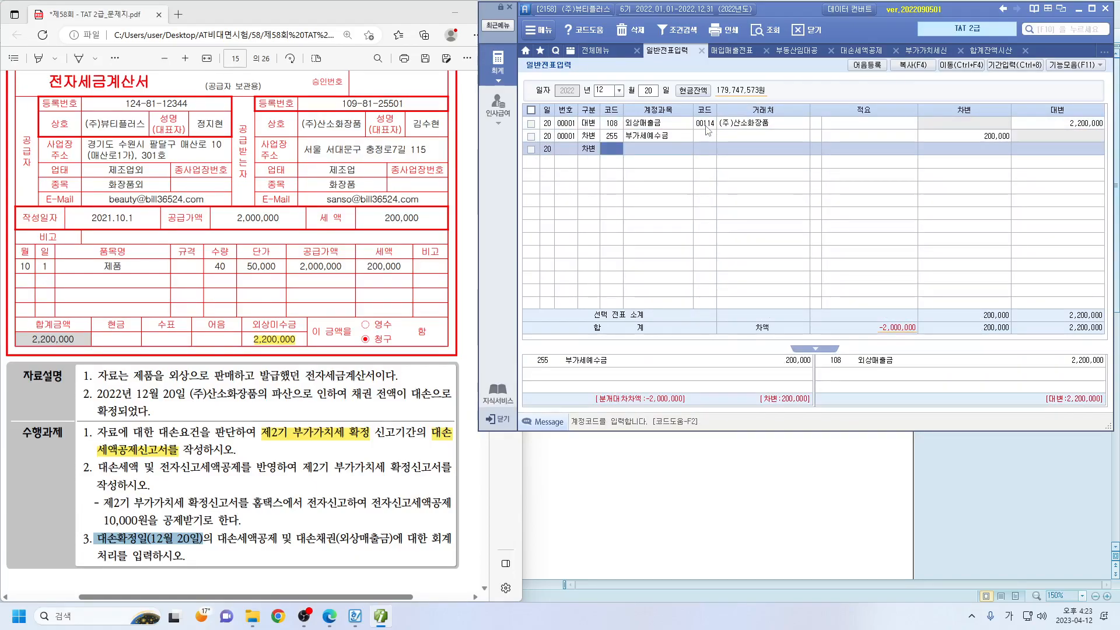
pyautogui.write('109')
pyautogui.press('Return')
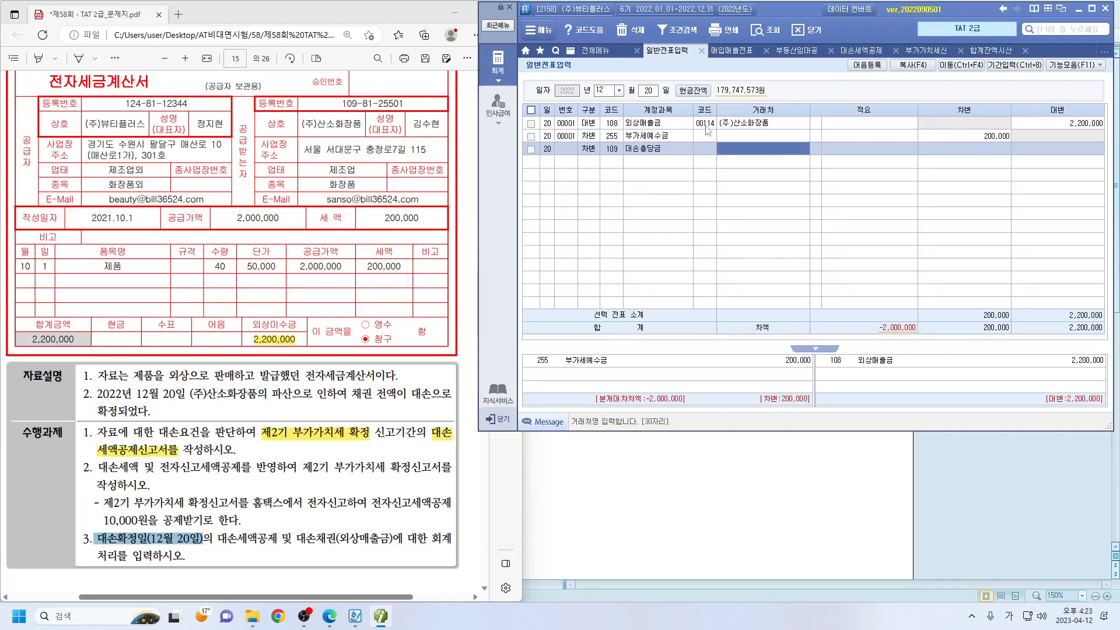
pyautogui.press('Return')
pyautogui.press('Return')
pyautogui.write('1,50')
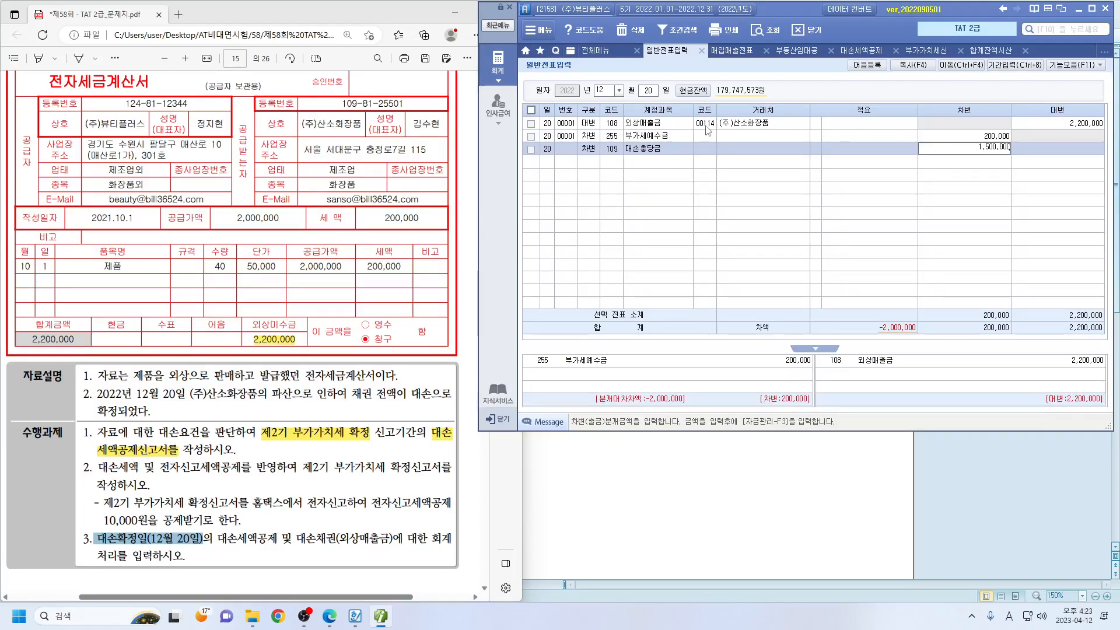
pyautogui.write('0,000')
pyautogui.press('Return')
# Step: Add a debit line for 대손상각비 (835) with an amount of 500,000
pyautogui.write('3')
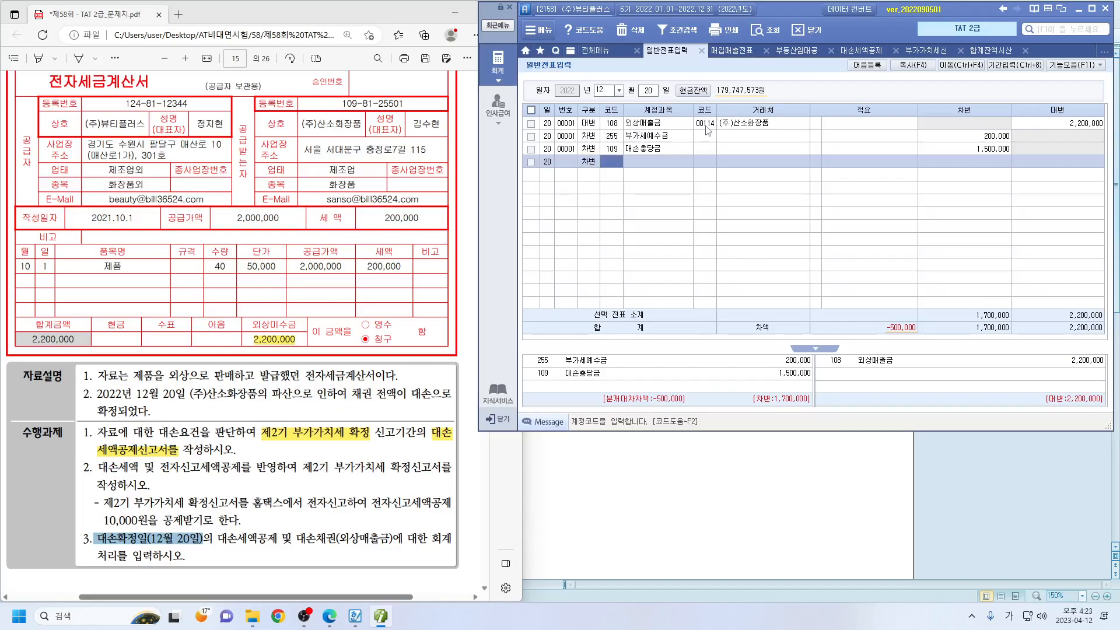
pyautogui.write('대손')
pyautogui.press('Return')
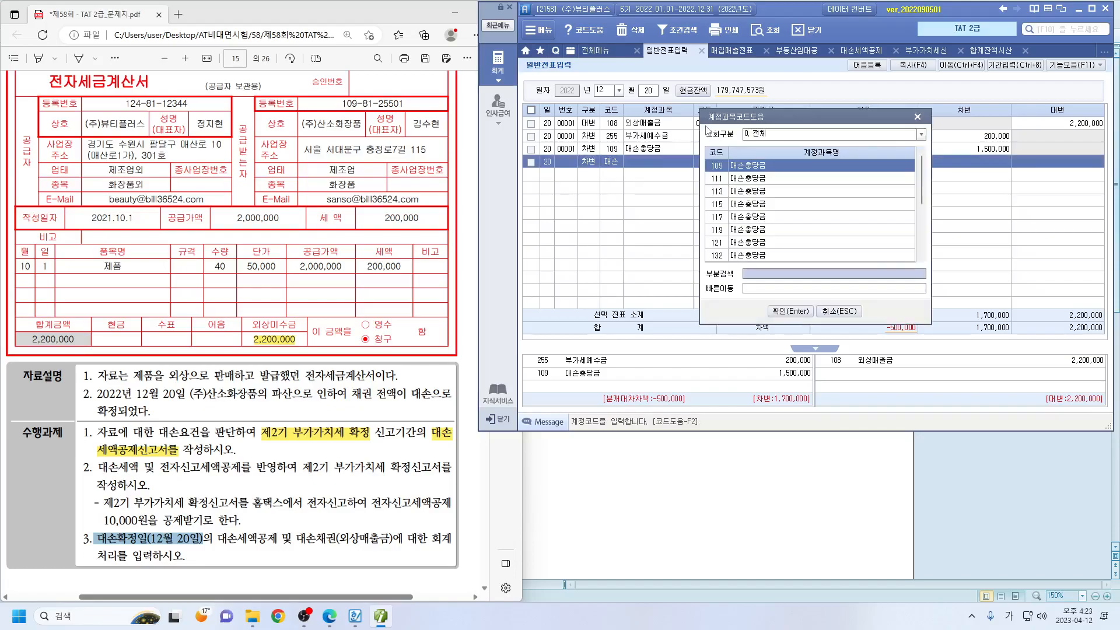
pyautogui.write('상')
pyautogui.press('Return')
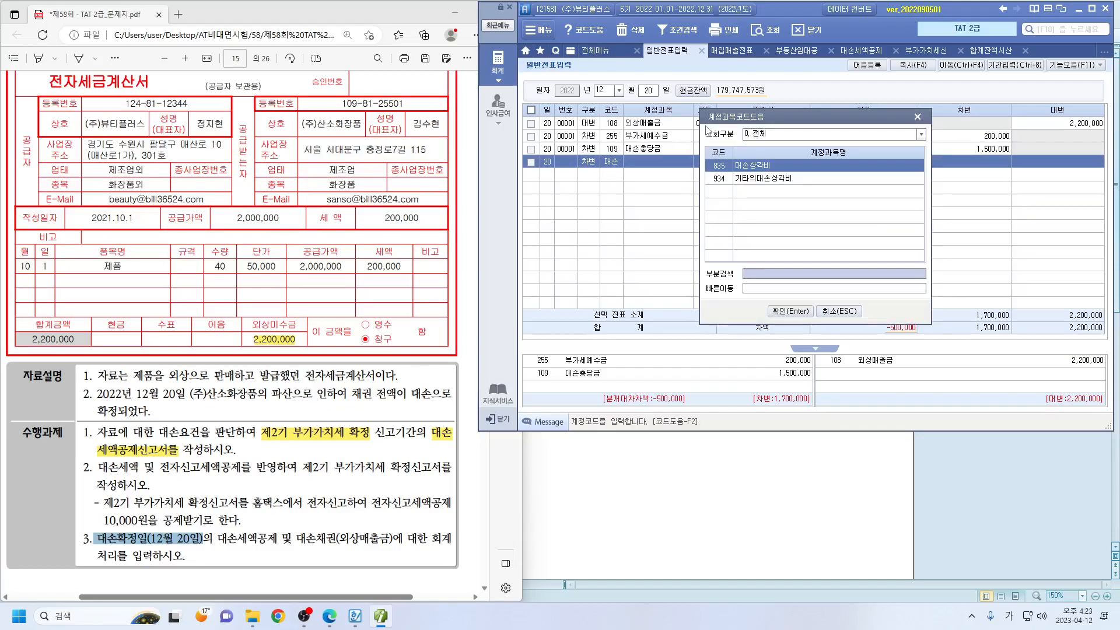
pyautogui.press('Return')
pyautogui.press('Return')
pyautogui.press('Return')
pyautogui.write('500,000')
pyautogui.press('Return')
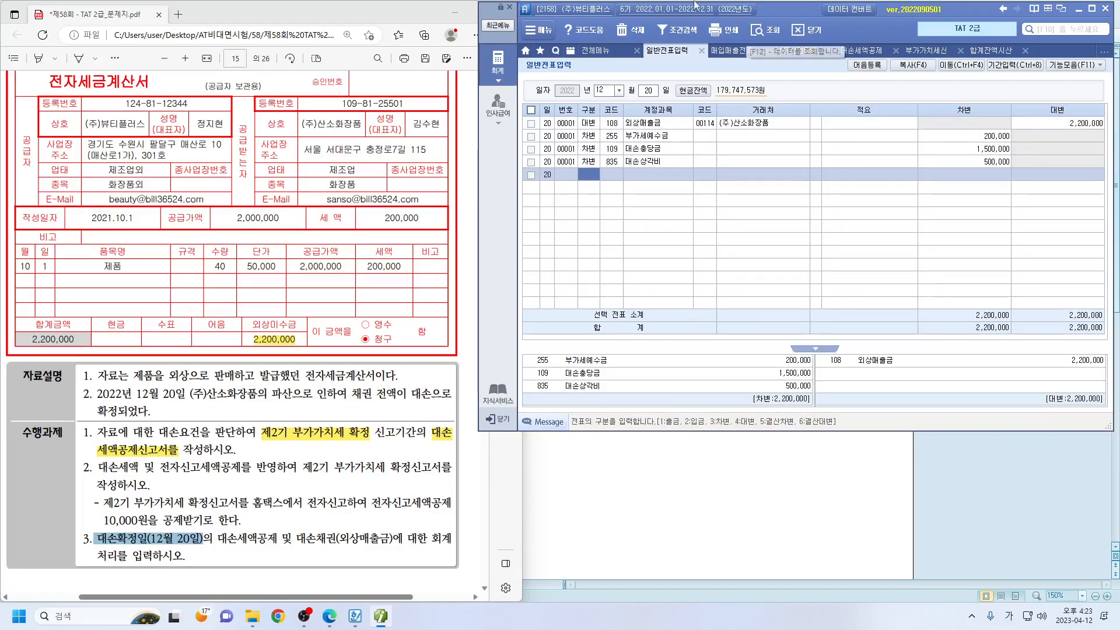
# Step: Review the entry notes in Hangul, then find the 부가가치세관리 evaluation questions from number 11 in the exam PDF
pyautogui.hotkey('alt', 'Tab')
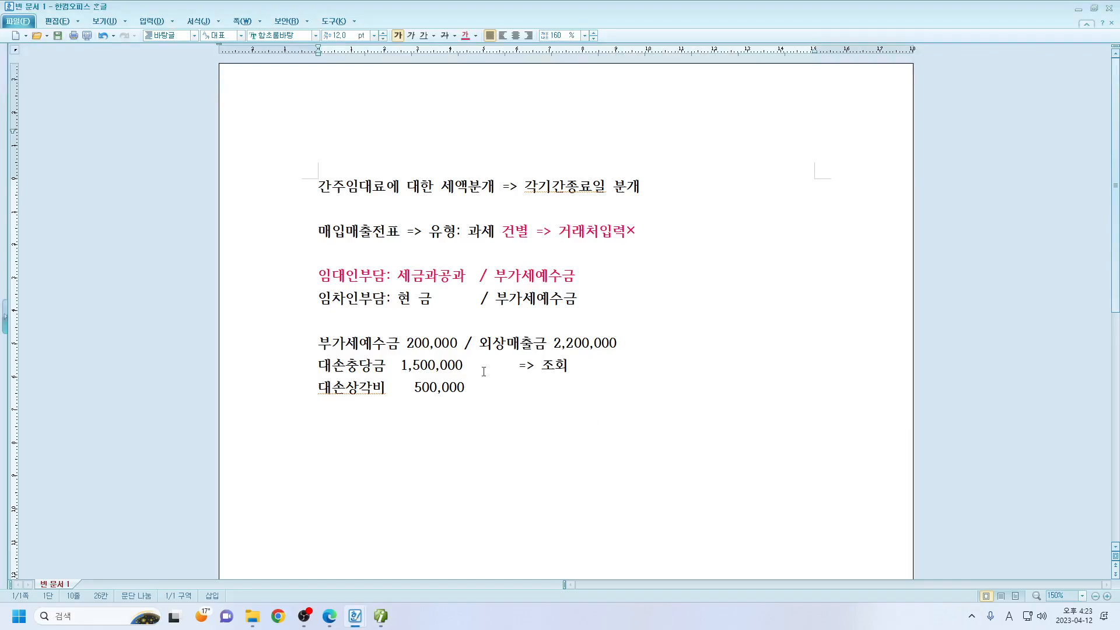
pyautogui.click(381, 617)
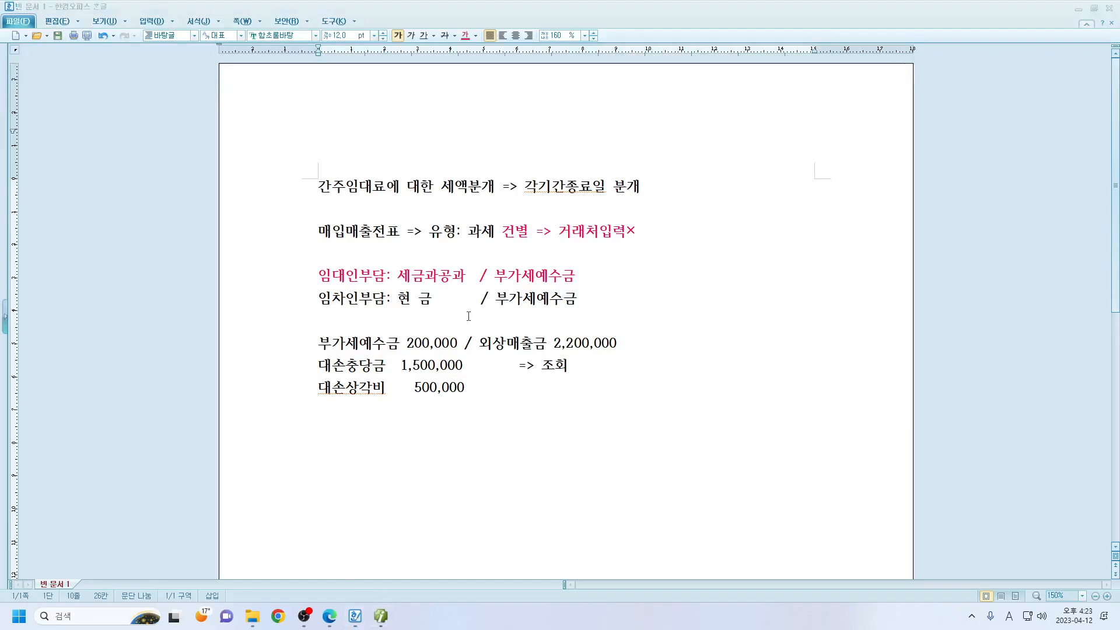
pyautogui.click(388, 616)
pyautogui.click(329, 617)
pyautogui.scroll(-15, 296, 401)
pyautogui.scroll(-8, 304, 395)
pyautogui.scroll(-2, 304, 395)
pyautogui.scroll(2, 303, 394)
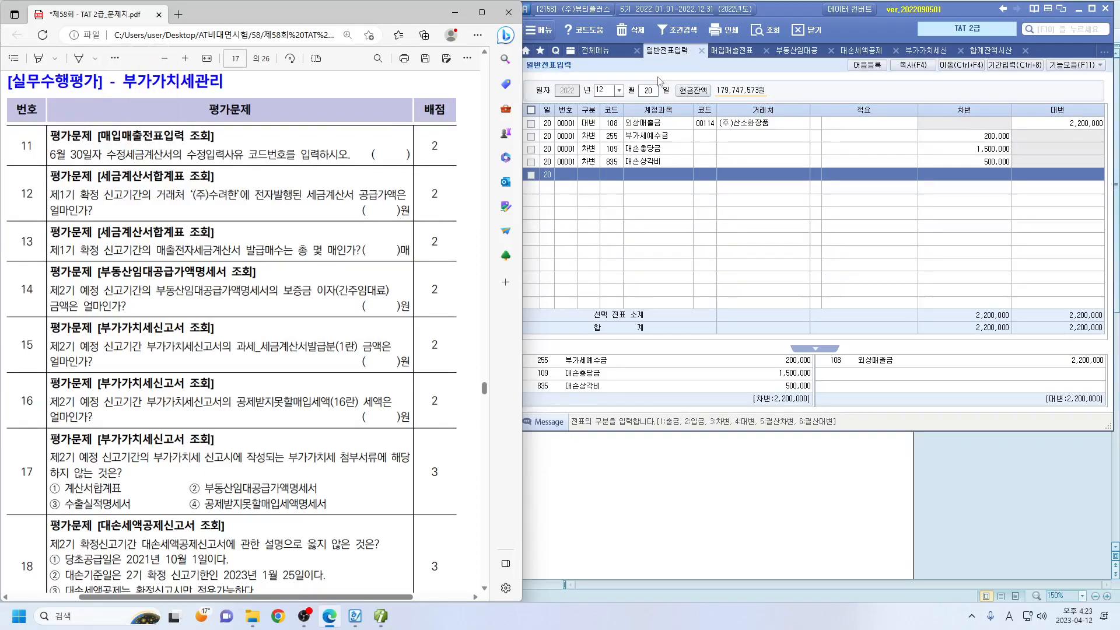
# Step: Look up the 수정입력사유 code of the June 30 수정세금계산서 in 매입매출전표입력 for question 11
pyautogui.click(758, 50)
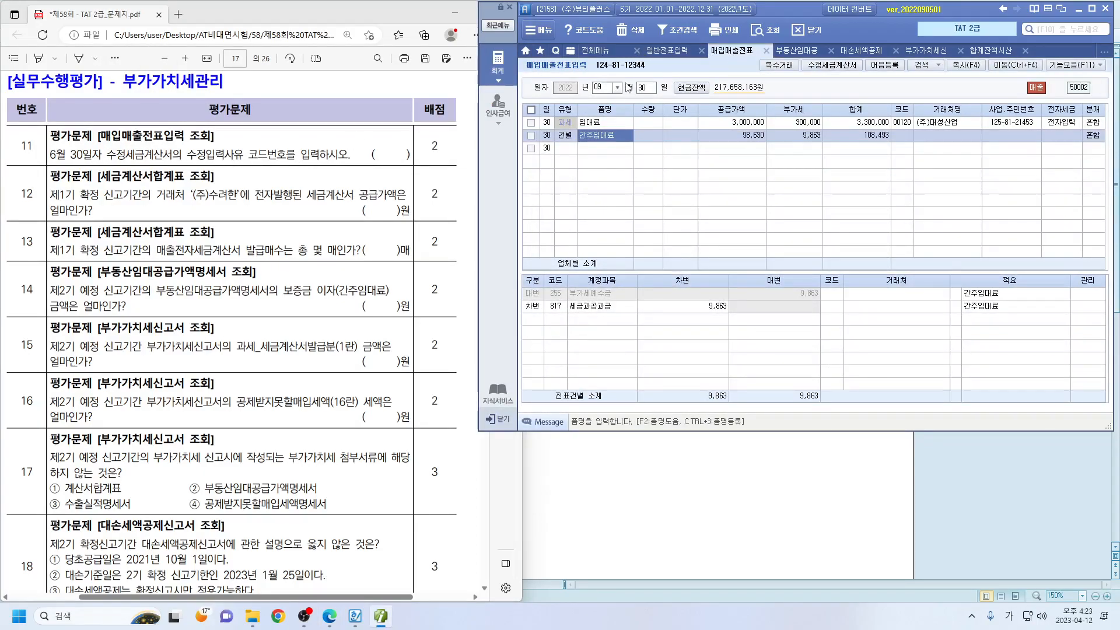
pyautogui.click(607, 88)
pyautogui.write('06')
pyautogui.press('Return')
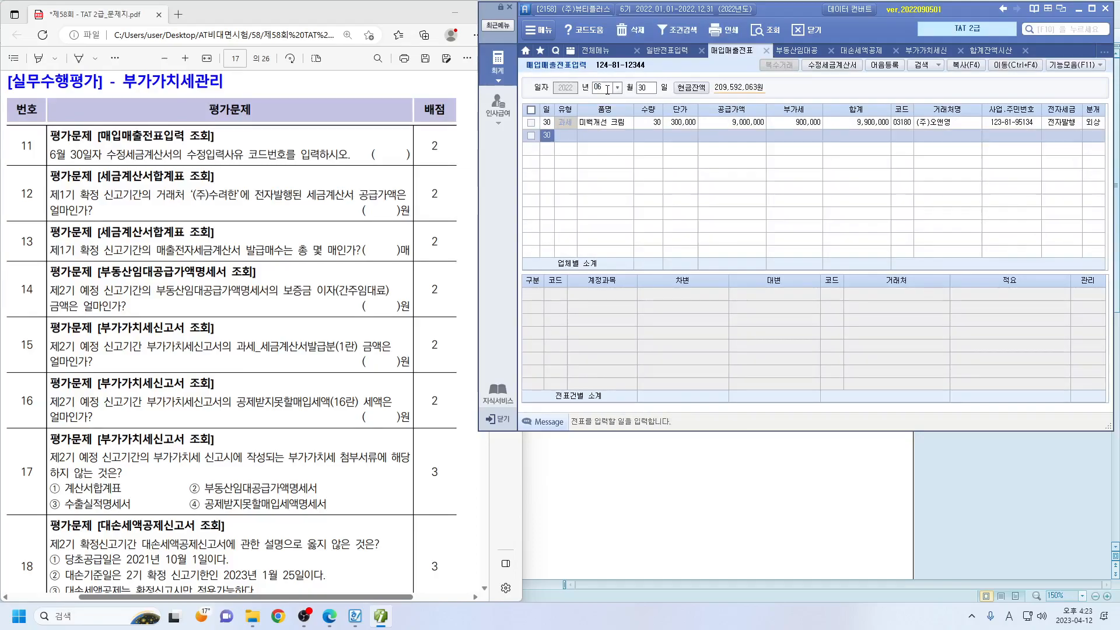
pyautogui.click(693, 123)
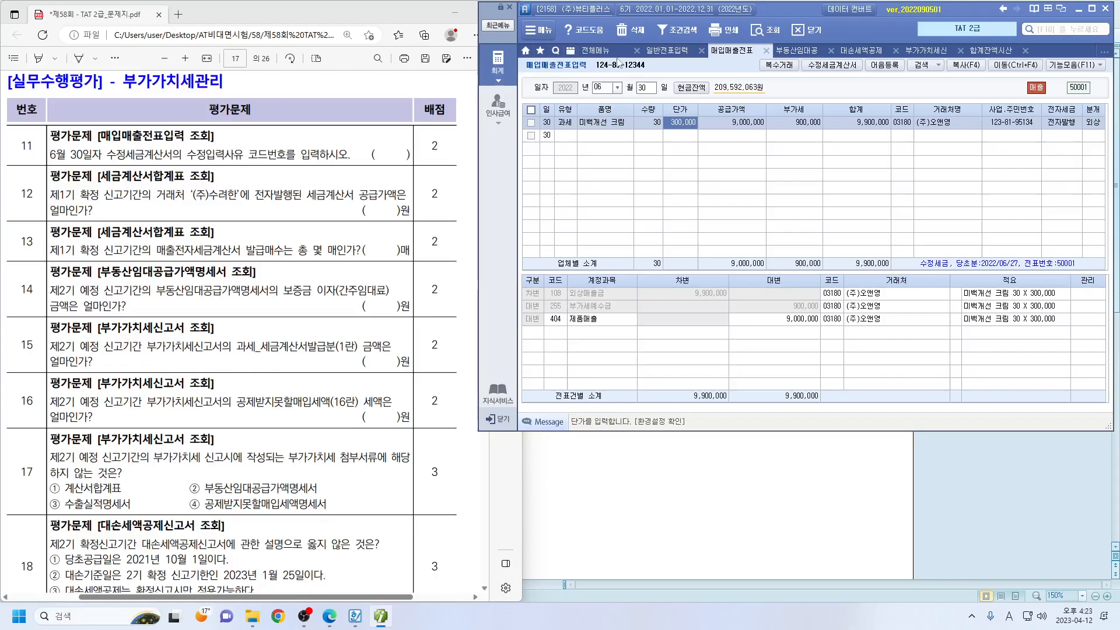
pyautogui.click(831, 69)
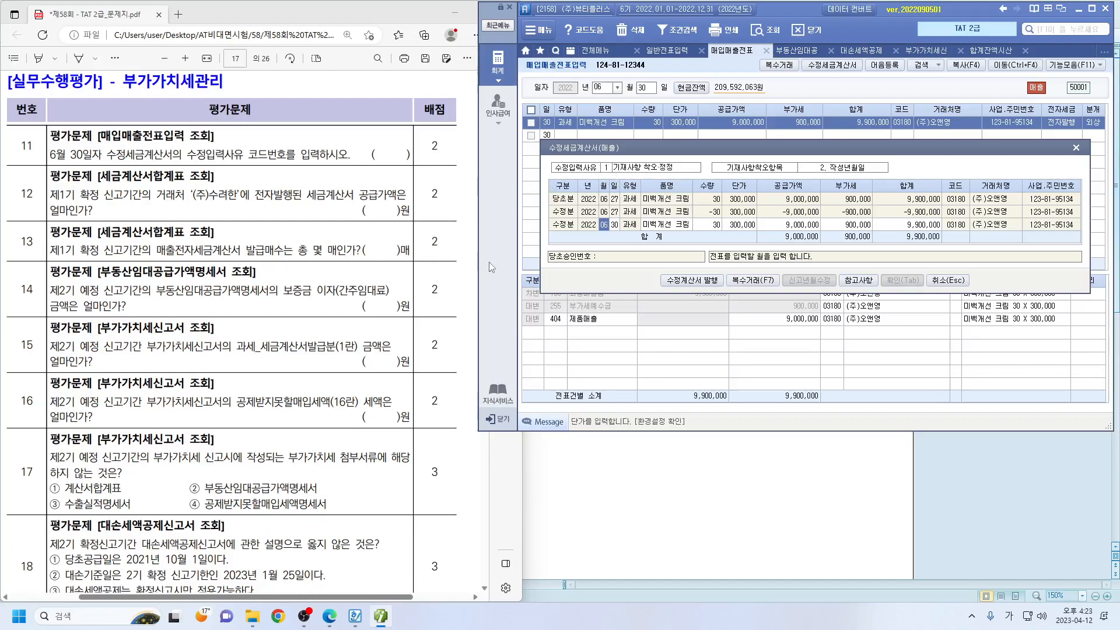
pyautogui.press('Escape')
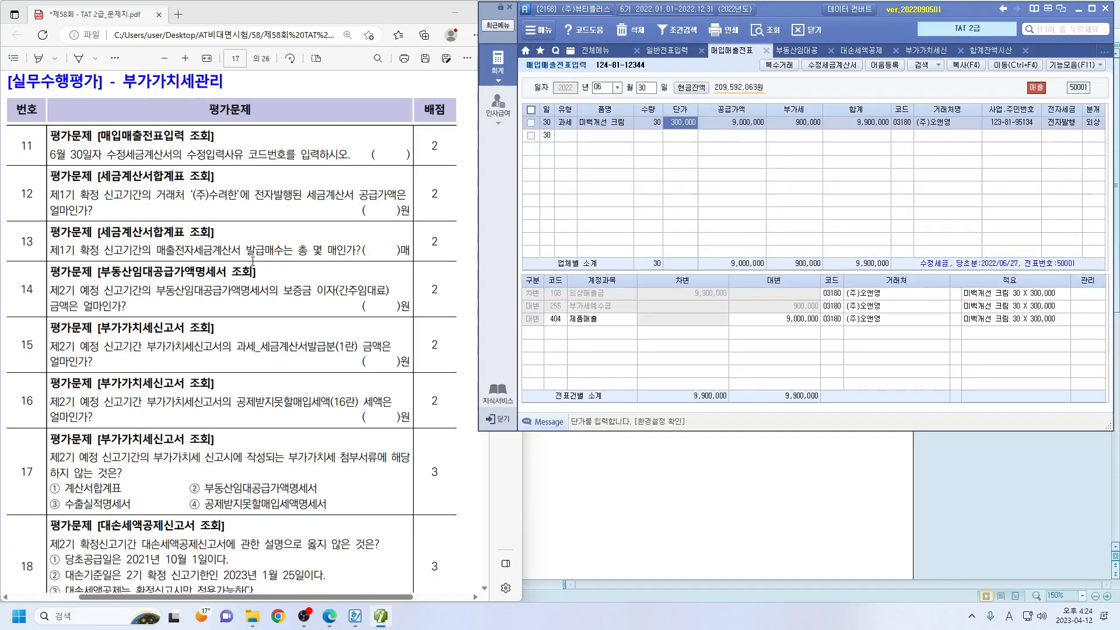
# Step: Load the 세금계산서합계표 for April to June 2022 and look up (주)수려한's supply amount and the issued electronic invoice count for questions 12 and 13
pyautogui.click(600, 53)
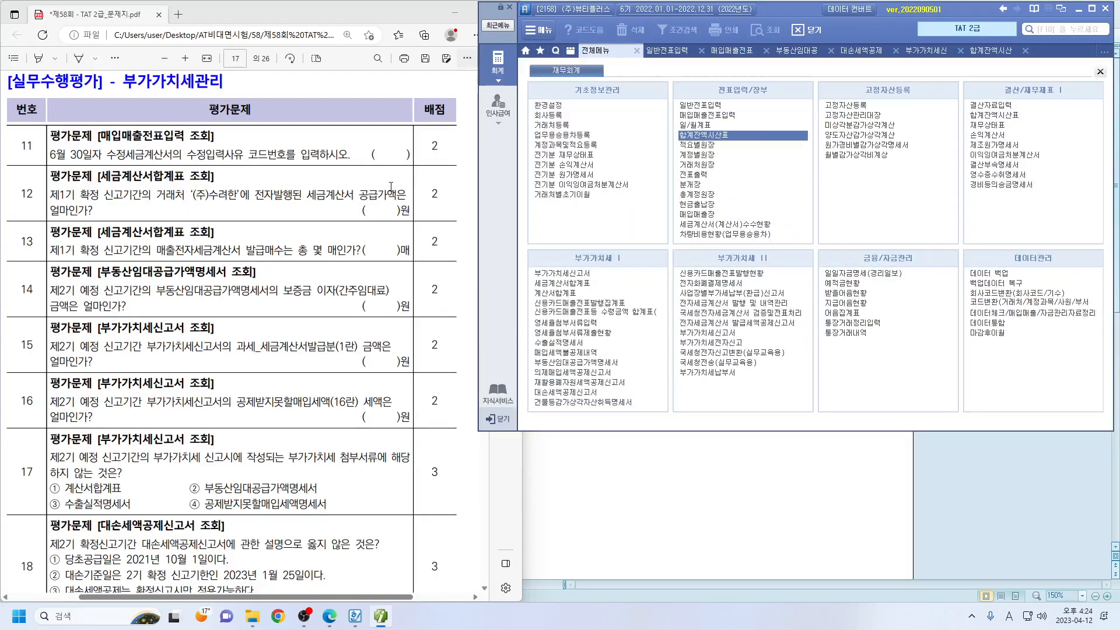
pyautogui.click(572, 284)
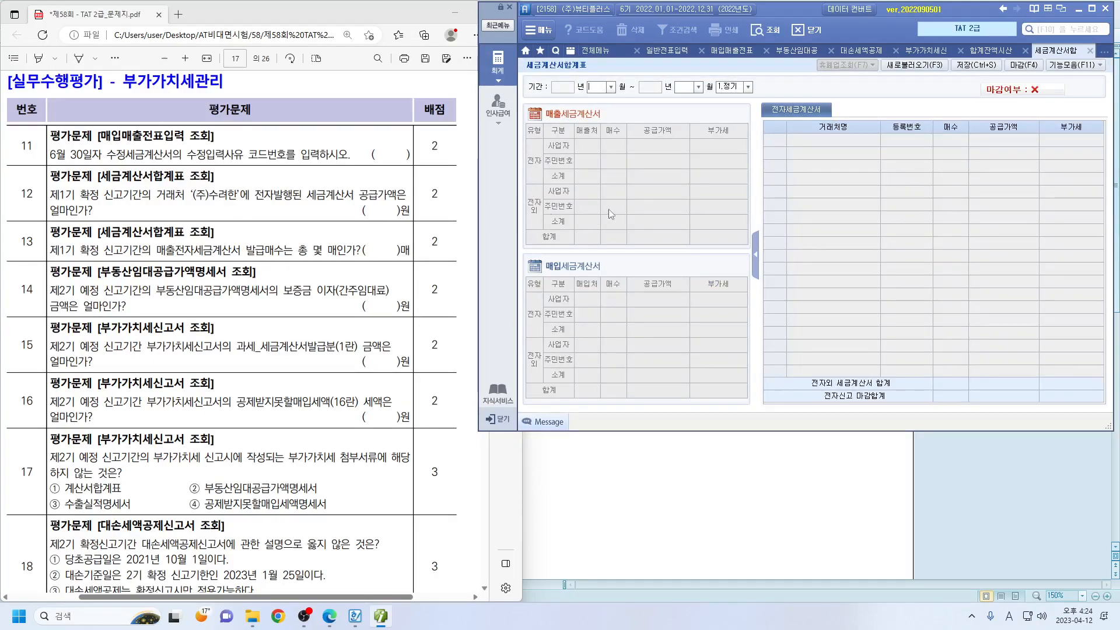
pyautogui.write('06')
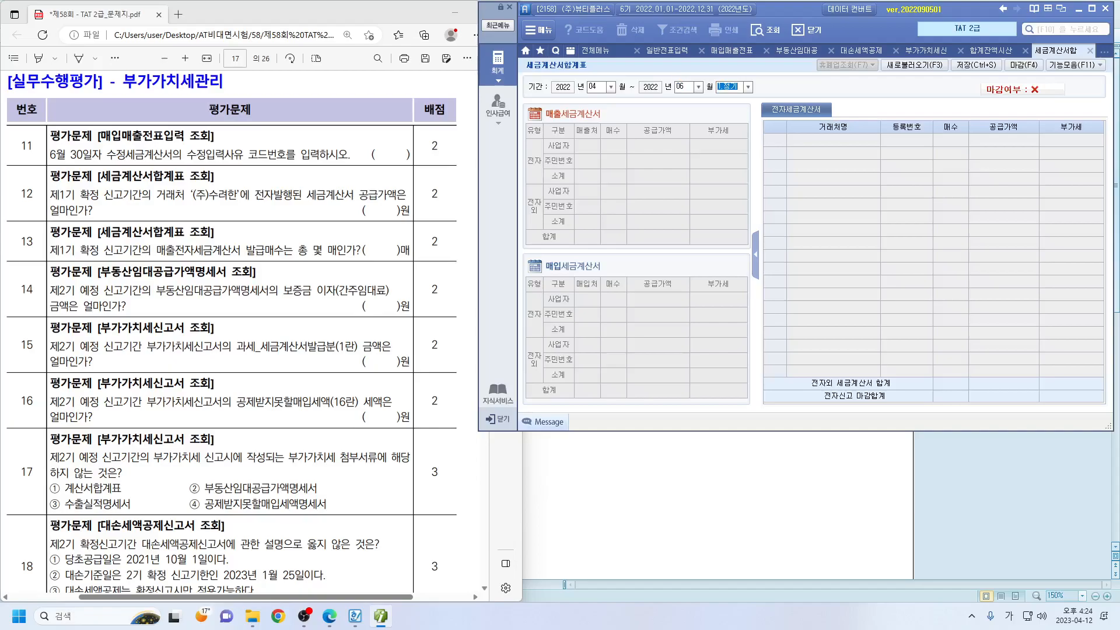
pyautogui.press('Return')
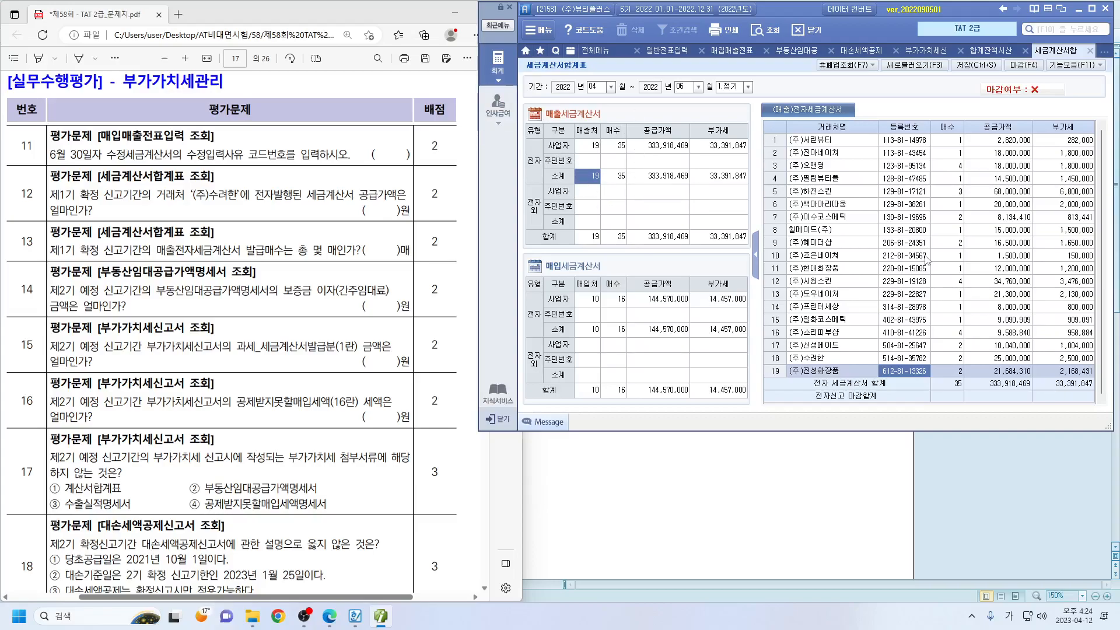
pyautogui.click(847, 358)
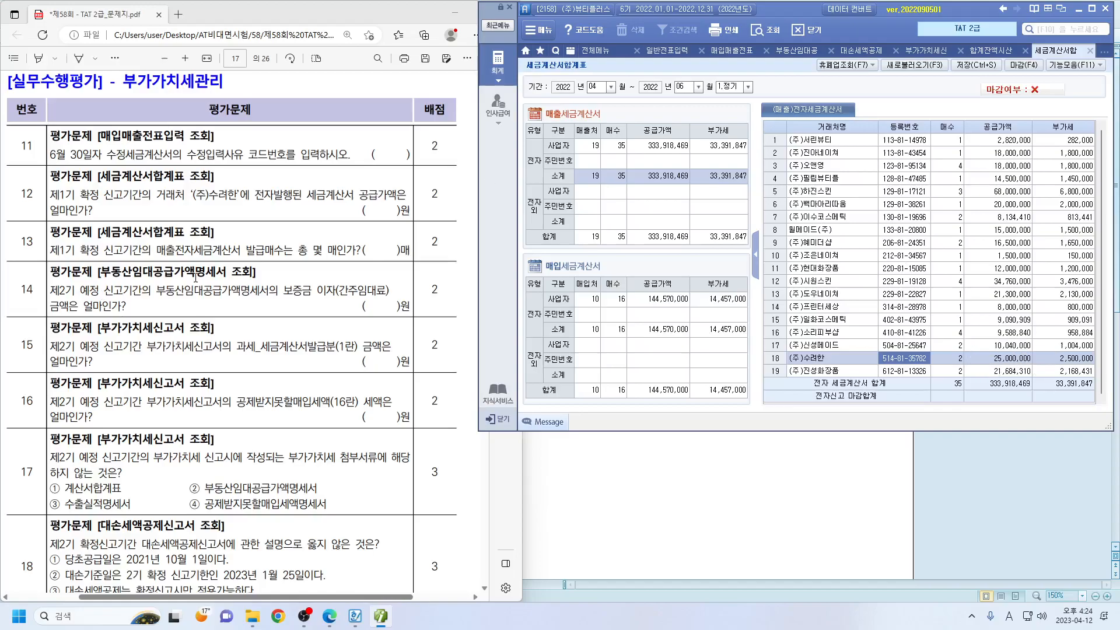
pyautogui.click(168, 238)
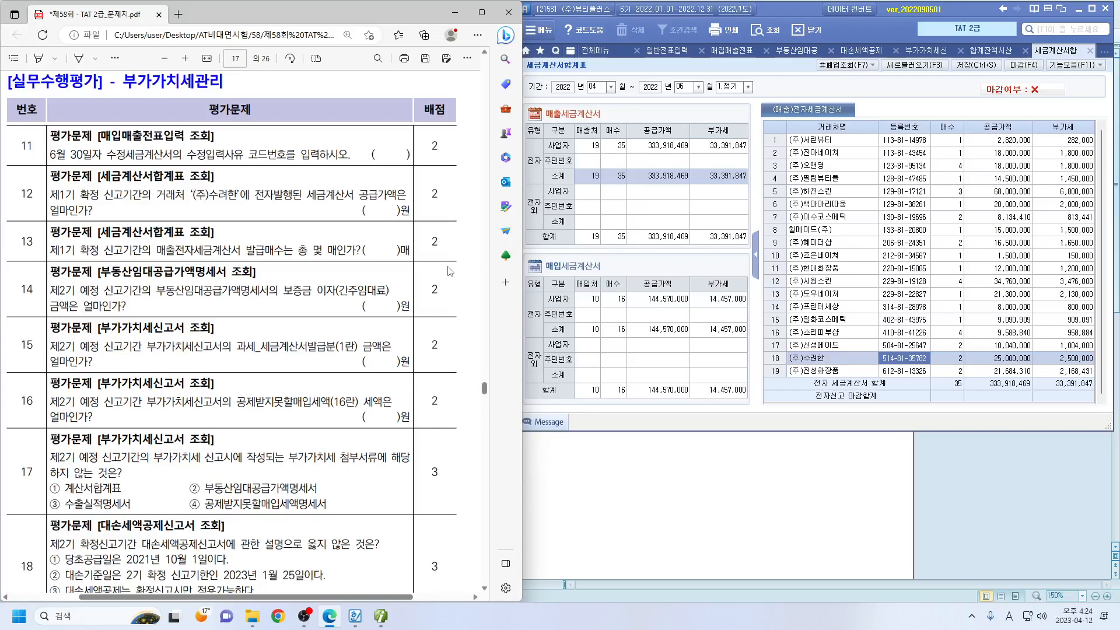
# Step: Look up the 보증금 이자(간주임대료) amount in 부동산임대공급가액명세서 for question 14, and close that form
pyautogui.scroll(-2, 286, 329)
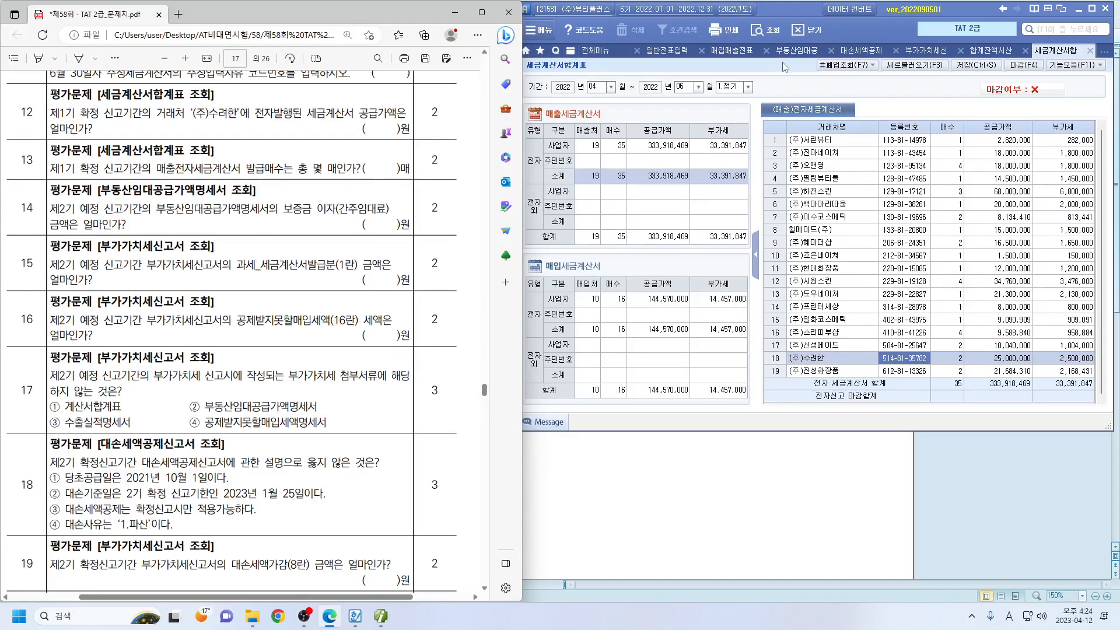
pyautogui.click(796, 50)
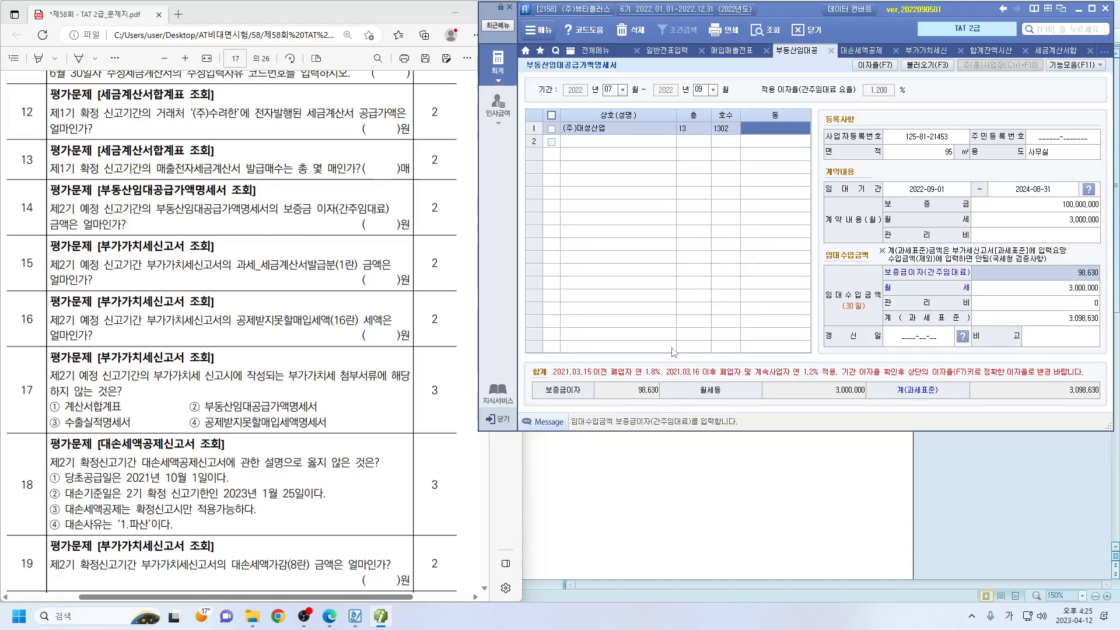
pyautogui.click(262, 248)
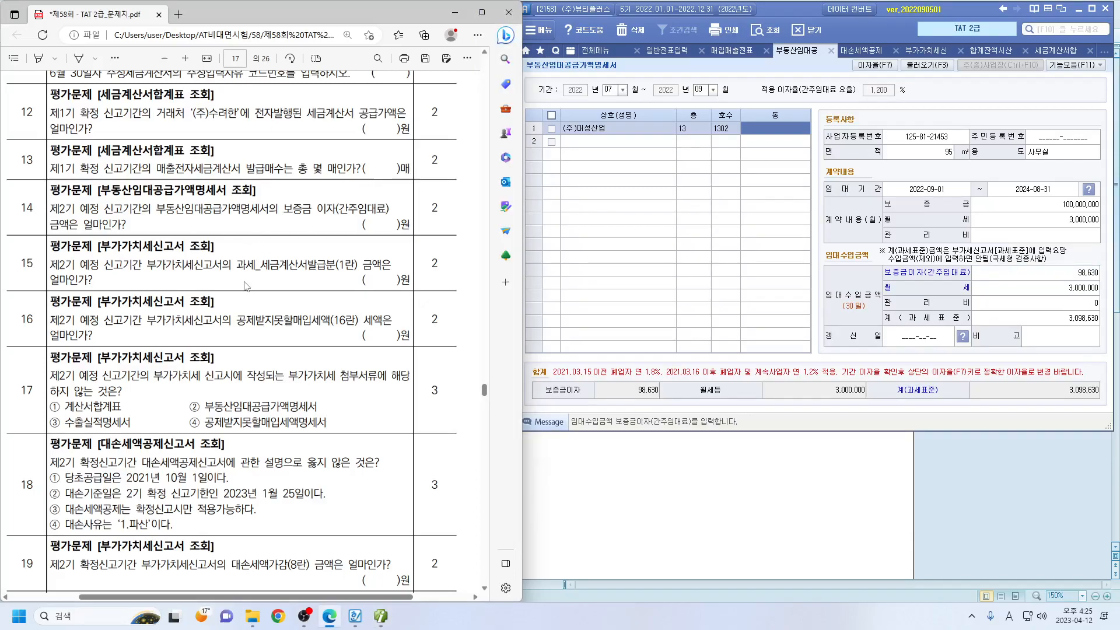
pyautogui.click(830, 51)
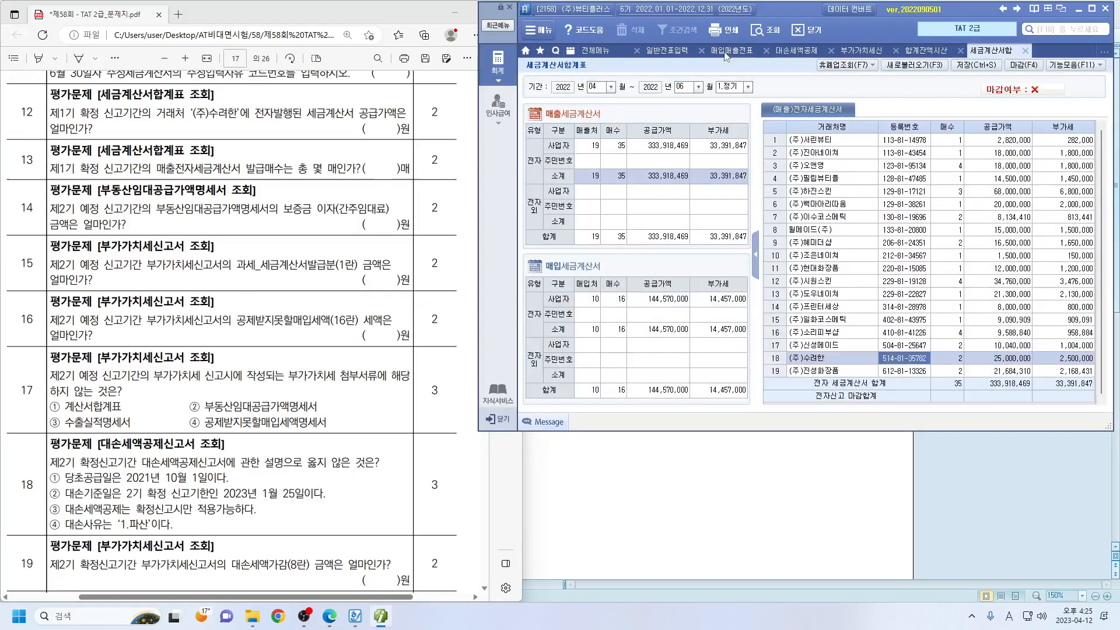
# Step: Load the saved 부가가치세신고서 for July 1 to September 30, 2022 to find the 과세 세금계산서발급분 (1란) amount for question 15
pyautogui.click(852, 53)
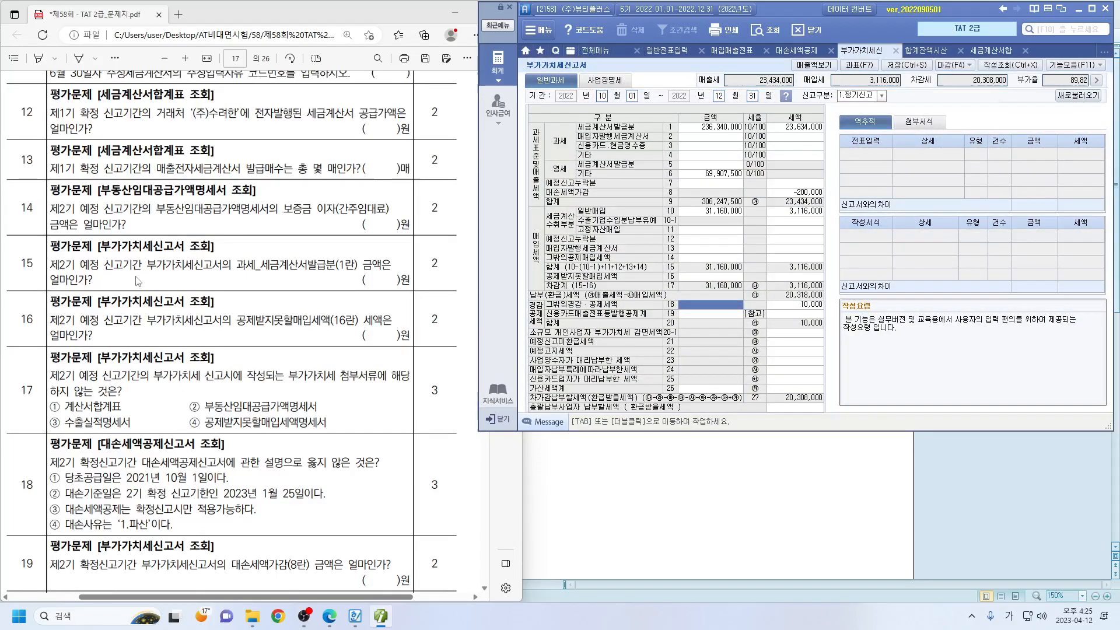
pyautogui.click(605, 97)
pyautogui.click(540, 333)
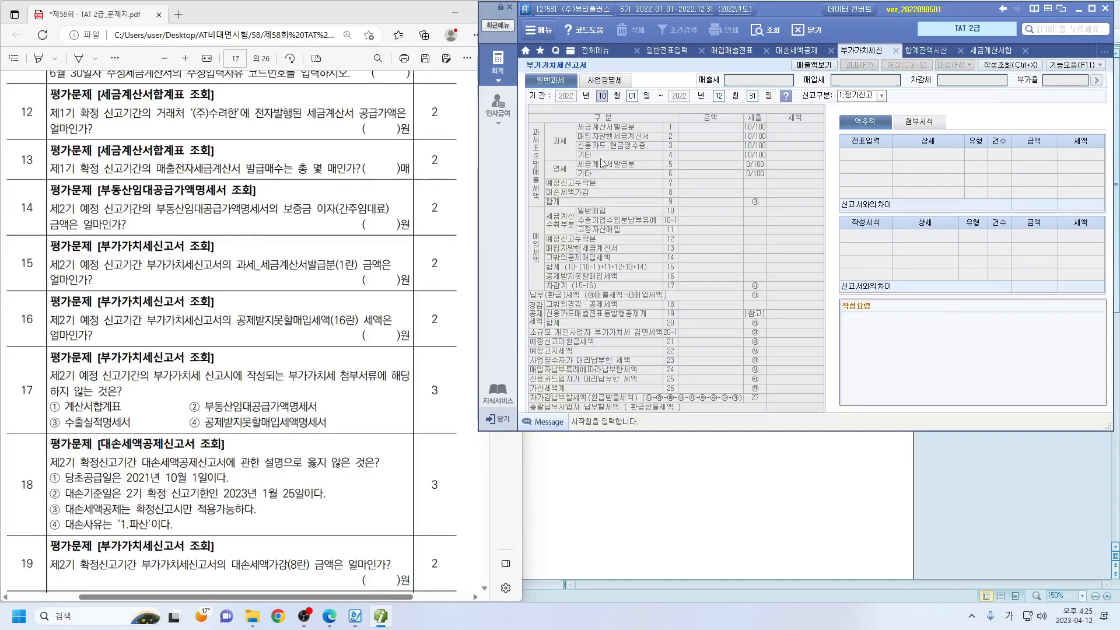
pyautogui.write('07')
pyautogui.press('Return')
pyautogui.press('Return')
pyautogui.write('09')
pyautogui.press('Return')
pyautogui.press('Return')
pyautogui.press('Return')
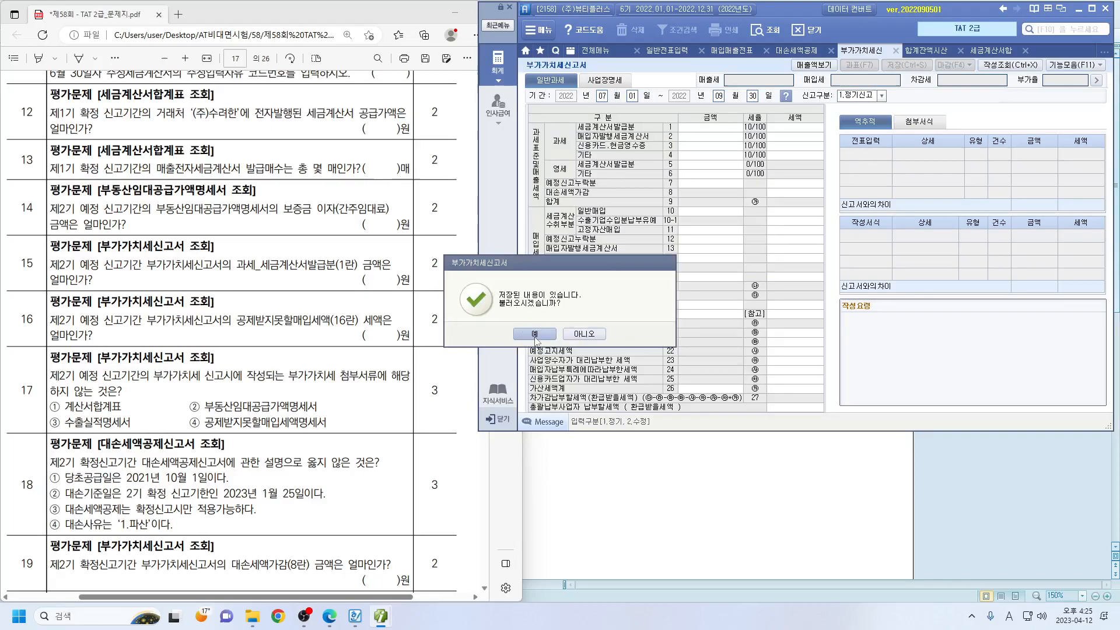
pyautogui.click(534, 336)
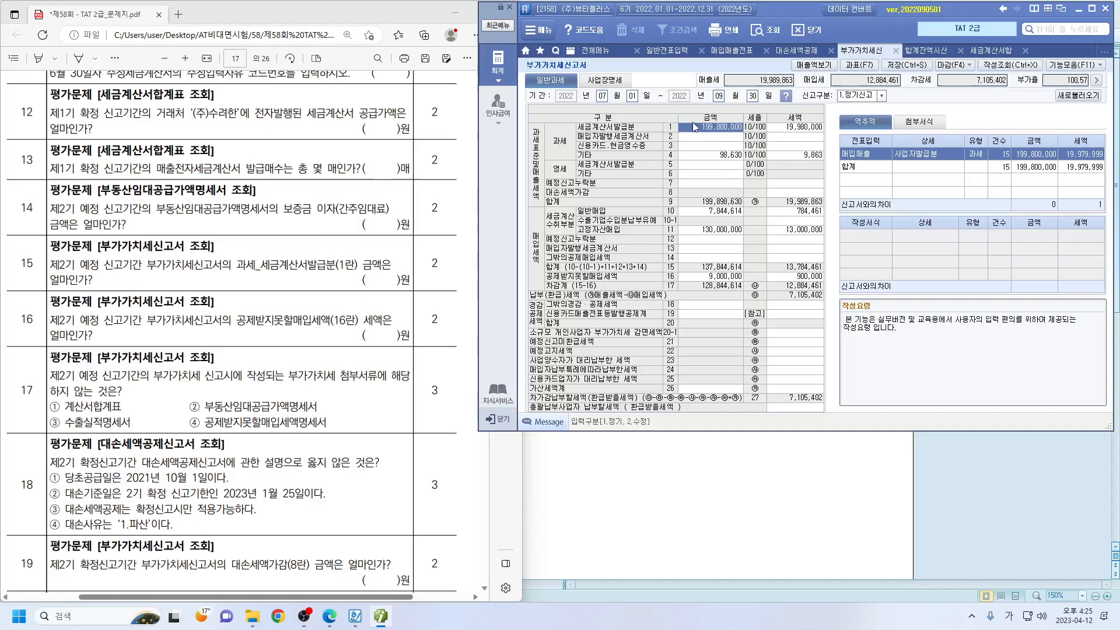
# Step: Look up the tax amount of 공제받지못할매입세액 (16란) in the 부가가치세신고서 for question 16
pyautogui.click(271, 339)
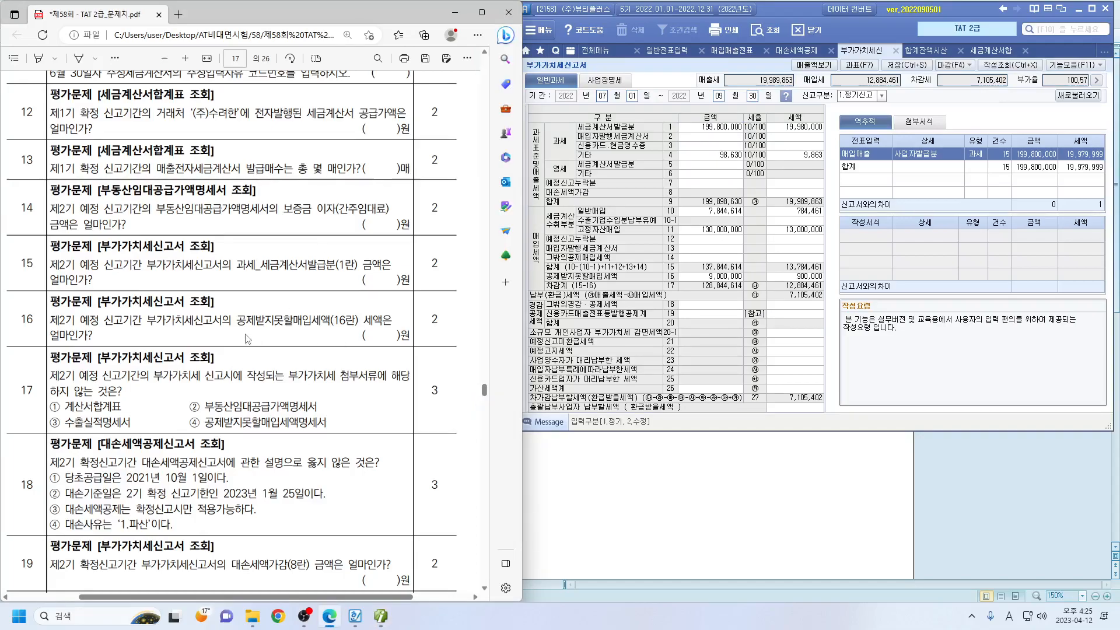
pyautogui.click(736, 277)
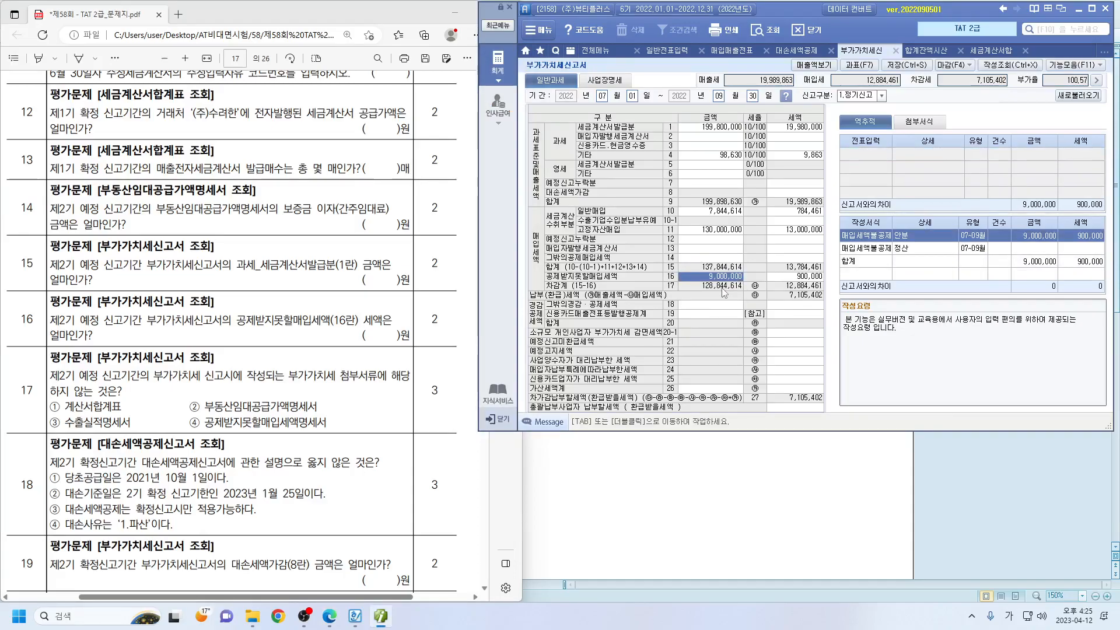
pyautogui.click(773, 279)
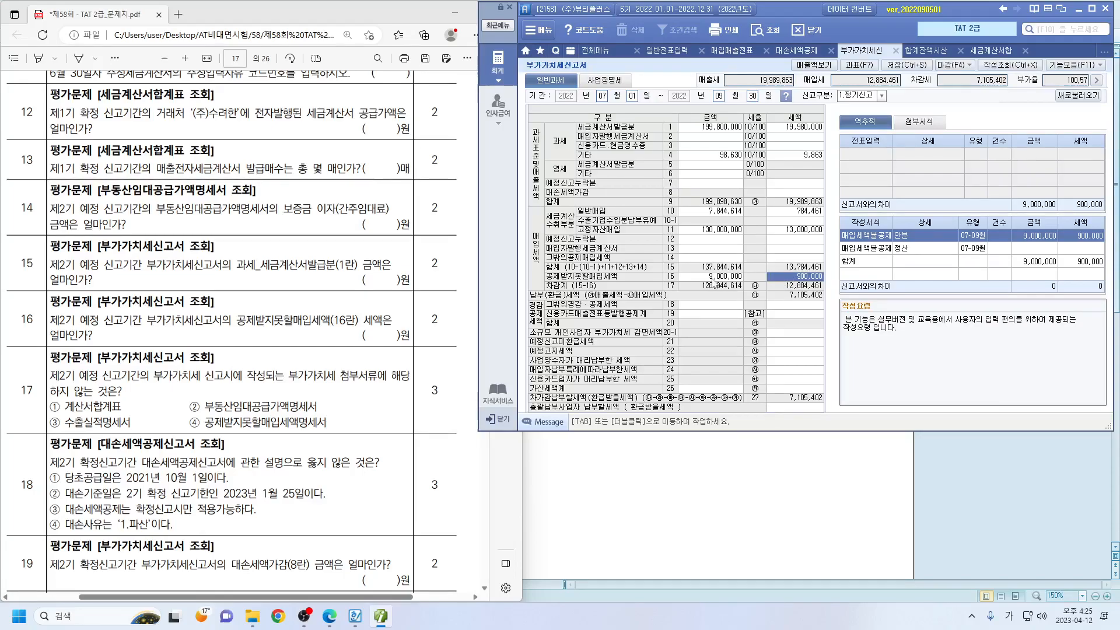
pyautogui.click(713, 279)
pyautogui.click(791, 276)
pyautogui.click(300, 327)
# Step: Check the 공제받지못할매입세액 and 영세 기타 rows for question 17, and highlight ③ 수출실적명세서 in the PDF as the answer
pyautogui.scroll(-5, 361, 301)
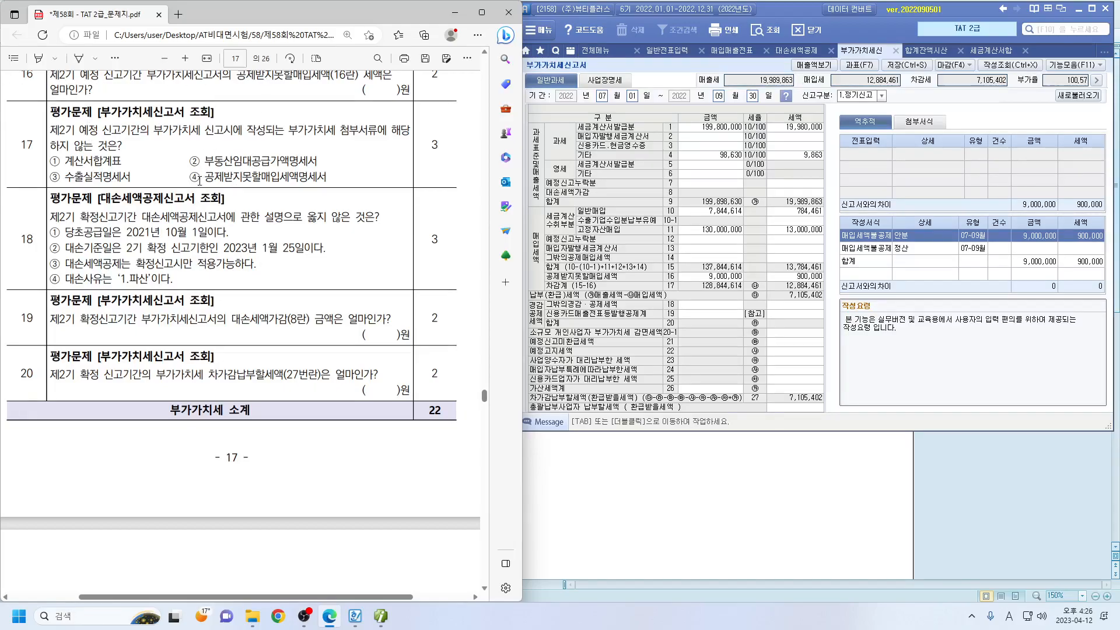
pyautogui.moveTo(224, 177); pyautogui.dragTo(232, 176)
pyautogui.click(700, 279)
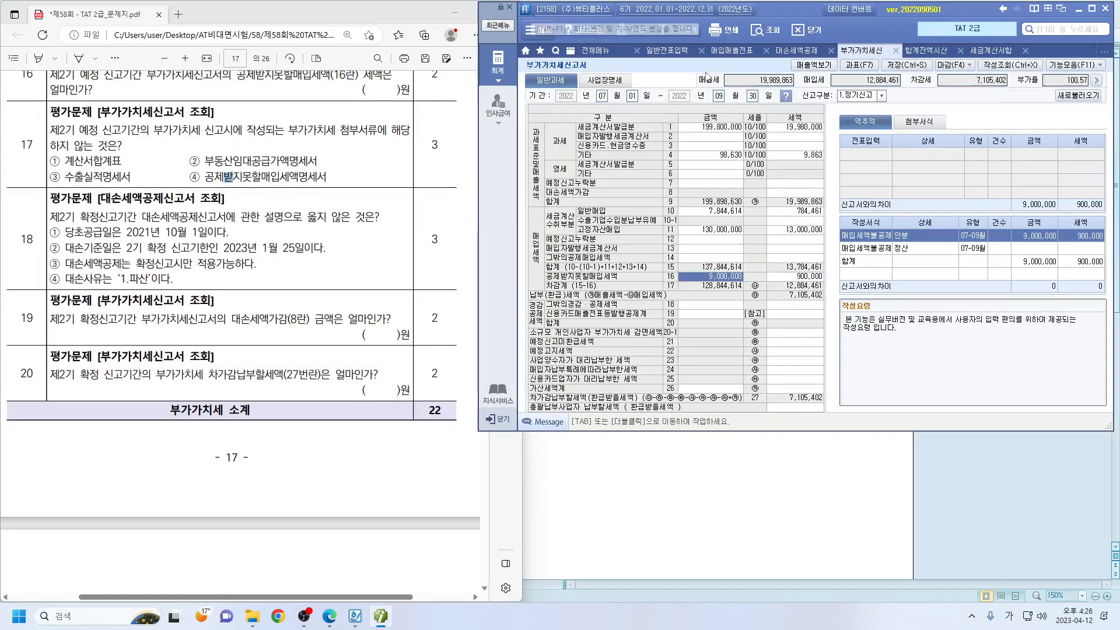
pyautogui.click(725, 168)
pyautogui.click(726, 177)
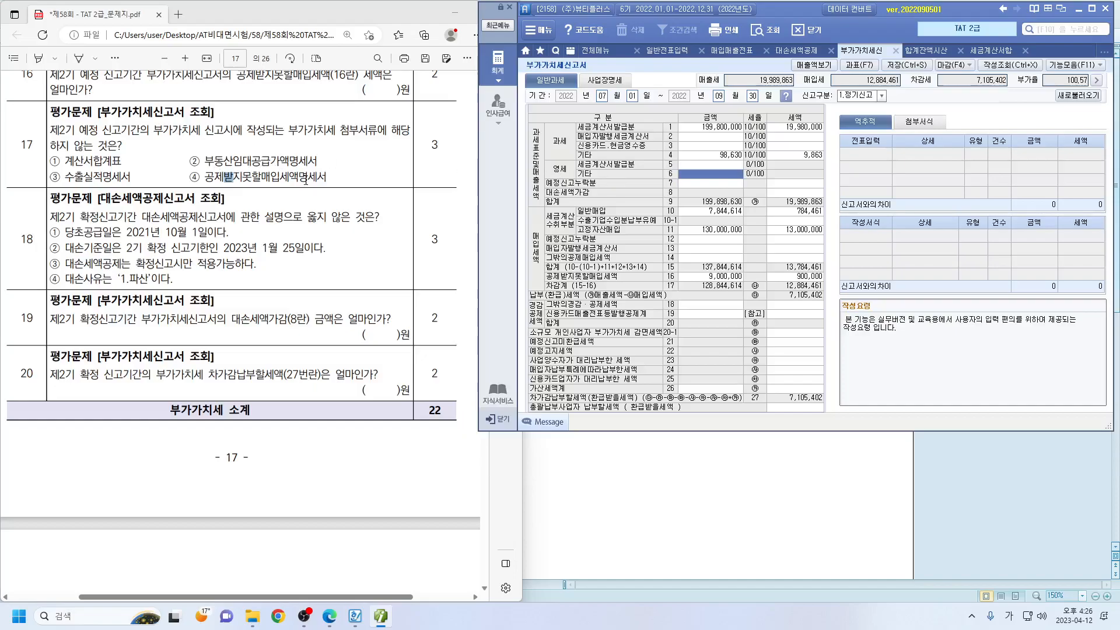
pyautogui.moveTo(53, 180); pyautogui.dragTo(140, 178)
pyautogui.moveTo(155, 117)
pyautogui.click(257, 118)
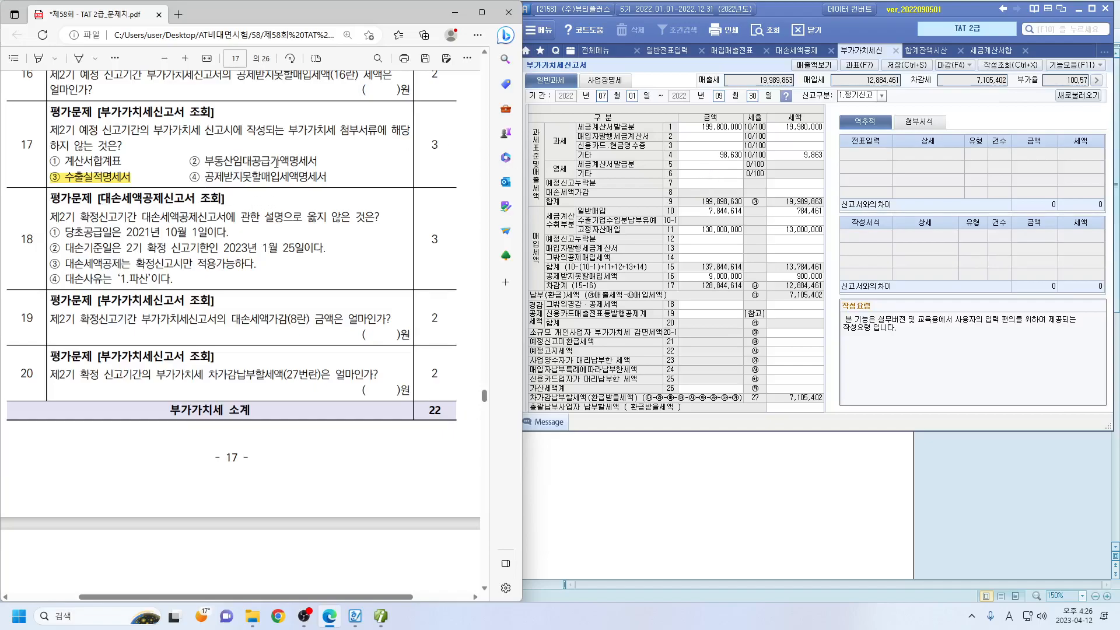
# Step: Check the source of the 과세 기타 (4란) amount and the 면세수입금액 in 과세표준명세 for question 17
pyautogui.click(723, 156)
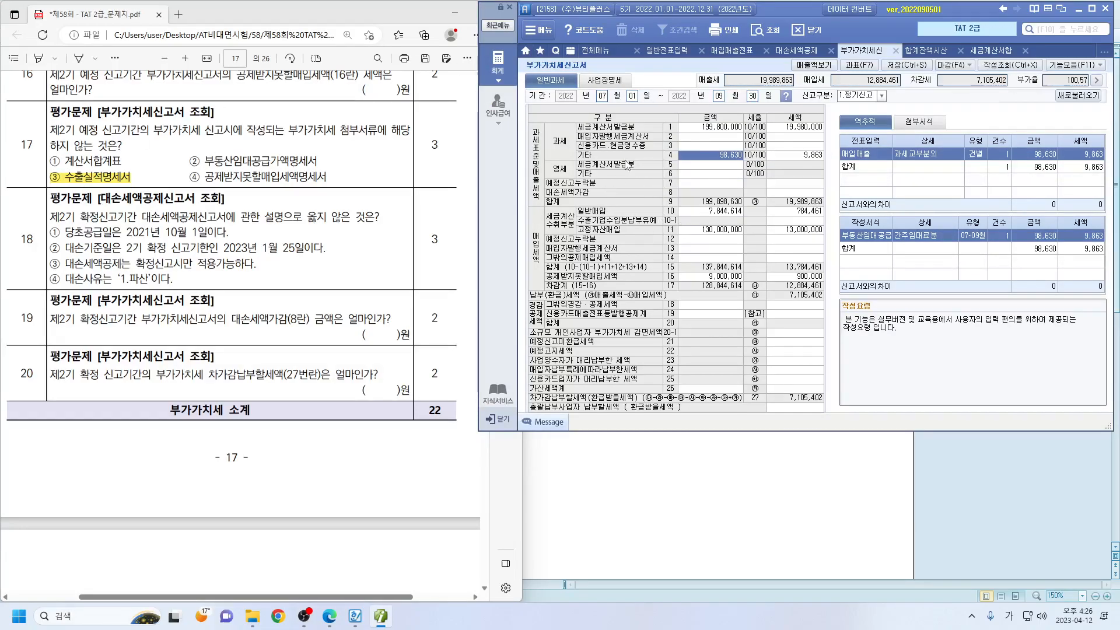
pyautogui.click(859, 64)
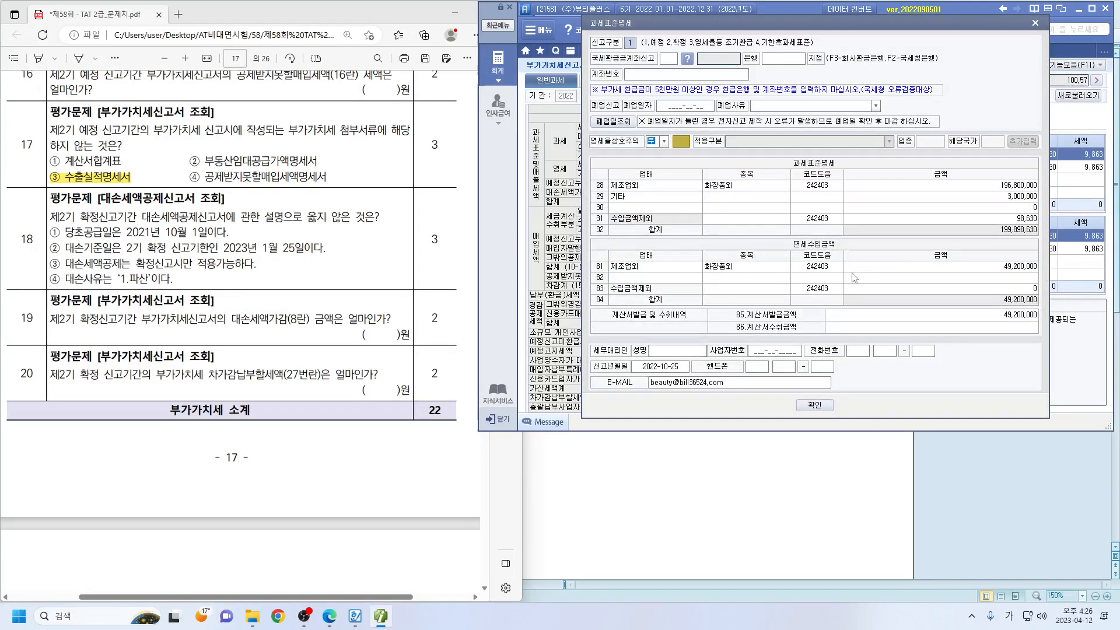
pyautogui.click(927, 274)
pyautogui.click(926, 270)
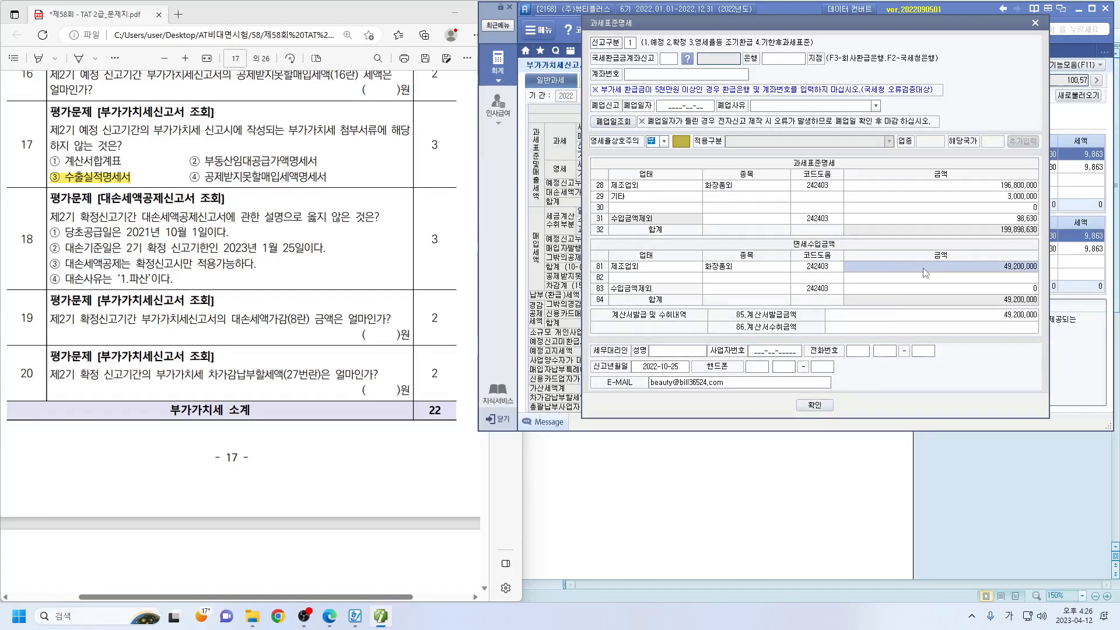
pyautogui.click(814, 405)
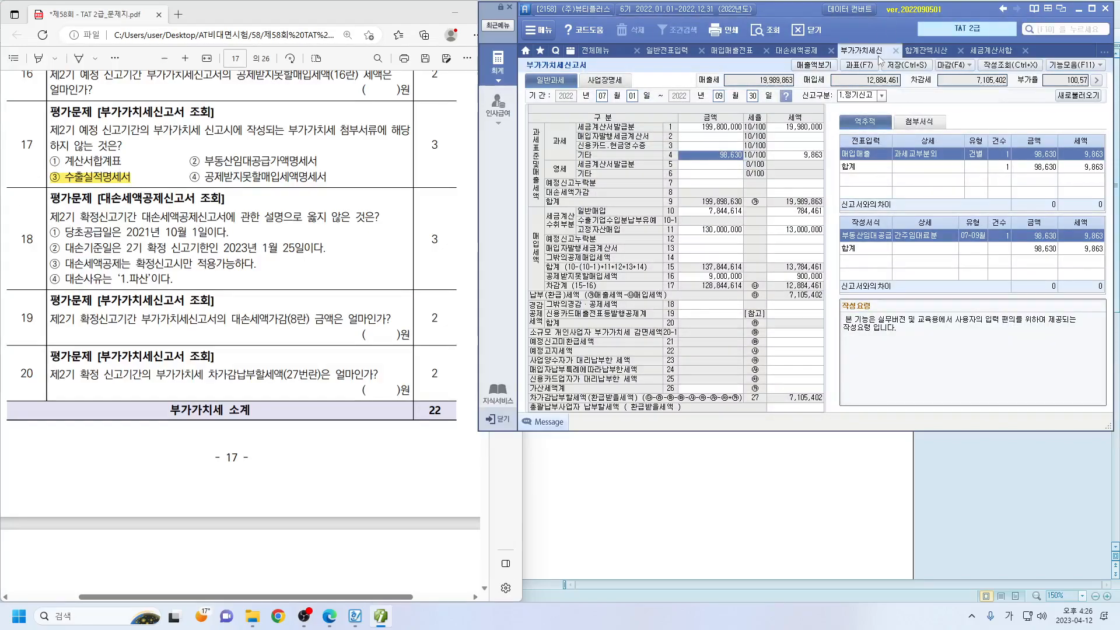
# Step: Load the 계산서합계표 for July to September 2022 to check for issued 계산서, and close it
pyautogui.click(609, 54)
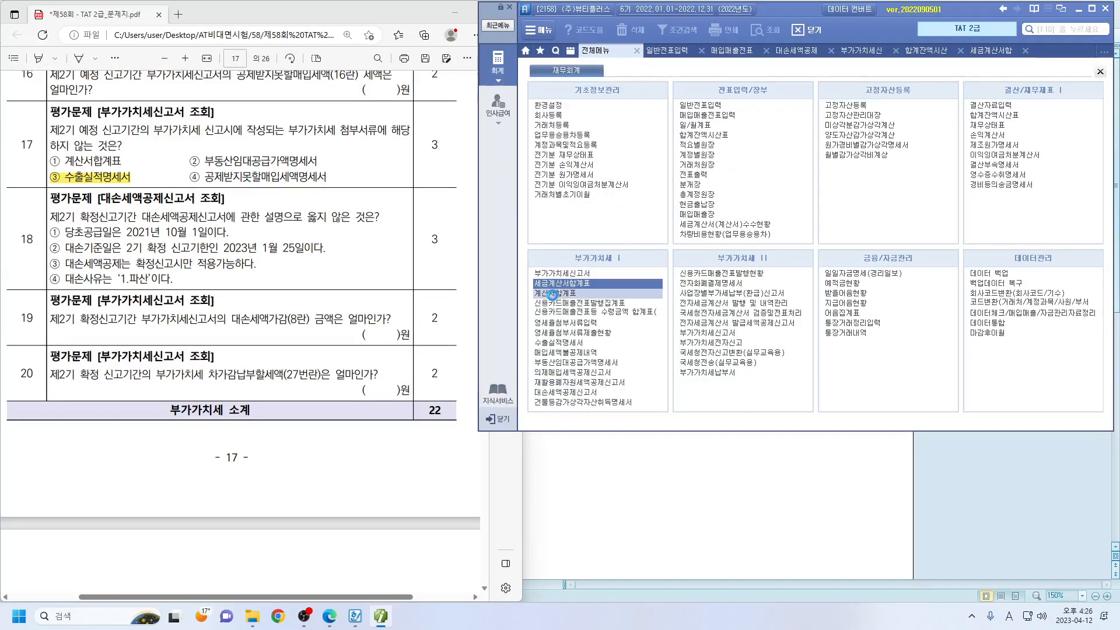
pyautogui.click(556, 293)
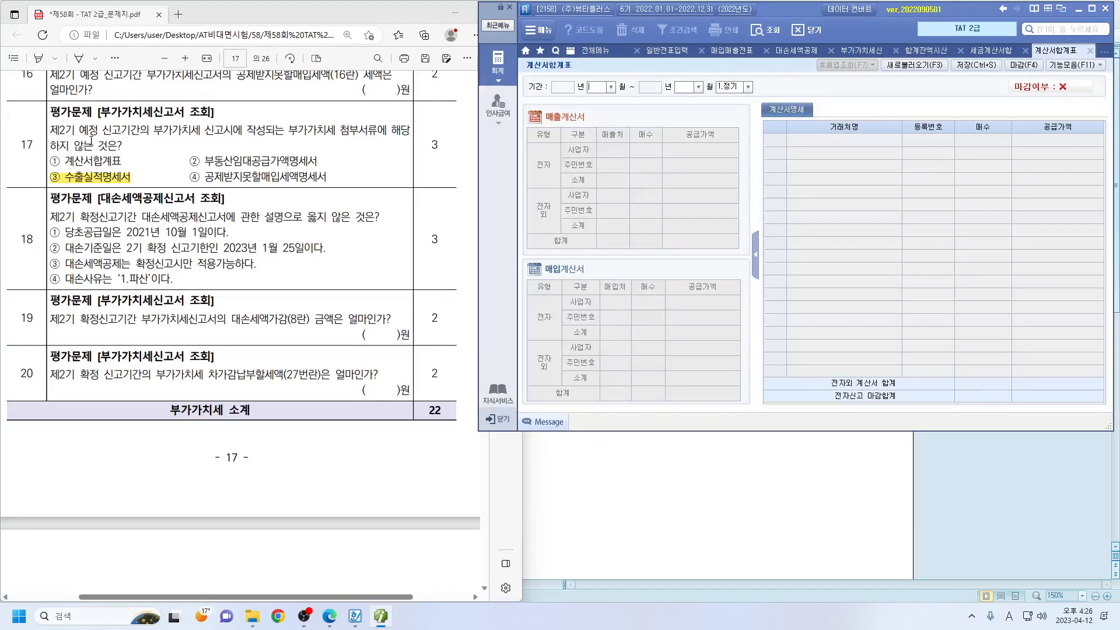
pyautogui.write('07')
pyautogui.write('09')
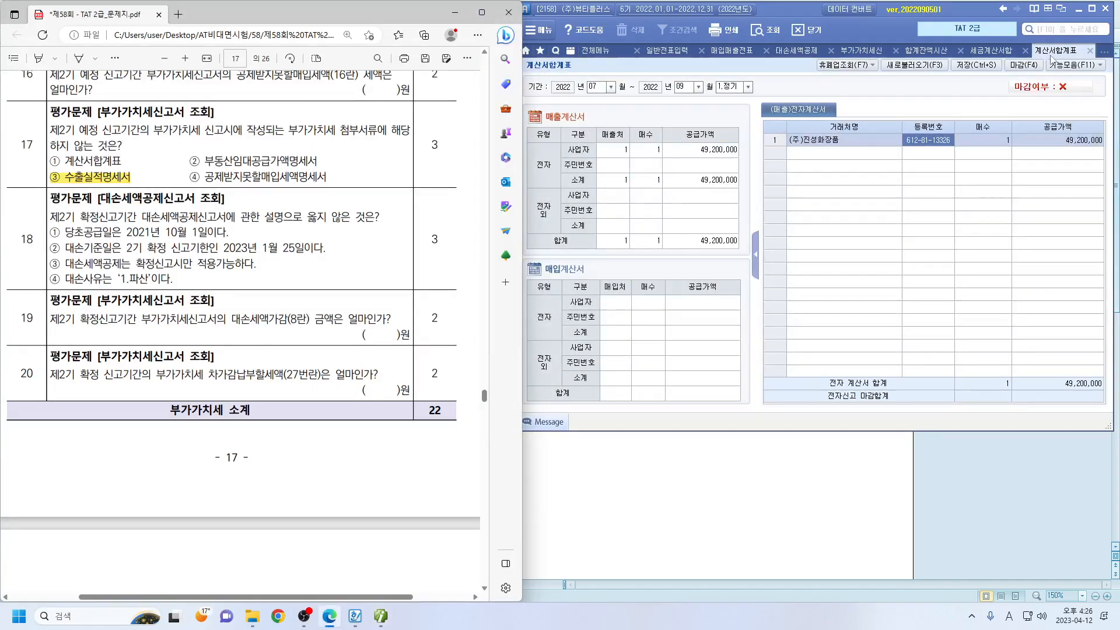
pyautogui.click(1089, 50)
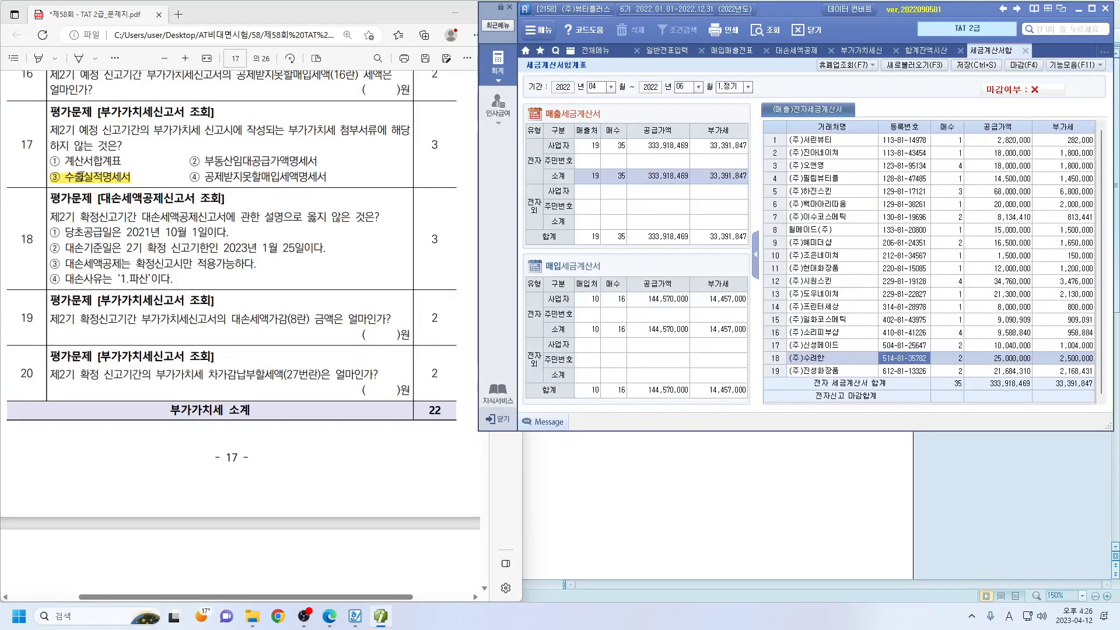
# Step: Open the 대손세액공제신고서 for October to December 2022 and check its 당초공급일 and 대손기준일 against the statements in question 18
pyautogui.click(226, 204)
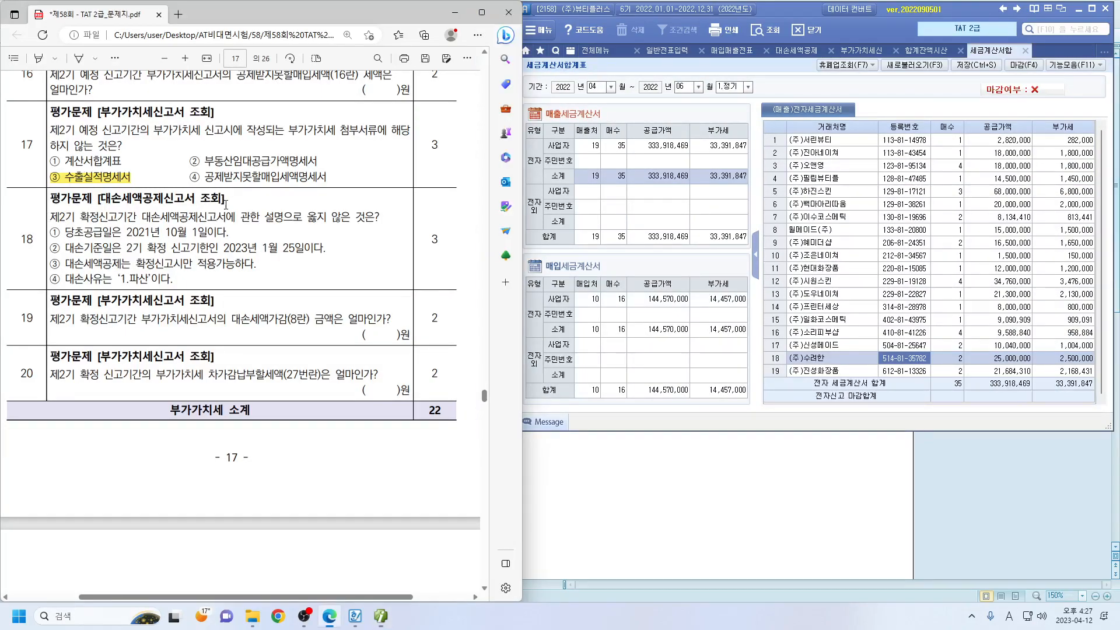
pyautogui.click(783, 51)
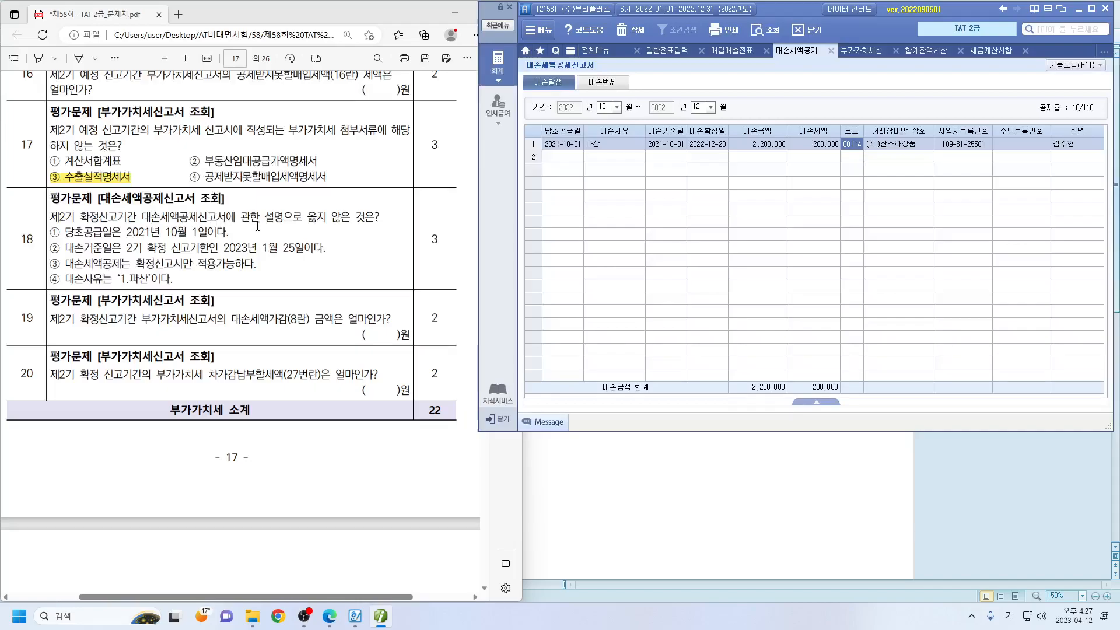
pyautogui.click(369, 227)
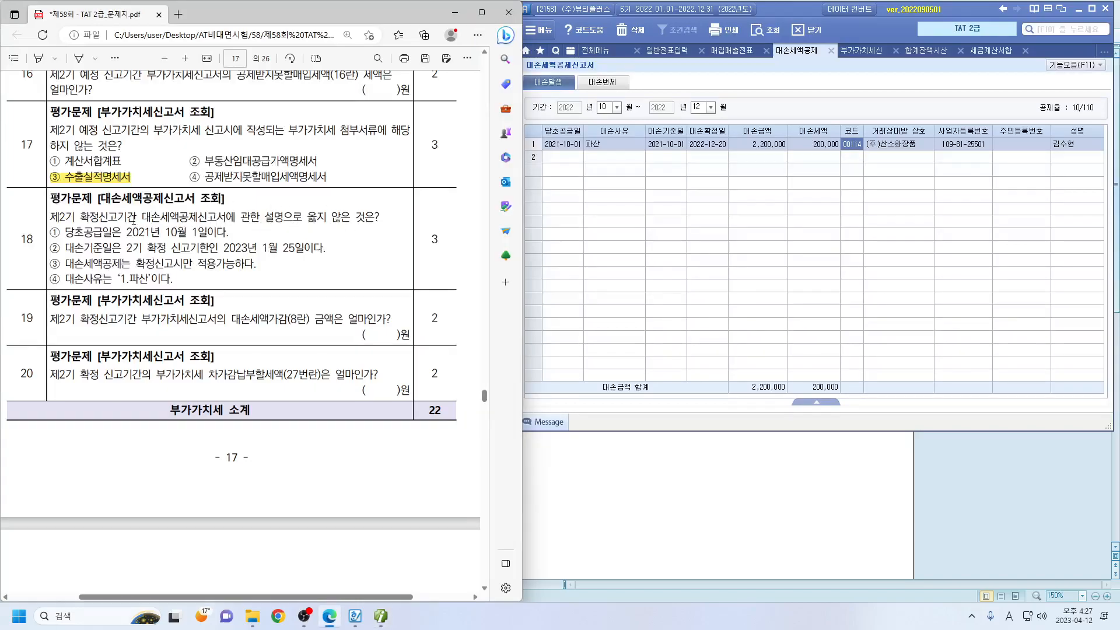
pyautogui.hotkey('alt', 'Tab')
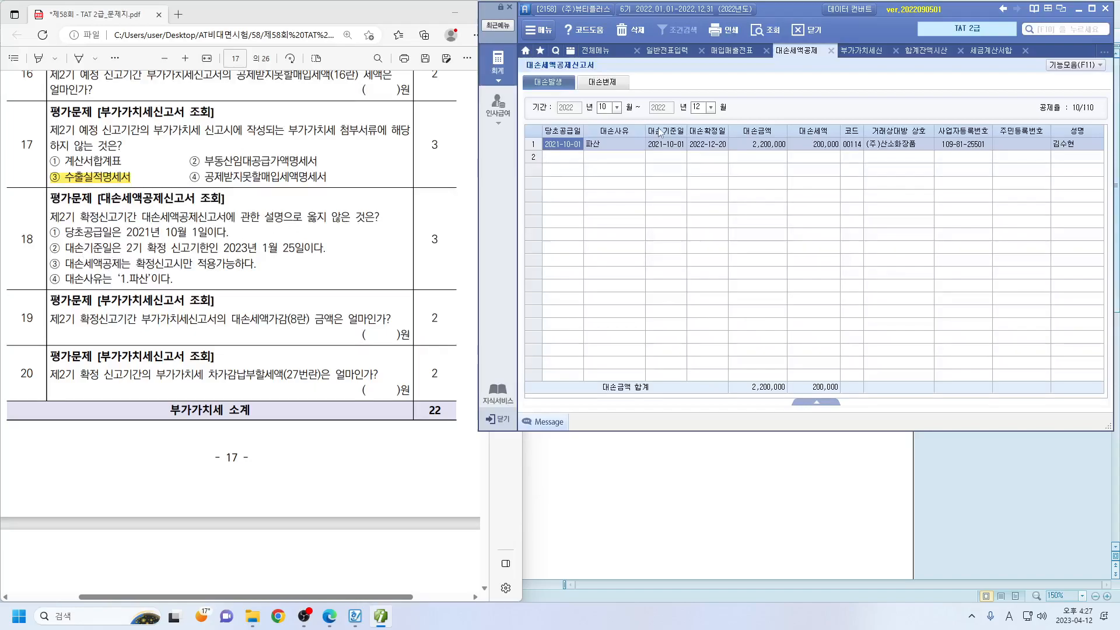
pyautogui.click(669, 146)
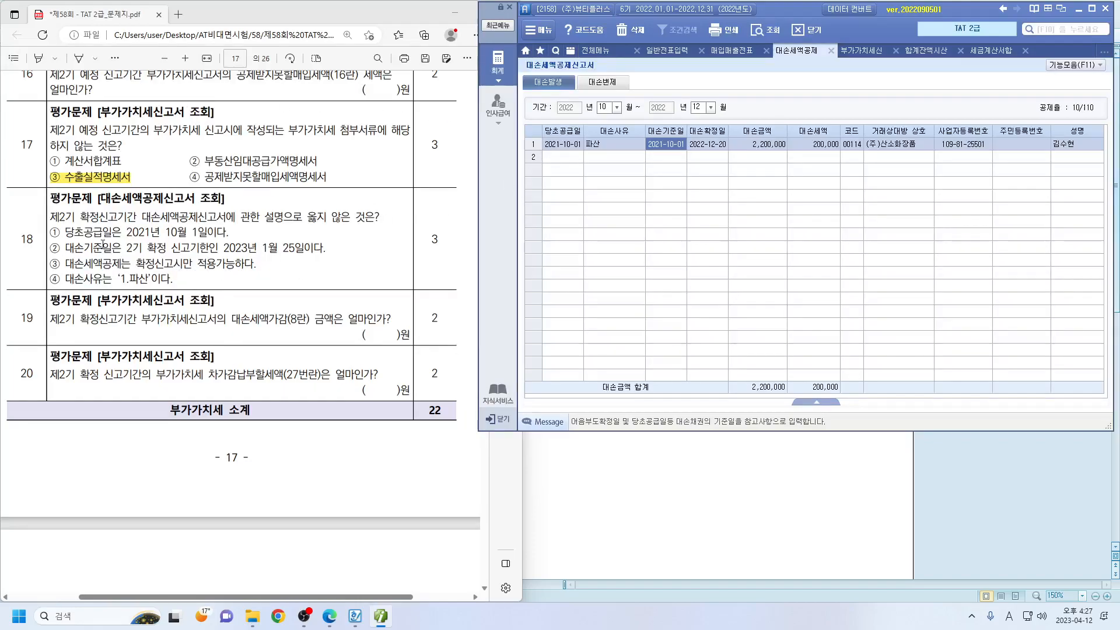
# Step: Highlight ② 대손기준일은 2기 확정 신고기한인 2023년 1월 25일이다 in the PDF as question 18's answer, rechecking the bad-debt entry's dates
pyautogui.moveTo(54, 249); pyautogui.dragTo(357, 253)
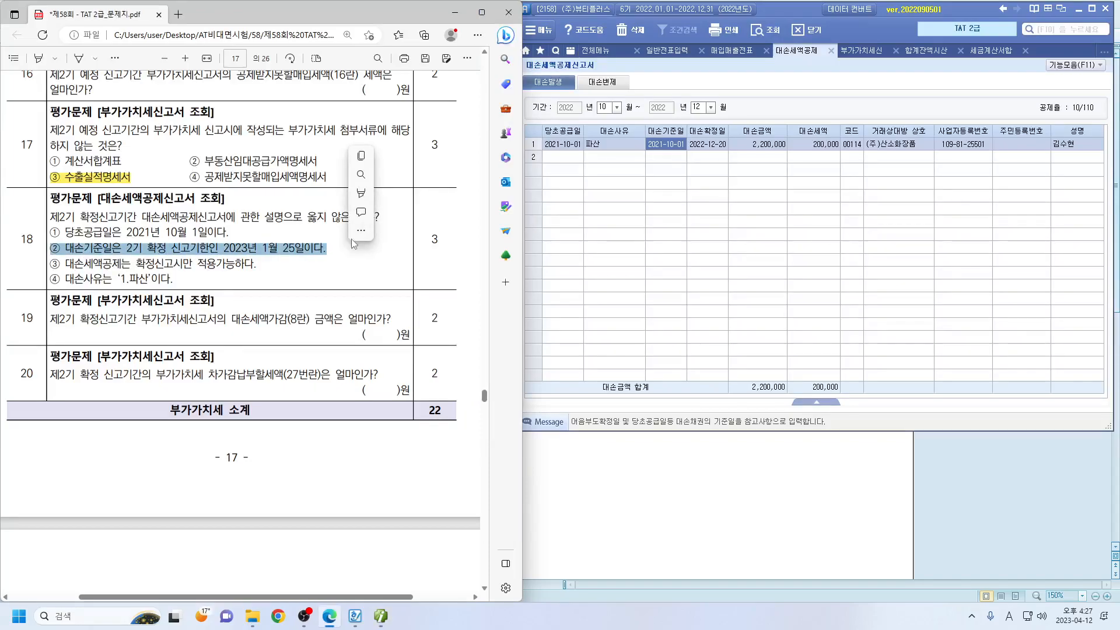
pyautogui.moveTo(430, 200)
pyautogui.click(465, 199)
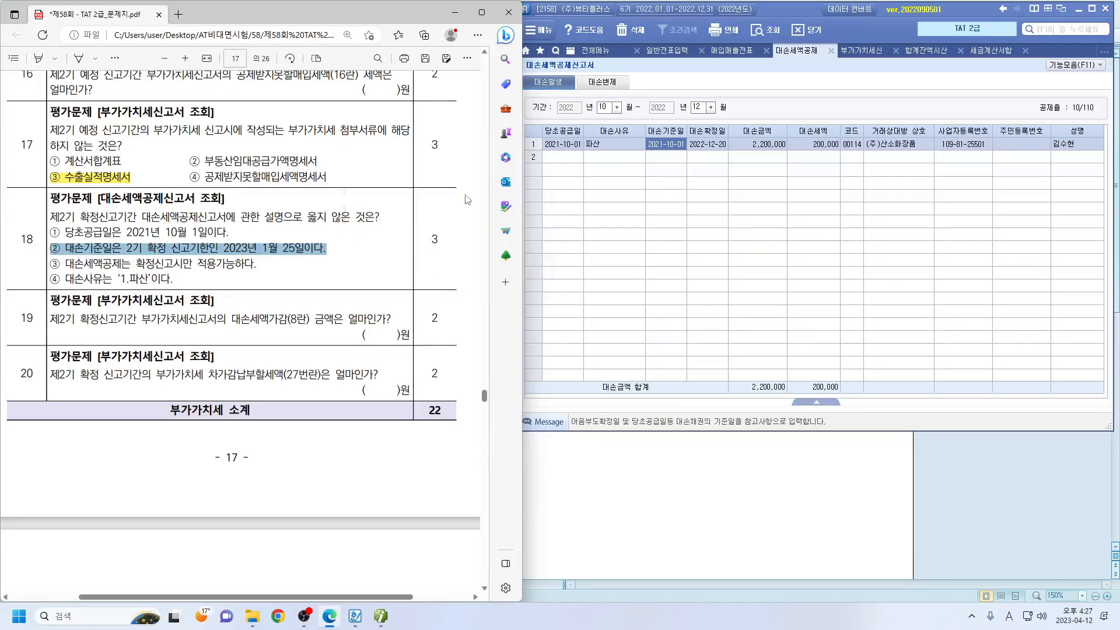
pyautogui.click(554, 144)
pyautogui.click(666, 145)
pyautogui.click(288, 261)
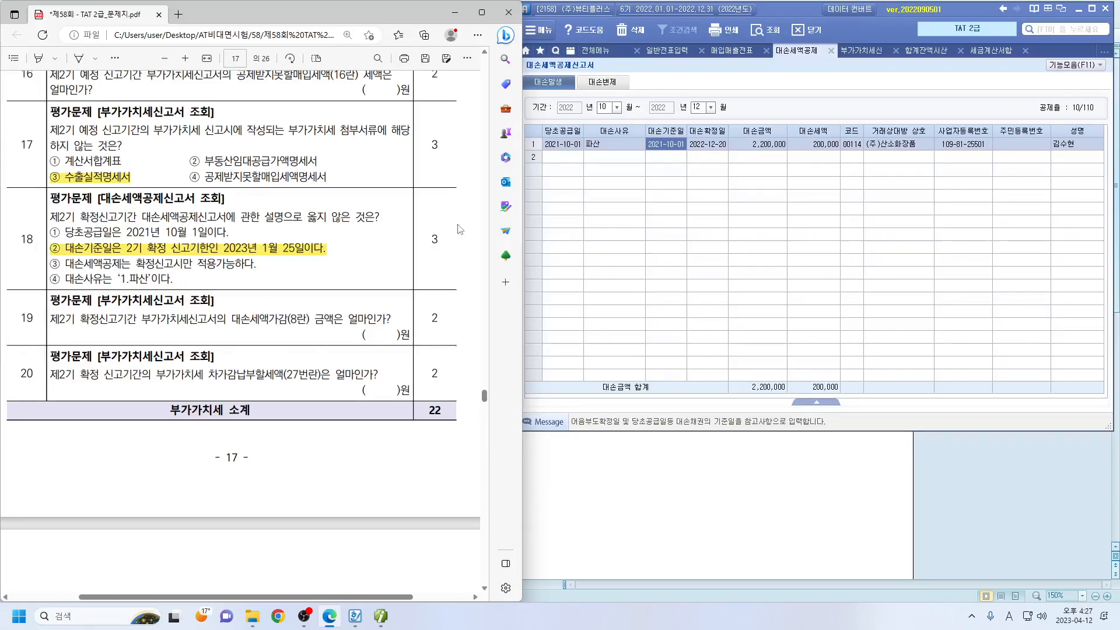
# Step: Load the 부가가치세신고서 for October to December 2022 as a 정기신고
pyautogui.click(861, 51)
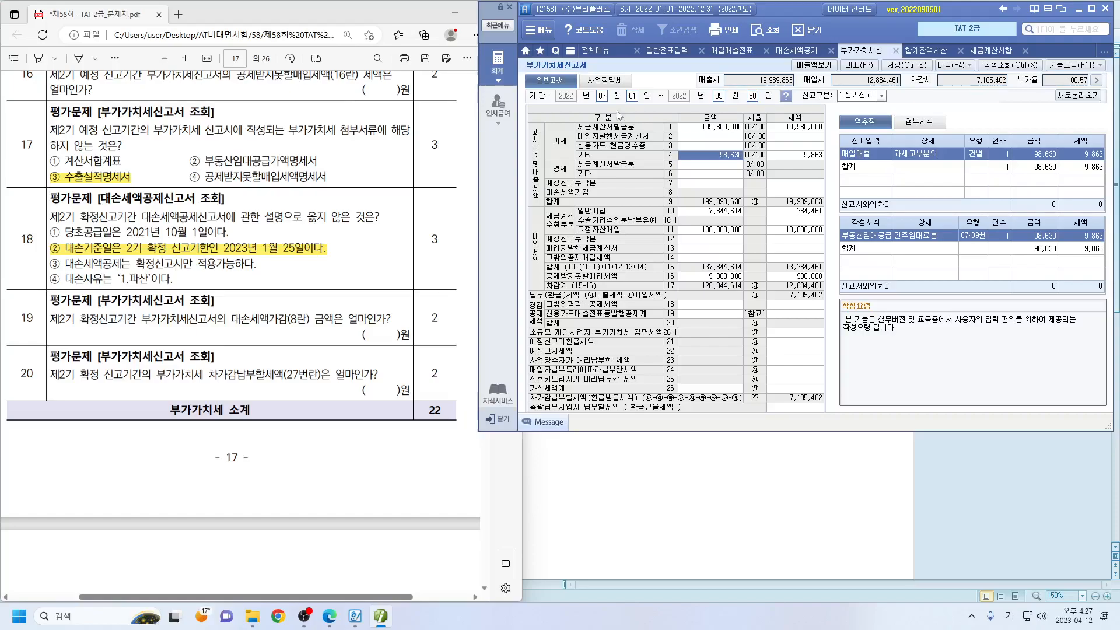
pyautogui.click(602, 96)
pyautogui.write('10')
pyautogui.press('Return')
pyautogui.press('Return')
pyautogui.press('Return')
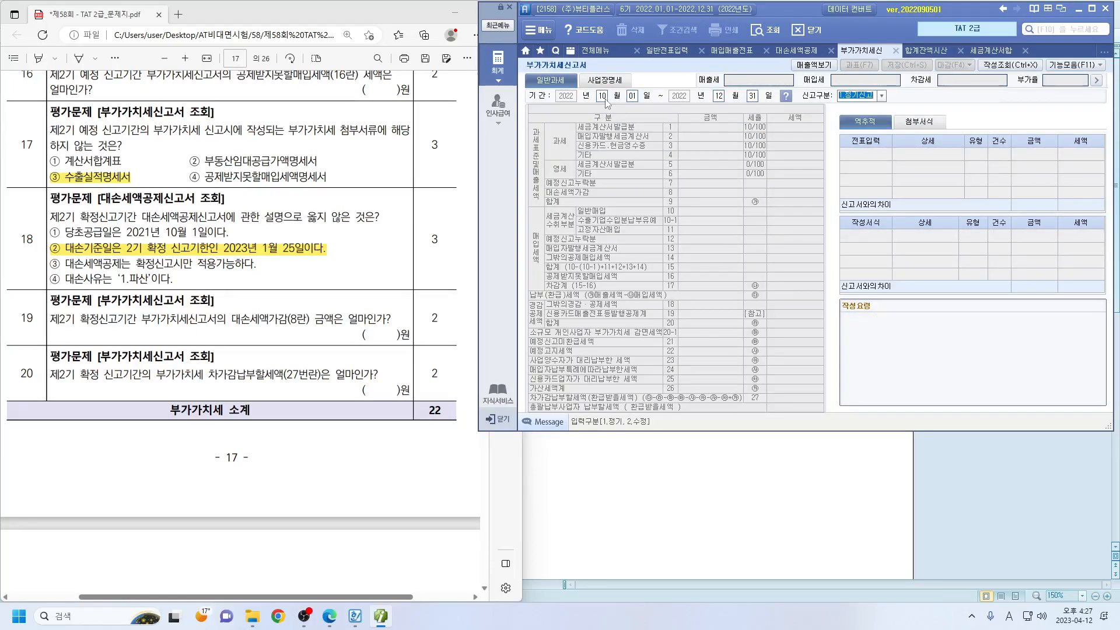
pyautogui.click(535, 333)
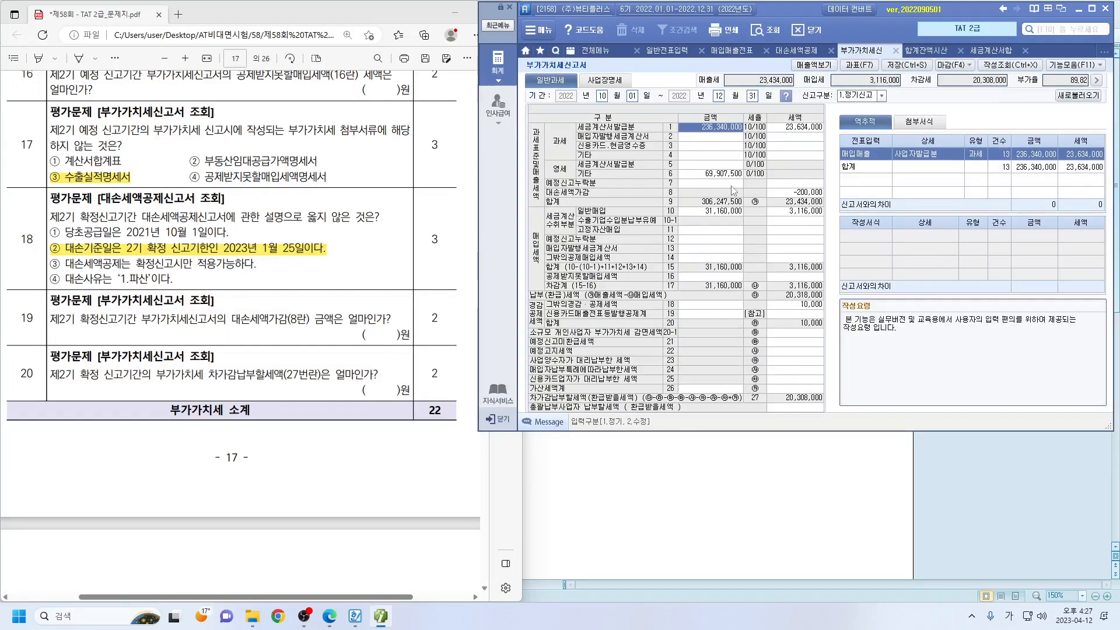
# Step: Look up the tax amount and source of 대손세액가감 (8란) for question 19, and review the remaining questions in the PDF
pyautogui.click(796, 193)
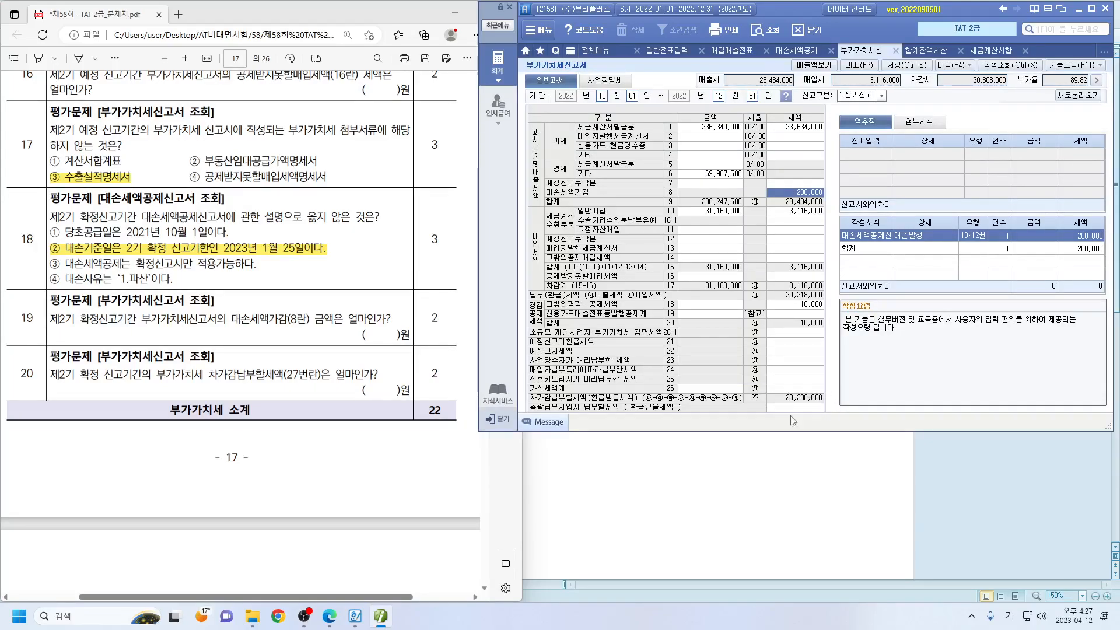
pyautogui.click(323, 318)
pyautogui.scroll(-3, 323, 317)
pyautogui.scroll(4, 324, 318)
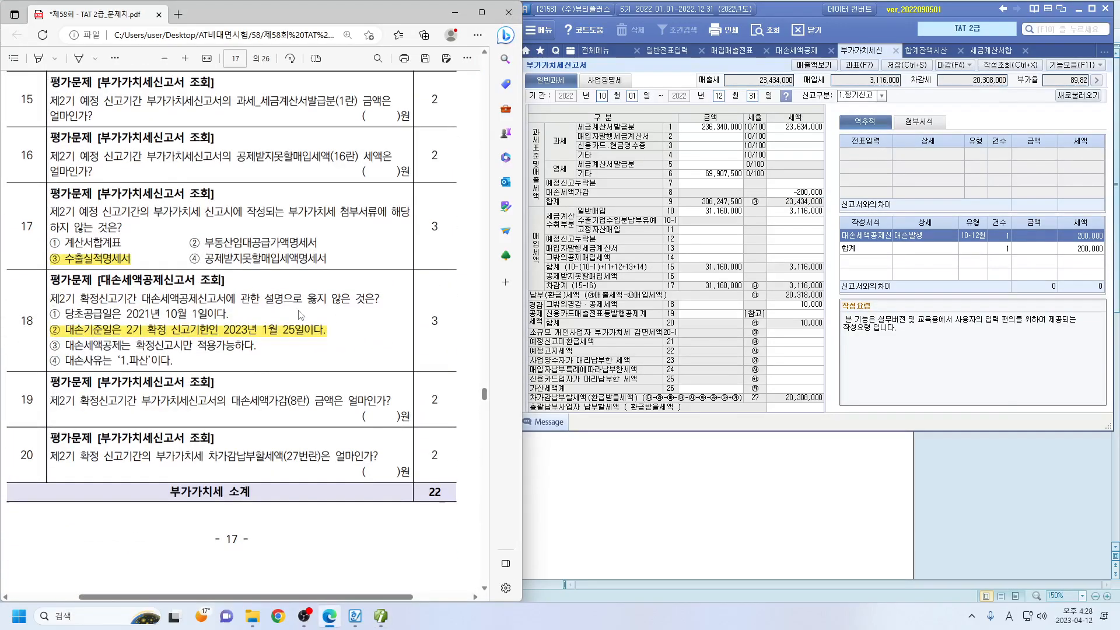